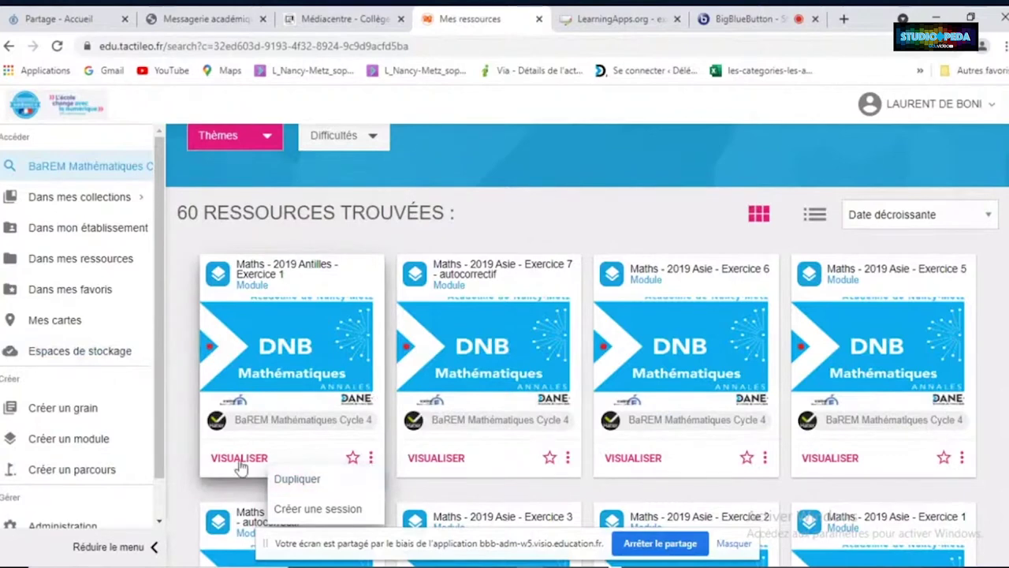
List the personal resources and preview the second "Maths - 2019 Centres étrangers - Exercice 4" module through its exercise statement page
click(113, 270)
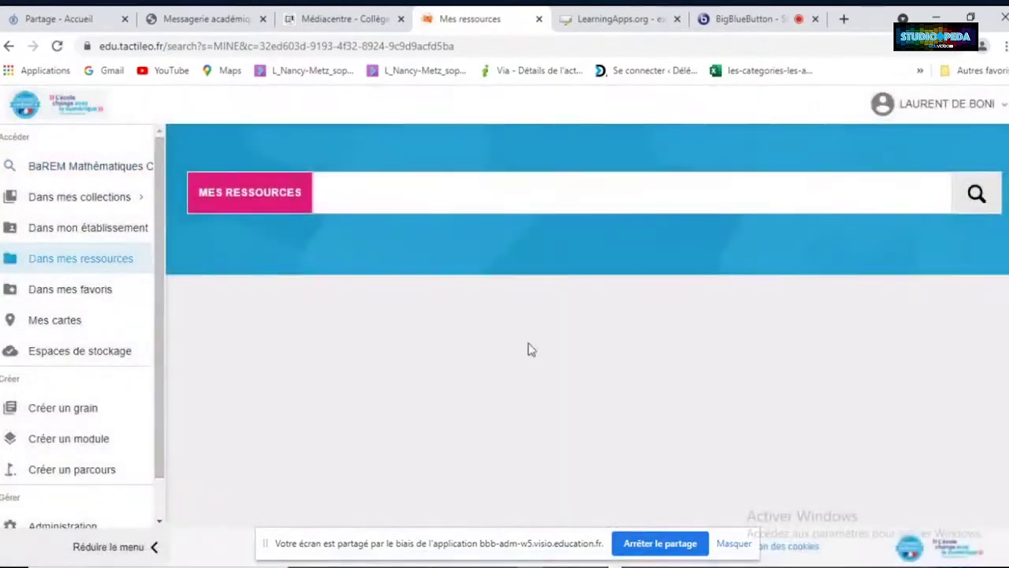
scroll(566, 334, down, 1)
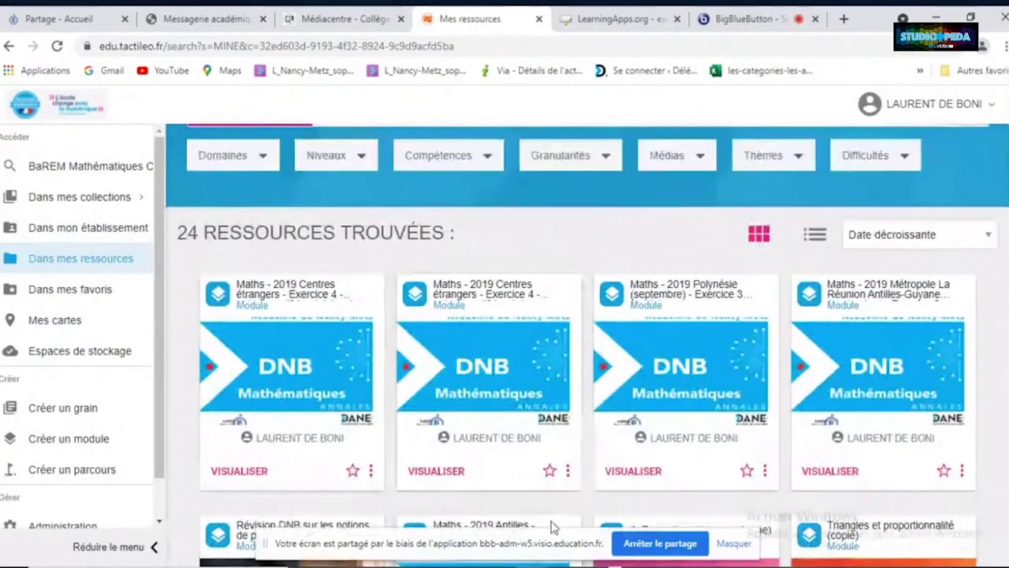
click(446, 476)
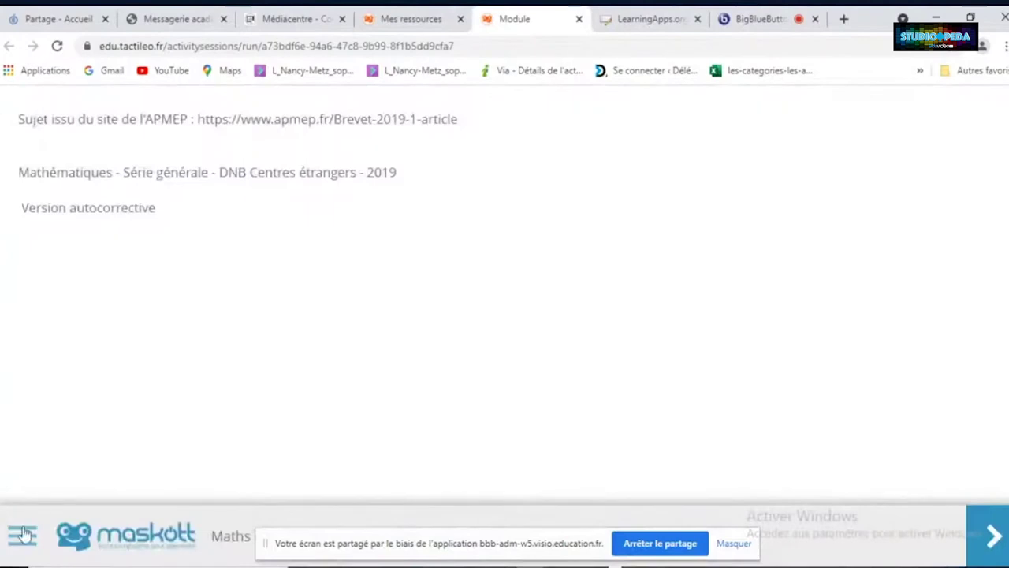
click(23, 536)
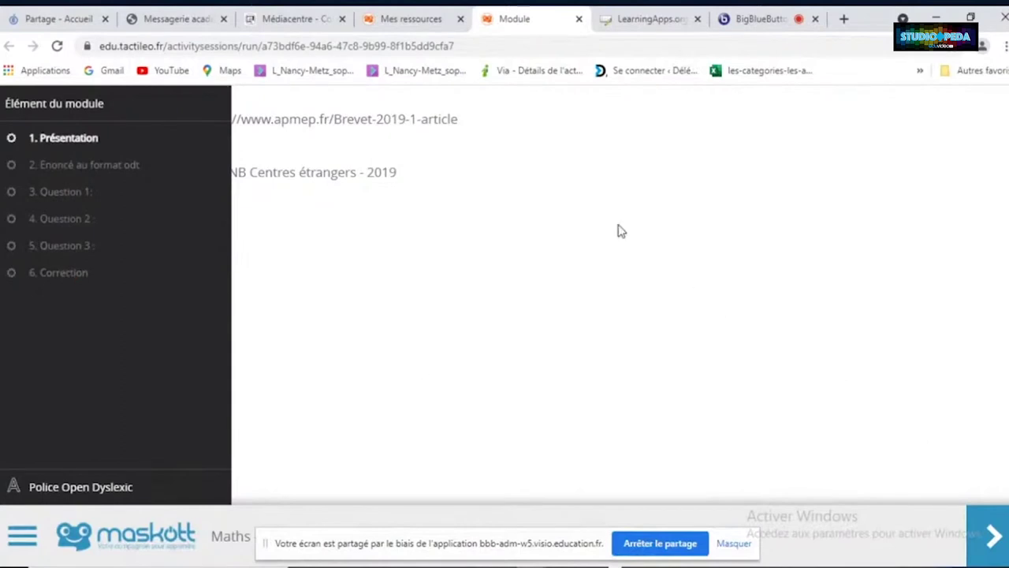
click(995, 533)
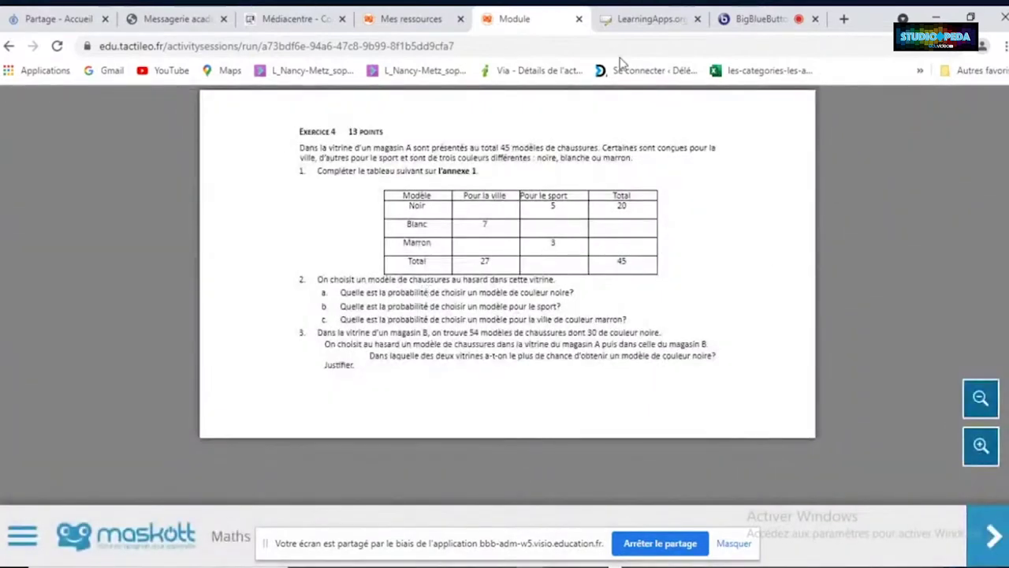
click(579, 20)
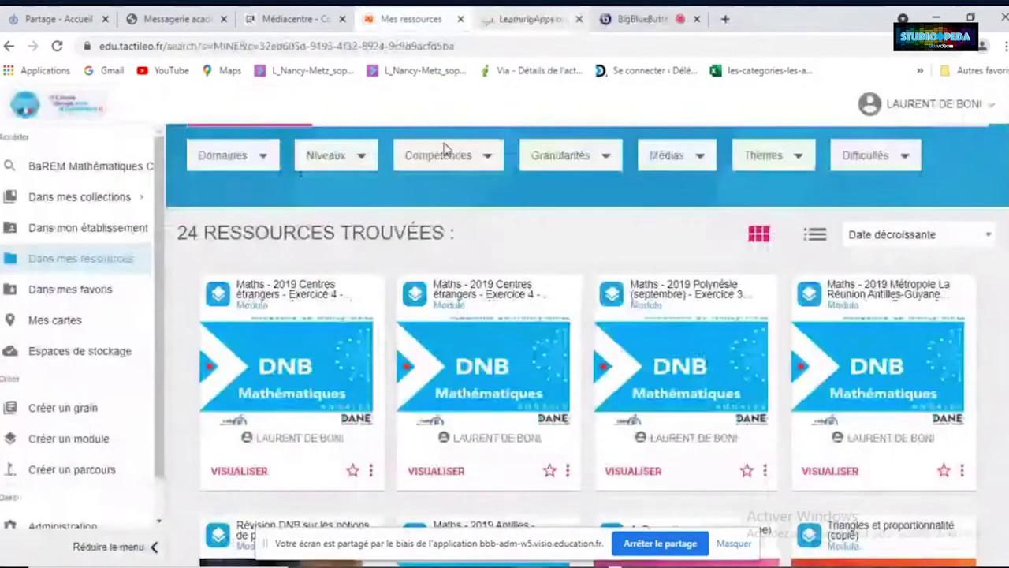
Open the second "Maths - 2019 Centres étrangers - Exercice 4" module for editing
click(569, 471)
scroll(558, 489, down, 1)
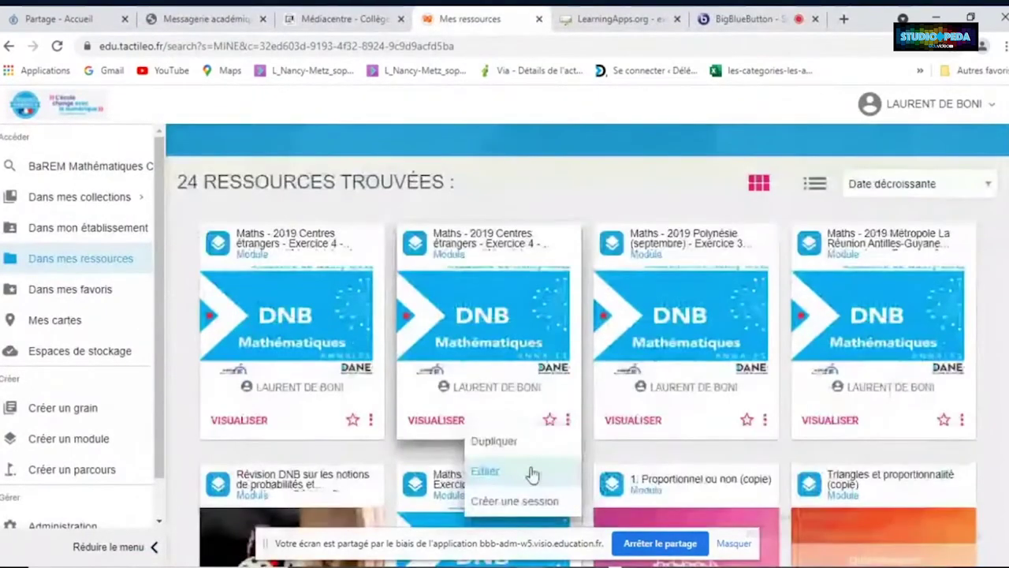
click(520, 474)
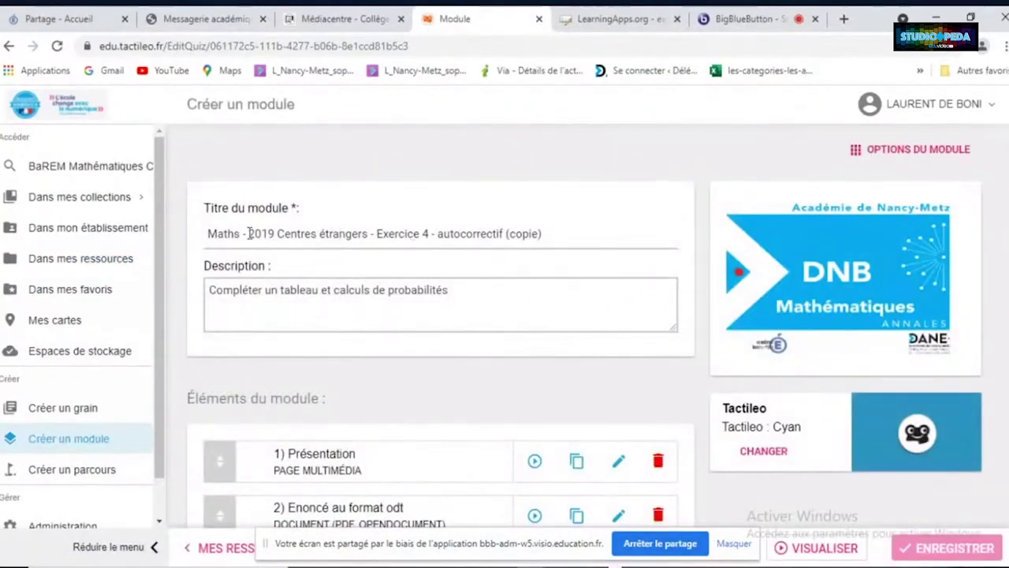
Review the module's title, description and complete list of elements
scroll(508, 276, down, 1)
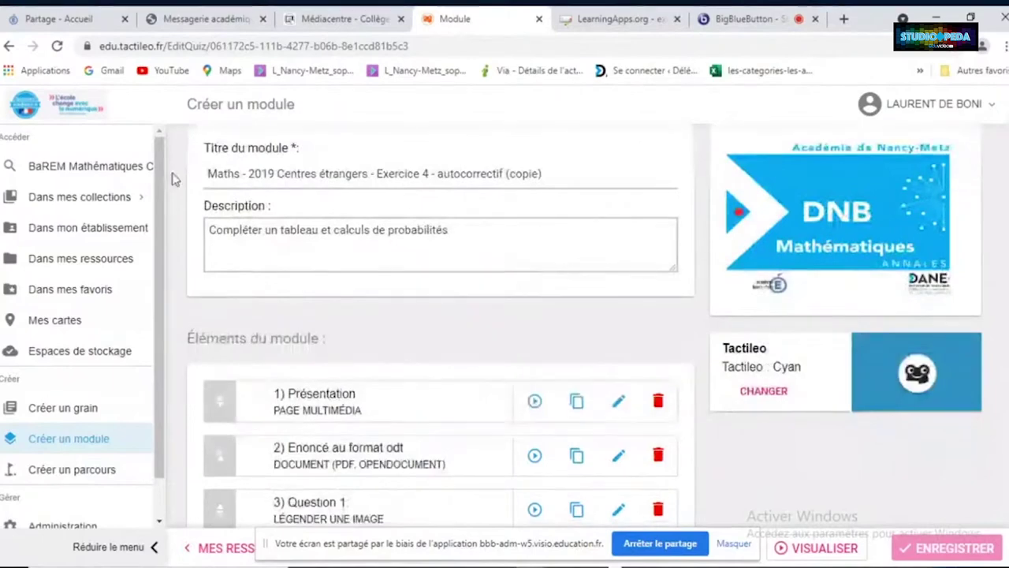
click(208, 172)
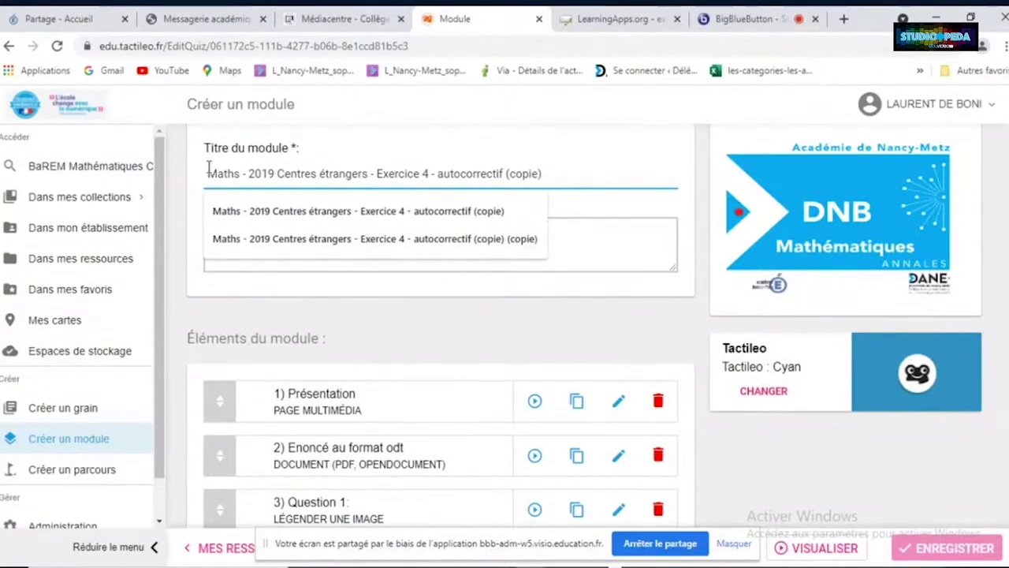
key(End)
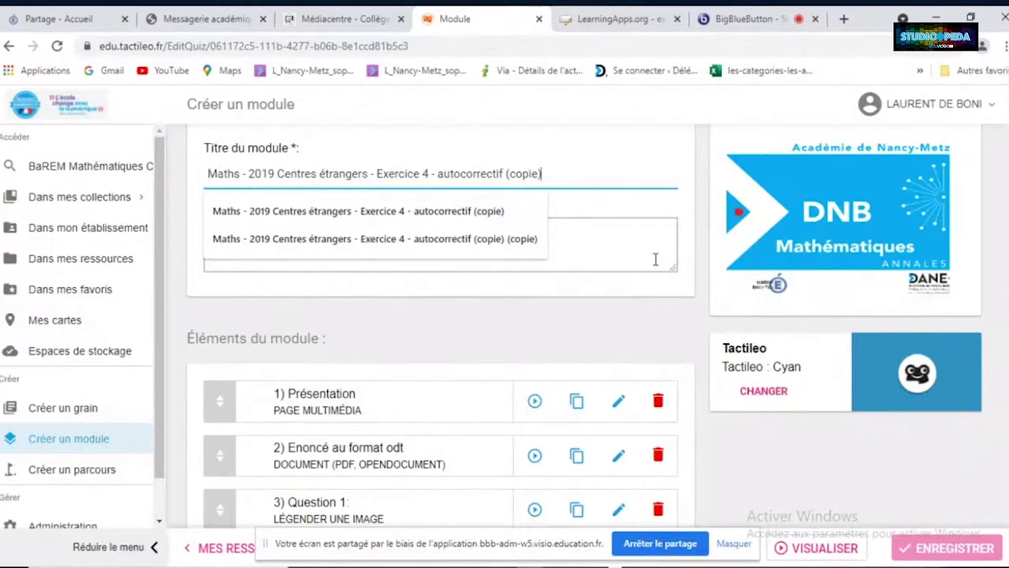
scroll(585, 353, down, 2)
scroll(473, 357, up, 1)
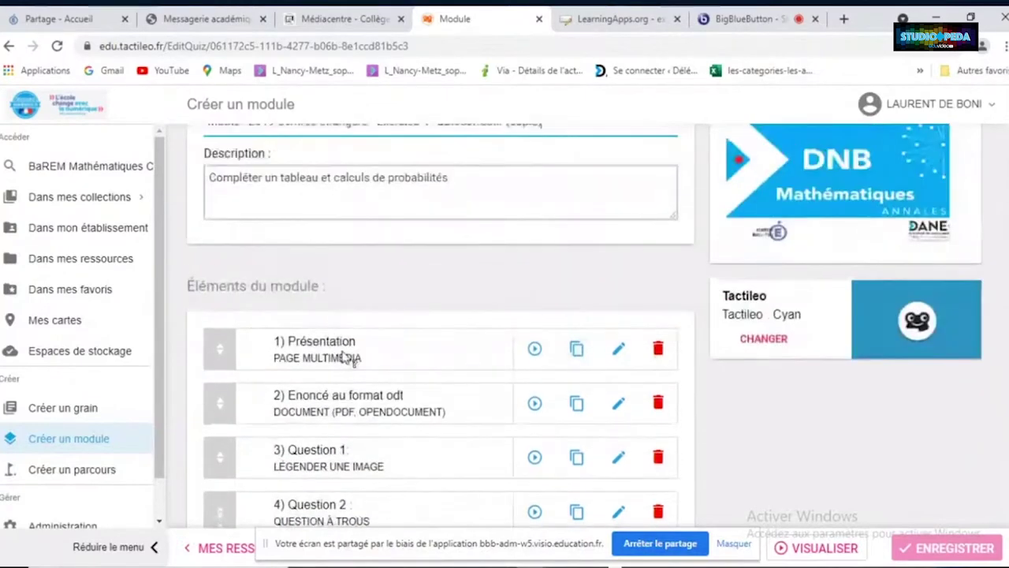
scroll(340, 359, down, 2)
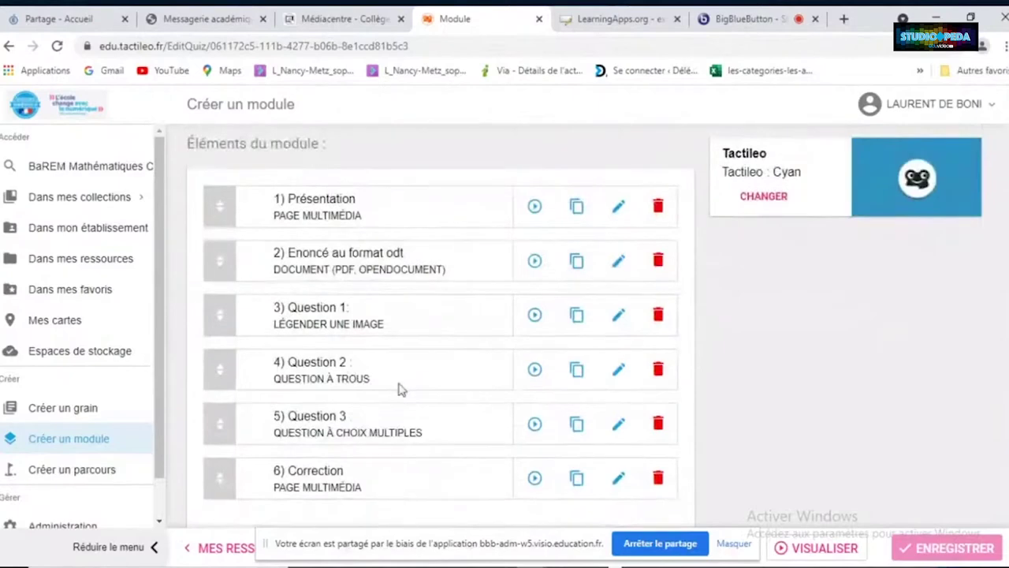
scroll(401, 389, down, 2)
scroll(400, 388, up, 2)
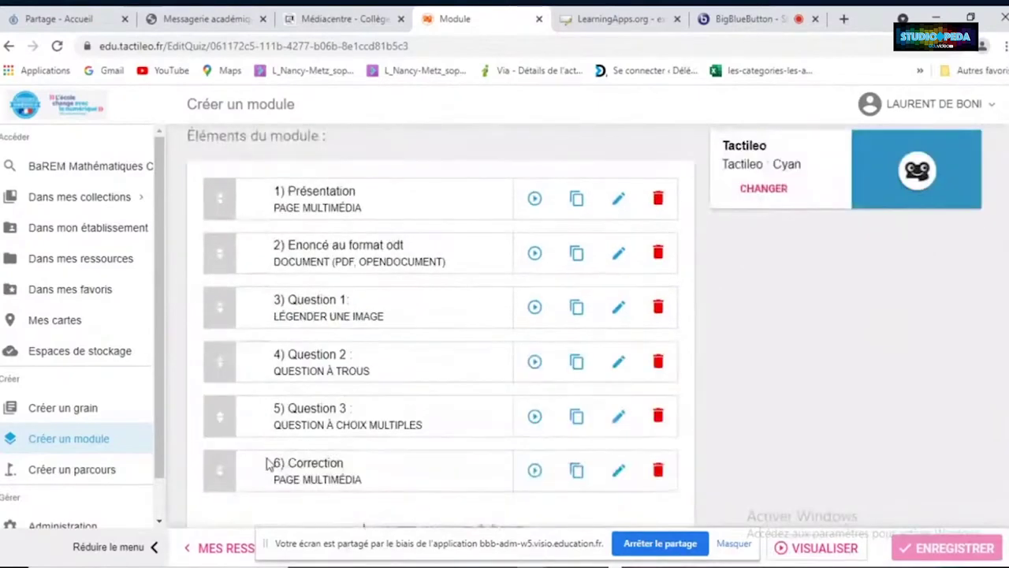
Reorder the module's elements so that Question 3 comes after Correction, and save the module
right_click(228, 475)
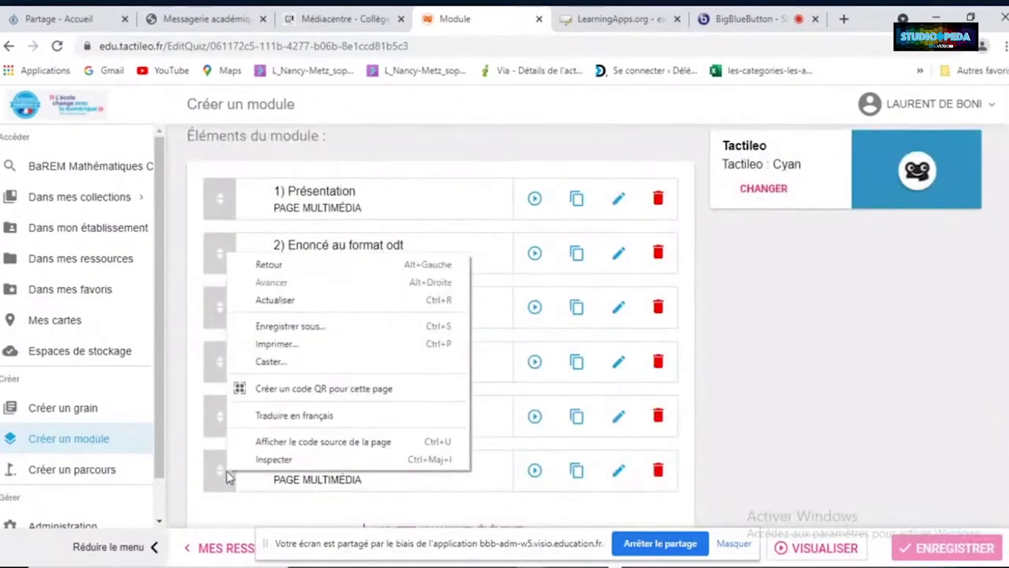
drag(228, 476, 221, 514)
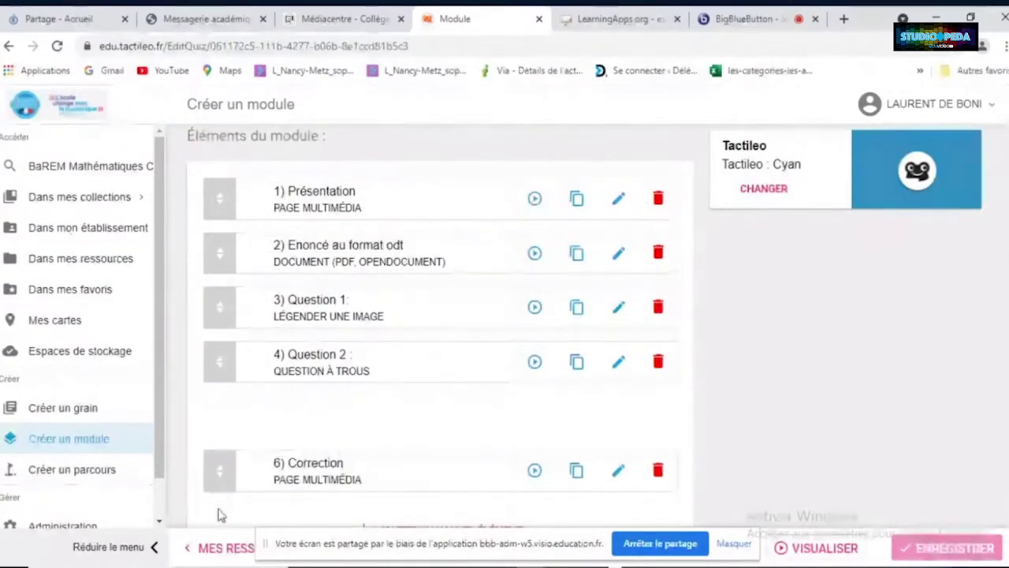
drag(221, 514, 221, 514)
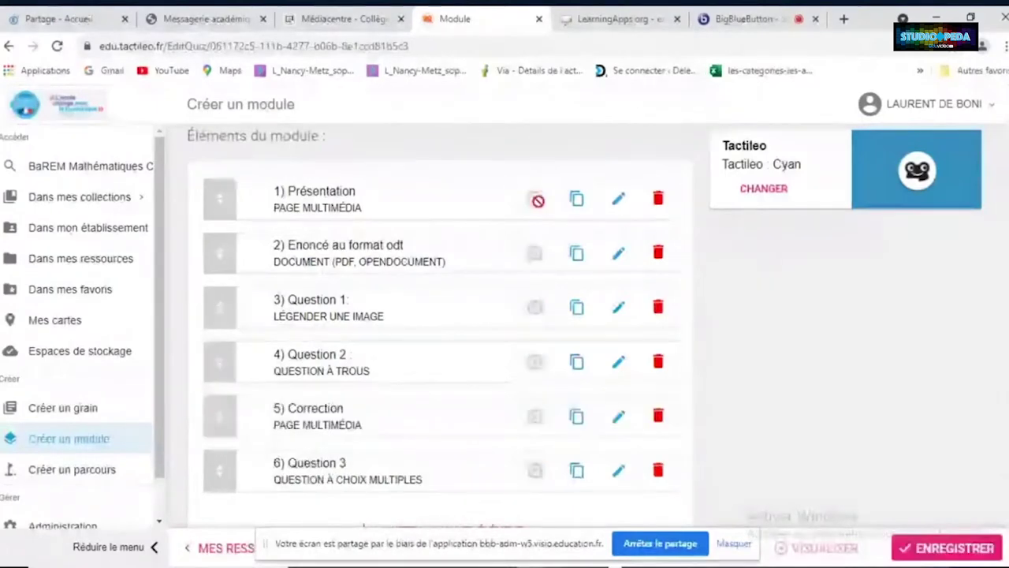
scroll(953, 538, down, 1)
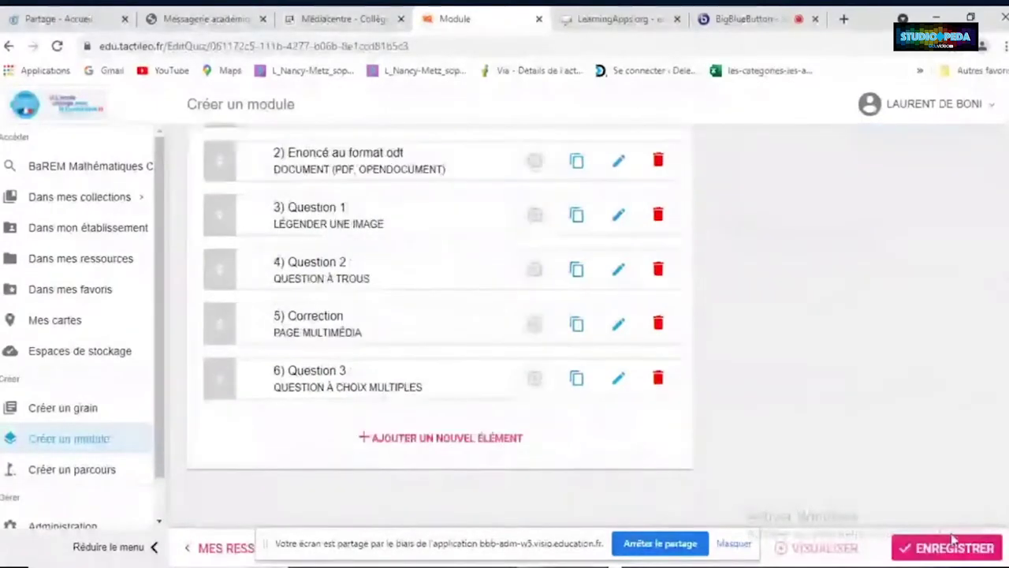
click(953, 542)
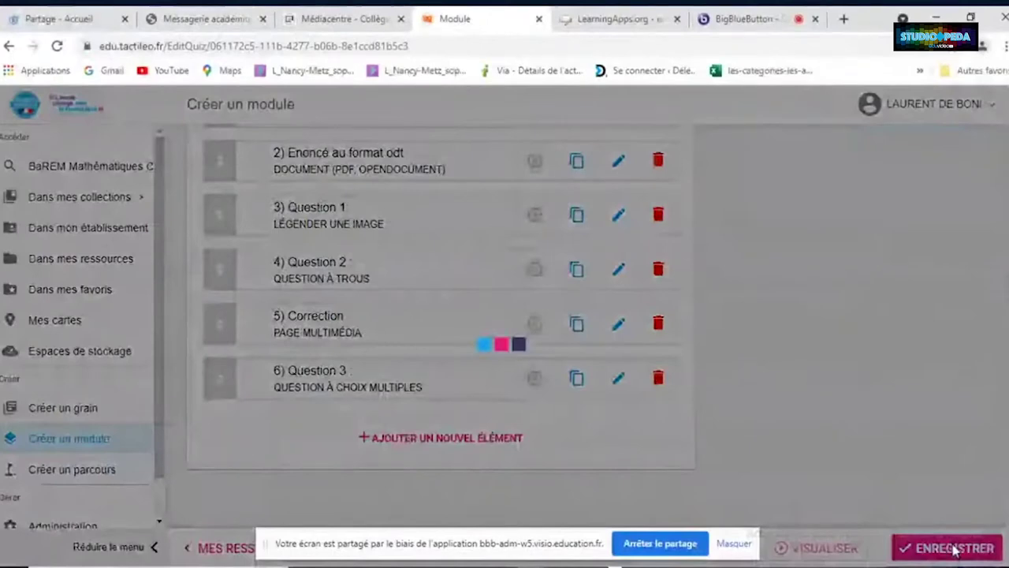
Open the Question 1 element for editing and examine its instruction, display type and the answer labels on the table image
scroll(599, 245, up, 1)
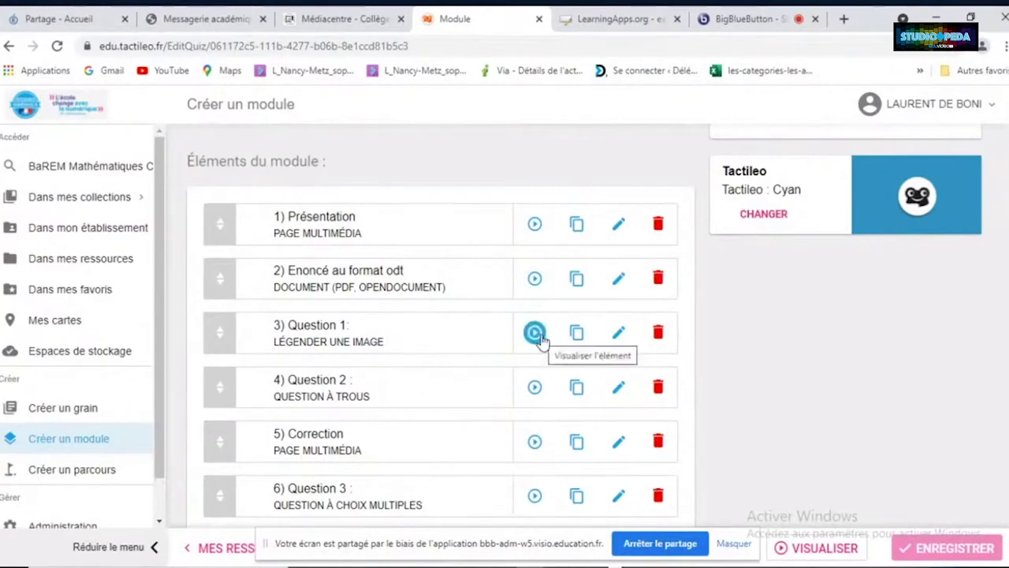
click(618, 334)
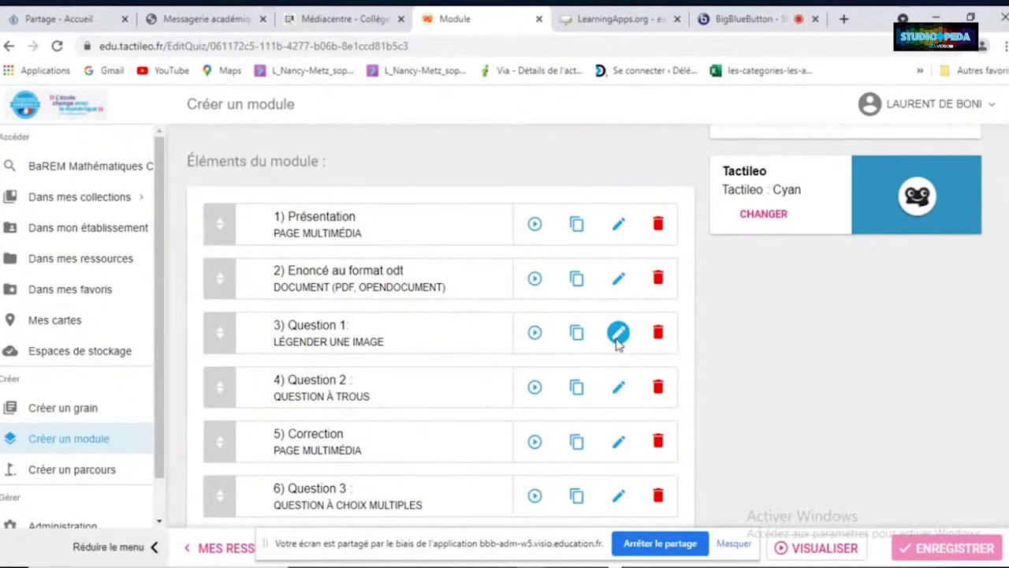
scroll(617, 342, down, 5)
scroll(617, 341, up, 6)
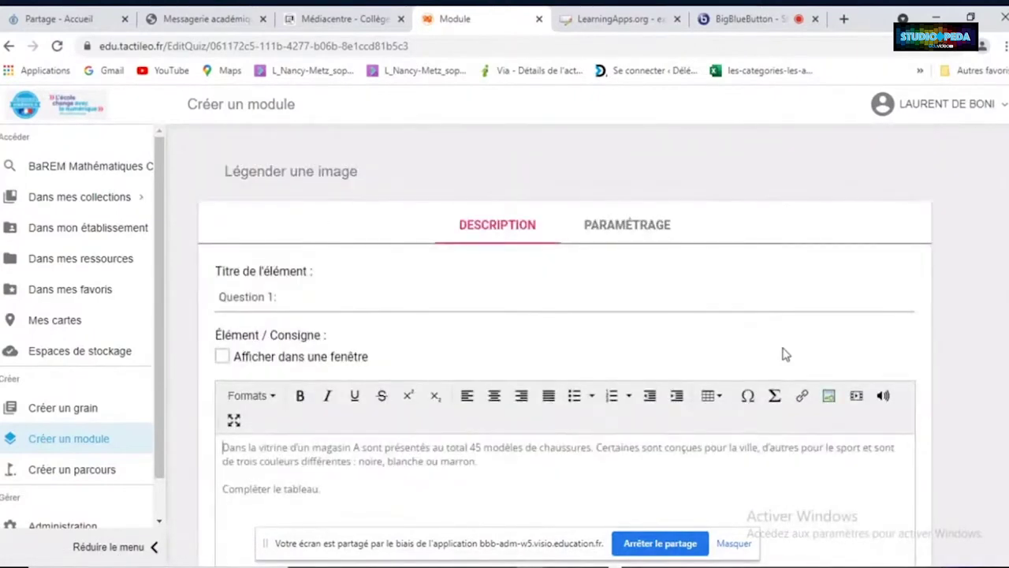
scroll(710, 304, down, 1)
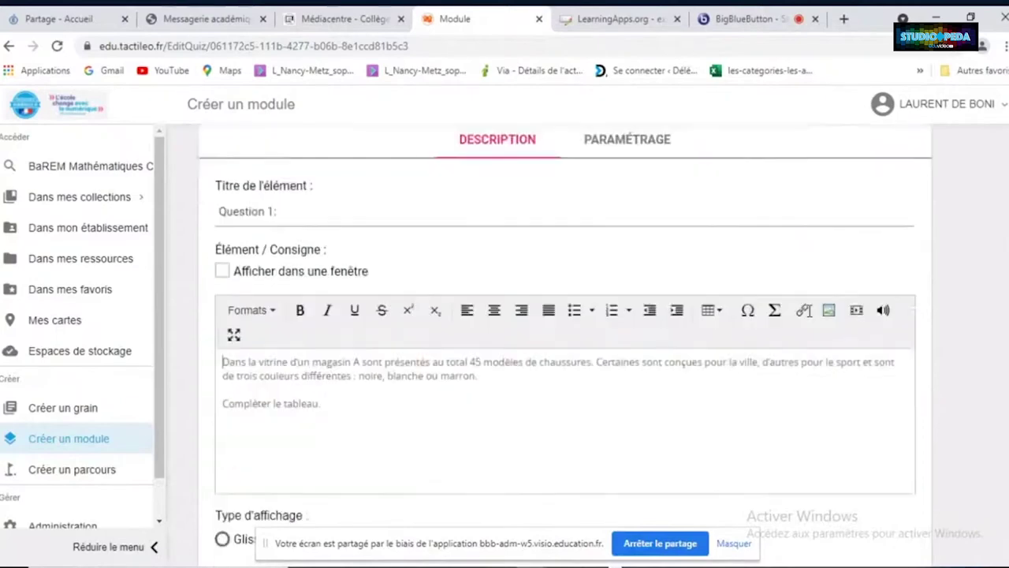
scroll(552, 284, up, 1)
scroll(654, 328, down, 1)
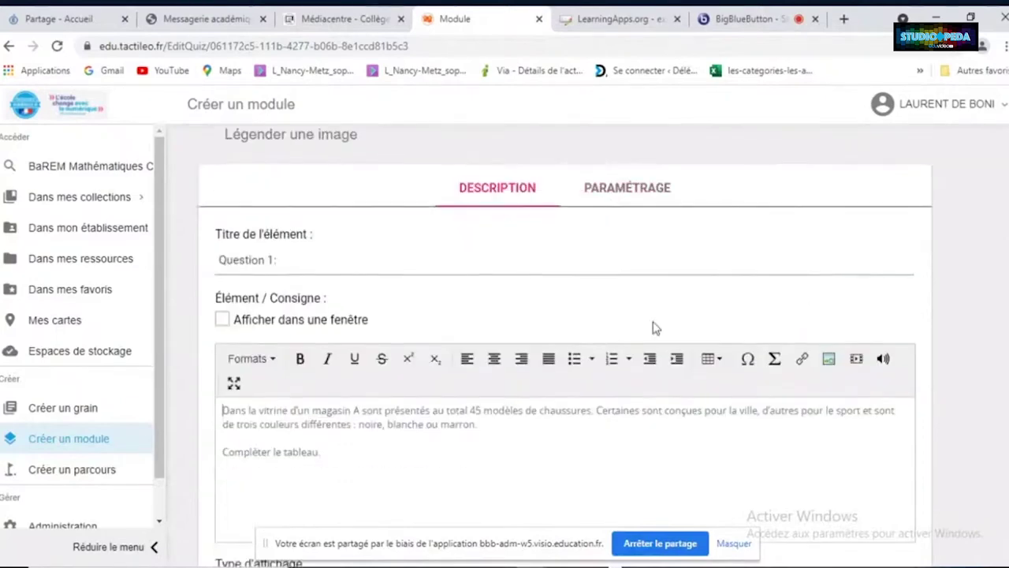
scroll(654, 328, up, 1)
scroll(654, 328, down, 2)
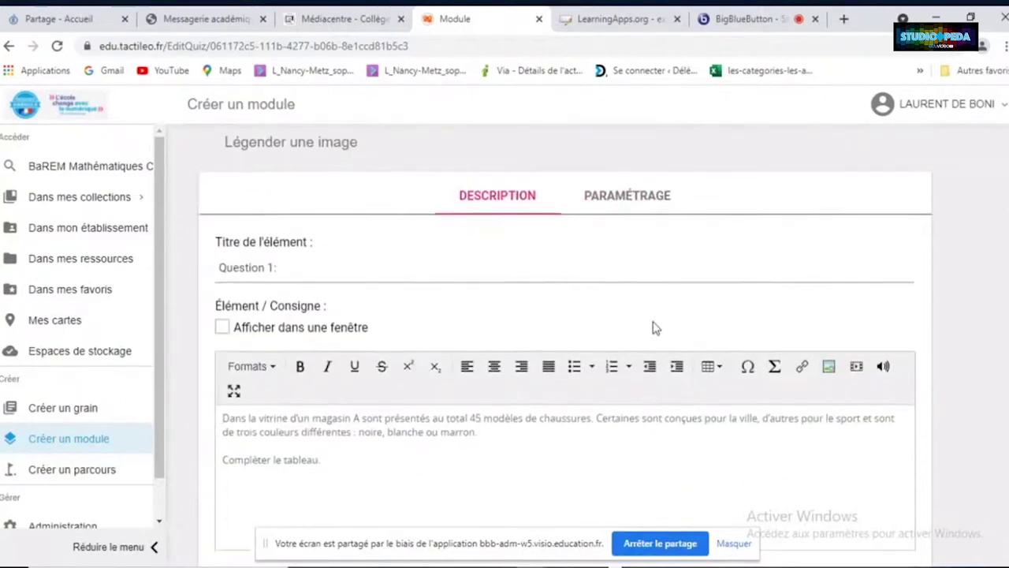
scroll(341, 257, down, 1)
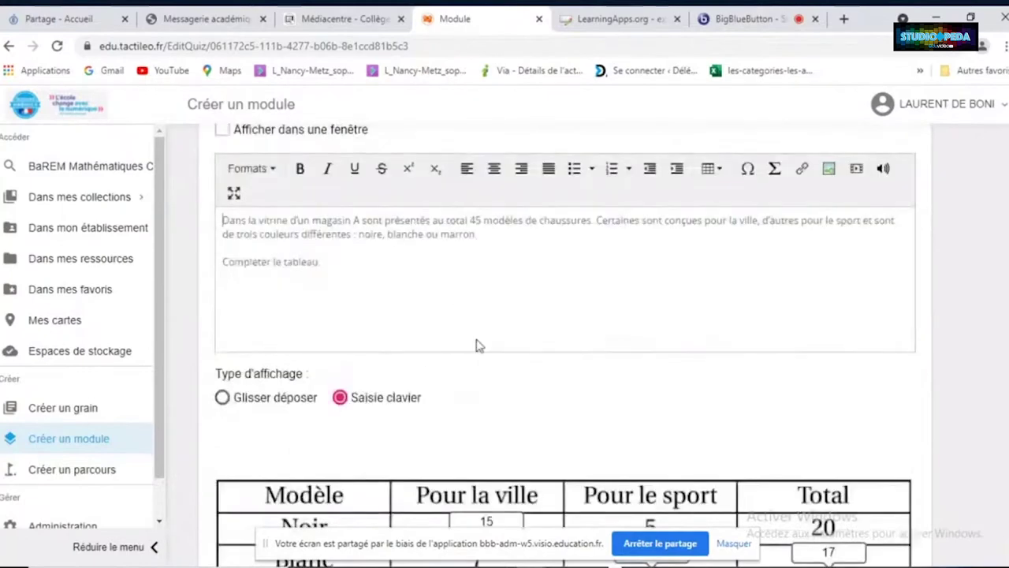
scroll(475, 343, down, 1)
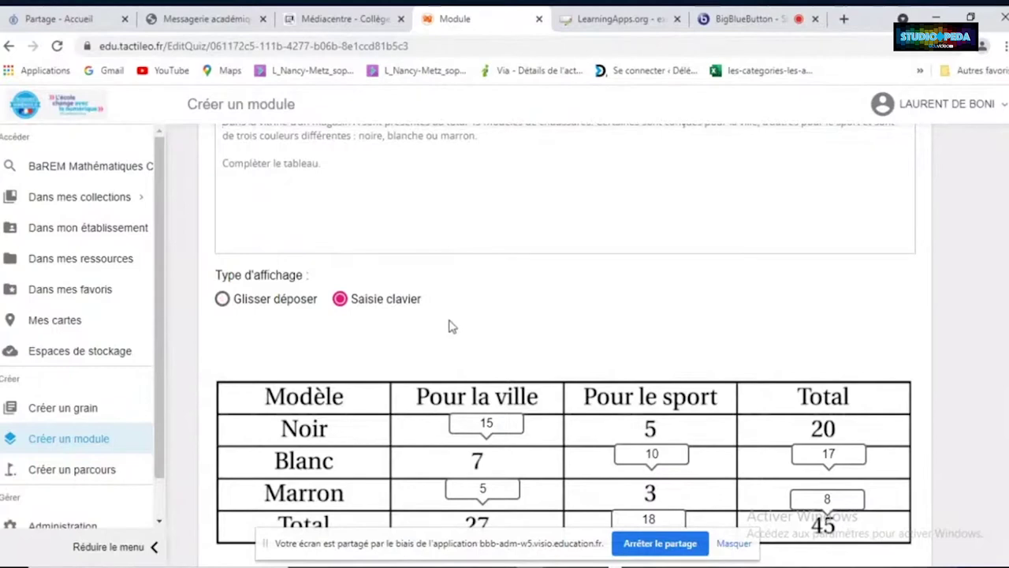
scroll(451, 327, down, 1)
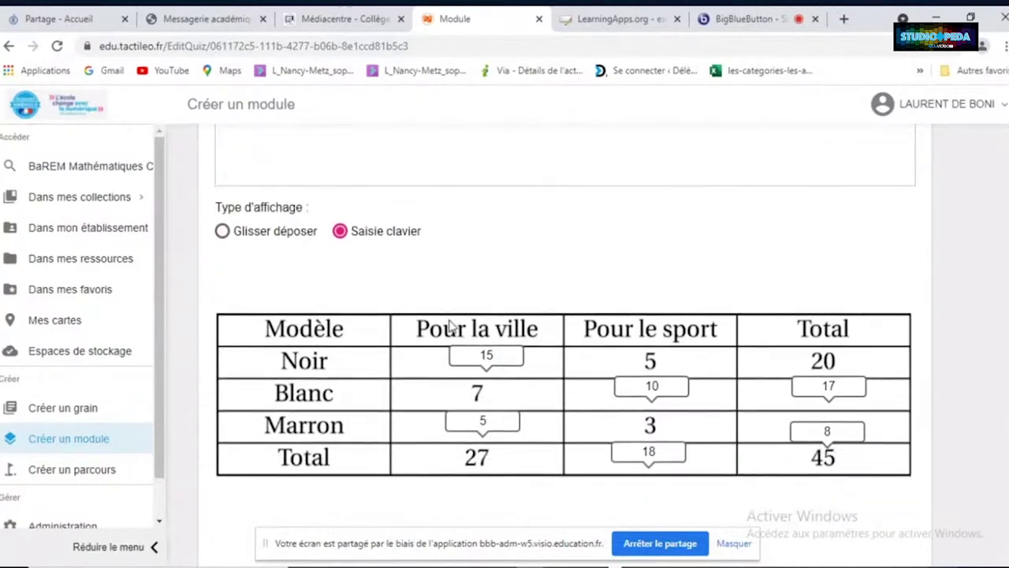
scroll(451, 327, down, 2)
scroll(450, 326, up, 5)
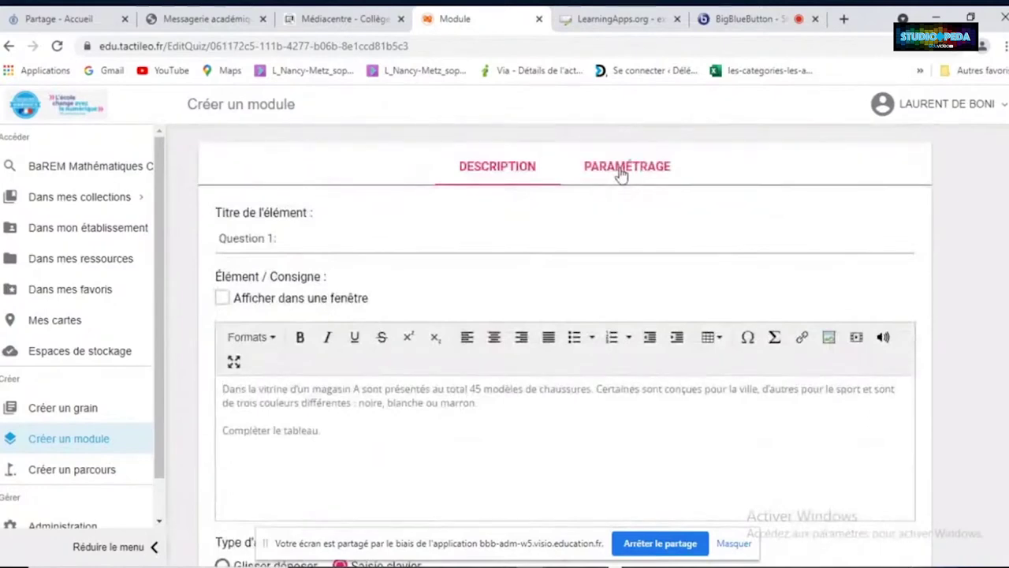
Examine Question 1's parameters: evaluation mode, correct and wrong answer messages and behaviours, time limit, end display and result saving
click(621, 172)
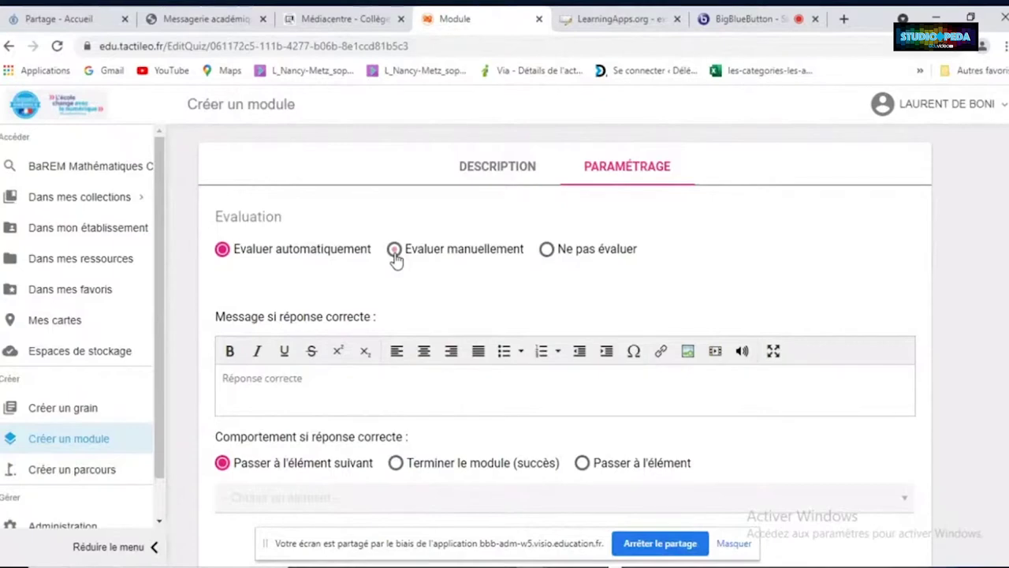
scroll(395, 259, down, 3)
scroll(406, 414, down, 4)
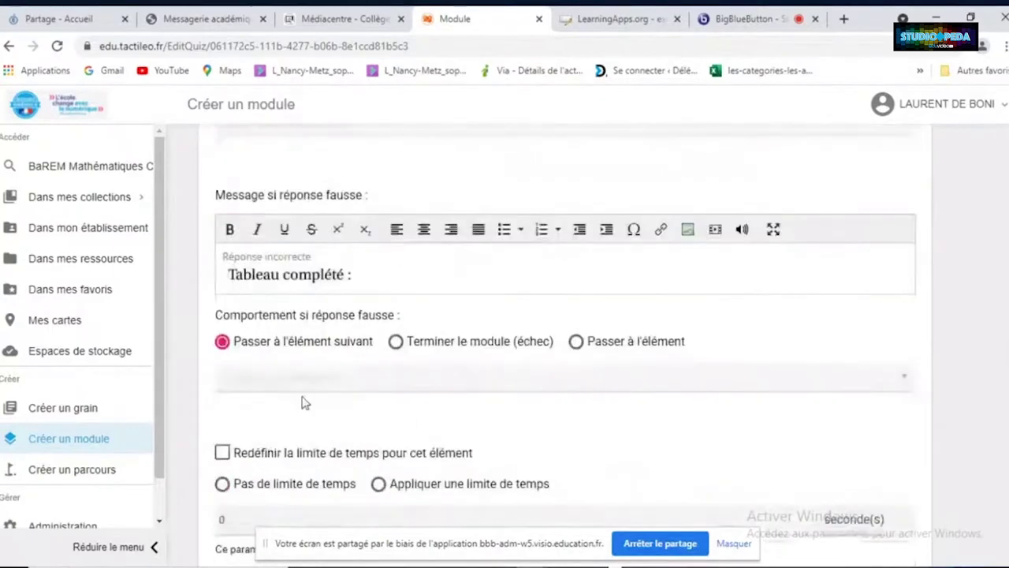
scroll(445, 410, down, 3)
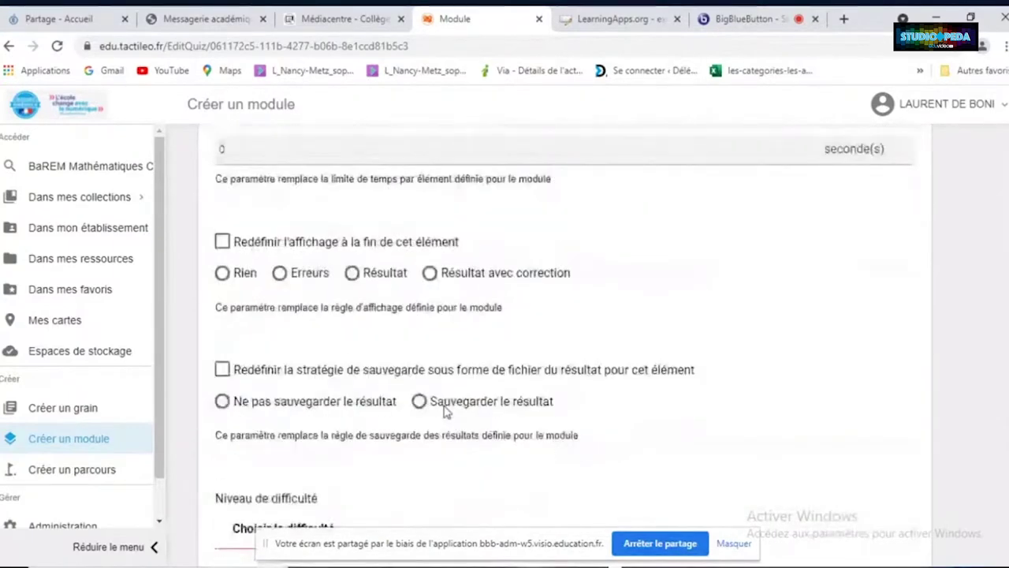
scroll(443, 405, up, 4)
scroll(443, 406, up, 5)
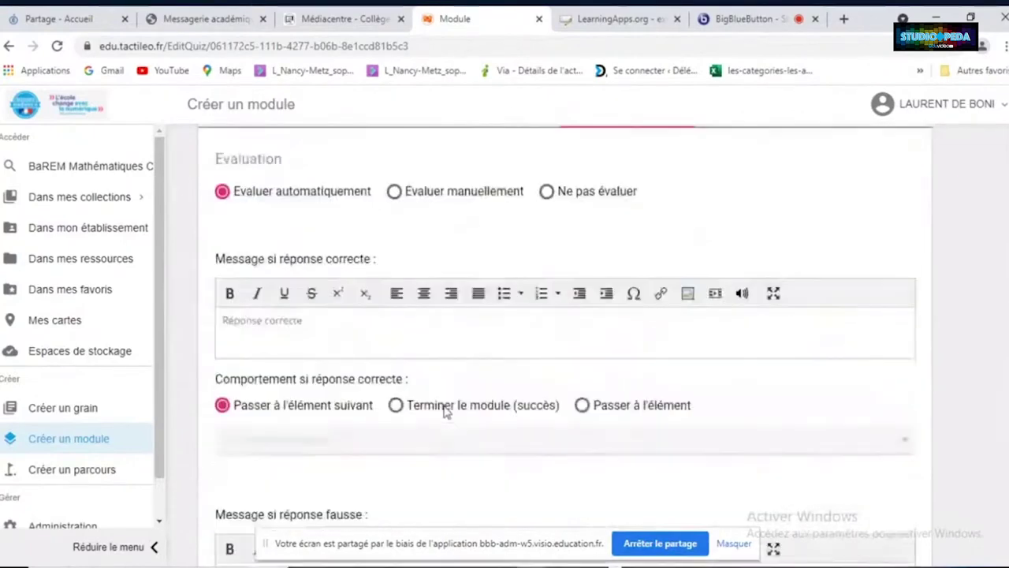
scroll(445, 410, down, 1)
scroll(444, 411, down, 4)
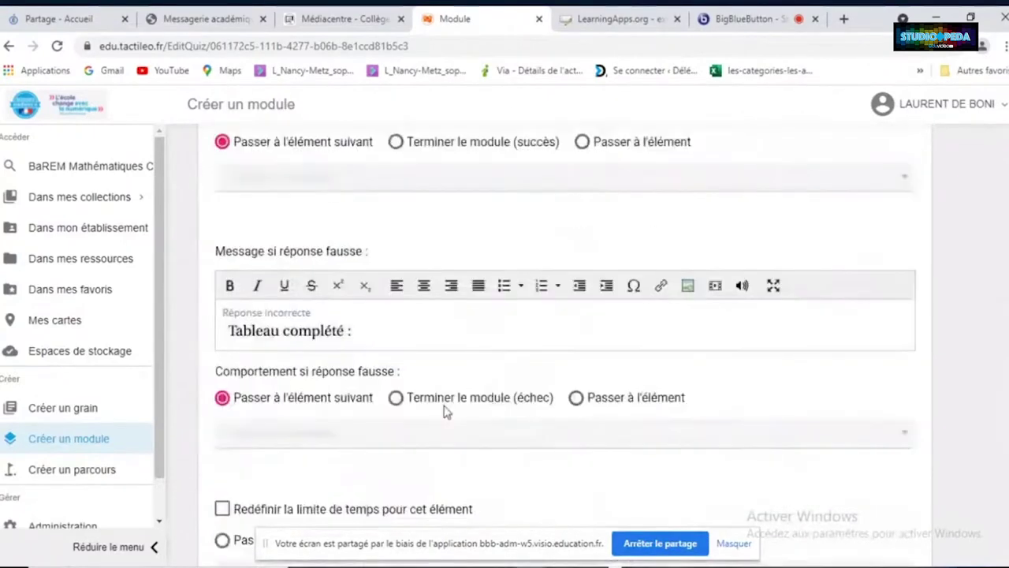
scroll(445, 411, down, 1)
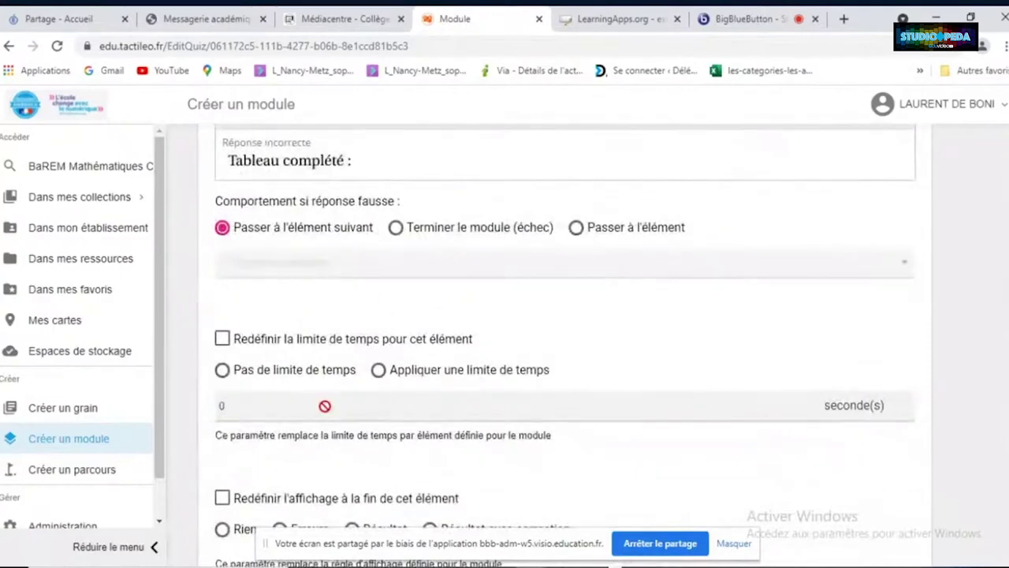
Examine Question 1's difficulty level choices and hint settings, and confirm the element to return to the module
scroll(322, 398, down, 5)
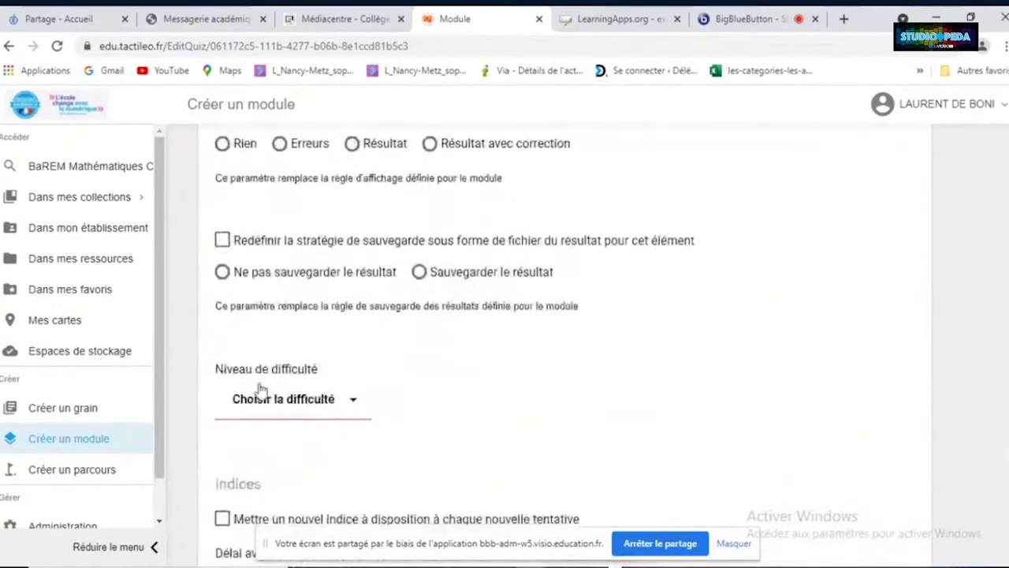
click(355, 406)
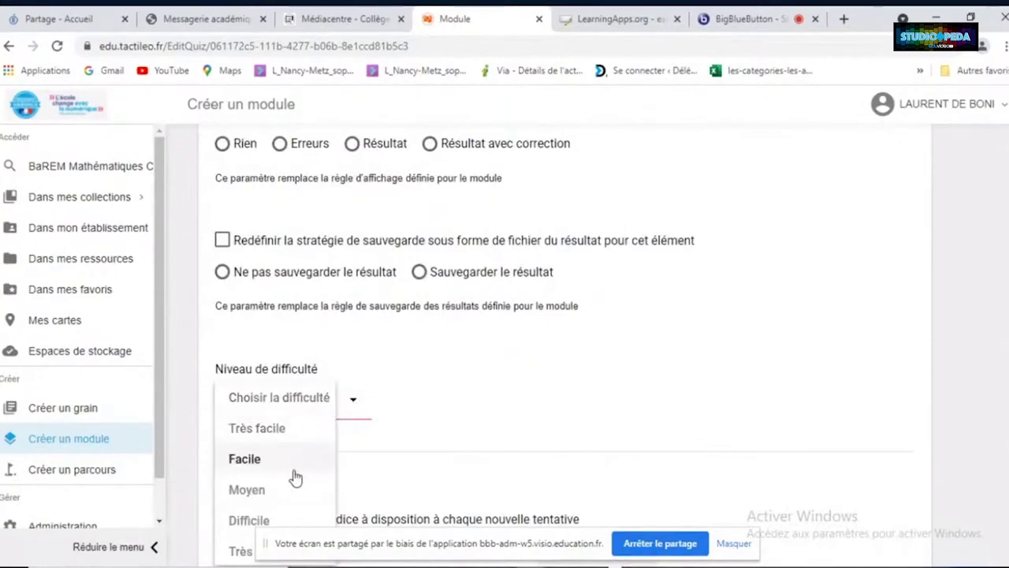
click(430, 388)
scroll(430, 388, down, 3)
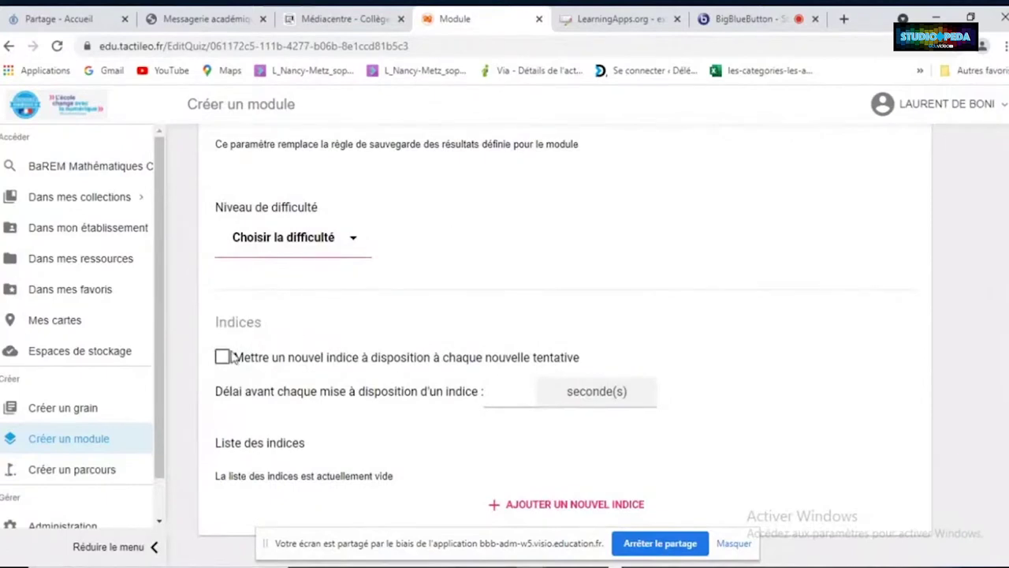
scroll(539, 287, down, 1)
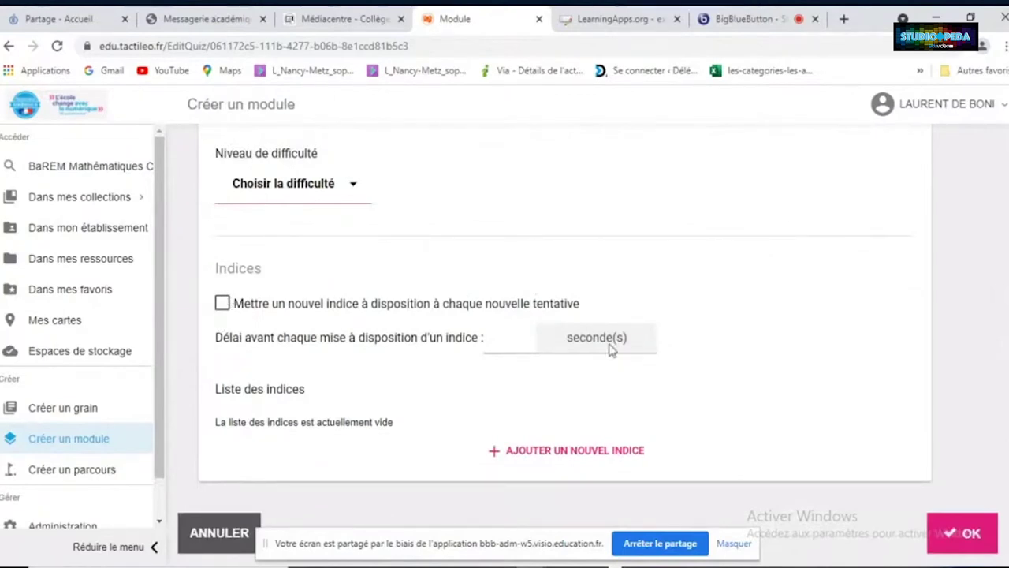
scroll(810, 375, up, 15)
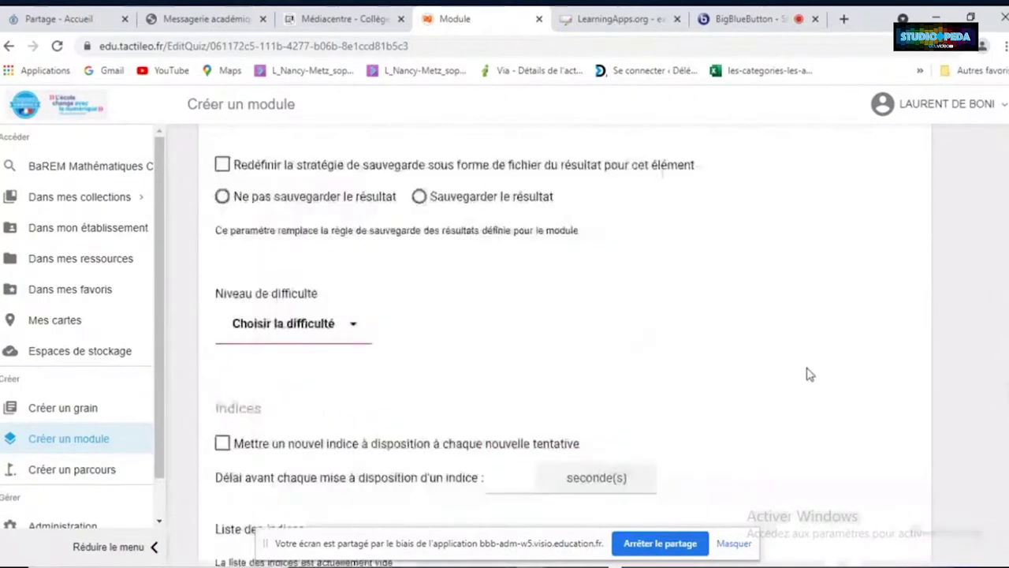
scroll(809, 374, down, 1)
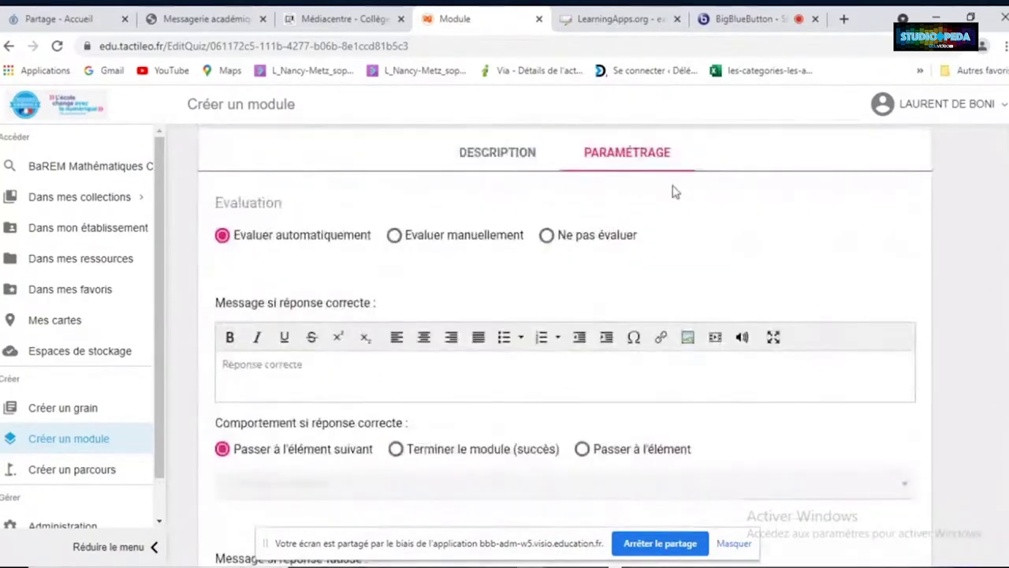
scroll(783, 273, up, 1)
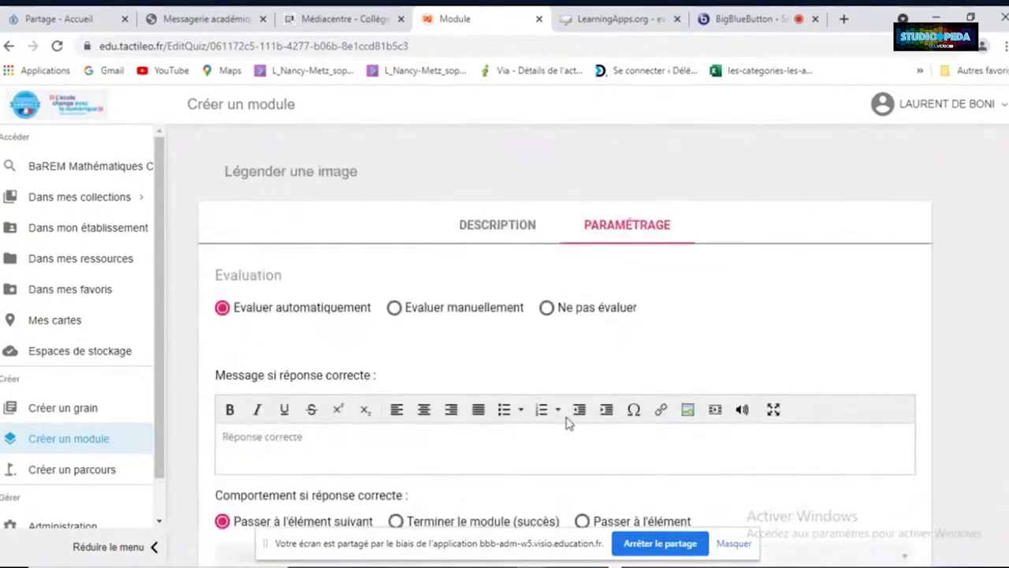
scroll(566, 419, down, 8)
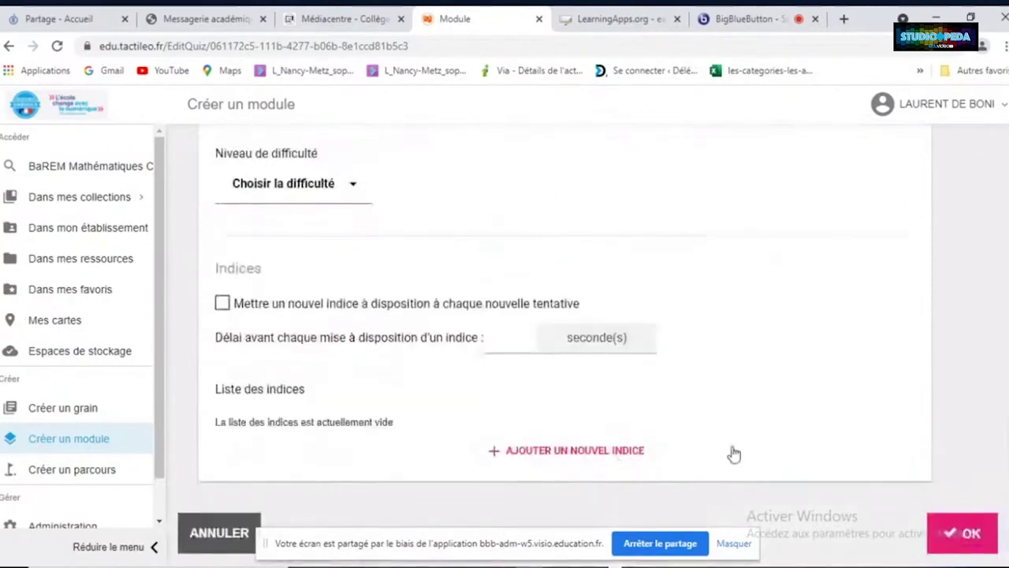
click(949, 538)
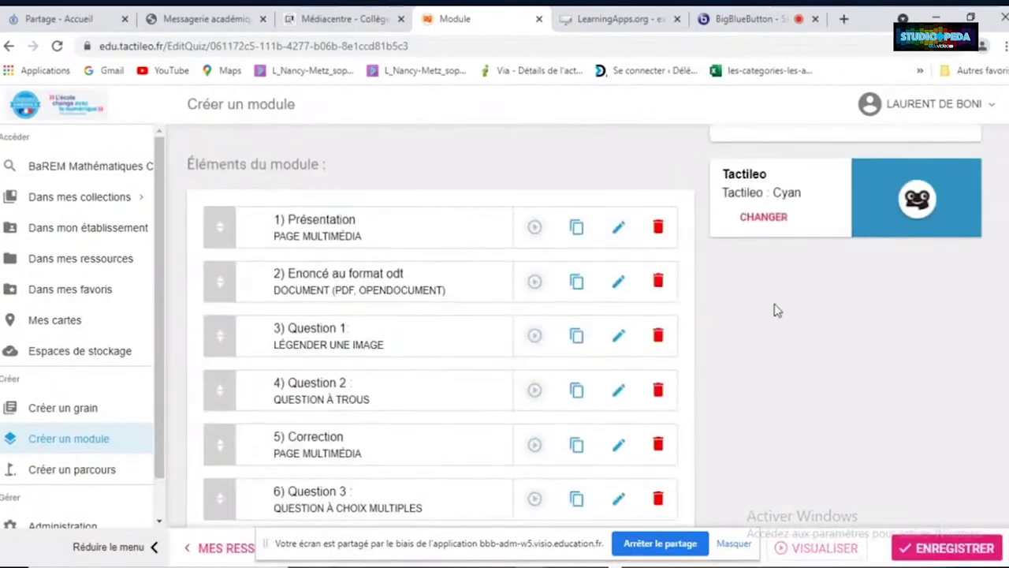
Open the general settings (Paramétrage) of the whole module
scroll(775, 308, up, 3)
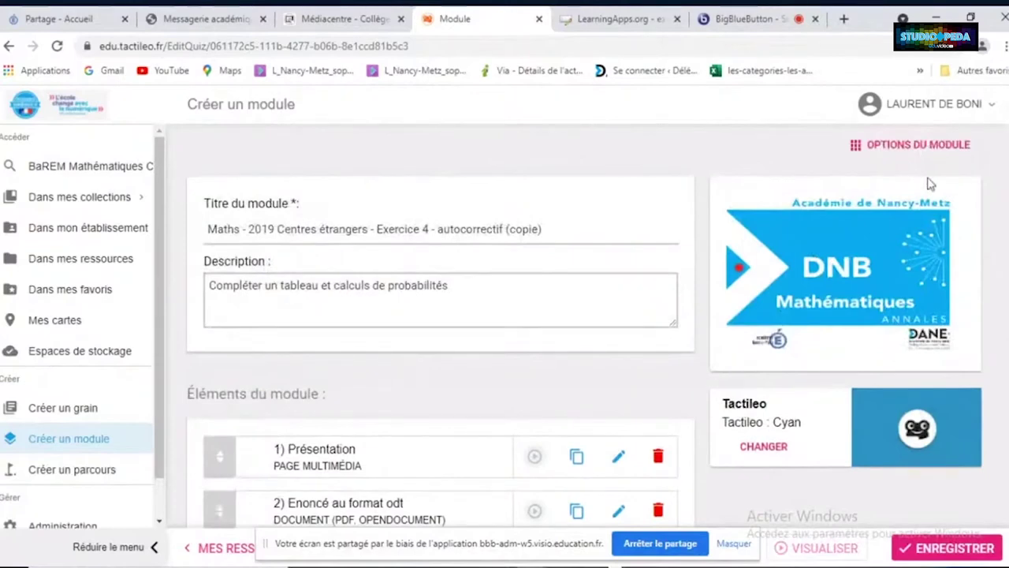
scroll(525, 421, down, 2)
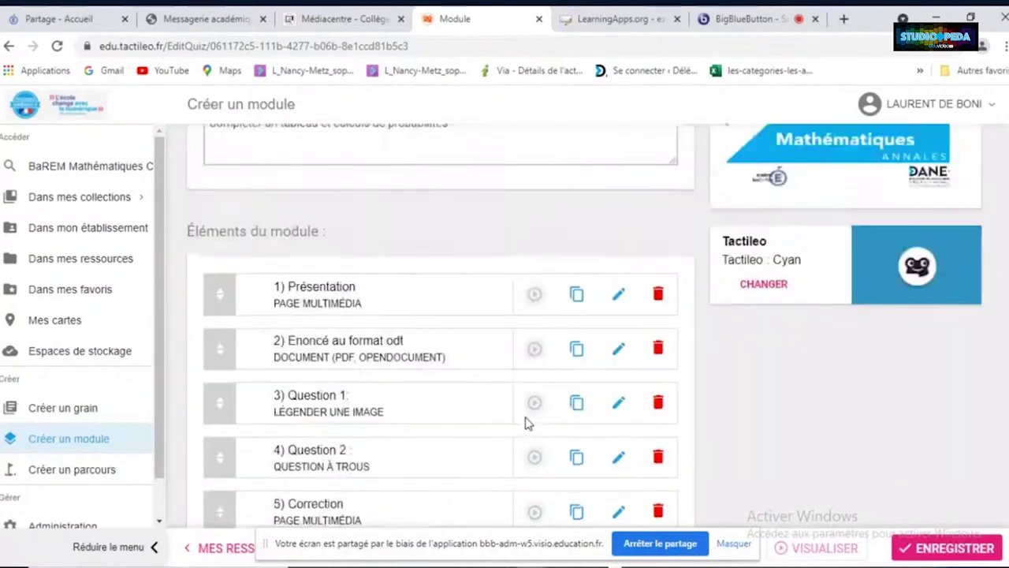
scroll(527, 422, up, 2)
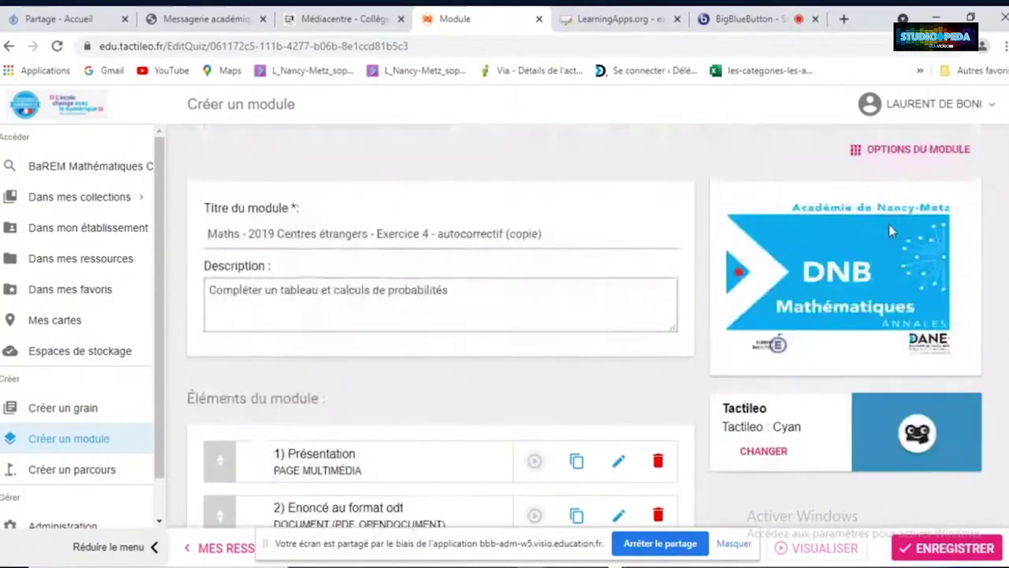
click(868, 158)
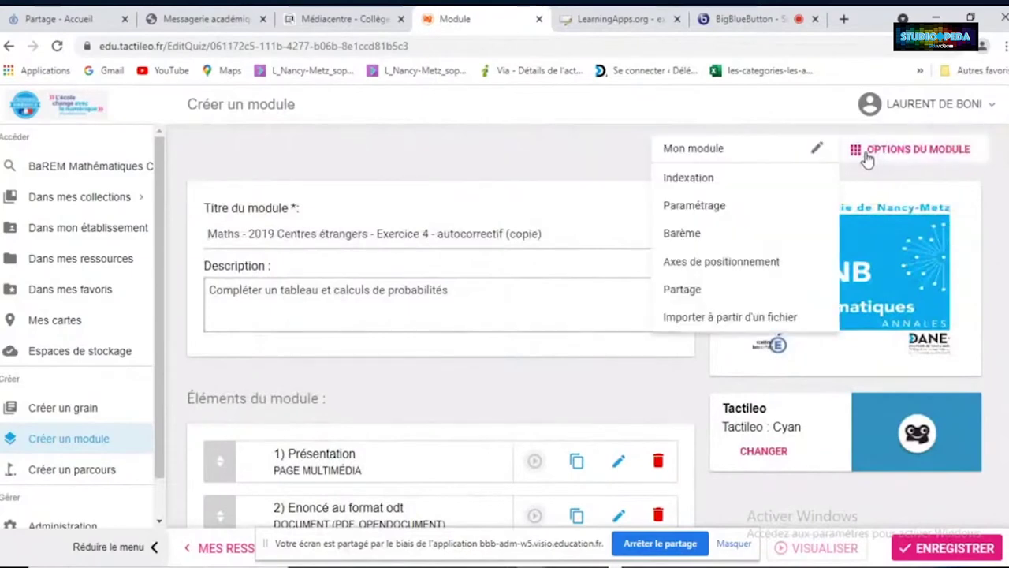
click(727, 206)
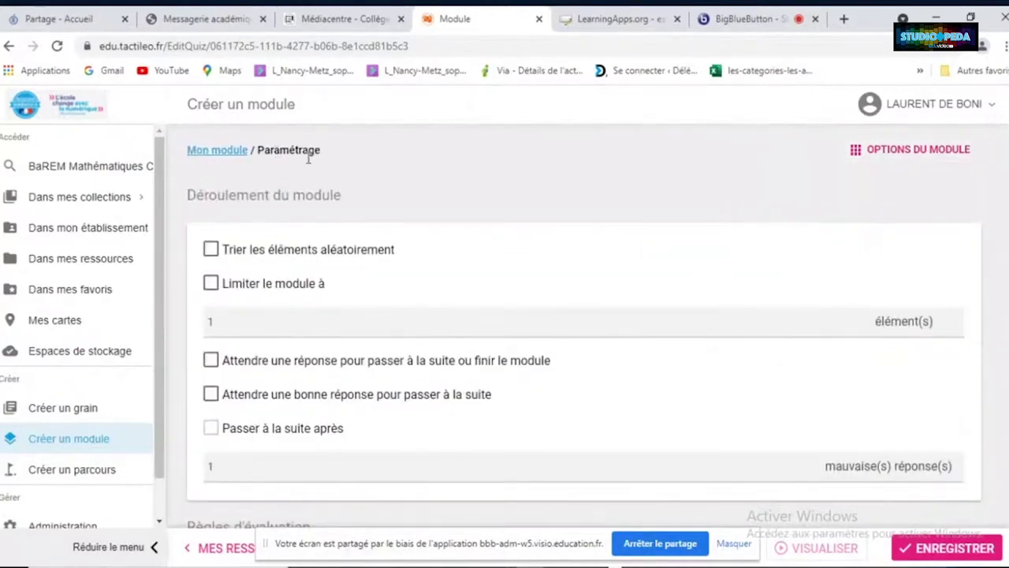
Examine the module's settings for element flow, evaluation rules, navigation, display of results and corrections, and result saving
scroll(376, 282, down, 3)
scroll(375, 278, up, 3)
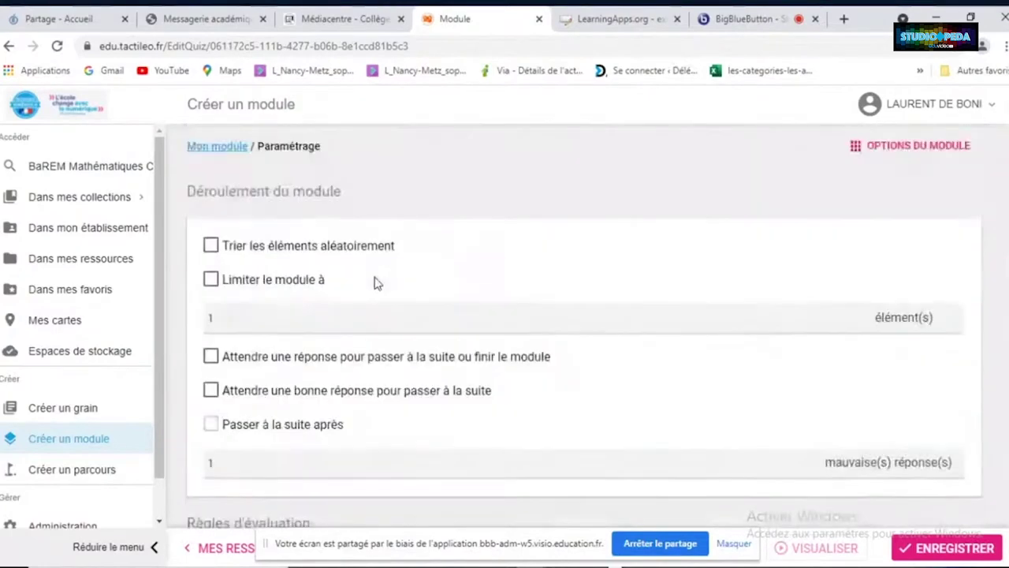
scroll(392, 361, down, 1)
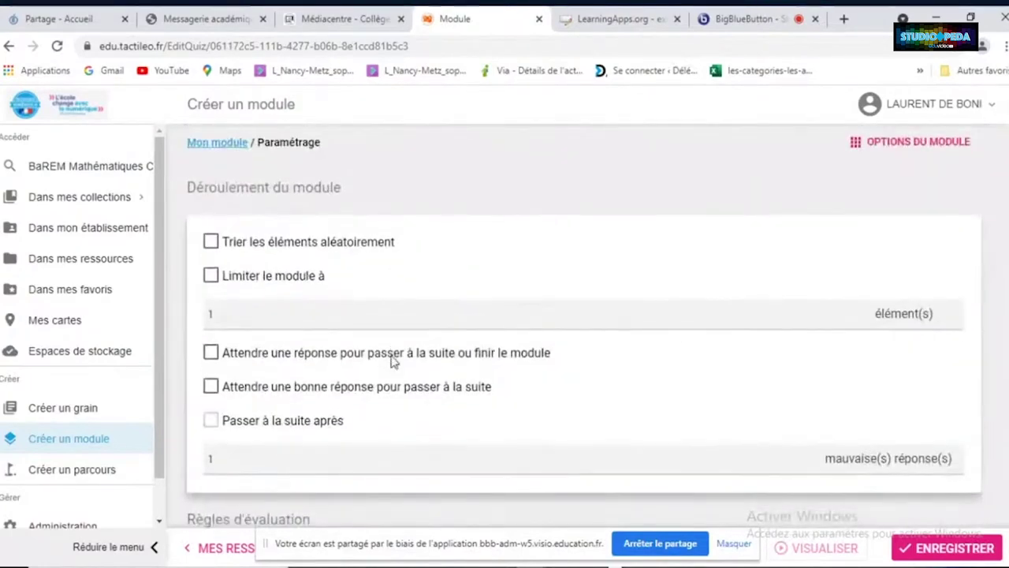
scroll(391, 359, down, 4)
scroll(383, 387, down, 2)
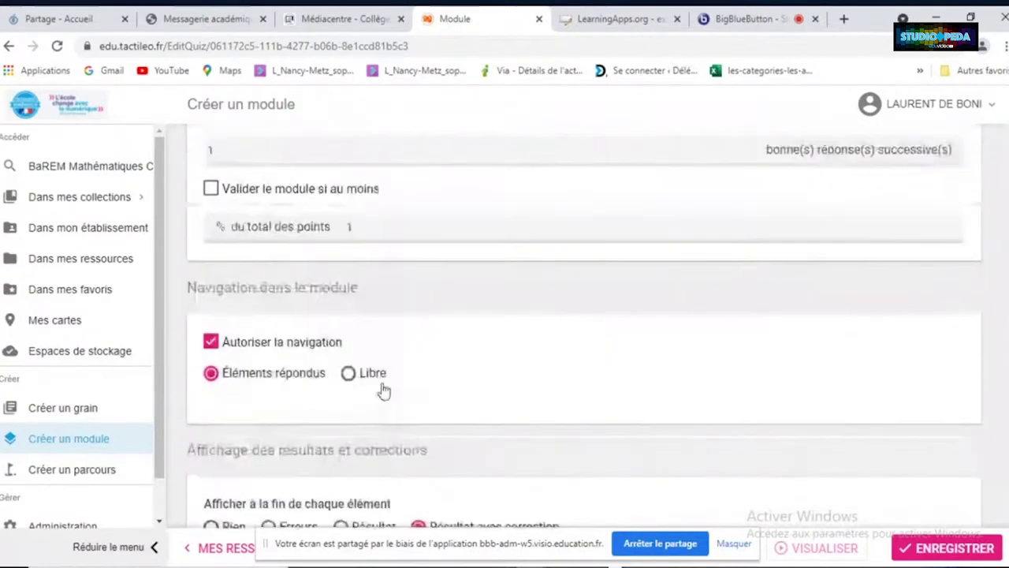
scroll(384, 391, down, 1)
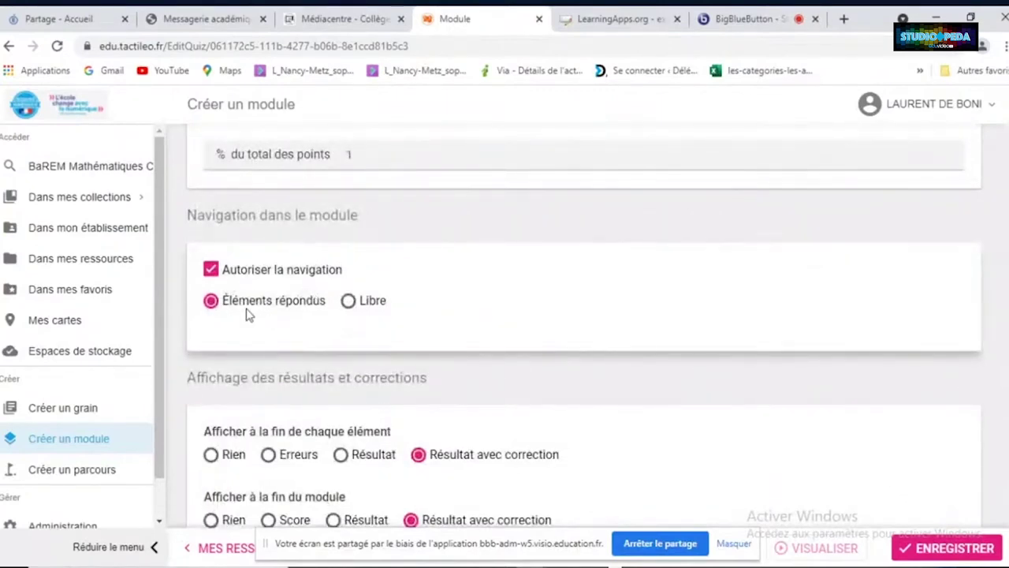
scroll(395, 326, down, 2)
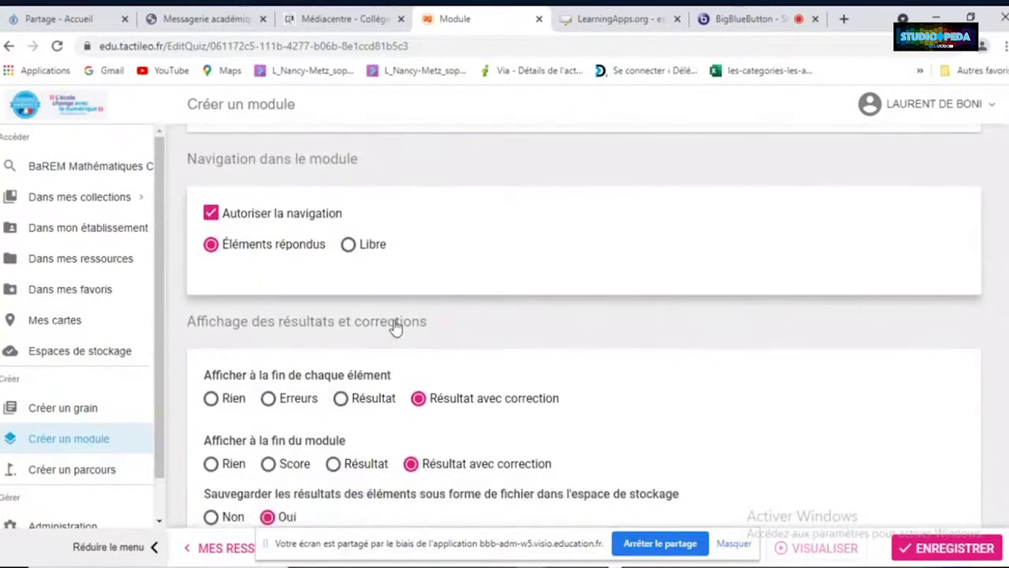
scroll(396, 326, down, 3)
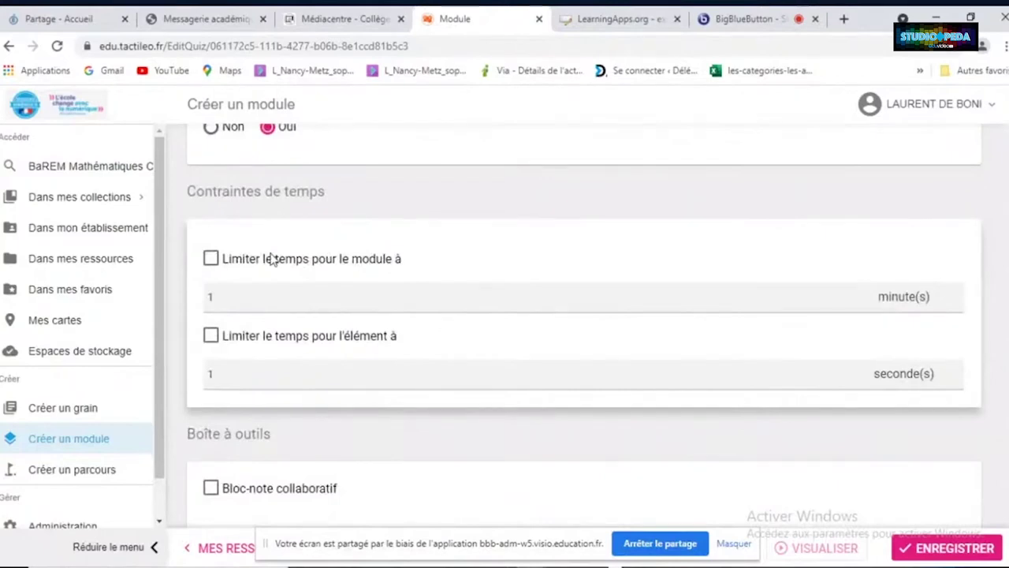
Enable the time limit for the whole module and set it to 20 minutes
click(211, 260)
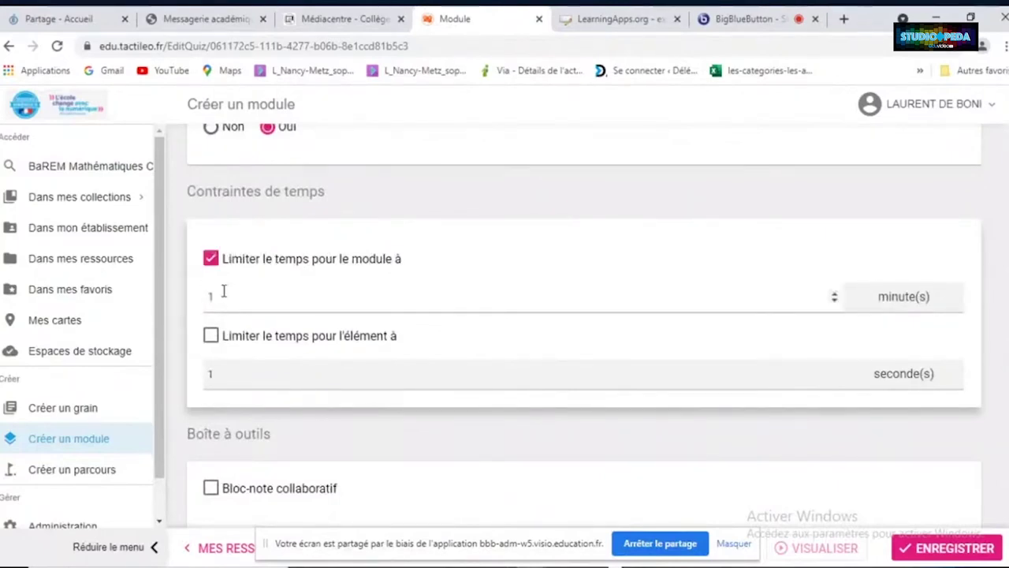
click(222, 299)
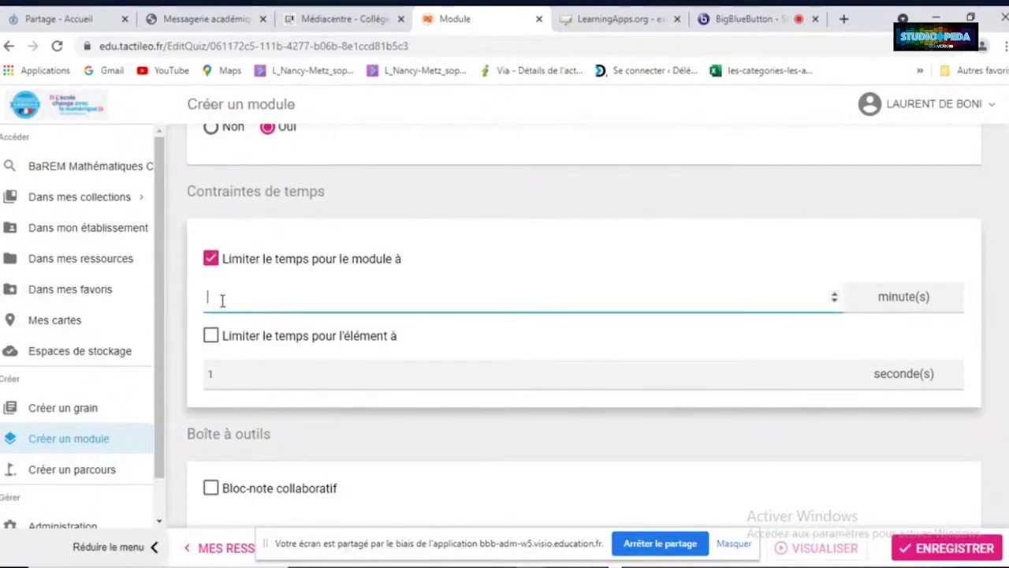
key(BackSpace)
text(20)
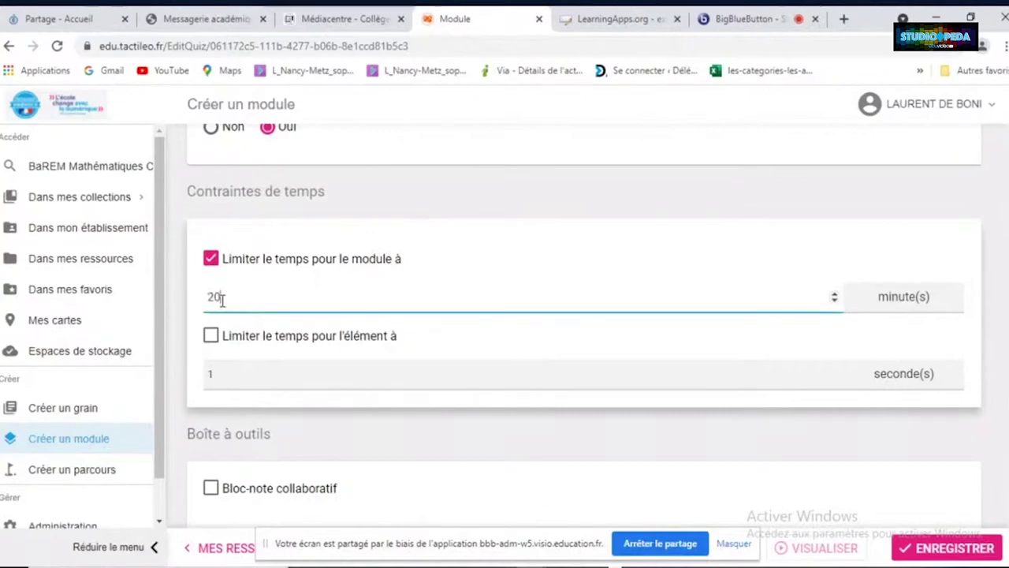
Try out the time limit per element and switch it back off
scroll(367, 310, down, 1)
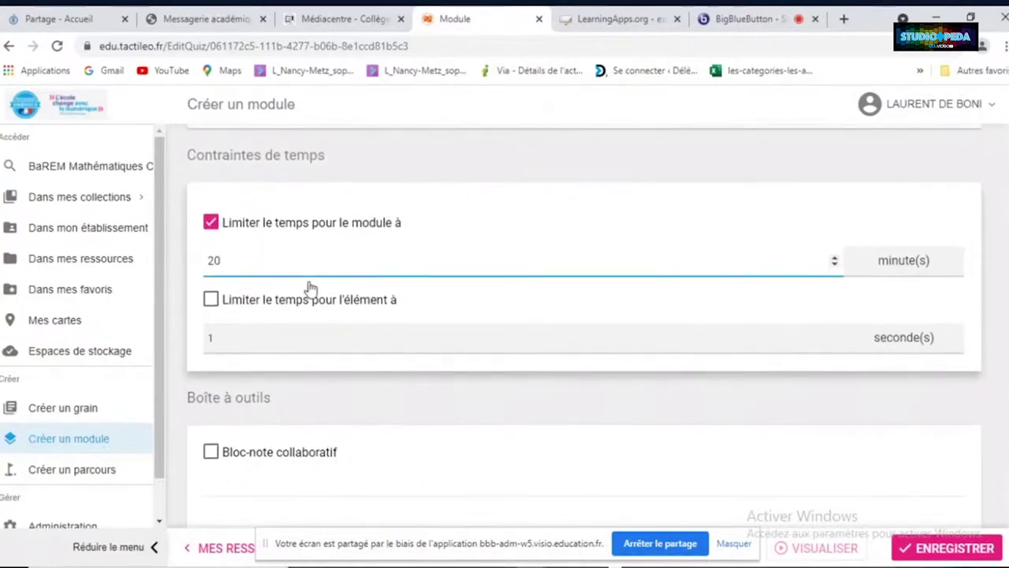
scroll(309, 284, down, 1)
scroll(308, 281, down, 1)
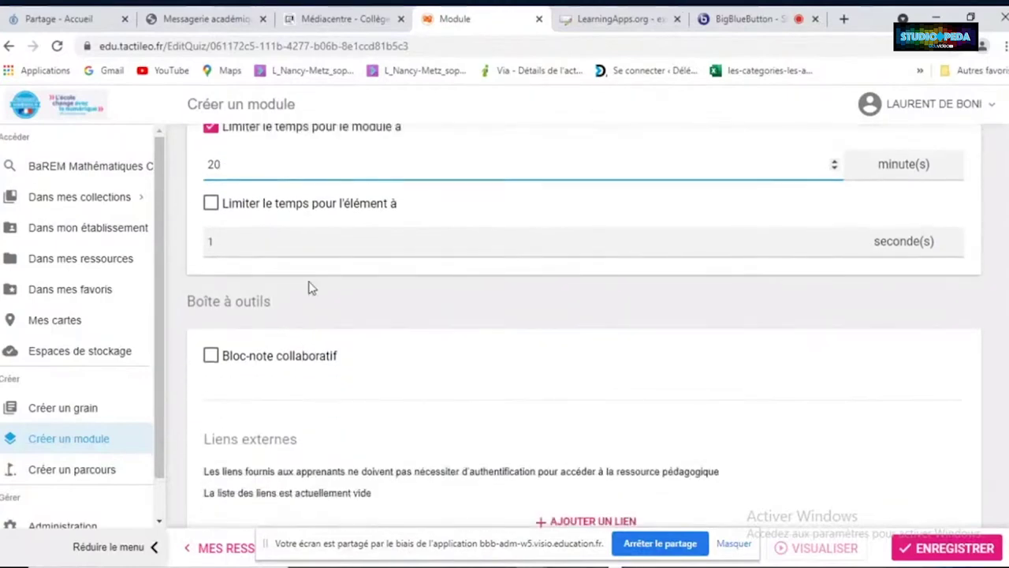
scroll(308, 281, up, 1)
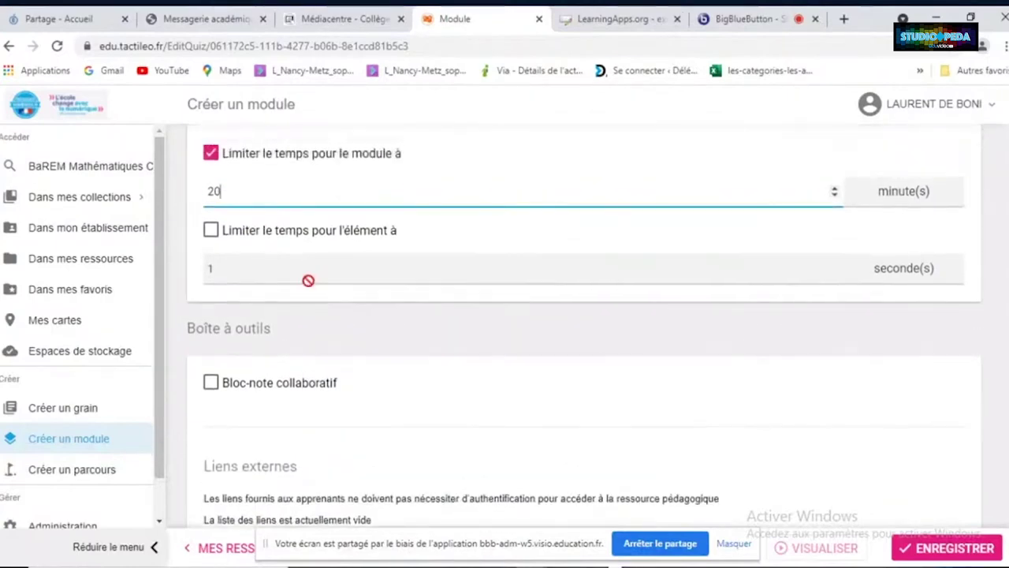
click(211, 230)
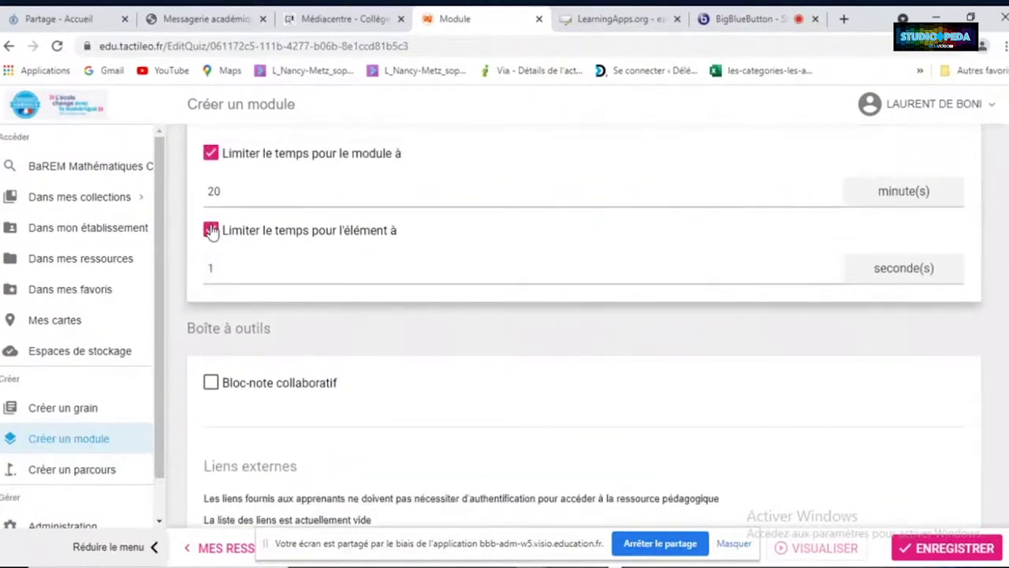
click(212, 231)
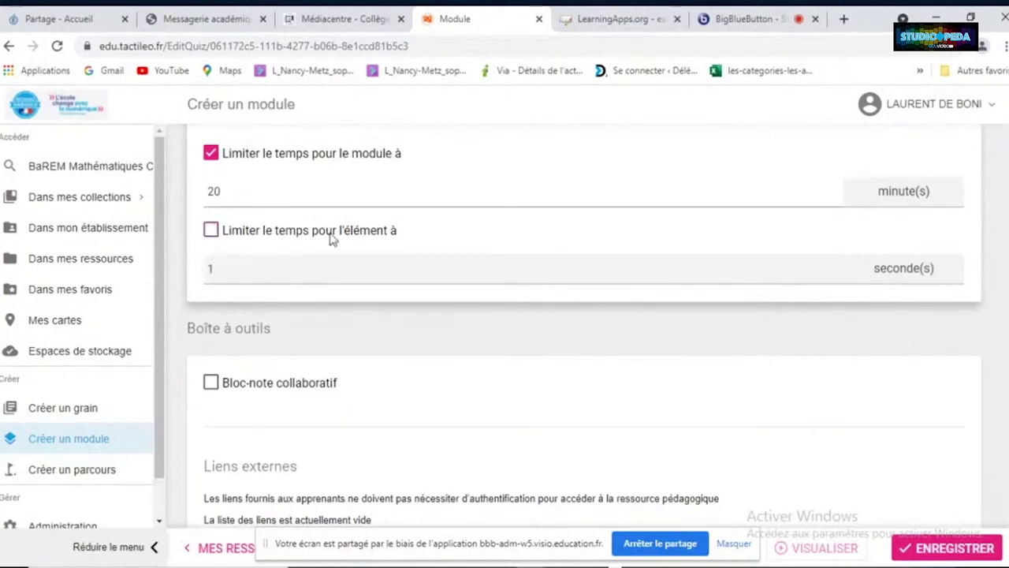
Review the module's collaborative notepad, external links and personalised messages settings
scroll(396, 272, down, 2)
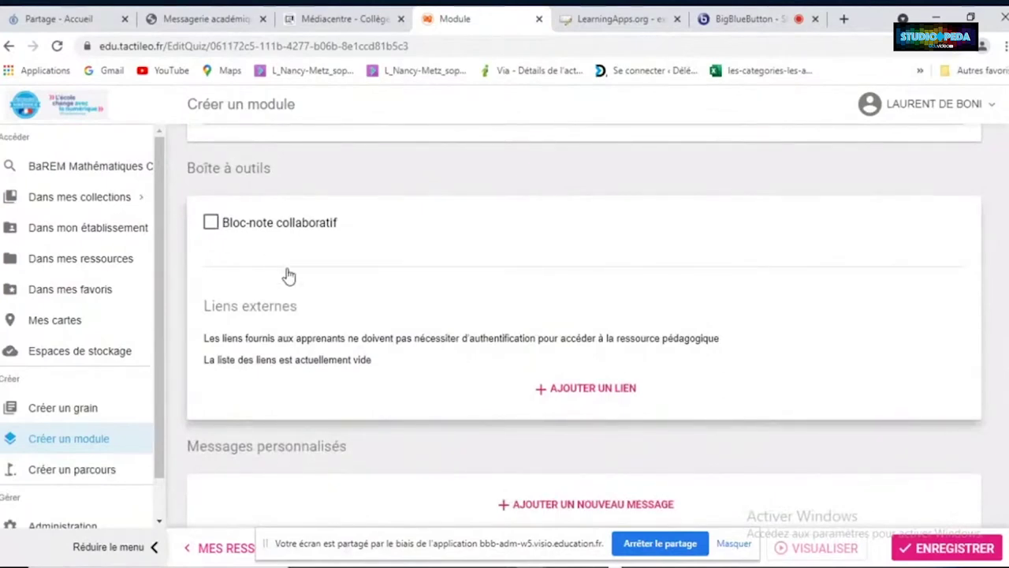
scroll(599, 313, down, 1)
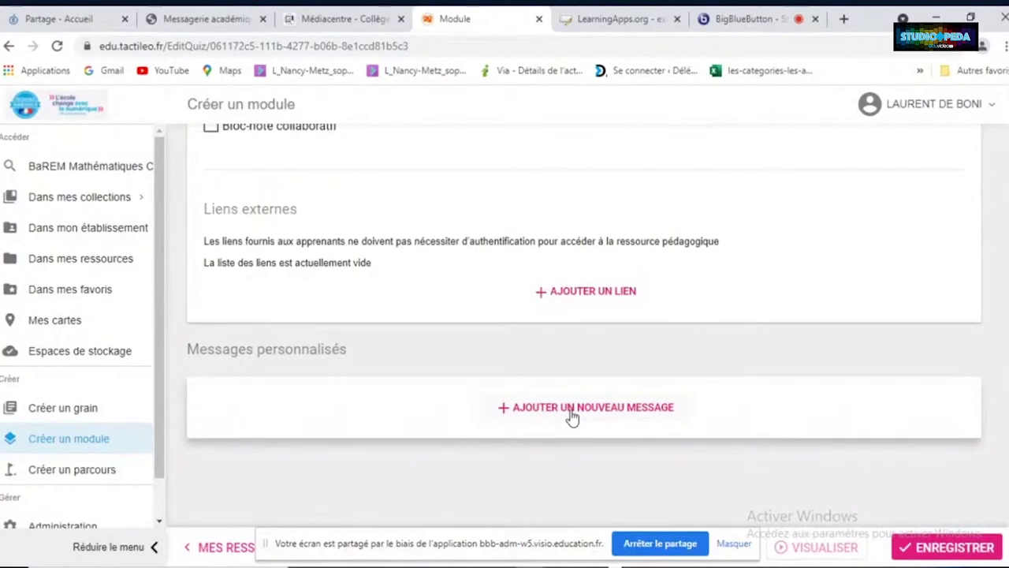
scroll(572, 417, down, 1)
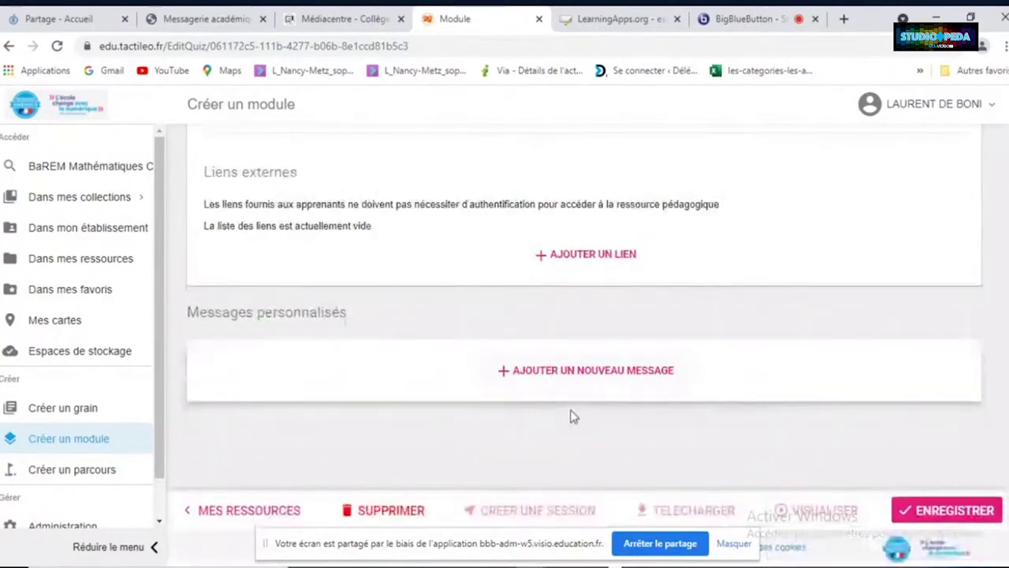
Save the module, preview it to check the time limit, and close the preview
click(939, 516)
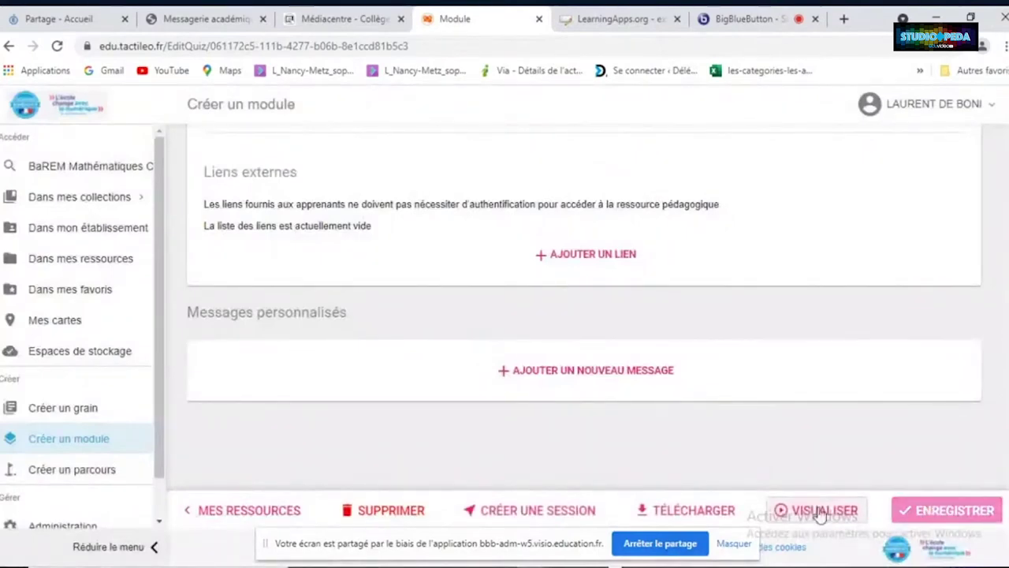
click(779, 511)
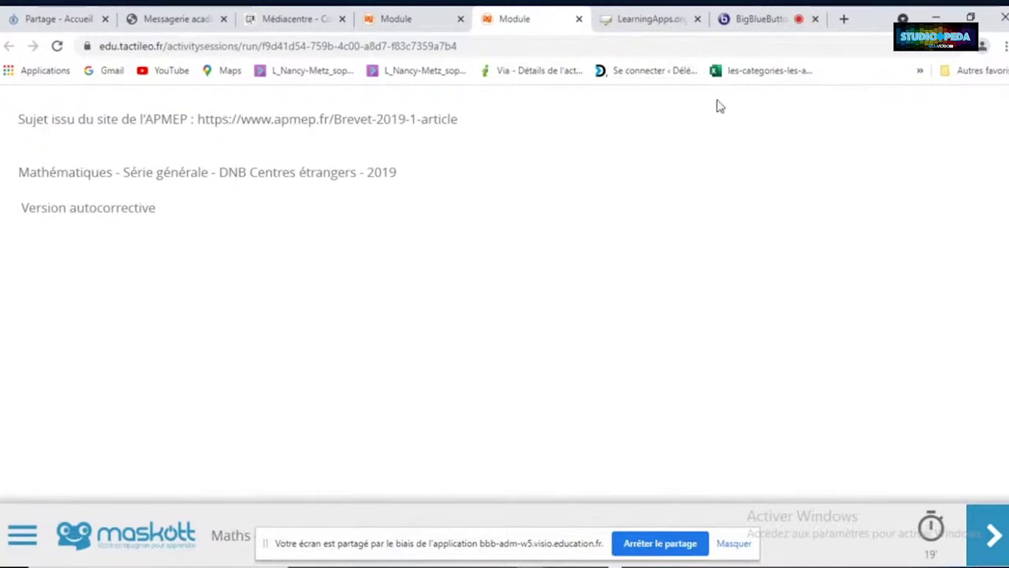
click(579, 19)
Open the module's Barème settings and review the points assigned to each question
scroll(769, 322, up, 10)
scroll(942, 270, up, 8)
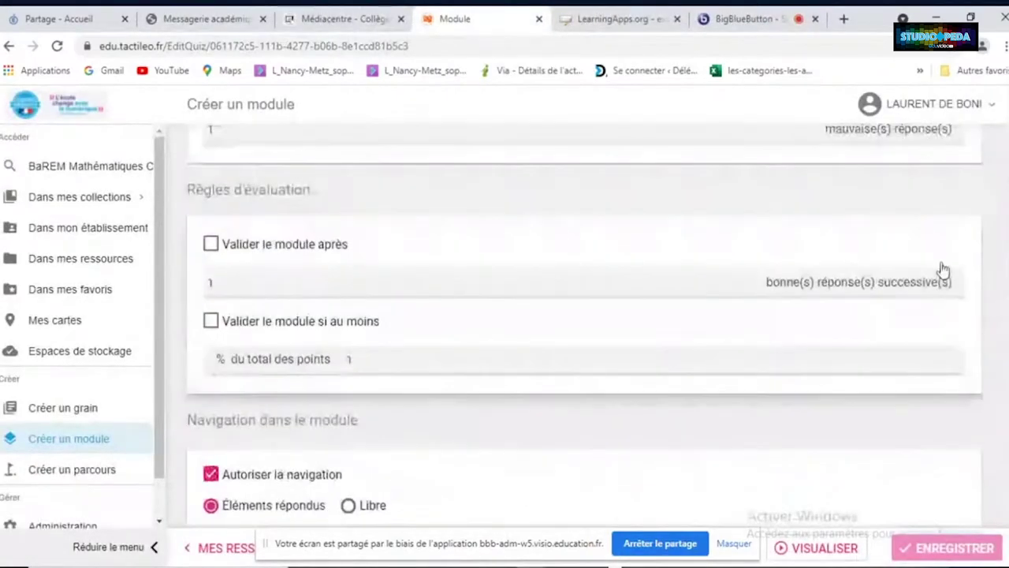
click(929, 153)
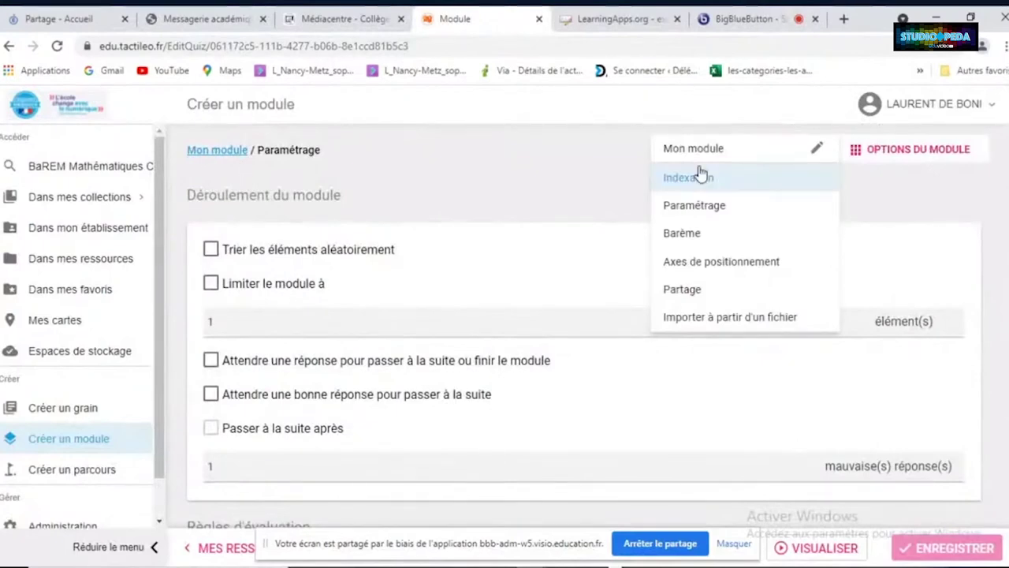
click(705, 234)
scroll(509, 414, down, 3)
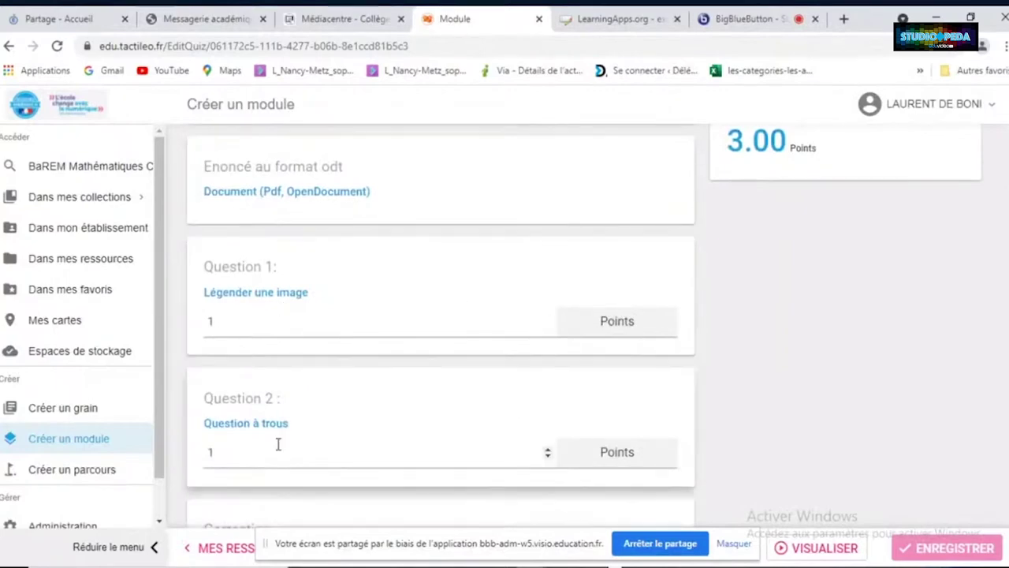
scroll(428, 449, down, 2)
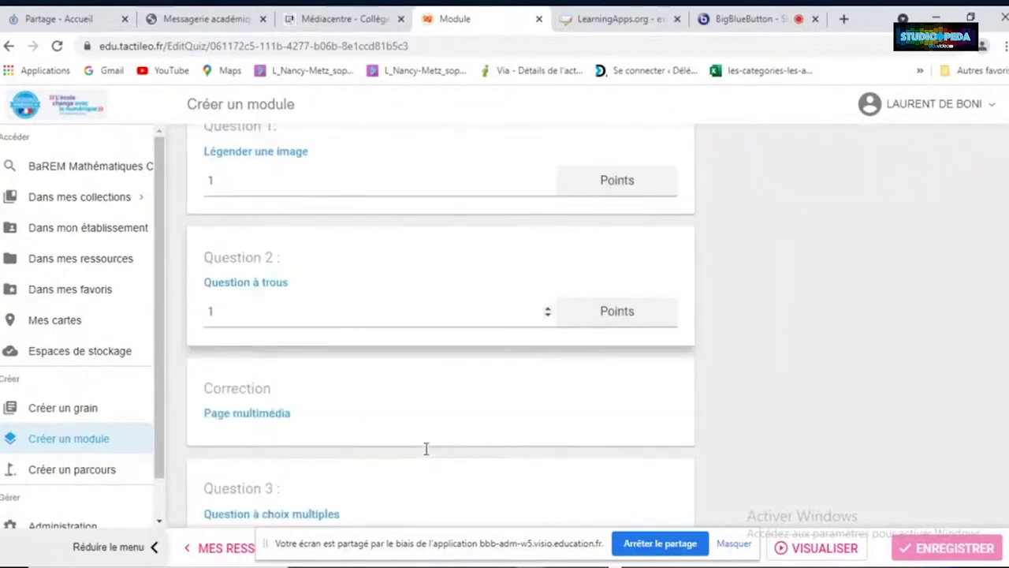
scroll(479, 392, down, 1)
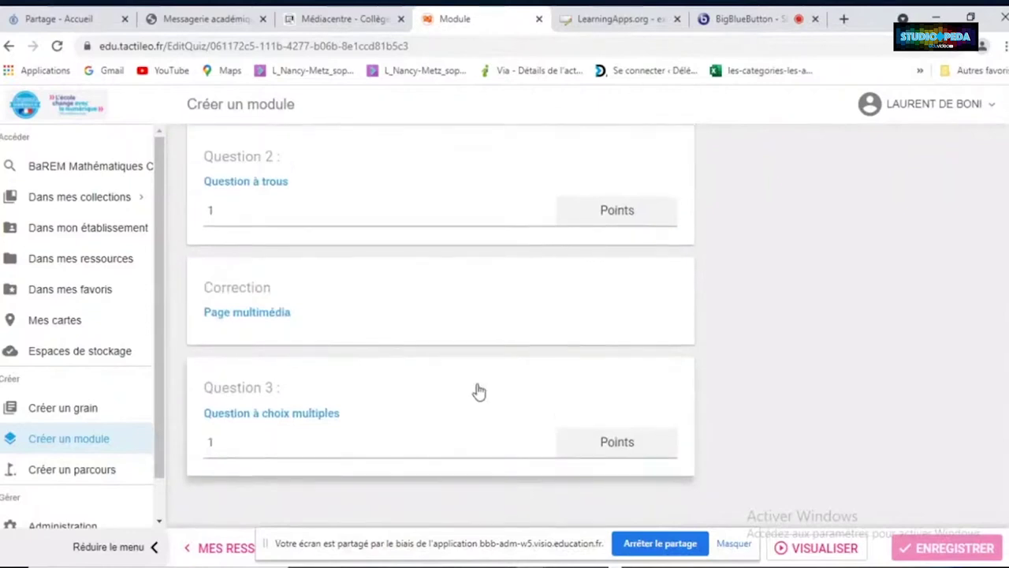
scroll(480, 391, up, 3)
scroll(480, 391, up, 3)
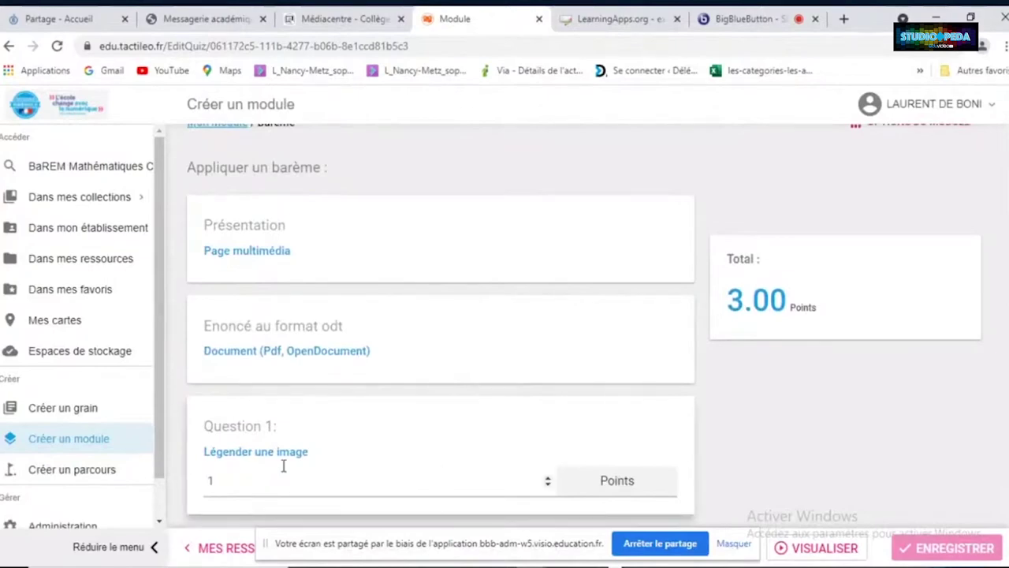
Set the points for Question 1 (Légender une image) to 3
click(217, 477)
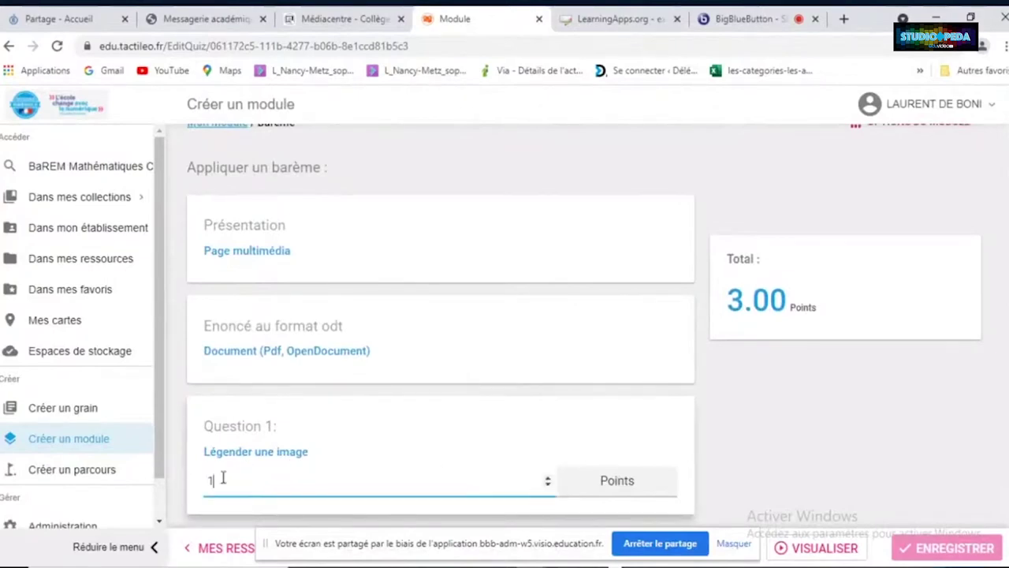
key(BackSpace)
scroll(221, 476, down, 2)
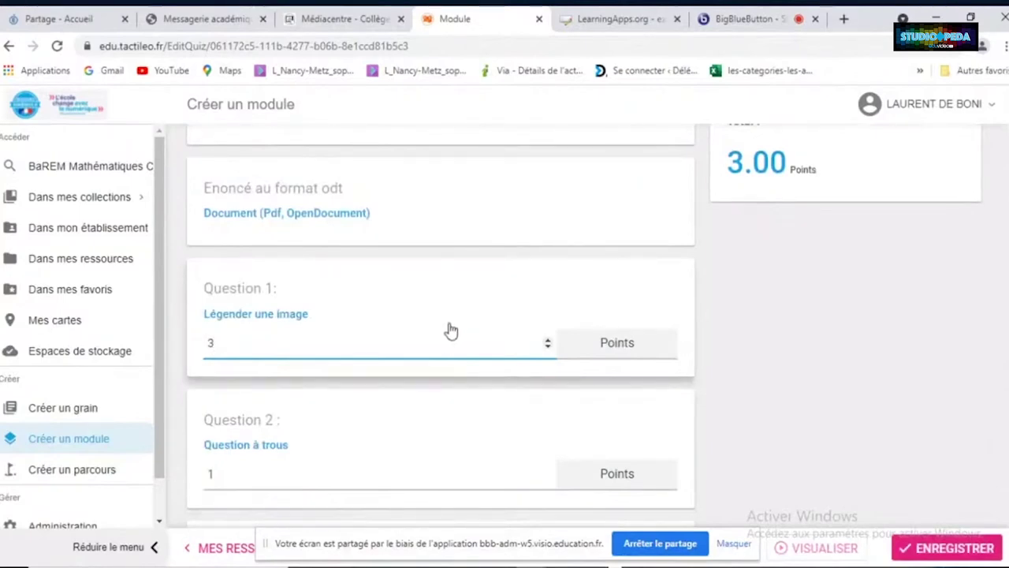
Try 5,5 points for Question 2 (Question à trous) and check the scale's total
scroll(325, 380, down, 1)
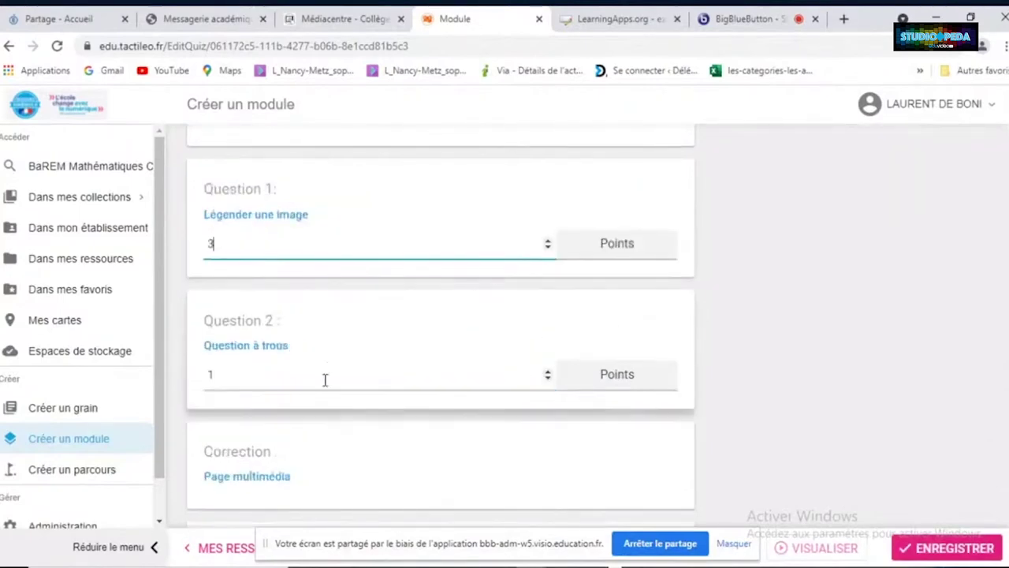
click(278, 382)
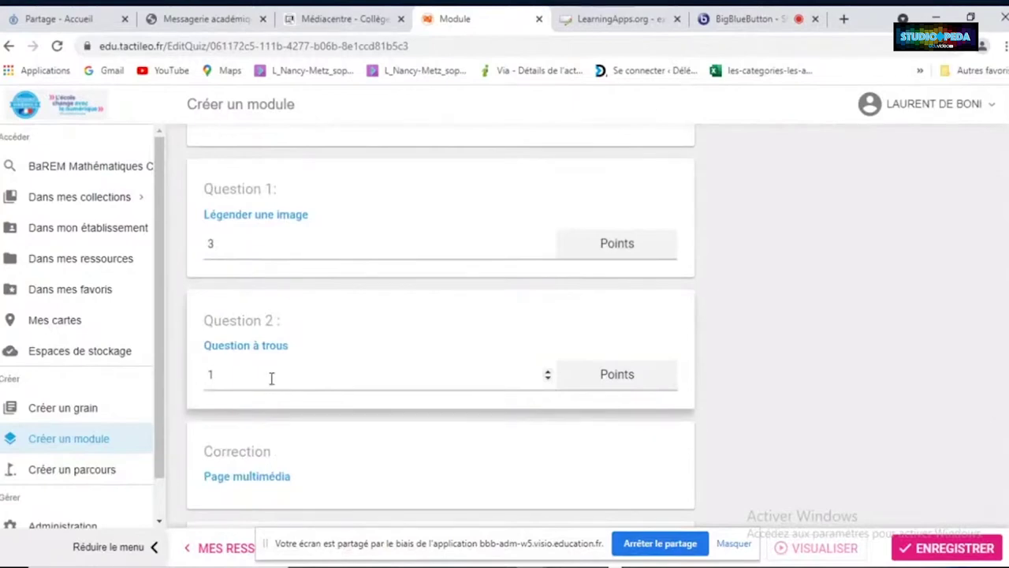
click(271, 378)
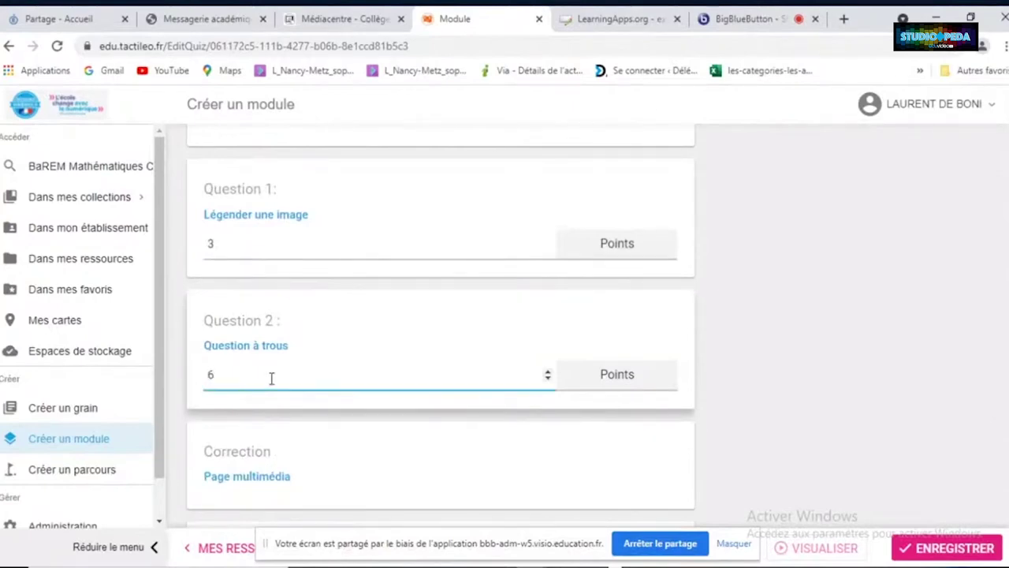
key(BackSpace)
text(5,5)
scroll(272, 378, down, 2)
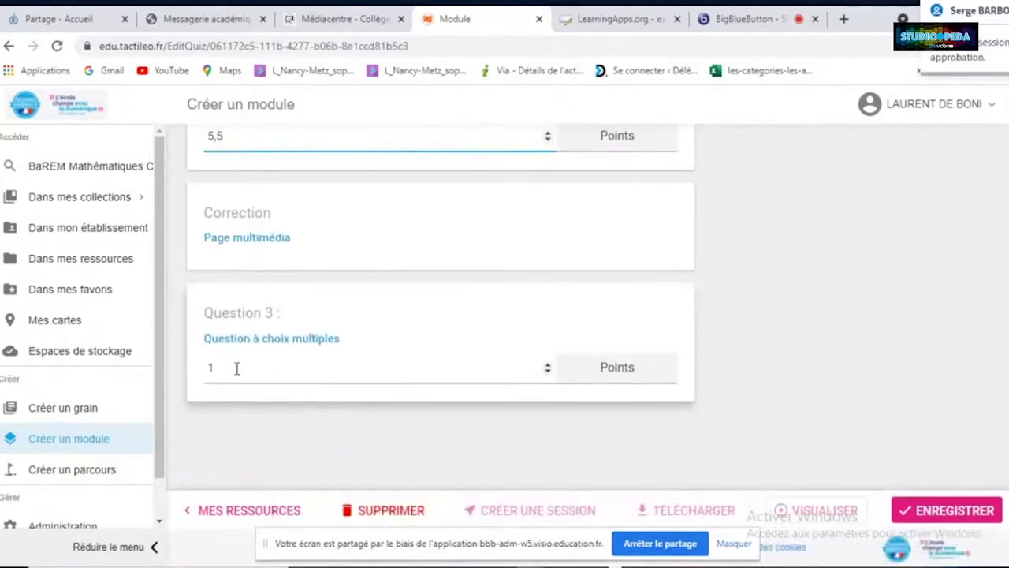
click(237, 367)
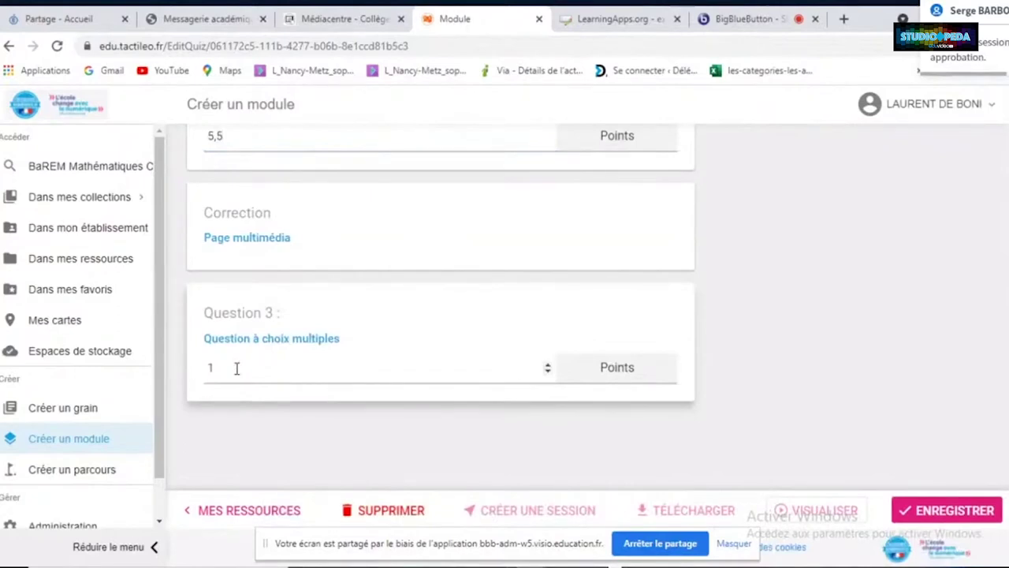
scroll(478, 329, up, 3)
click(237, 388)
key(BackSpace)
key(BackSpace)
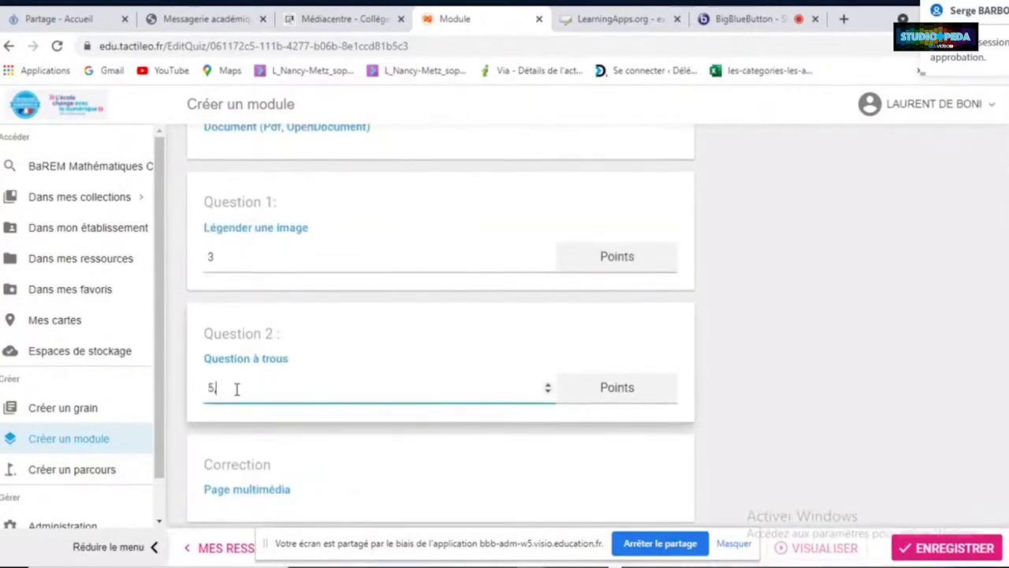
text(,5)
scroll(730, 392, down, 3)
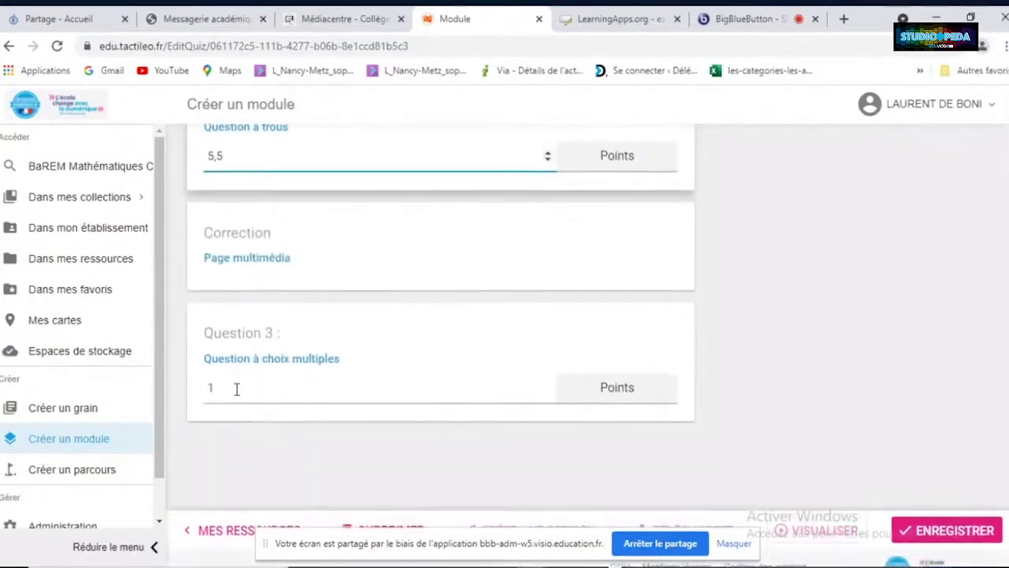
scroll(729, 392, up, 7)
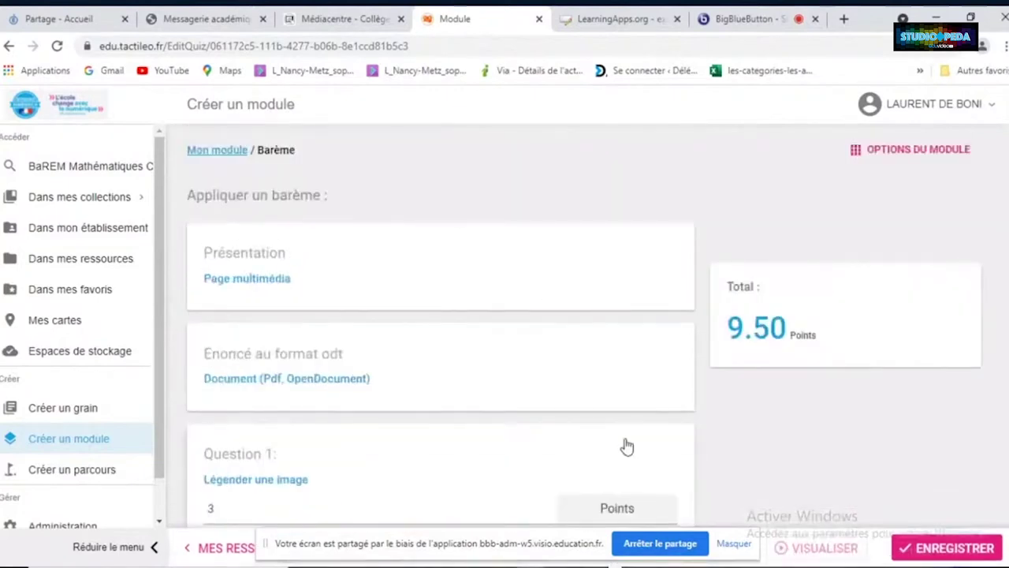
Set the points for Question 2 (Question à trous) to 6 and save the module
scroll(626, 447, down, 4)
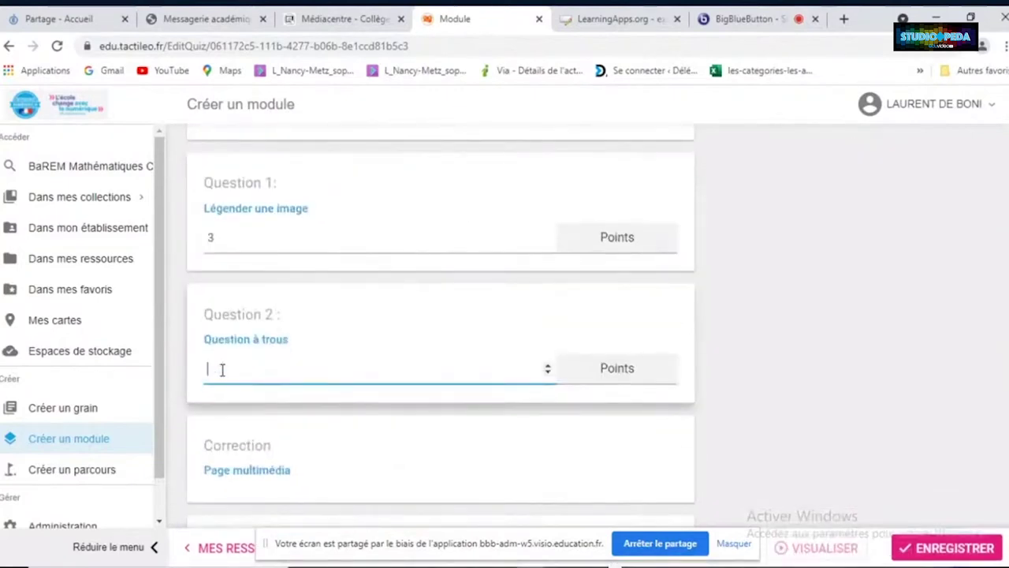
click(937, 554)
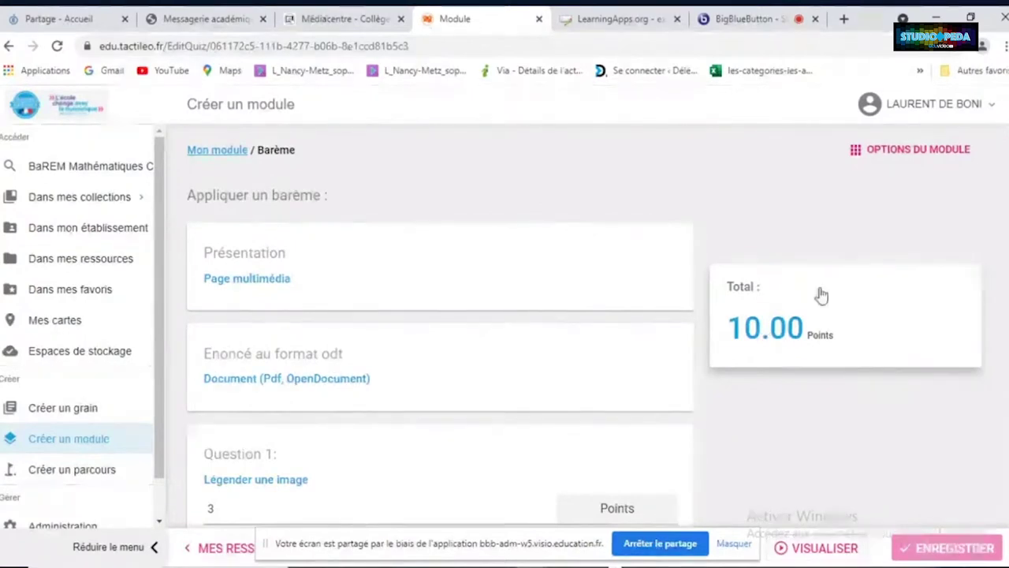
scroll(401, 414, down, 1)
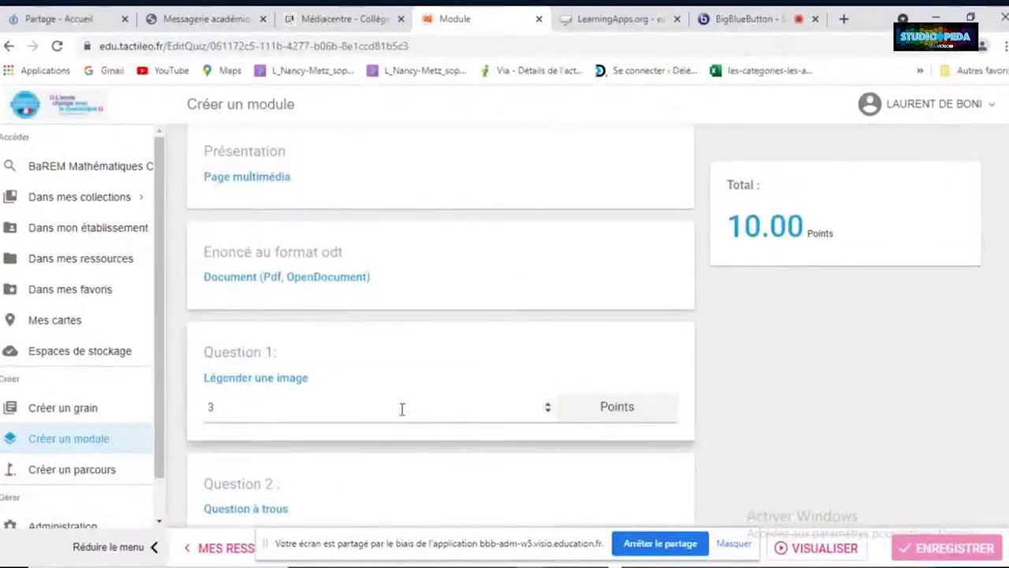
scroll(401, 415, down, 1)
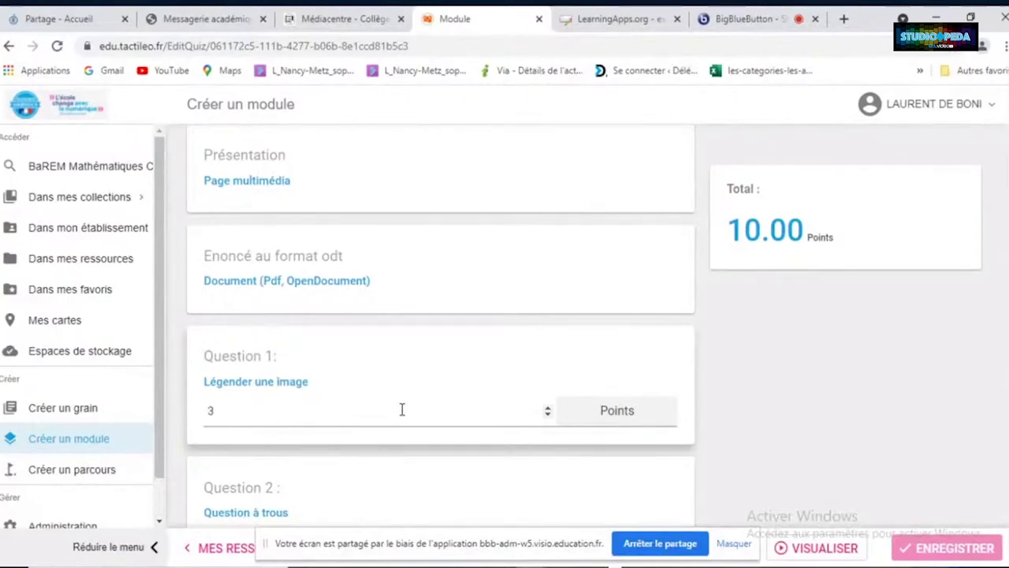
scroll(402, 409, down, 5)
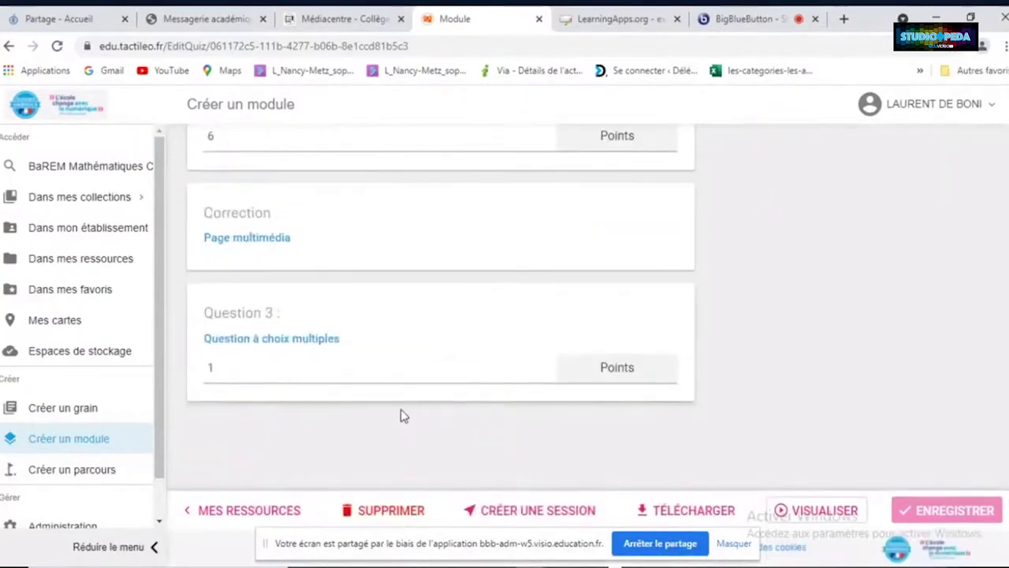
scroll(402, 416, up, 3)
scroll(402, 415, up, 3)
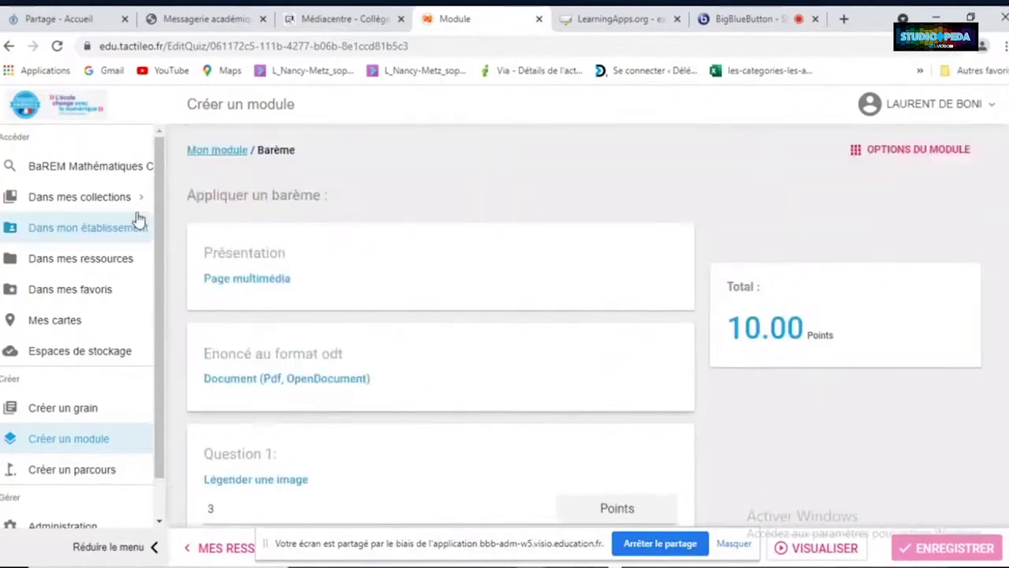
Return to the module's main page and start adding a new element after Question 3
click(218, 152)
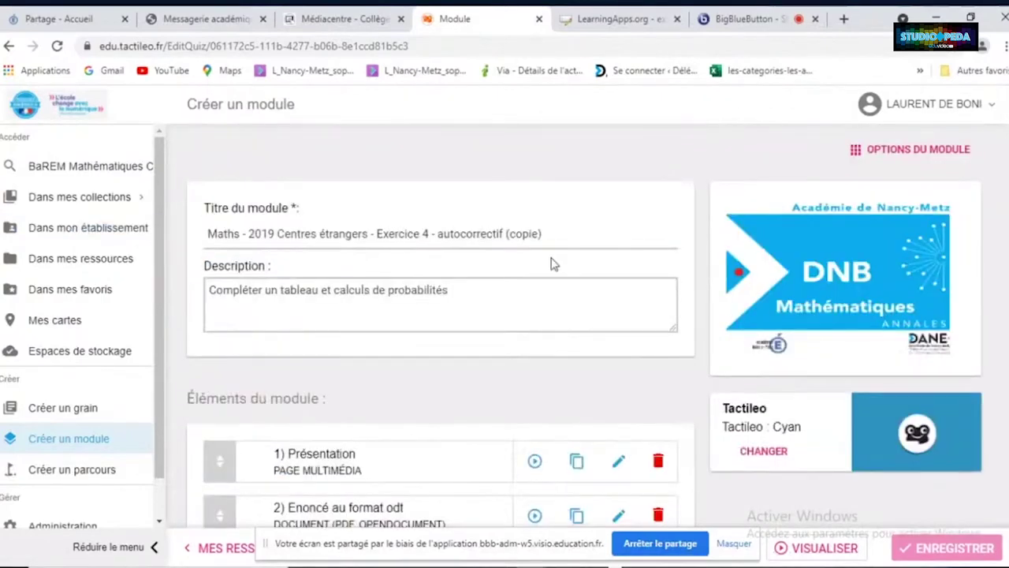
scroll(637, 190, down, 2)
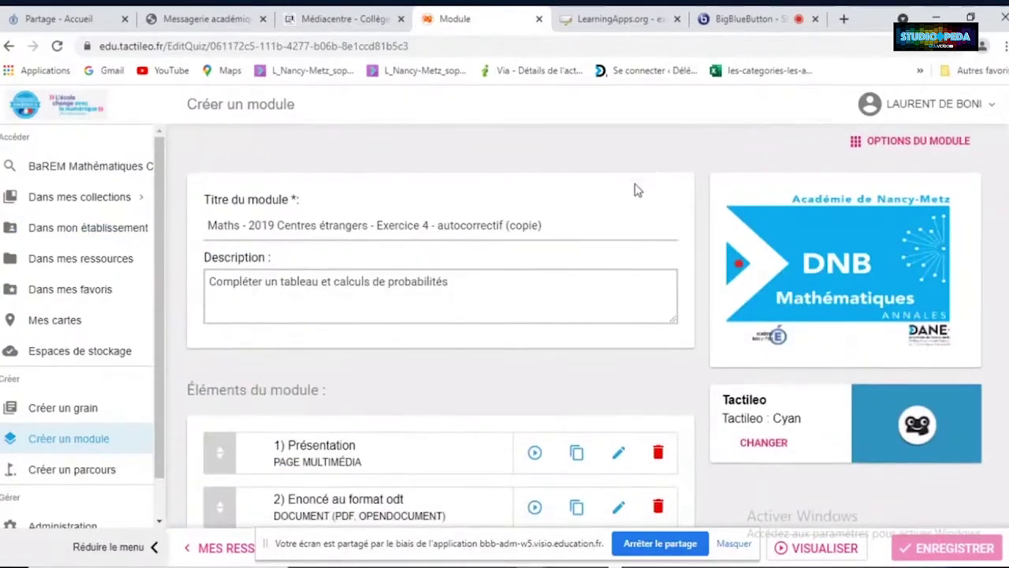
scroll(637, 190, down, 1)
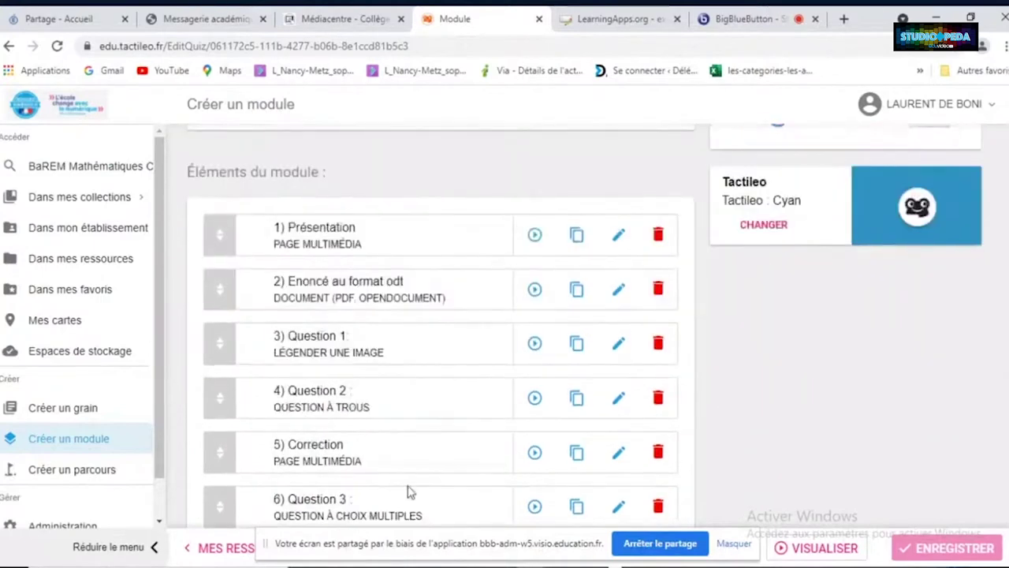
scroll(410, 492, down, 1)
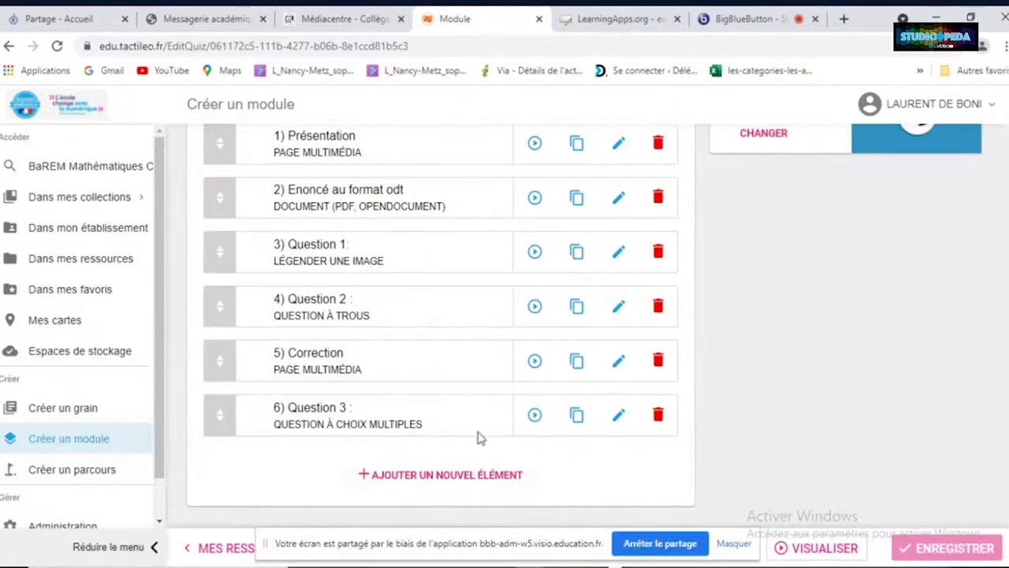
click(428, 476)
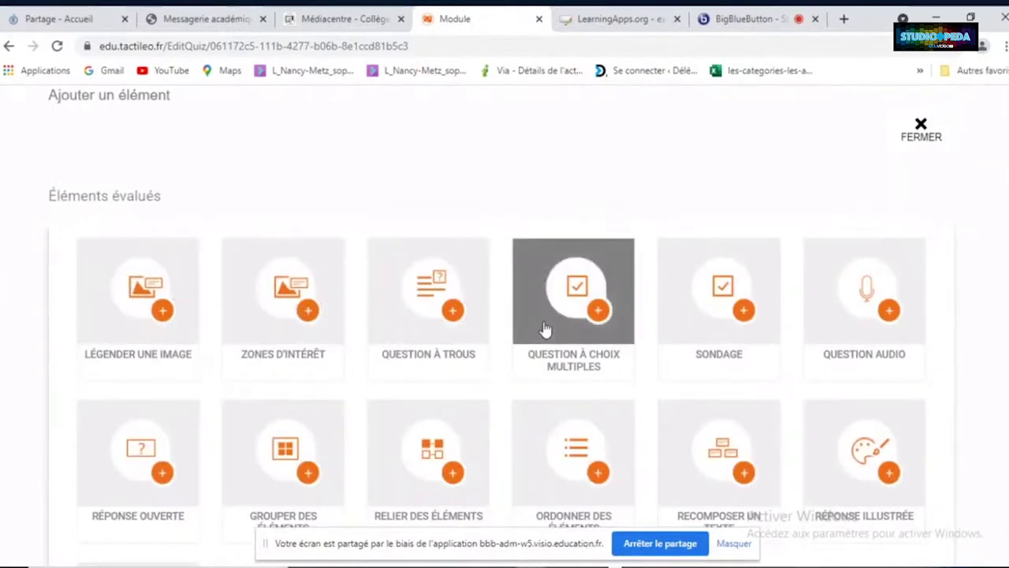
Look through the evaluated and information element types and create a "Relier des éléments" element
scroll(544, 328, down, 2)
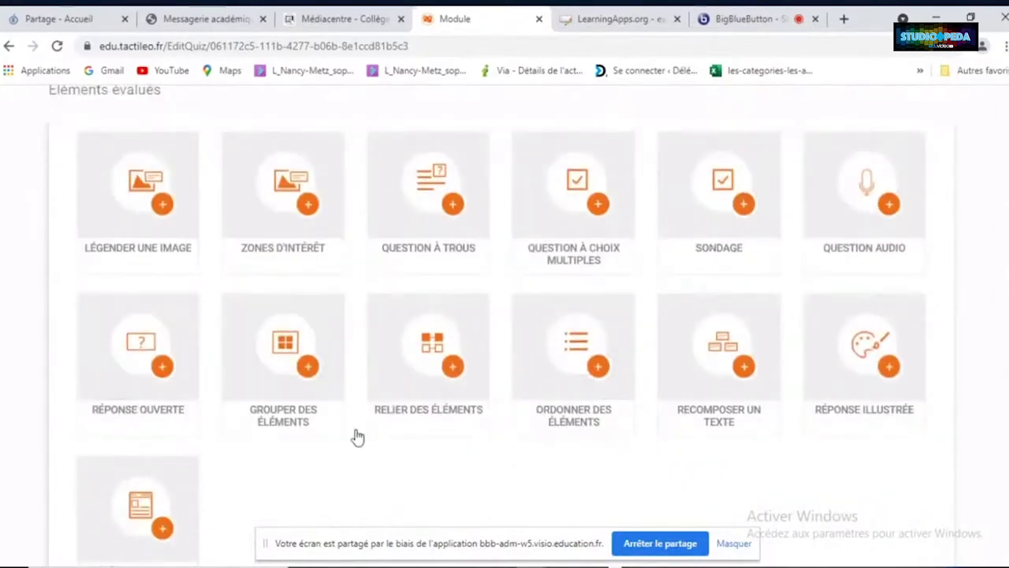
click(422, 398)
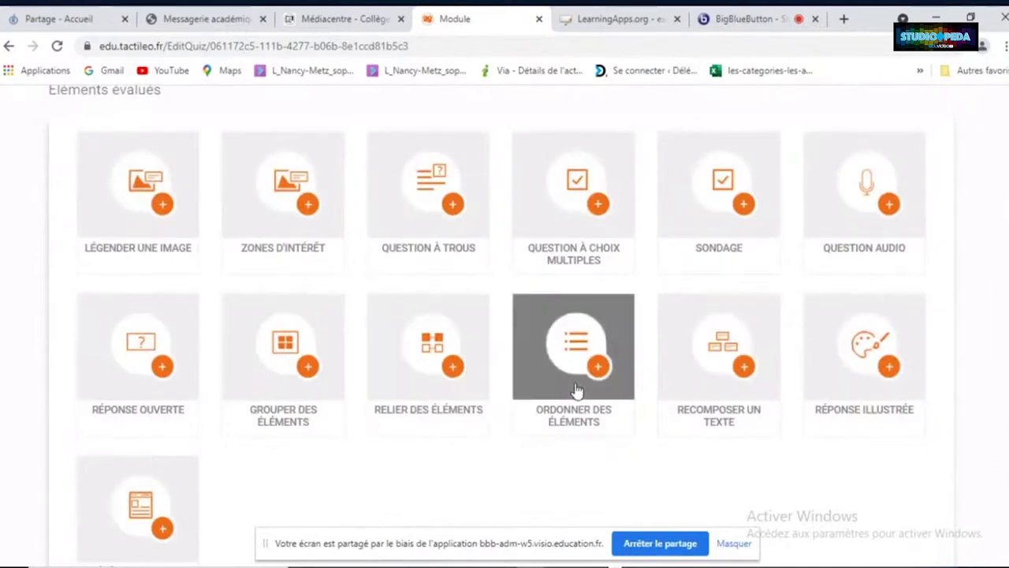
scroll(576, 390, down, 2)
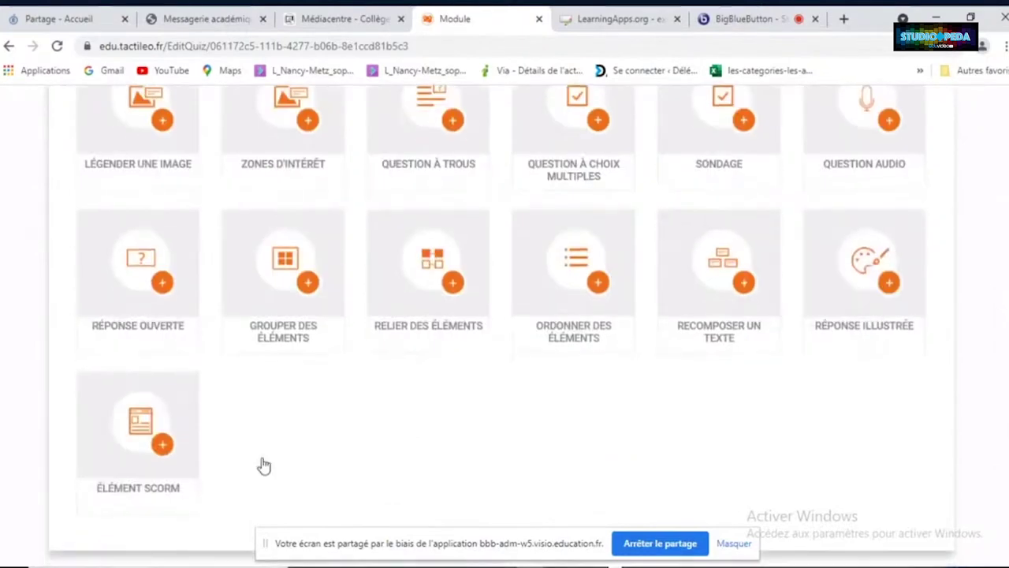
scroll(264, 465, down, 3)
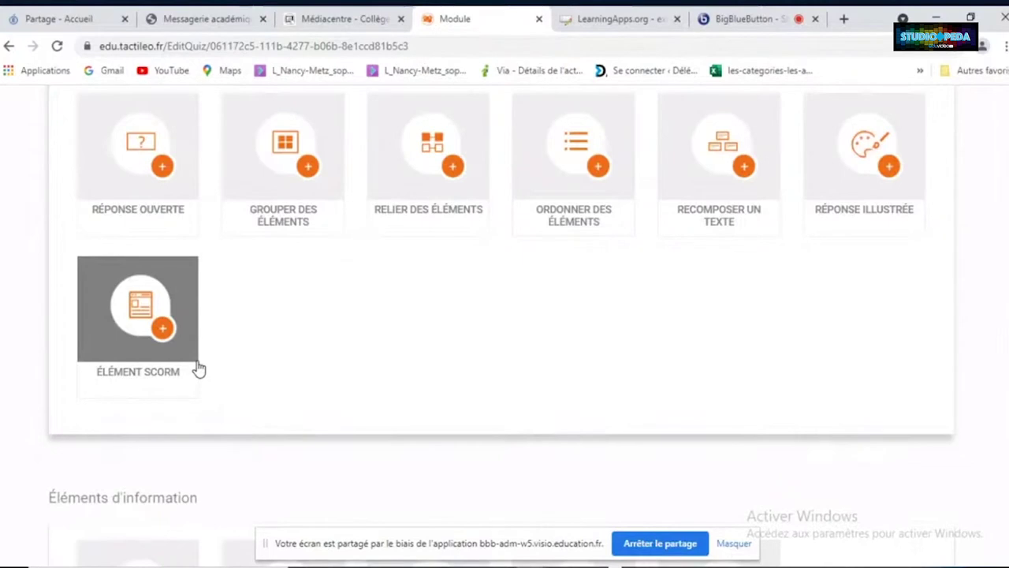
scroll(372, 399, down, 2)
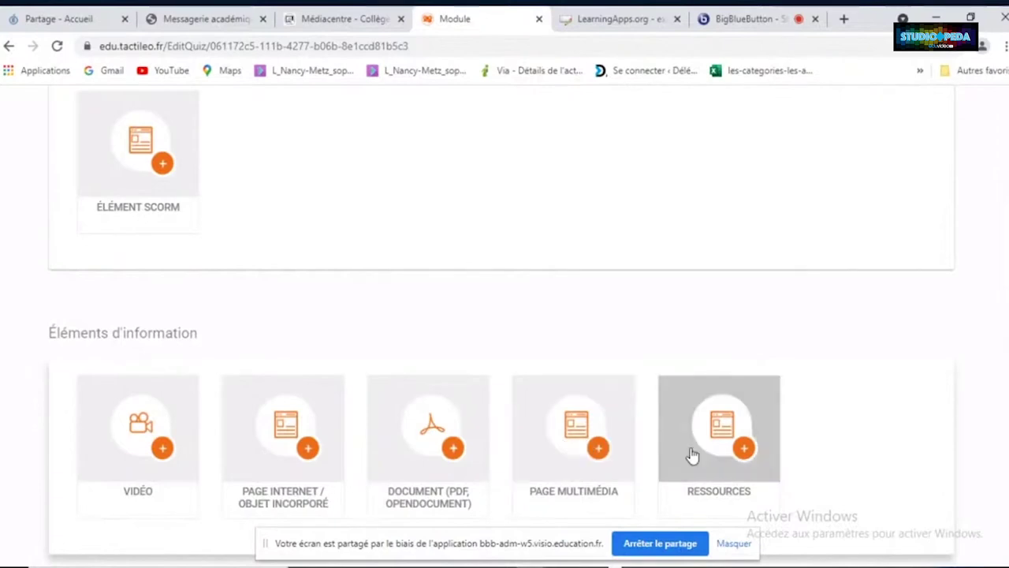
scroll(581, 313, up, 3)
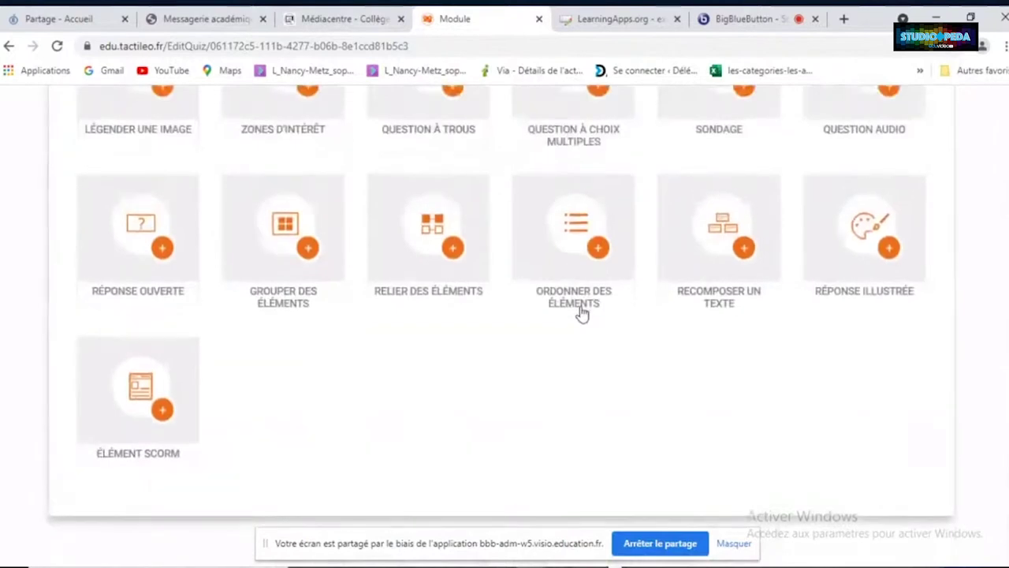
scroll(581, 313, down, 1)
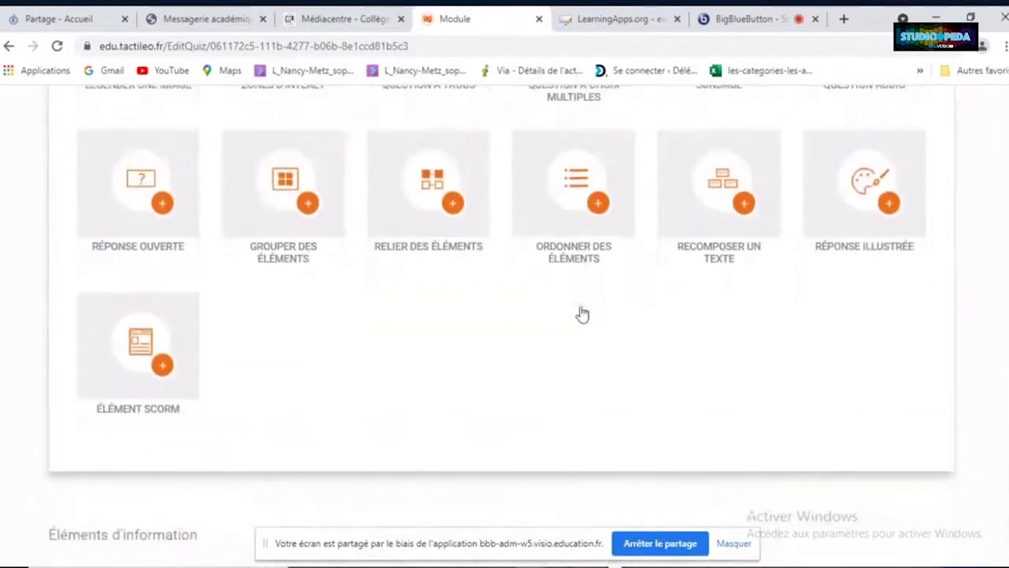
click(424, 186)
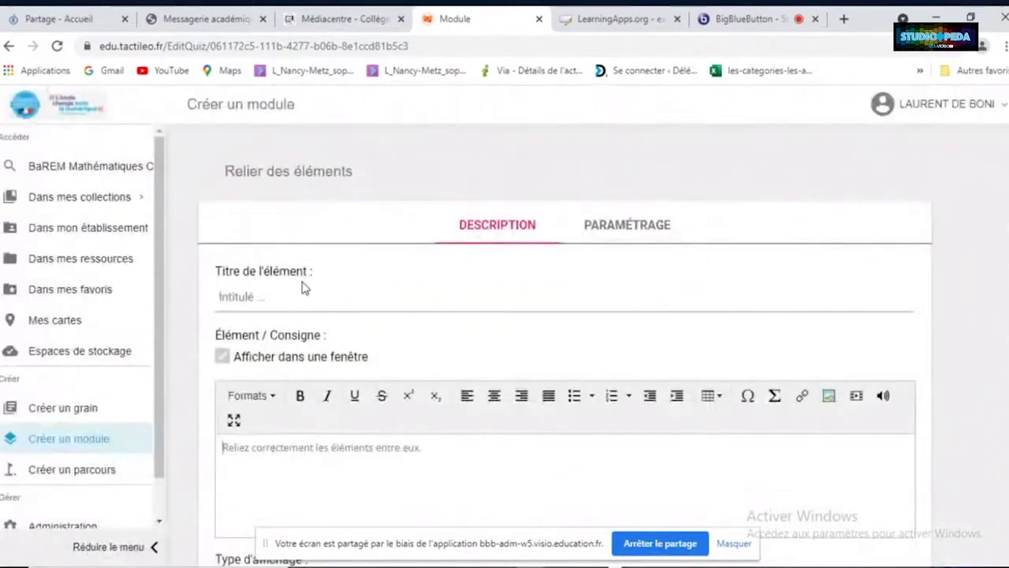
Title the new matching element "Calcul rapide en probabilité"
click(244, 296)
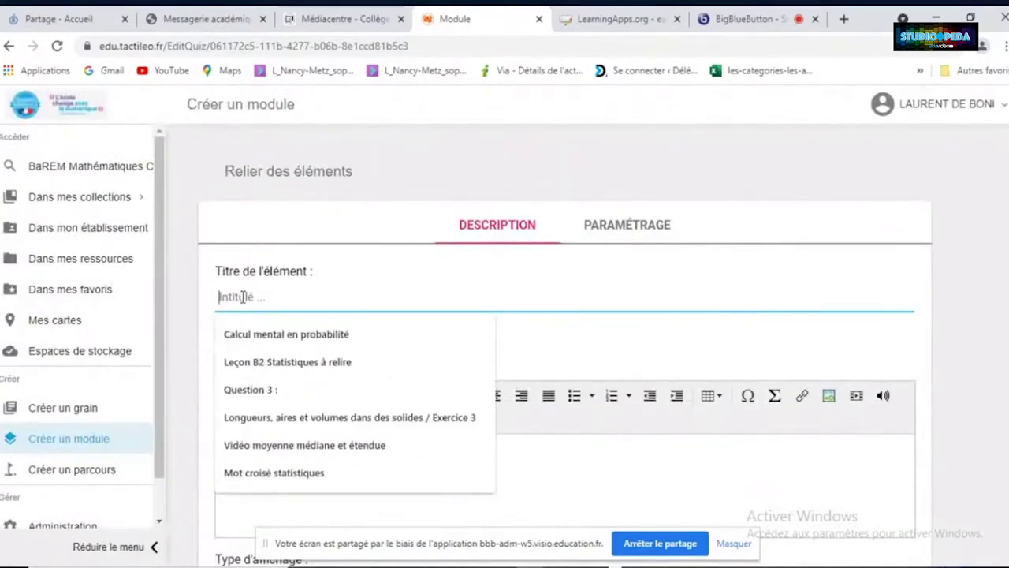
text(Ca)
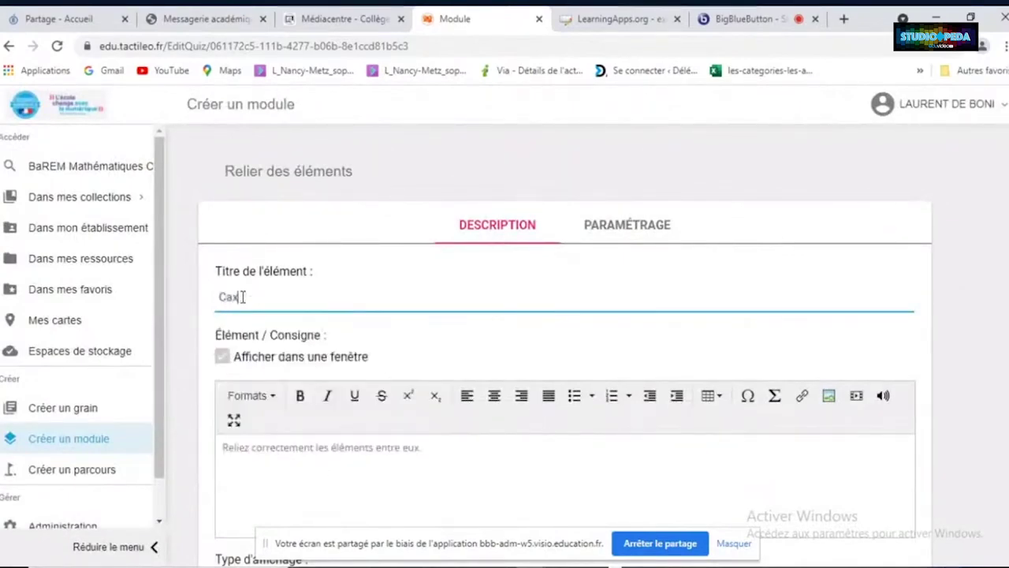
text(lcul rapide)
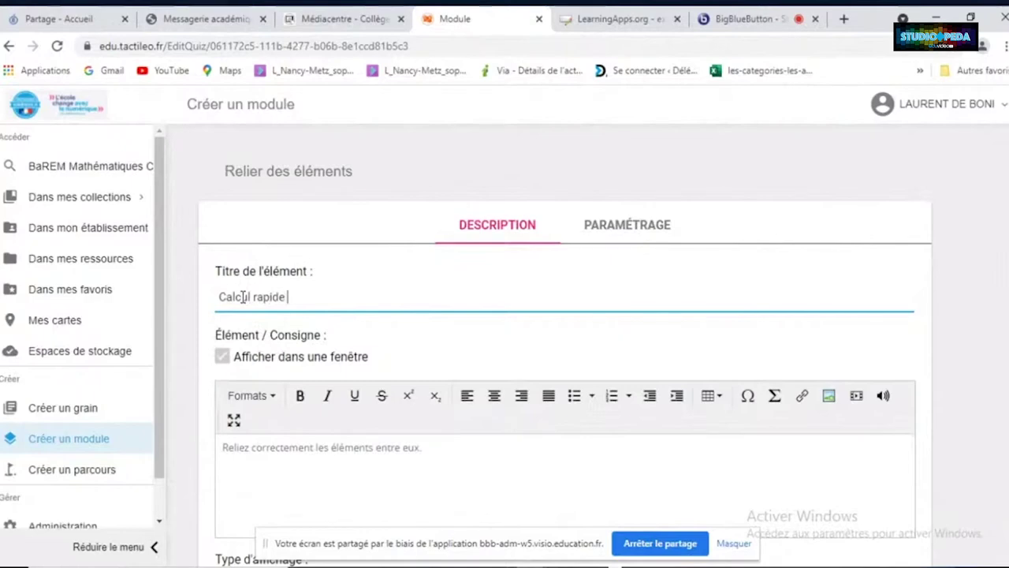
text( de)
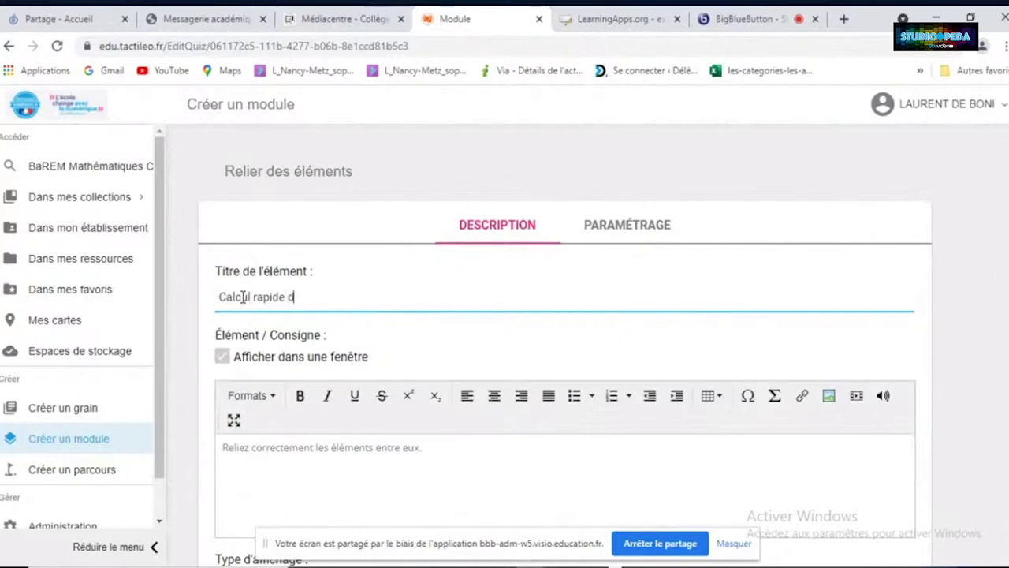
key(BackSpace)
key(BackSpace)
text(en probabilité)
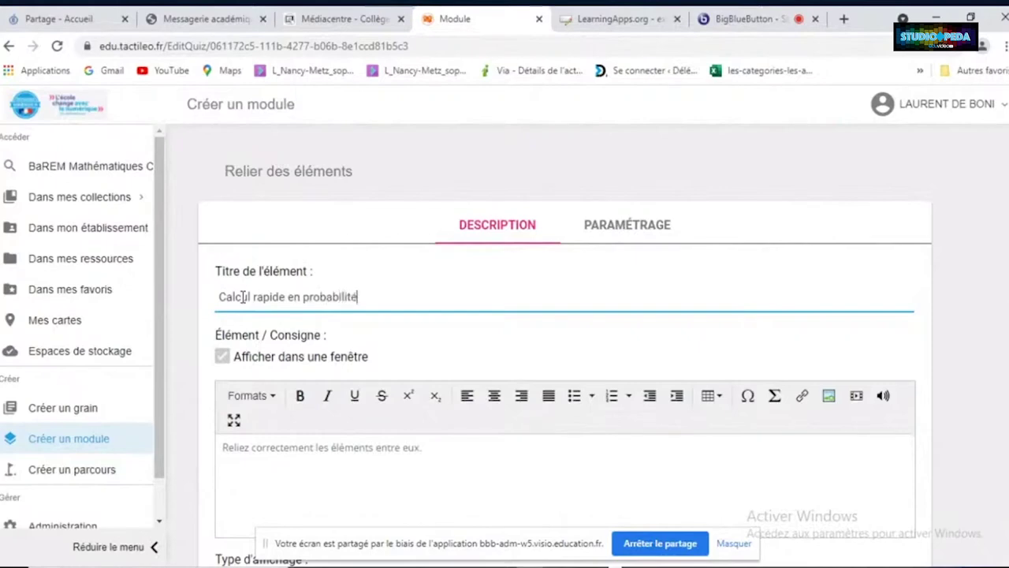
Keep the default instruction "Reliez correctement les éléments entre eux." and set the element's display type to Associer
scroll(445, 378, down, 1)
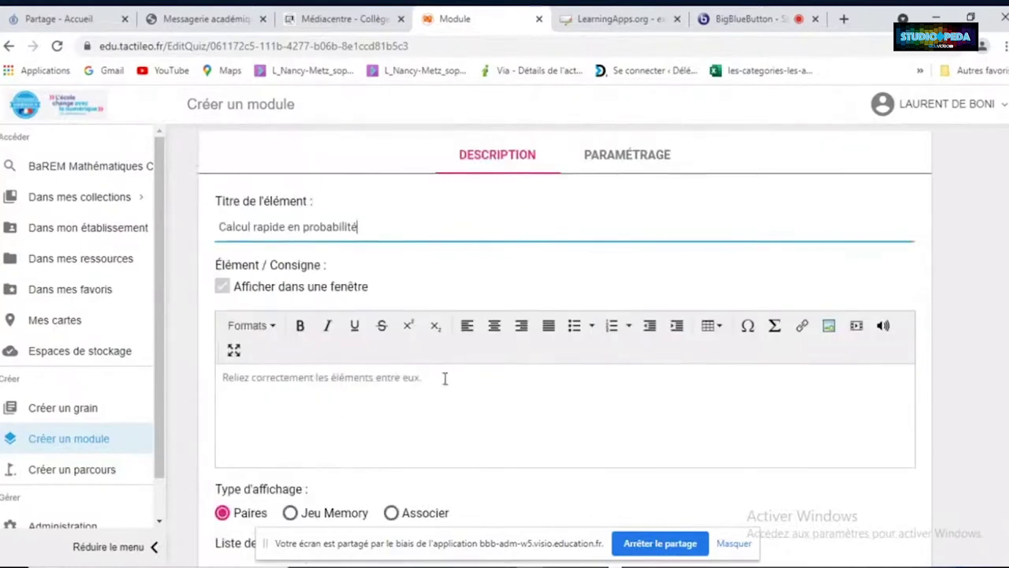
click(445, 379)
key(ctrl+a)
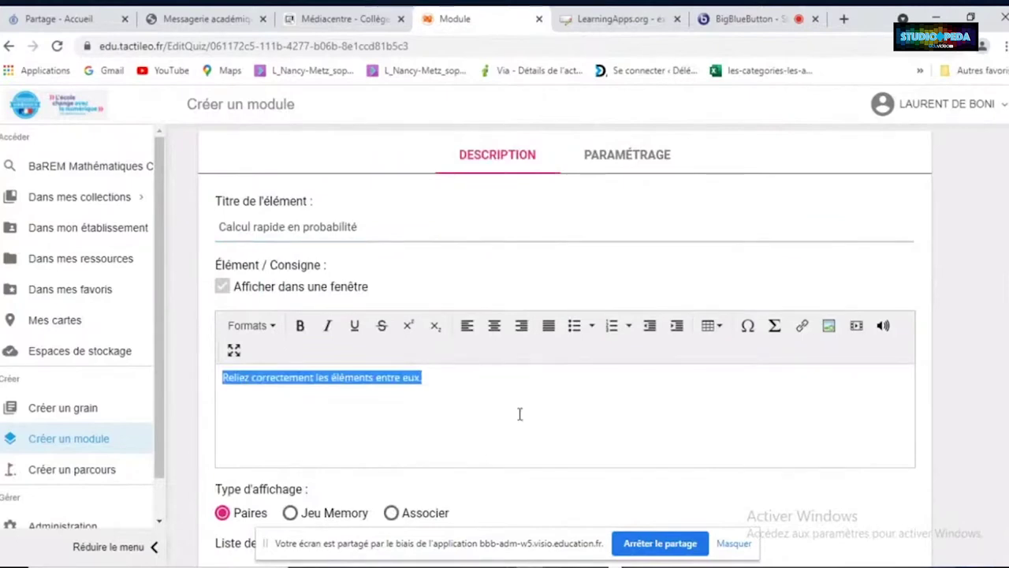
click(442, 383)
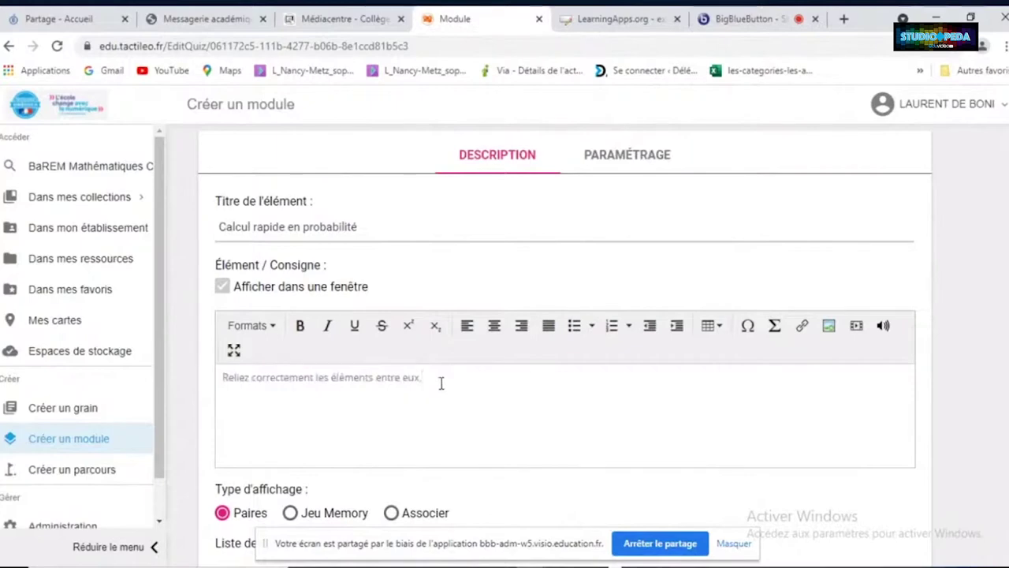
scroll(441, 384, down, 3)
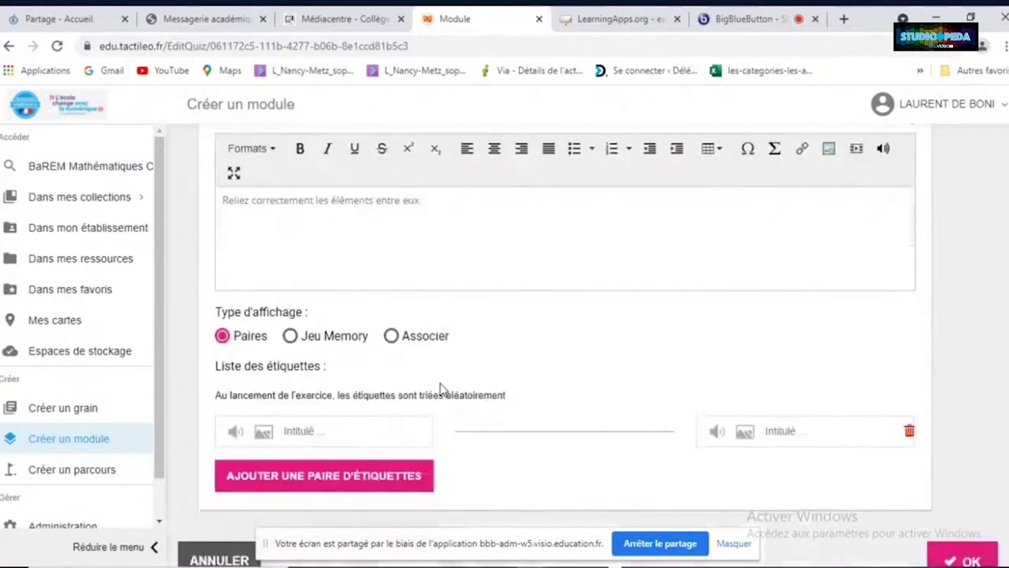
click(392, 309)
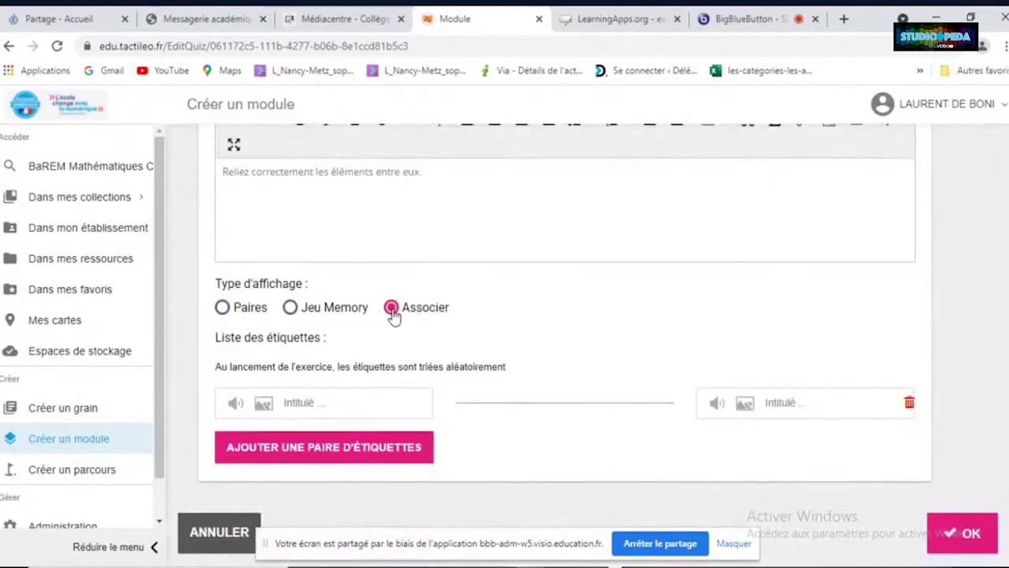
Start the first pair's statement label with "une urne contient 7 boules et 8 cubes On y pioche un objet au hasard."
click(297, 398)
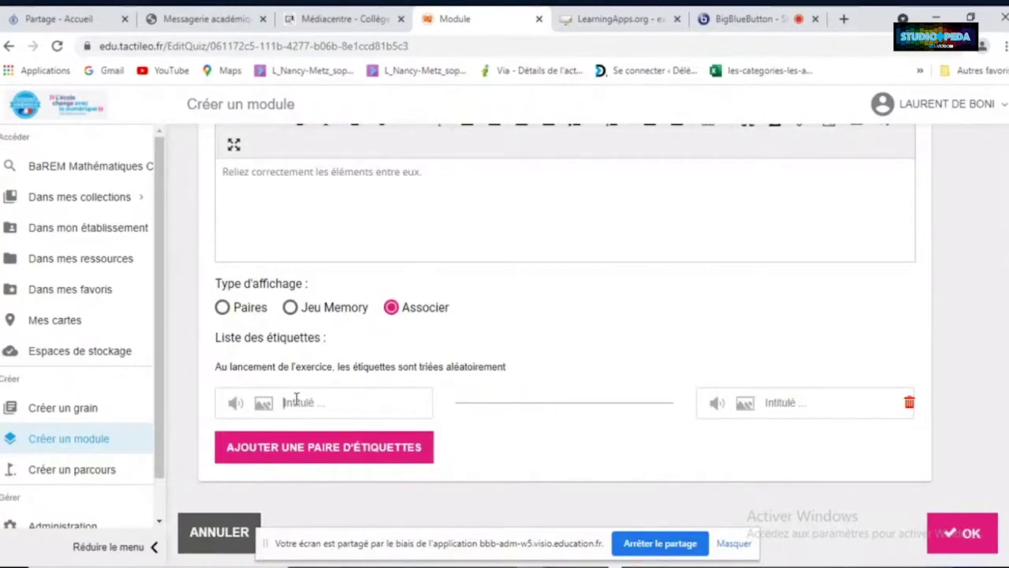
text(une urne)
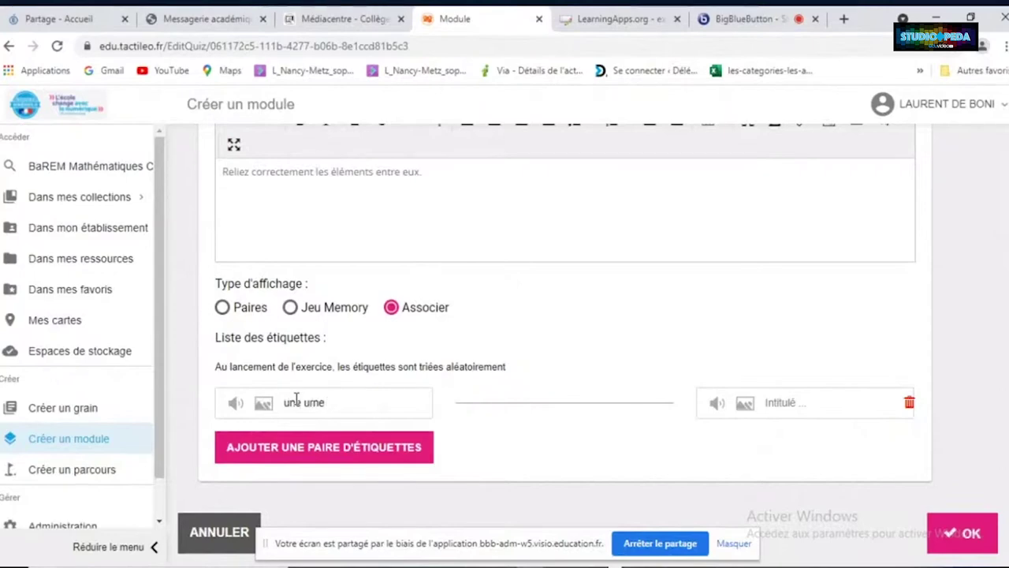
text( contient 7 boules)
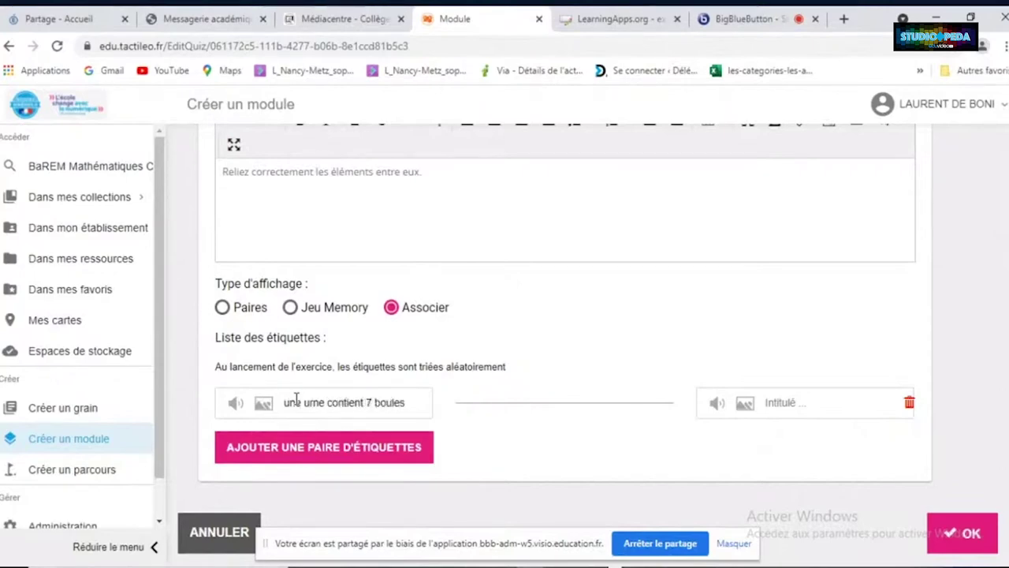
text( et 8 cu)
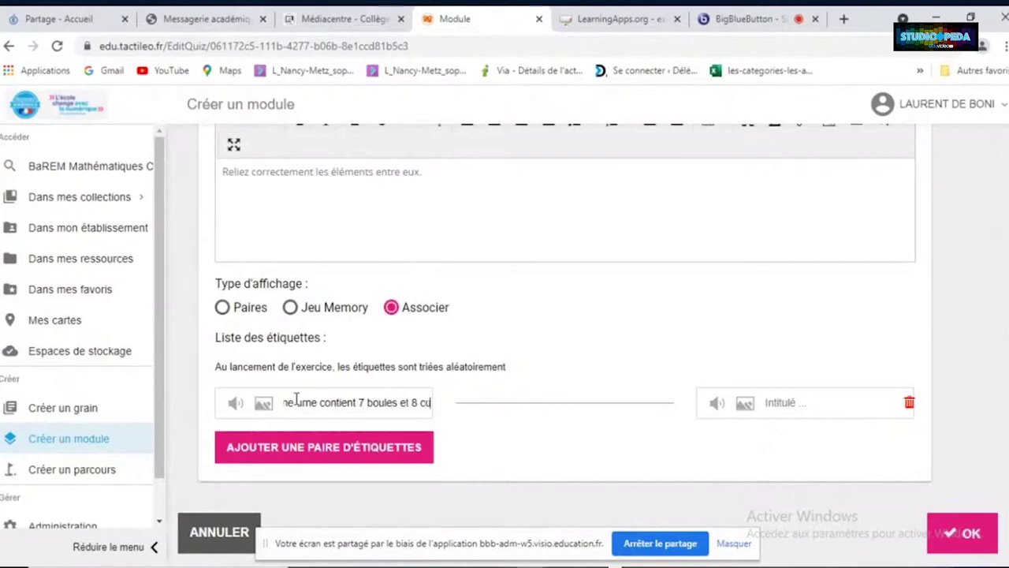
text(bes On)
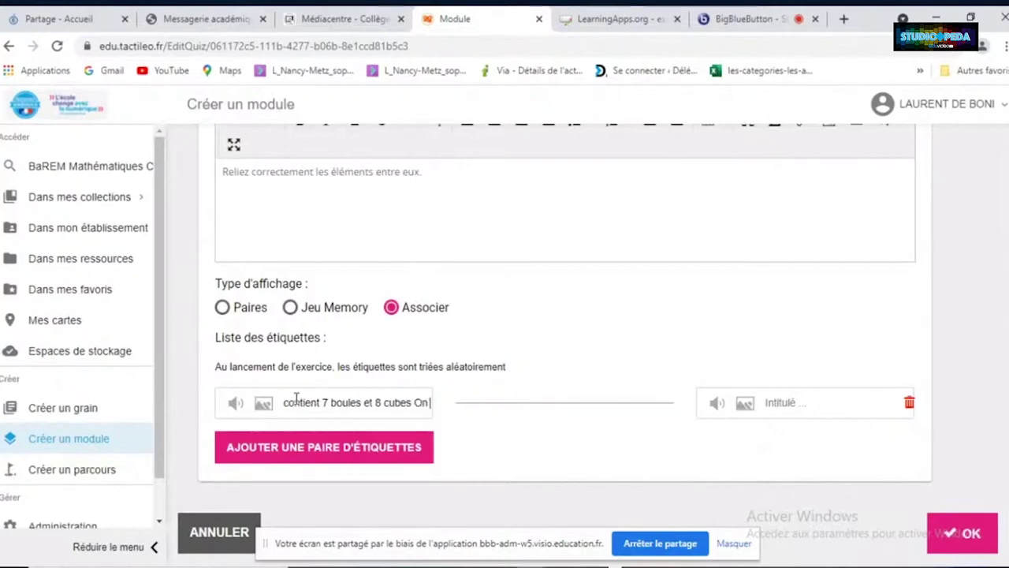
text( y pioche)
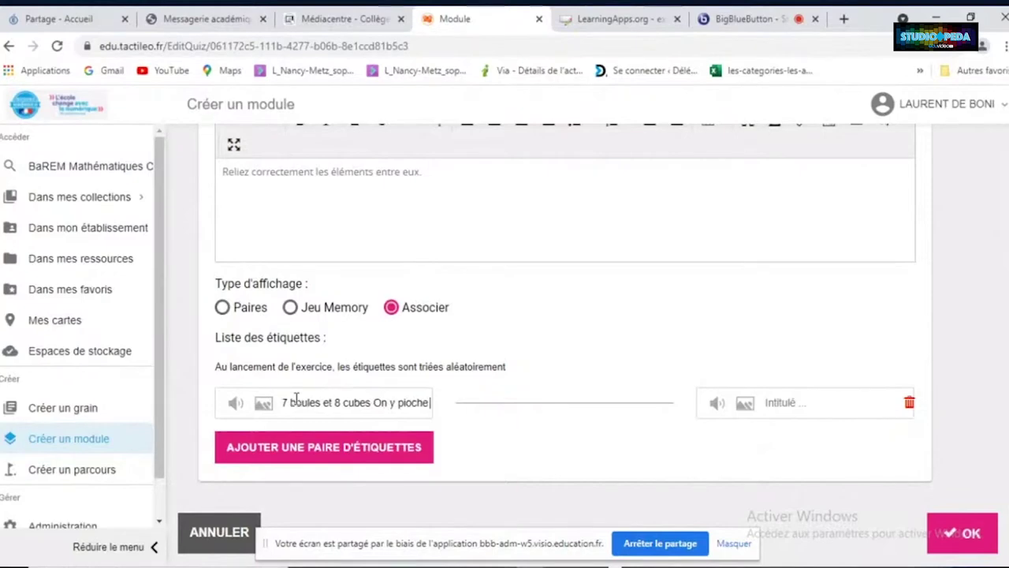
text( un objet)
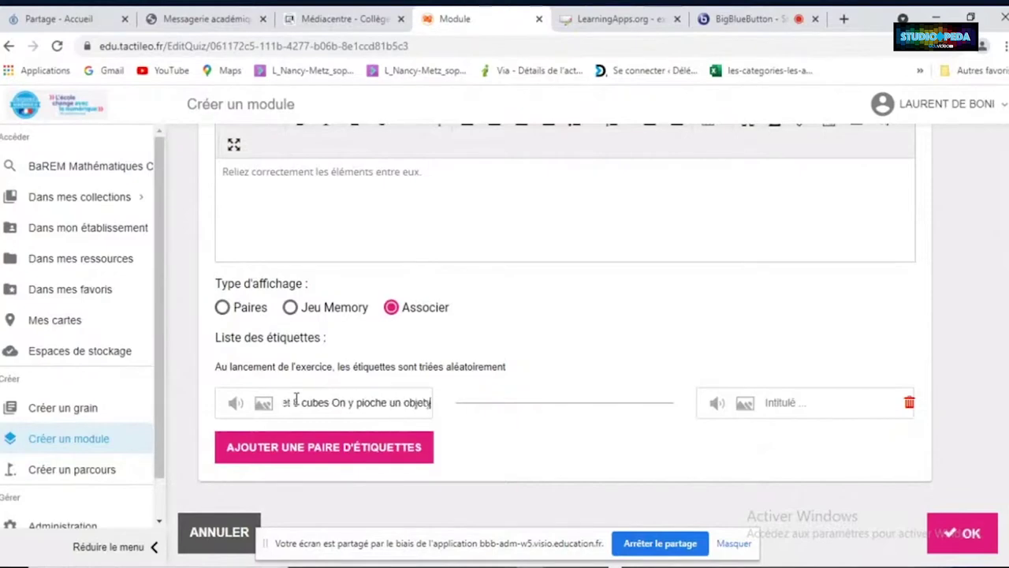
text( au )
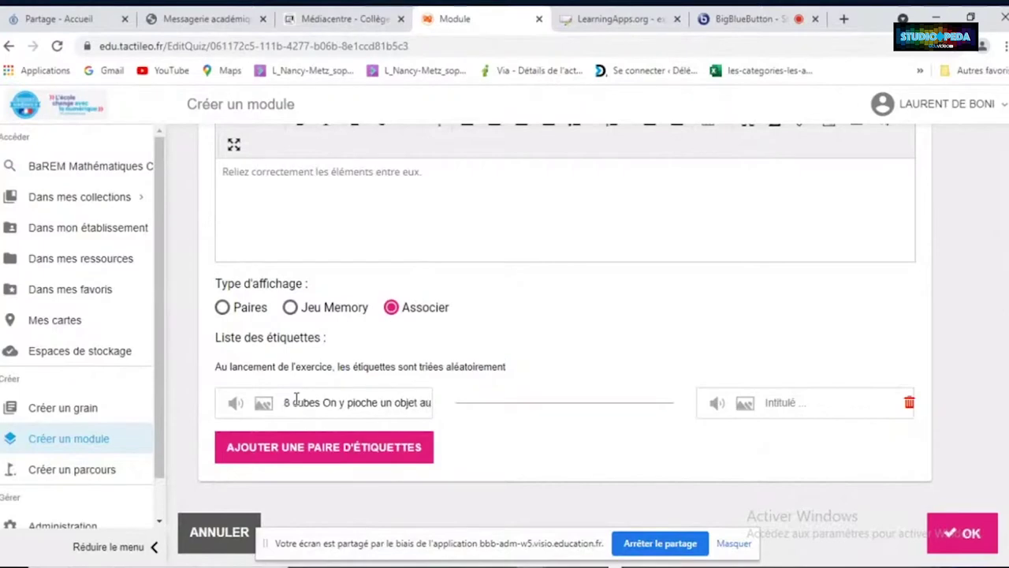
text(ha)
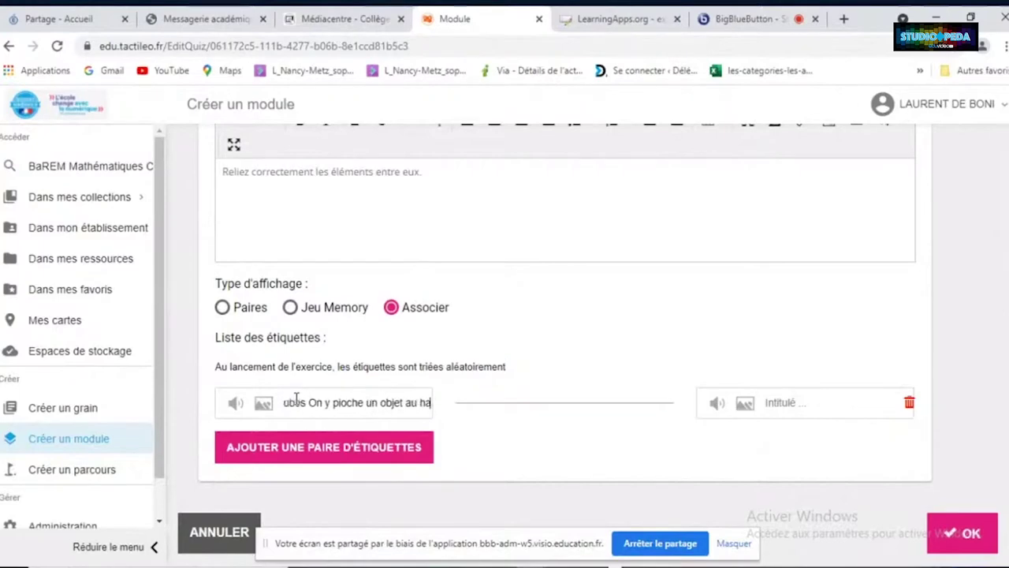
text(sard )
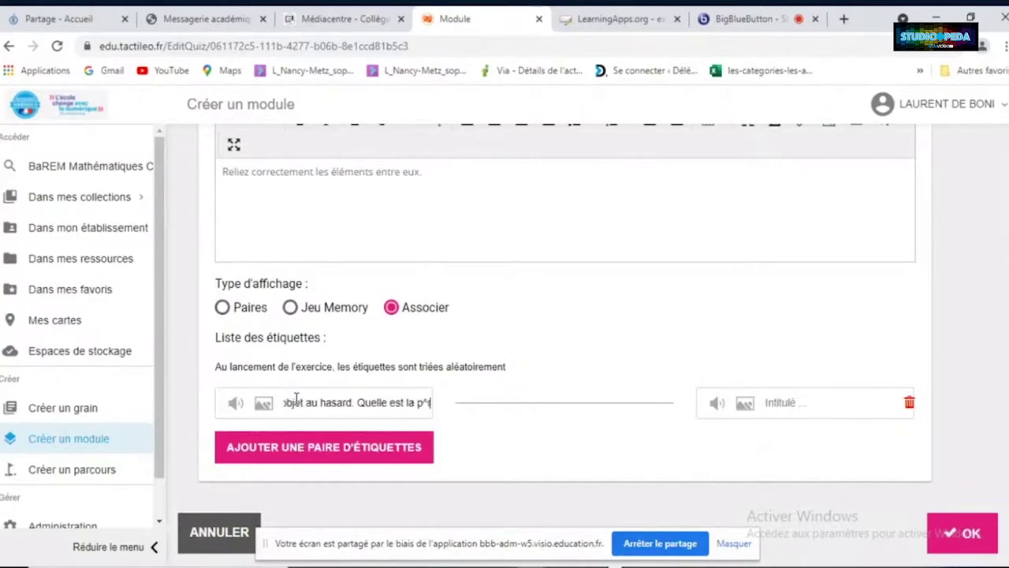
Complete the urn label with the question "Quelle est la probabilité d'obtenir une boule?"
text(ro)
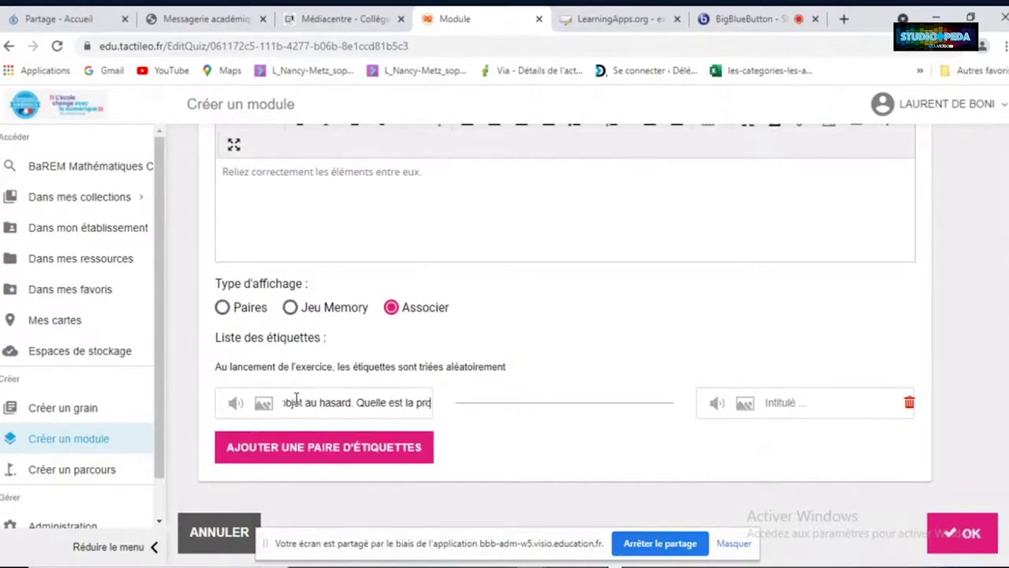
text(babil)
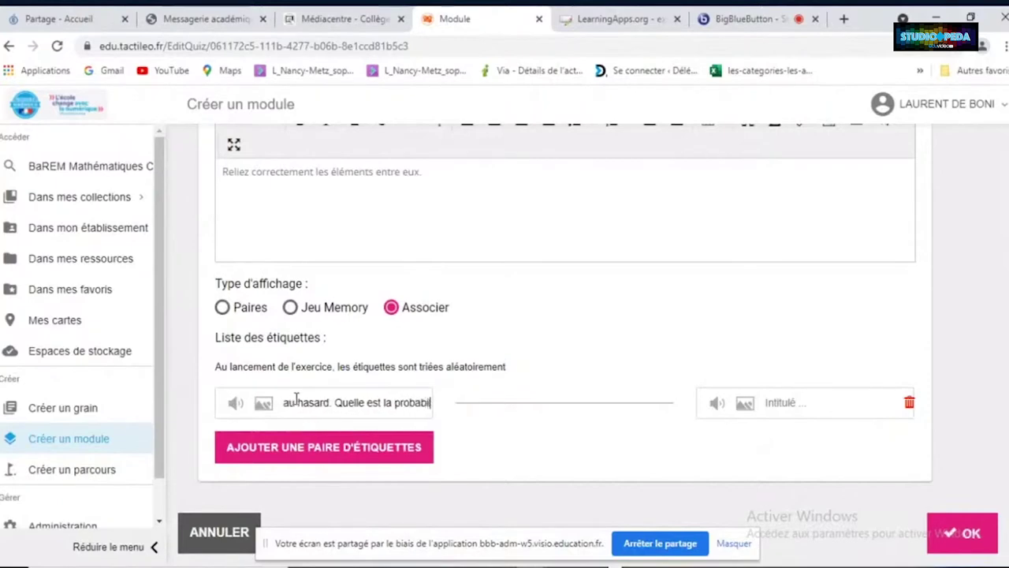
text(ité d)
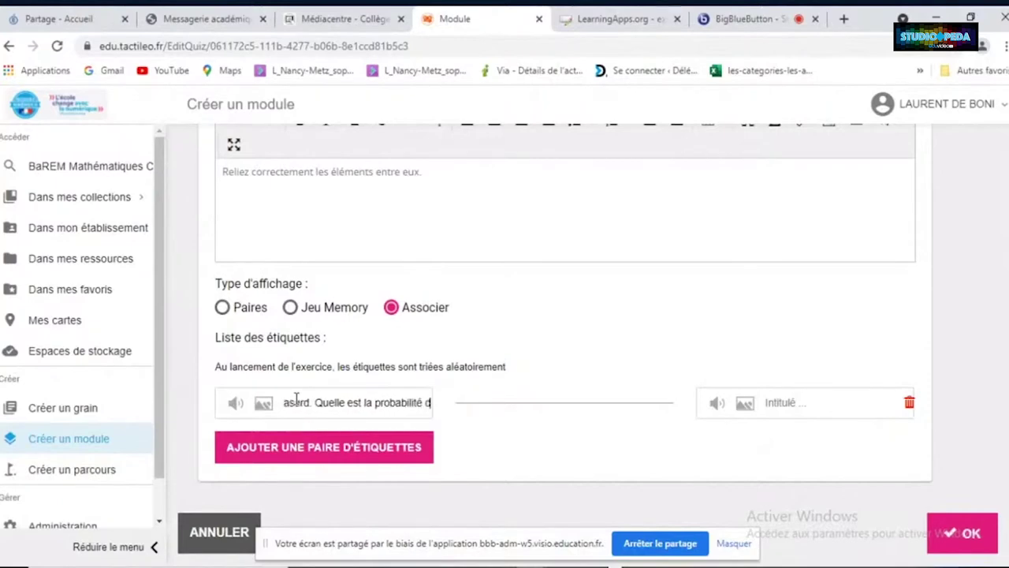
text('obtenir)
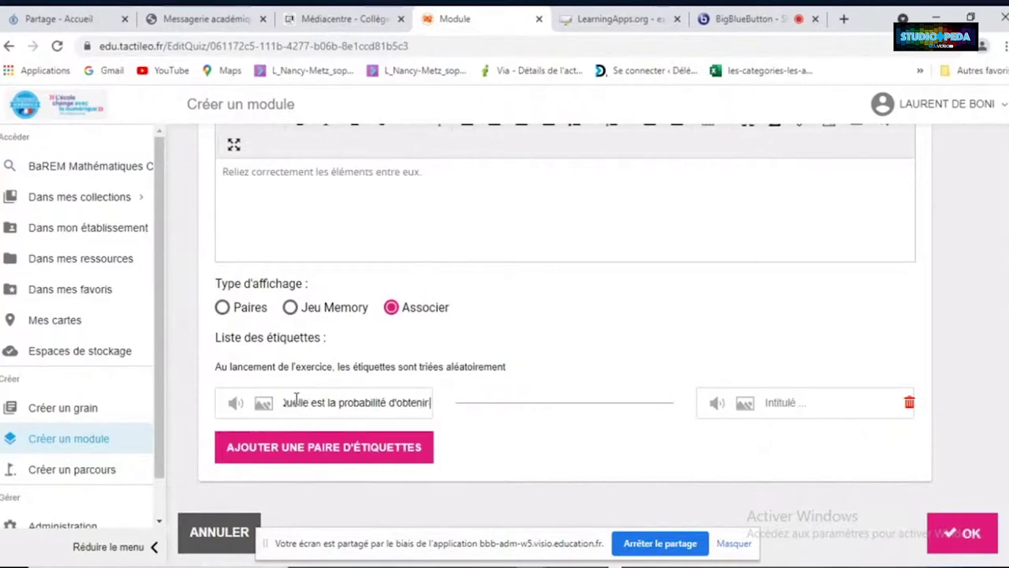
text( une toule?)
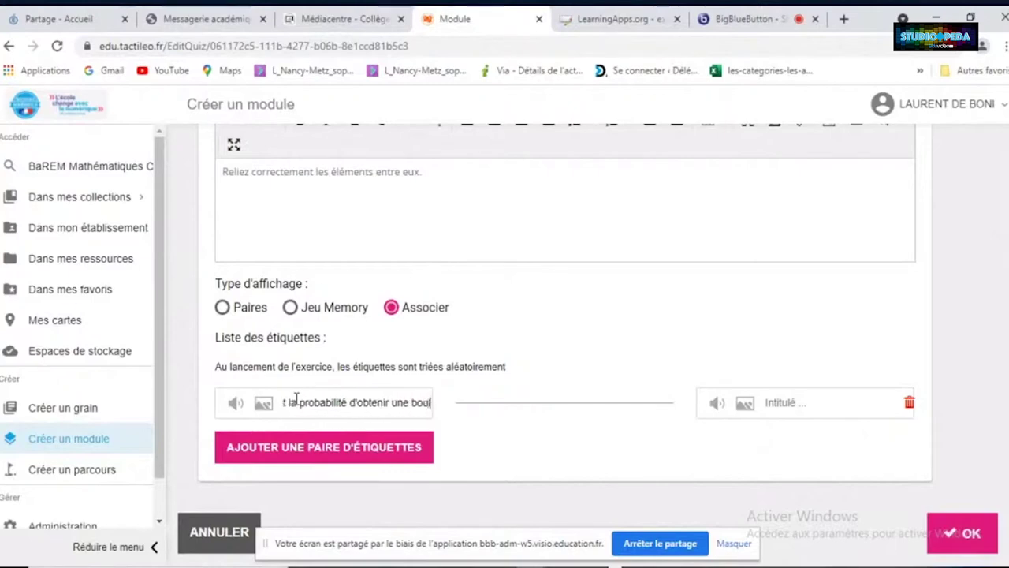
Enter 7/15 as the answer label matching the urn statement
click(807, 402)
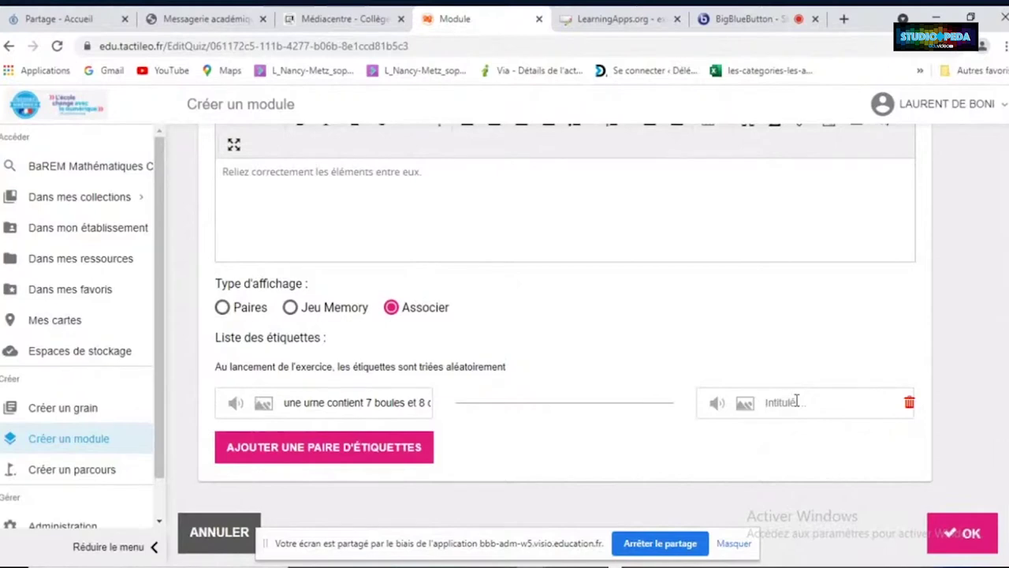
text(7)
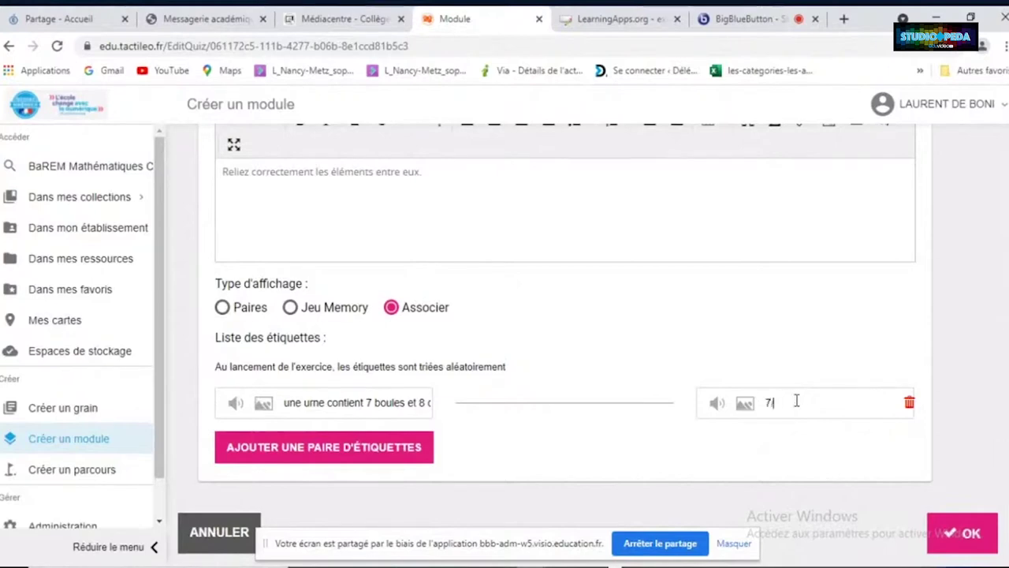
text(/15)
Add a second pair of labels and begin its statement with "Parmi 15 élèves"
click(372, 458)
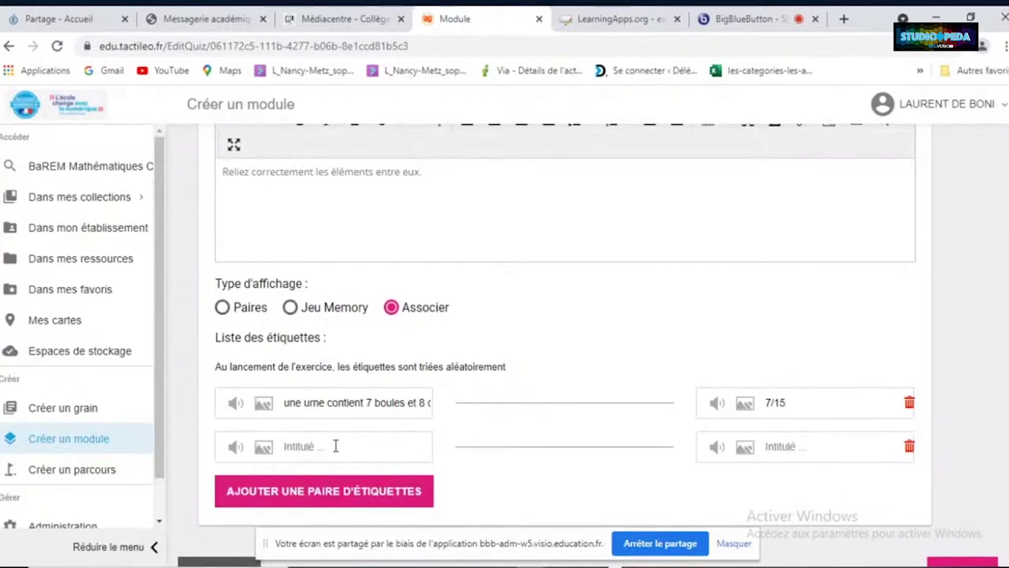
text(Parmil)
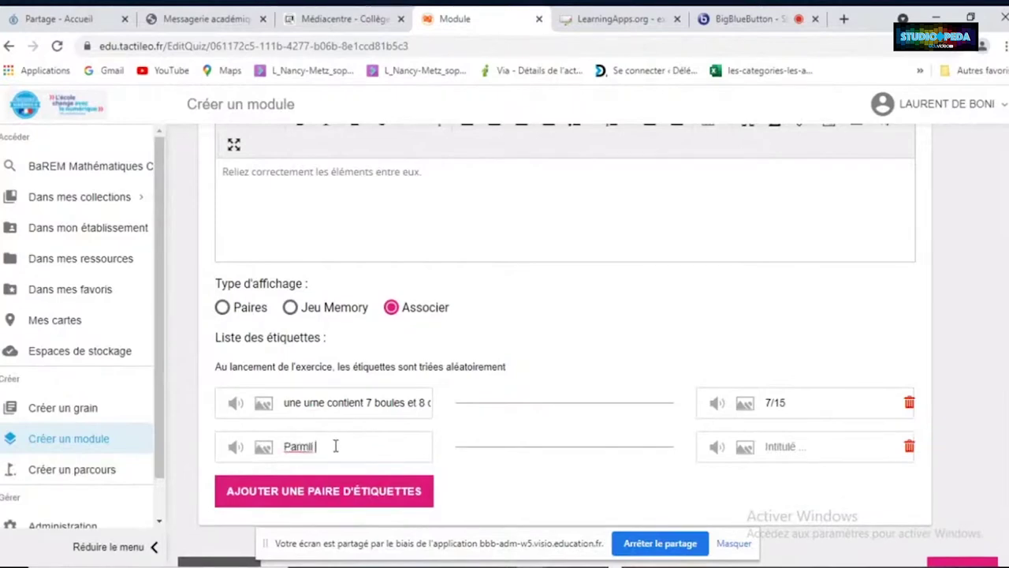
key(BackSpace)
key(BackSpace)
text(i les)
key(BackSpace)
key(BackSpace)
key(BackSpace)
key(BackSpace)
text(15 élèves )
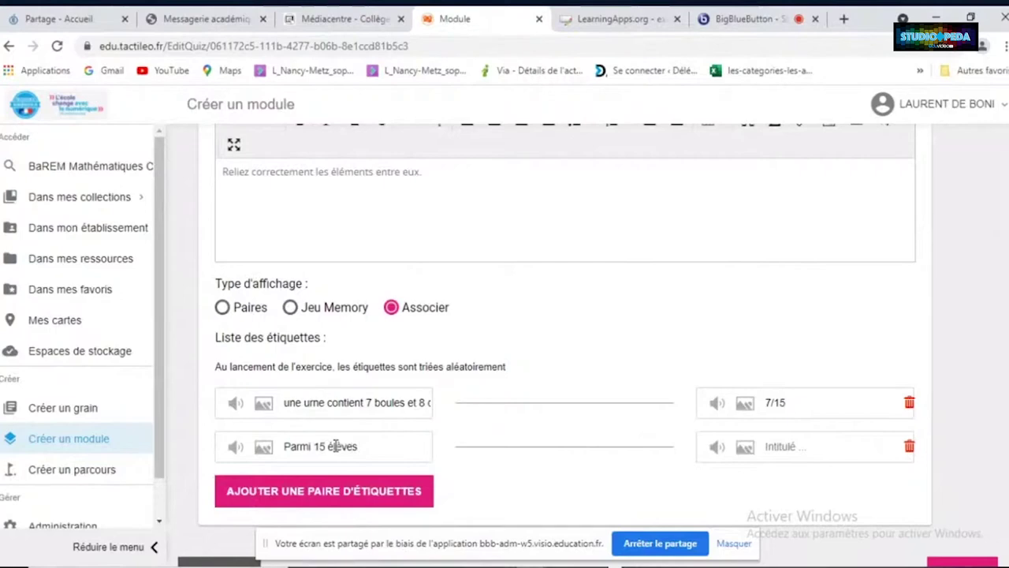
Continue the second pair's statement with ", 7 élèves font du latin. On choisit un élève au hasard"
text(, 7 élè)
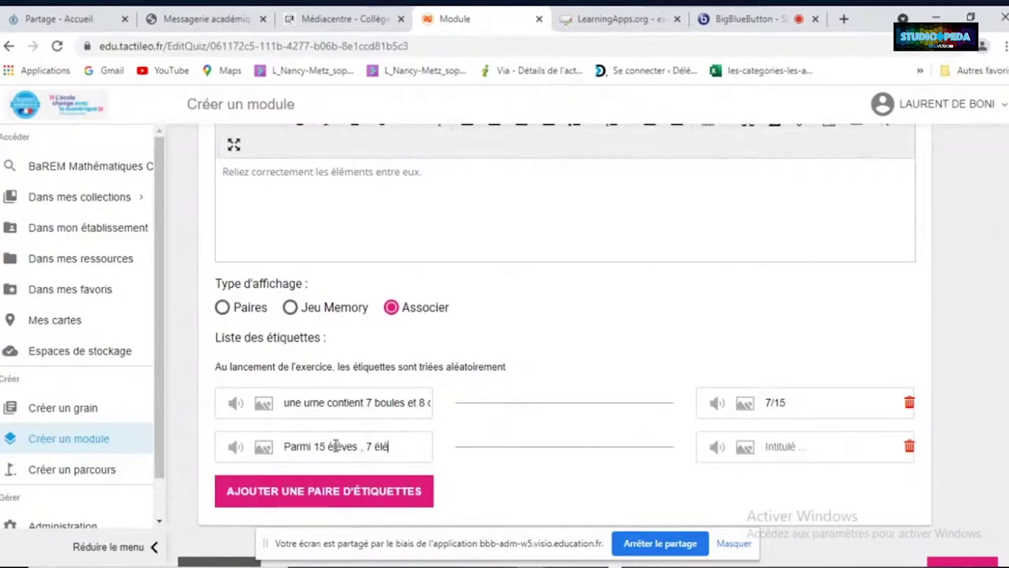
text(ves font)
text( du latin)
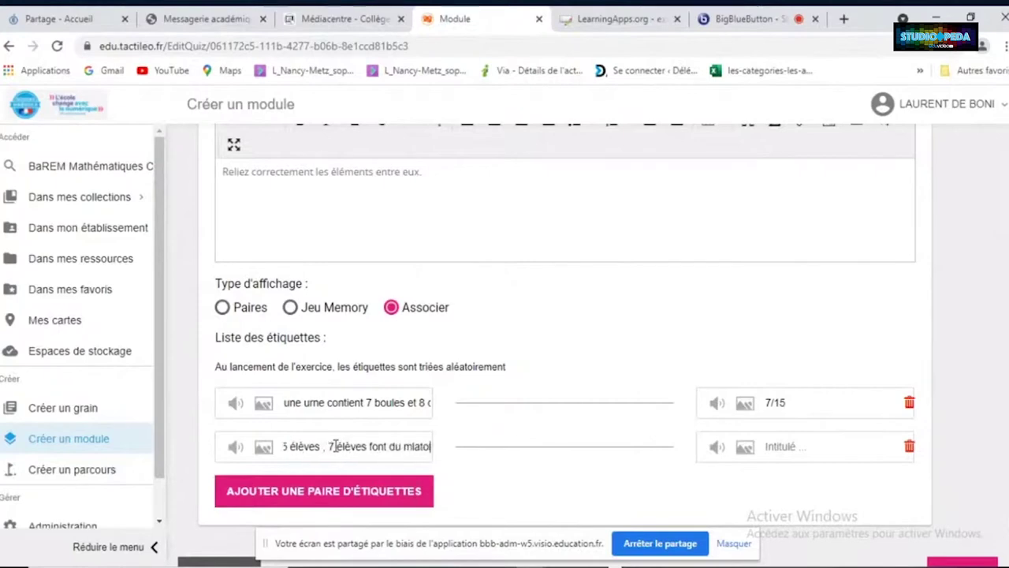
key(BackSpace)
key(BackSpace)
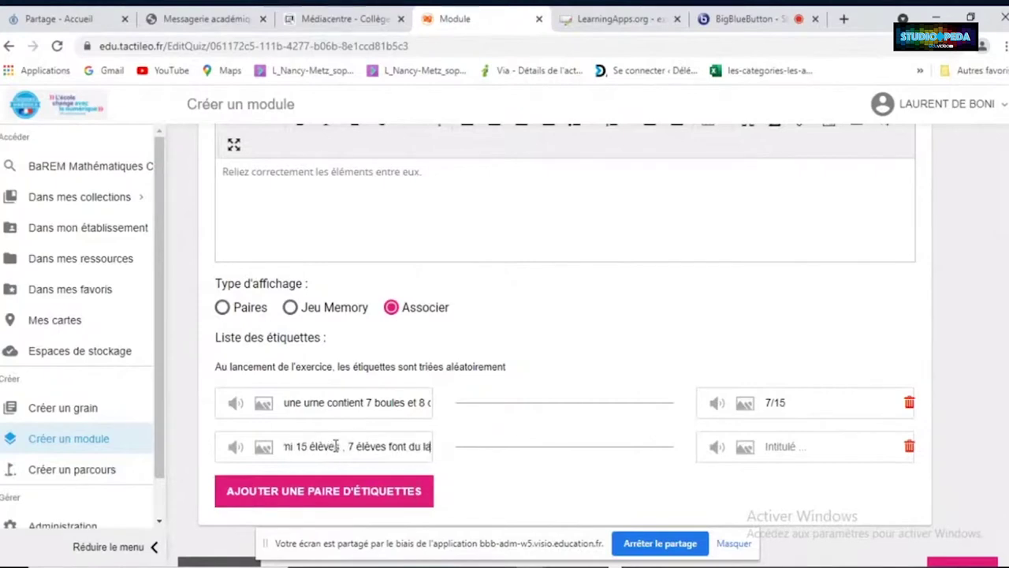
text(in )
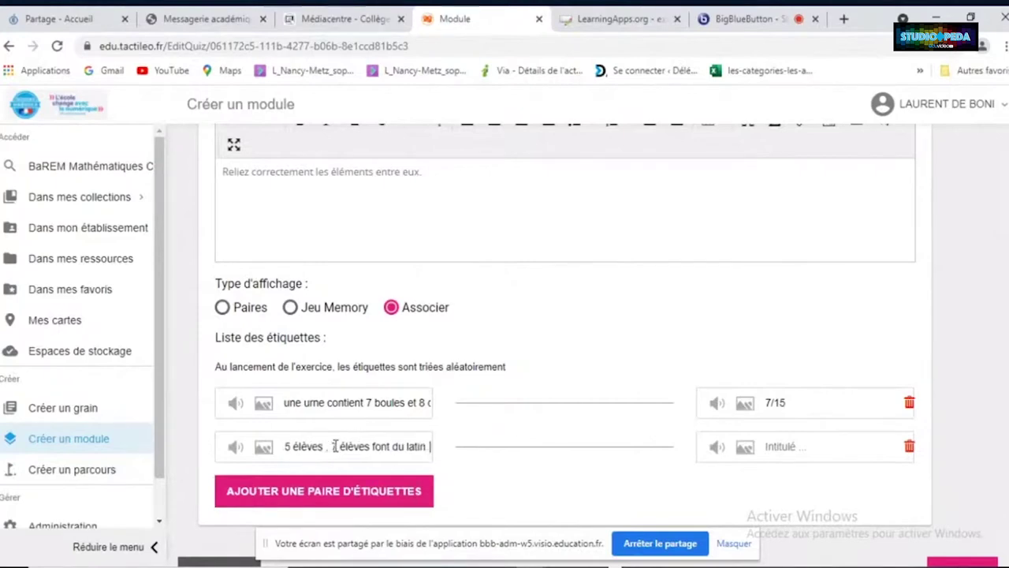
text( On c)
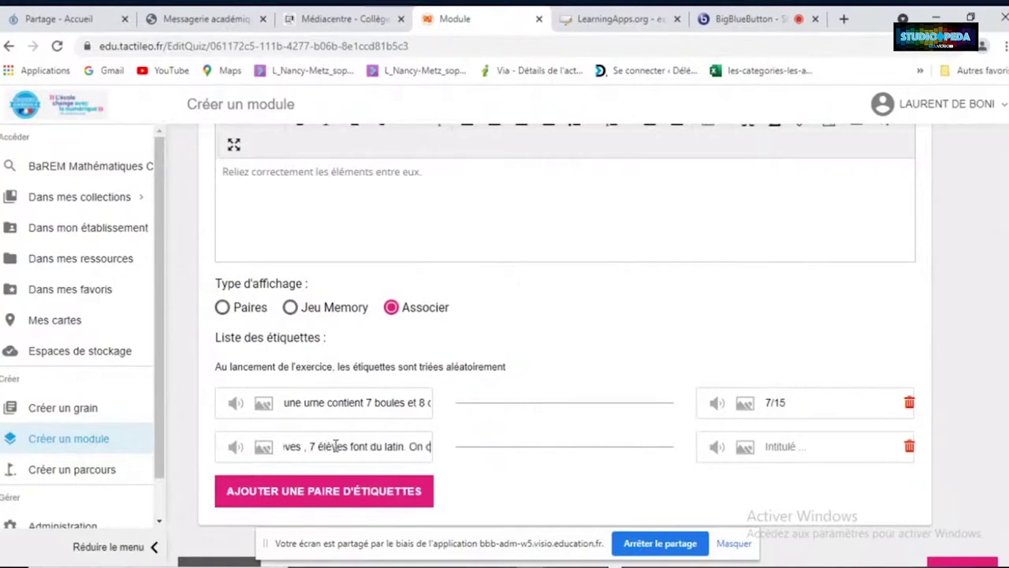
text(toisit un élè)
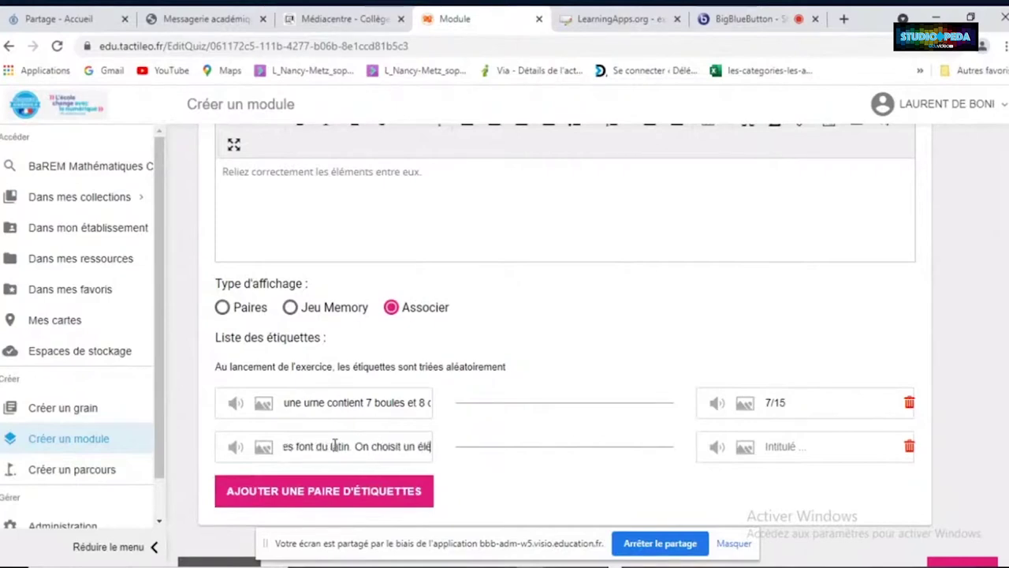
text(ve)
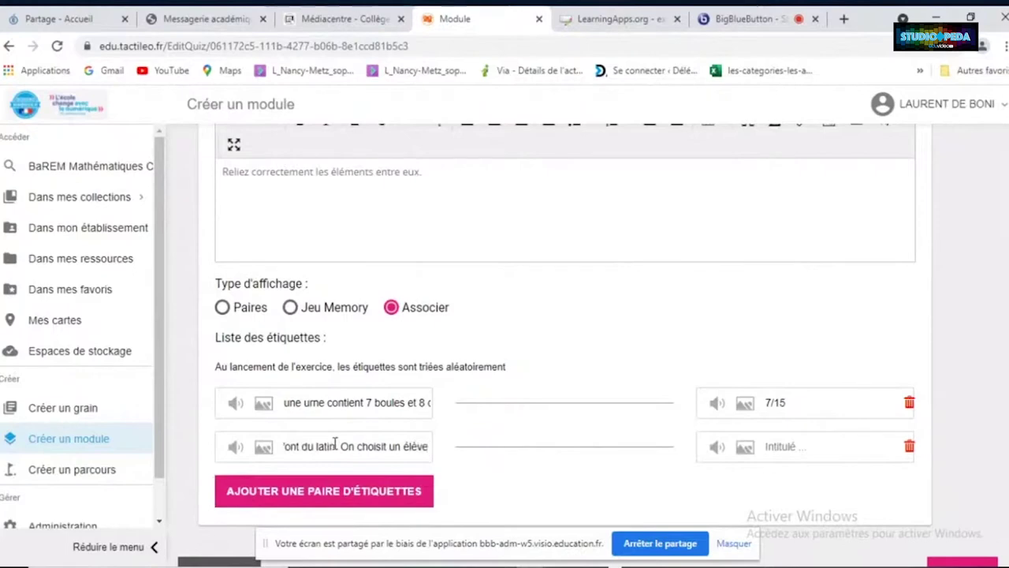
text( au hasard)
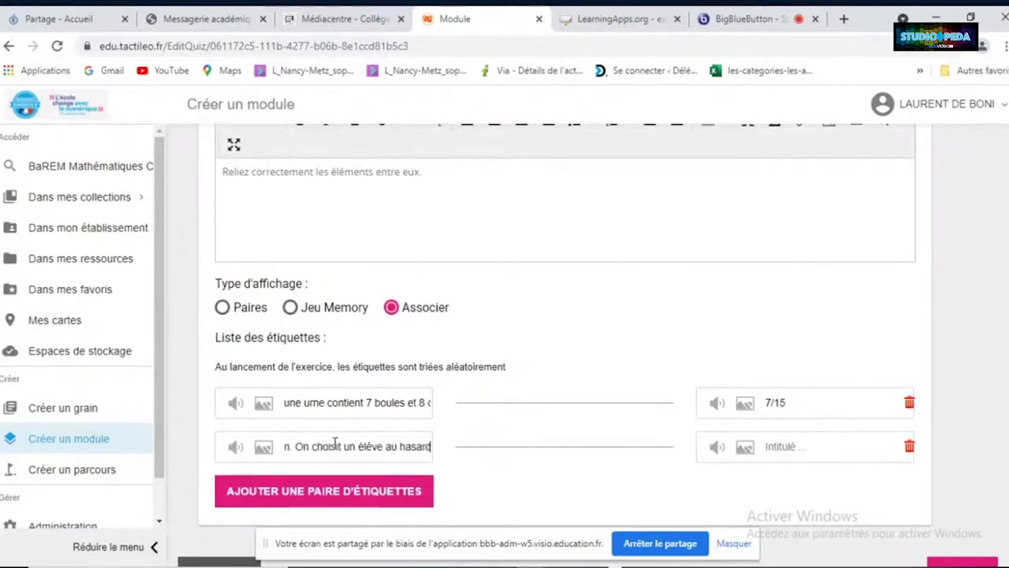
Complete the second pair's statement with the question "Quelle est la probabilité qu'il ne fasse pas de latin?"
text(. Que)
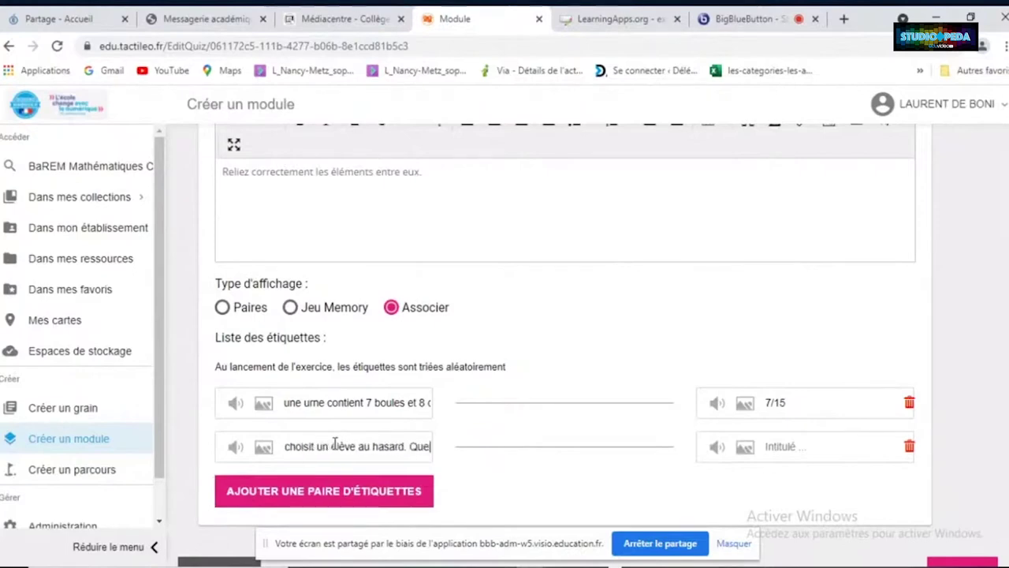
text(lle est la probabilité)
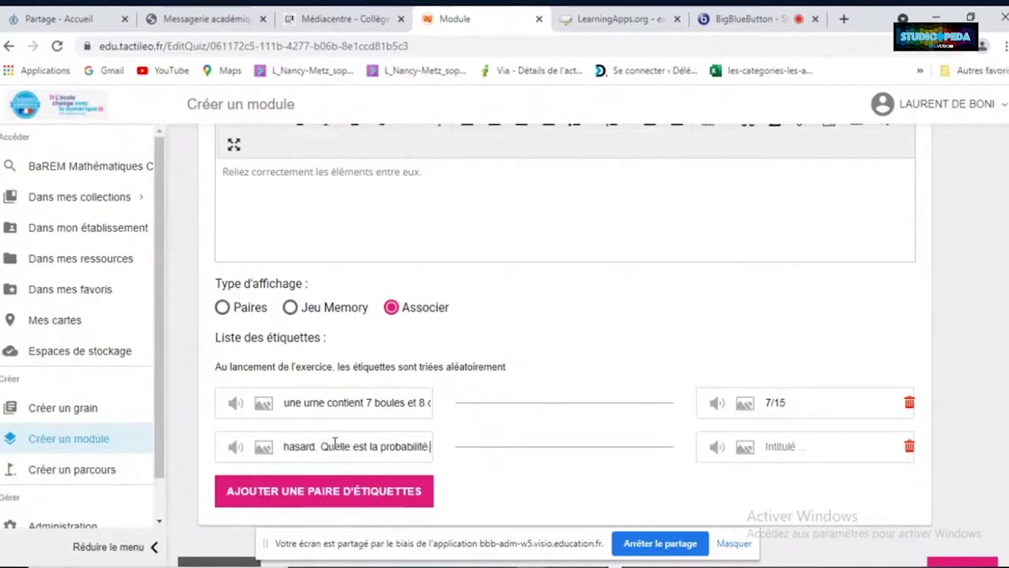
text( qu'il ne)
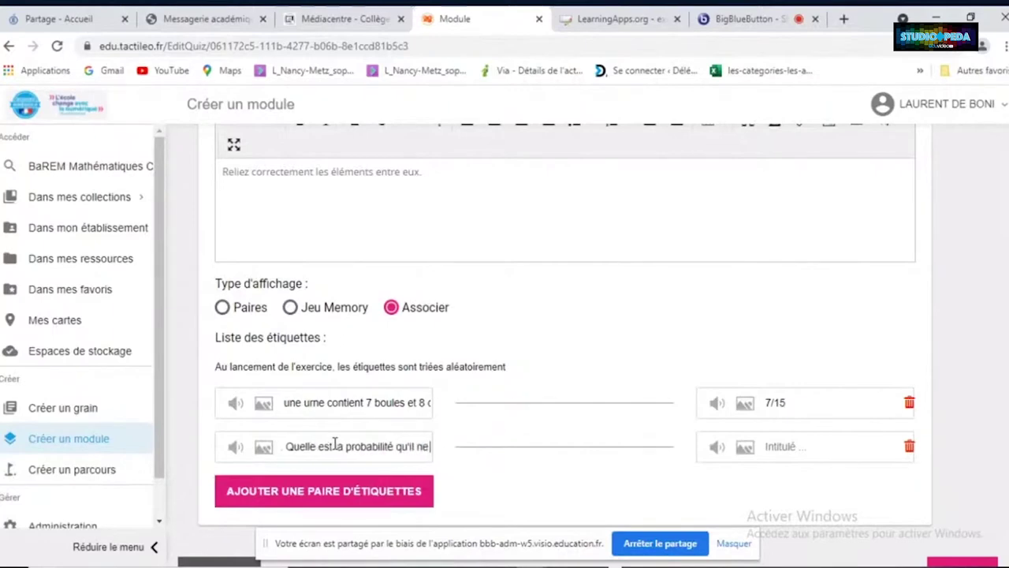
text( fasse)
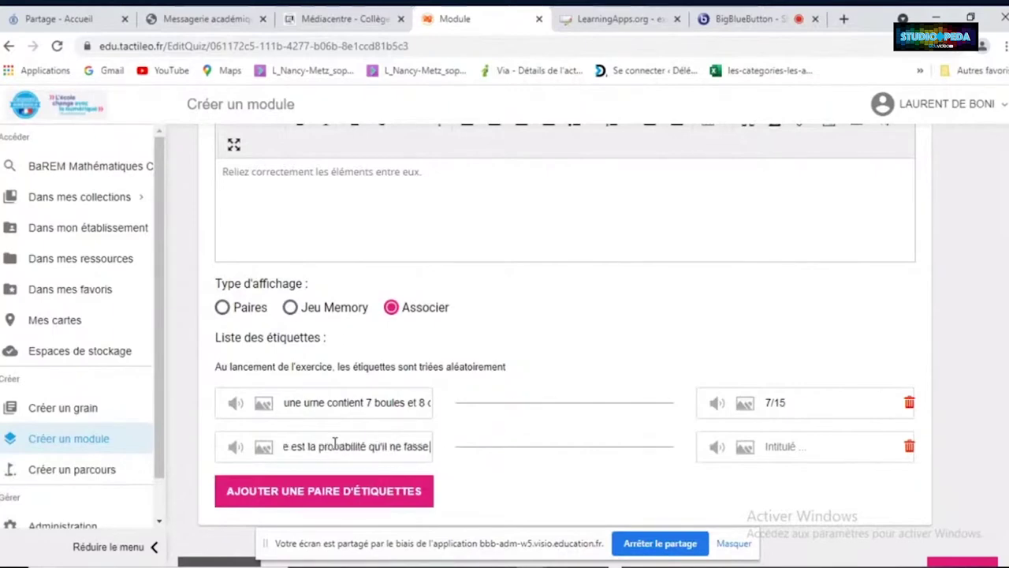
text( pas de latin?)
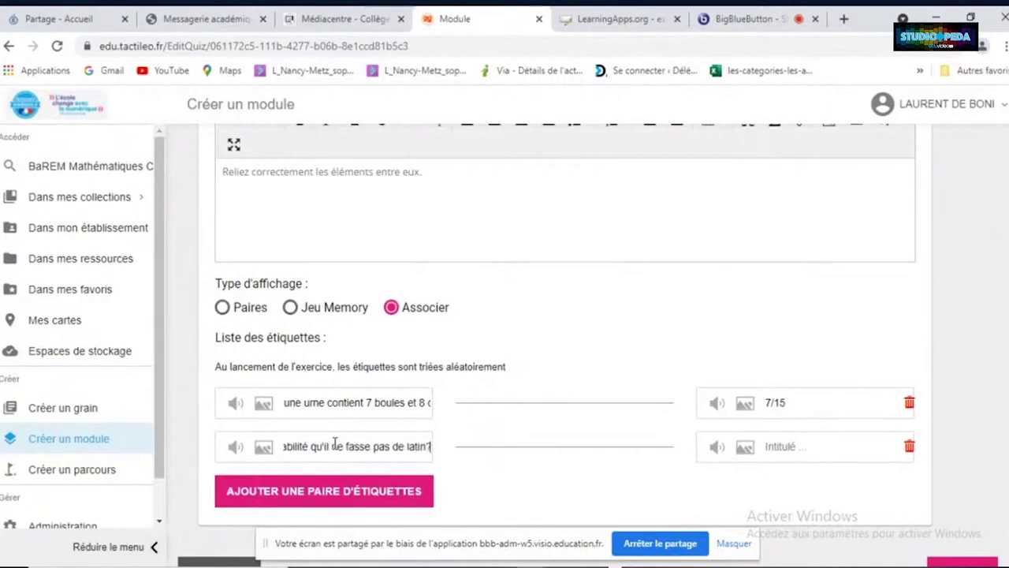
Enter 8/15 as the answer label matching the Latin statement
click(801, 445)
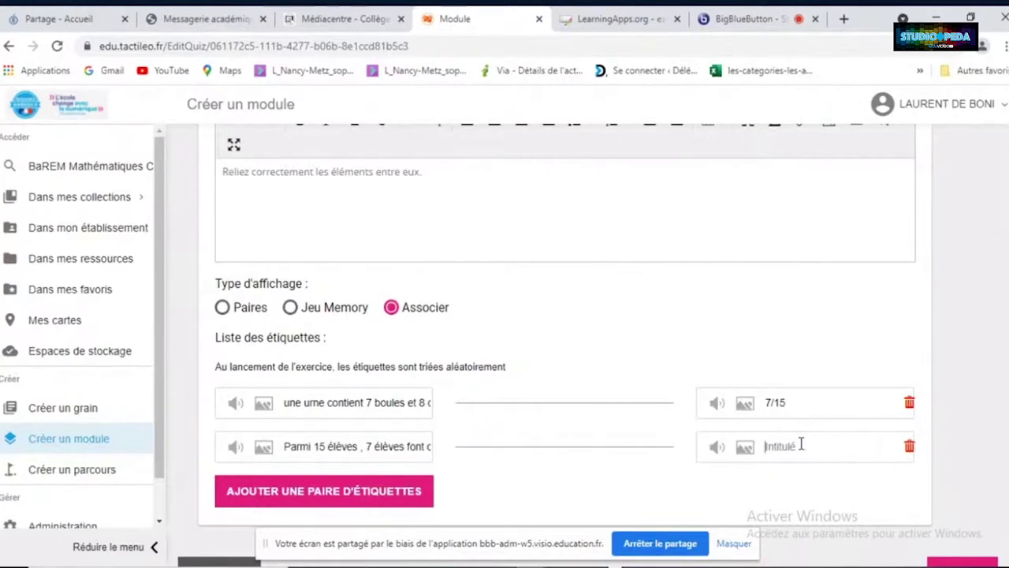
text(8)
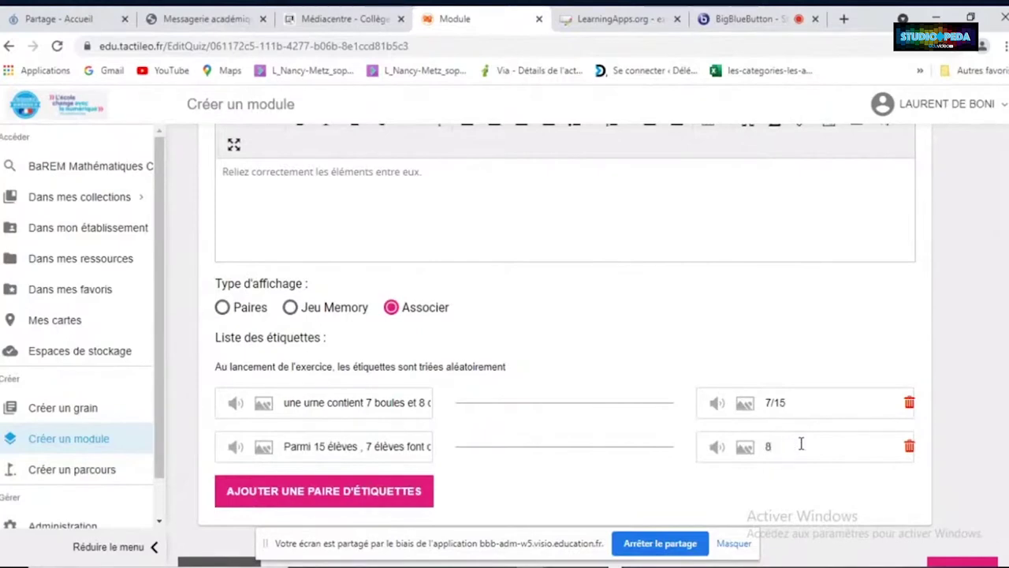
text(/15)
Set the matching element's evaluation to Evaluer manuellement and validate the element
scroll(539, 491, down, 1)
scroll(637, 339, up, 4)
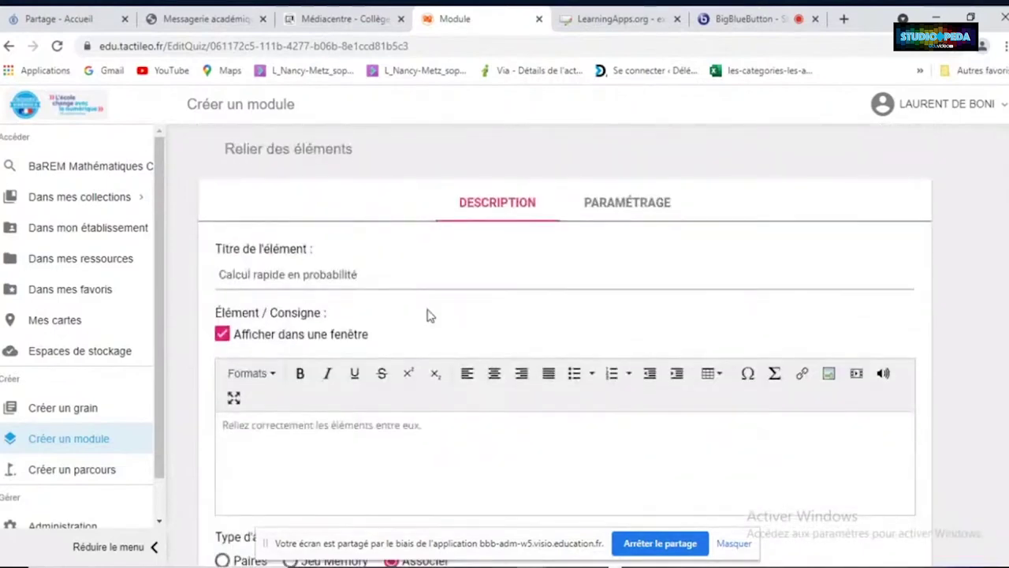
click(623, 201)
scroll(714, 296, down, 1)
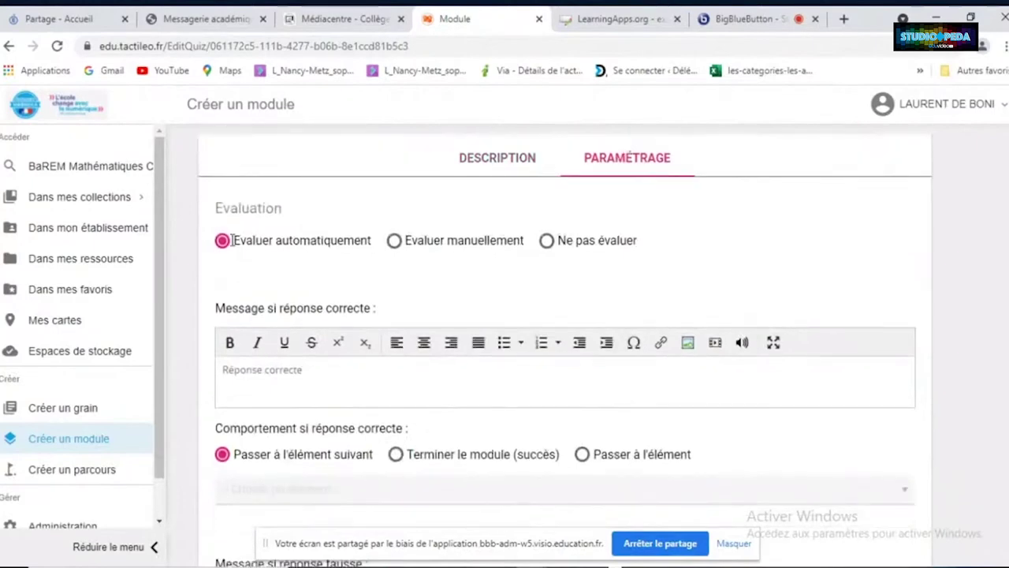
click(399, 244)
scroll(574, 351, down, 10)
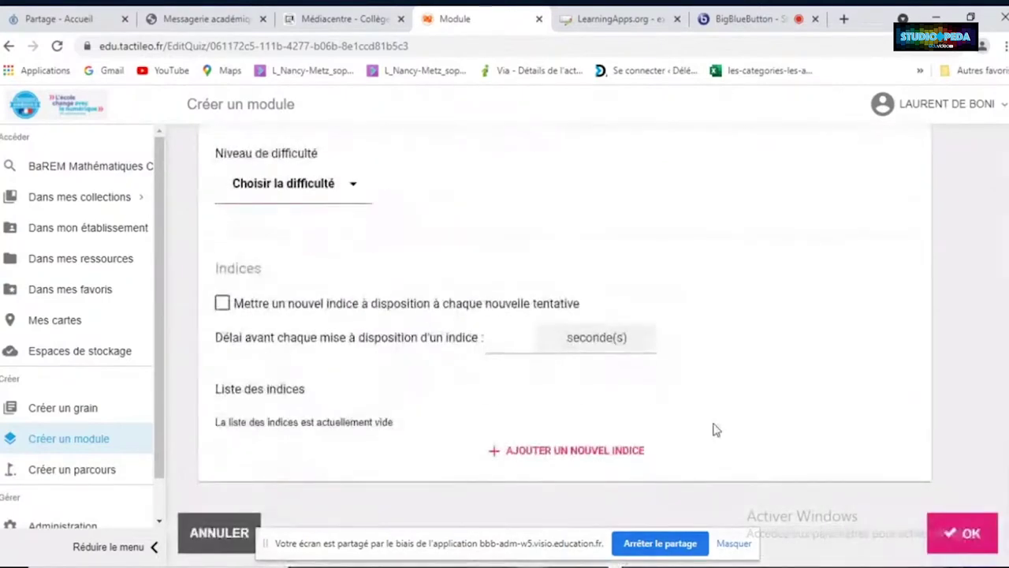
click(963, 539)
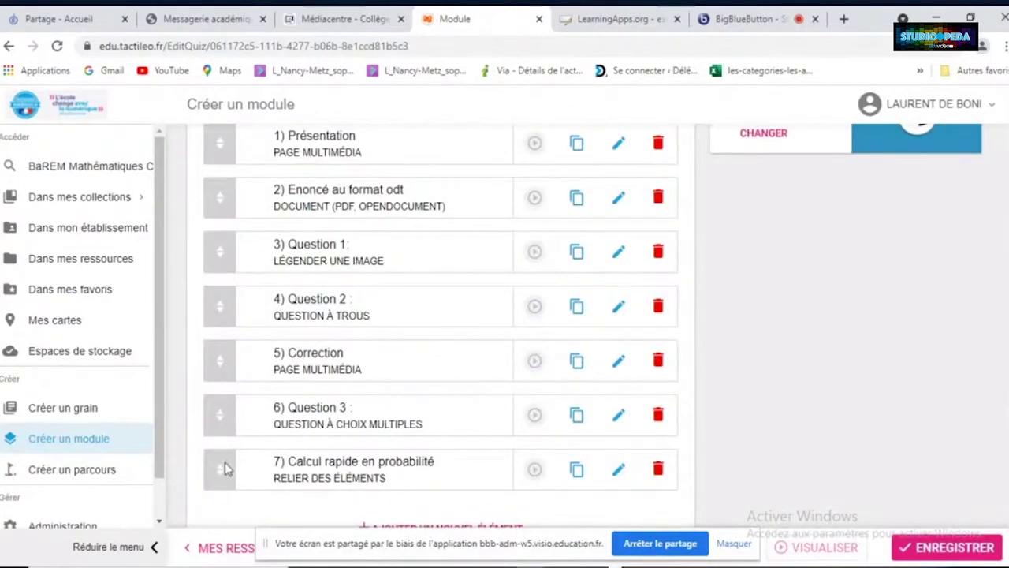
Move the element "Calcul rapide en probabilité" to third place, just before Question 1, and save the module
drag(217, 468, 183, 256)
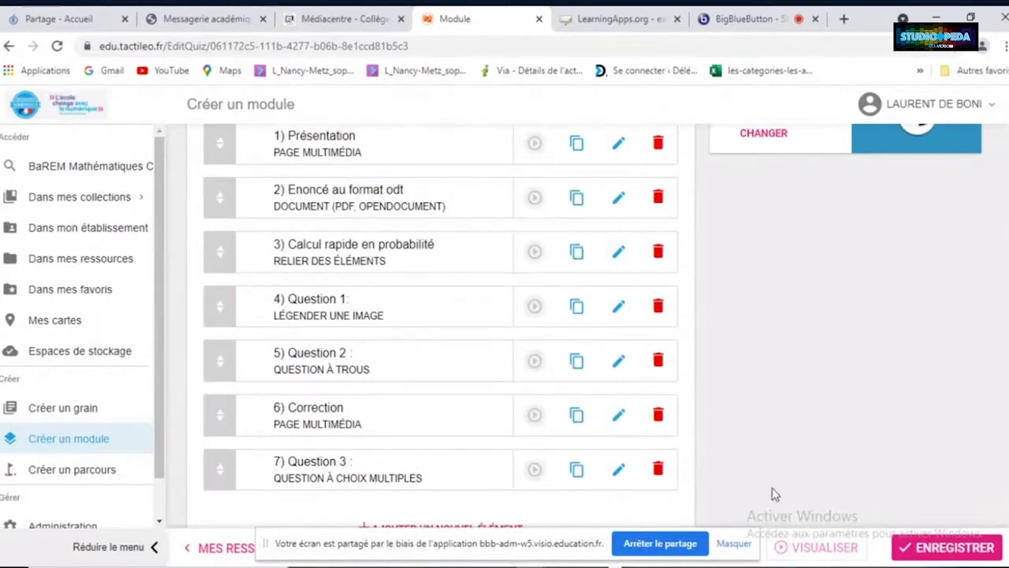
scroll(772, 487, down, 2)
click(976, 517)
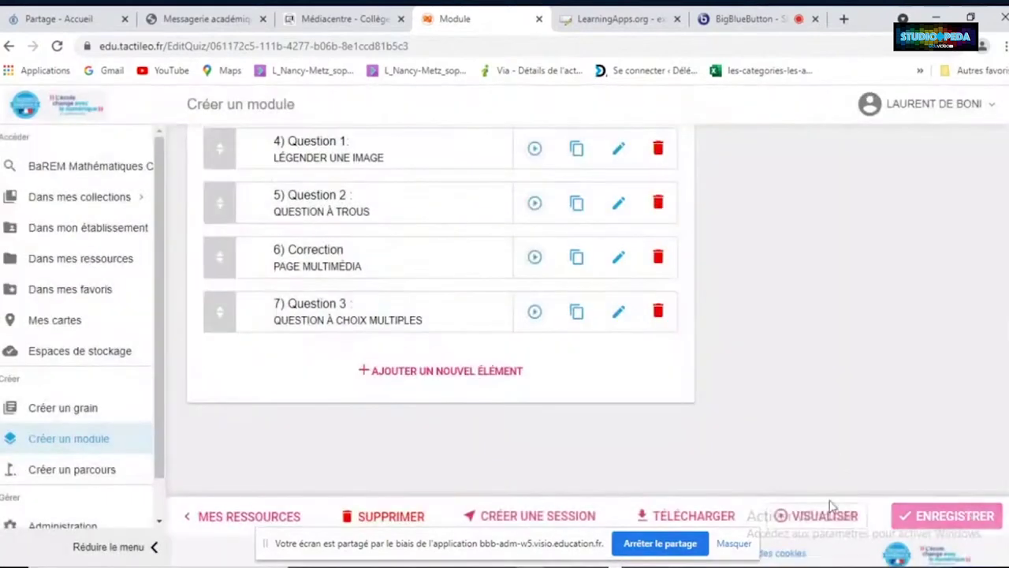
Preview the module, show its list of elements and advance to the exercise "Calcul rapide en probabilité"
click(831, 511)
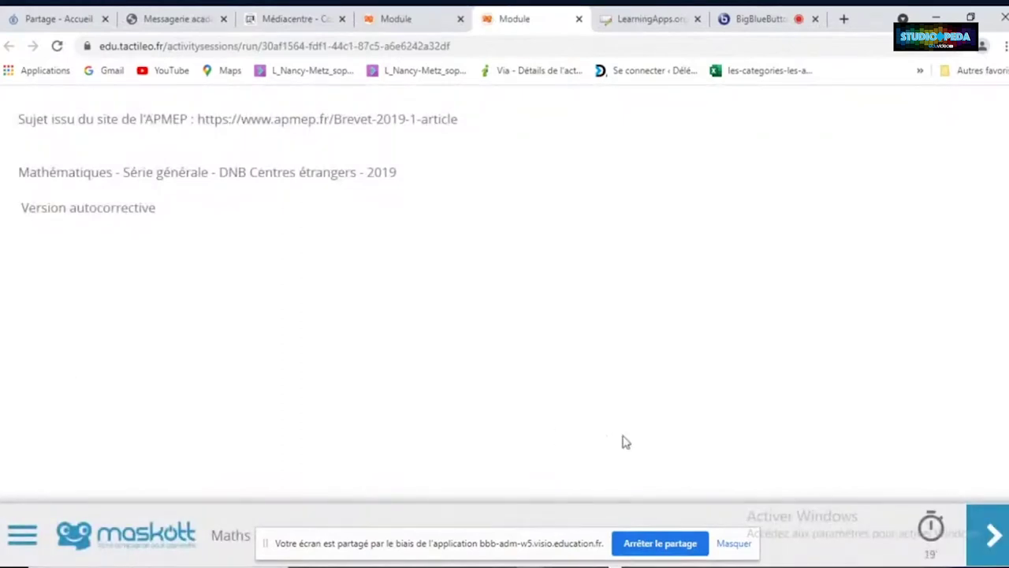
click(22, 537)
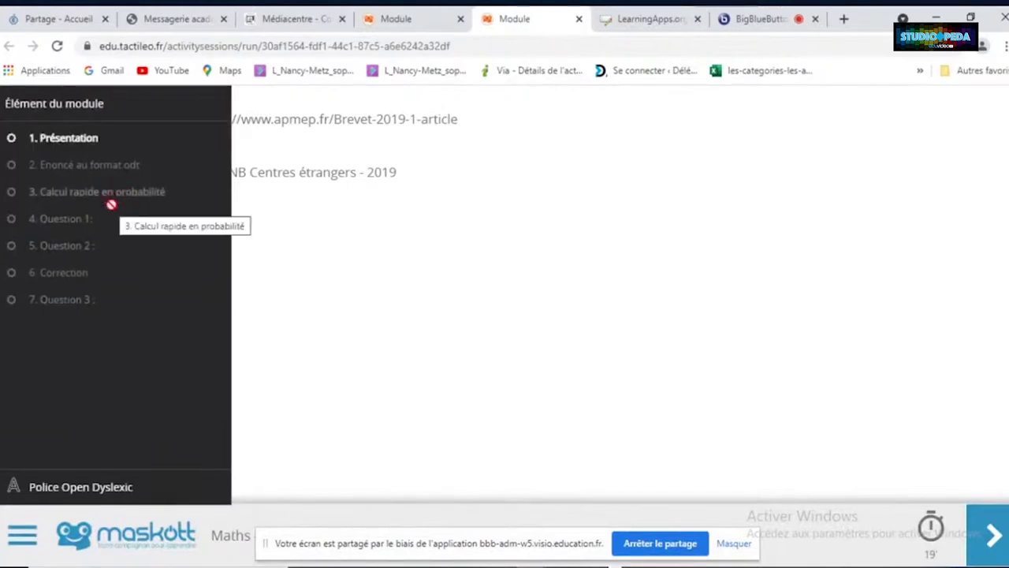
click(1001, 521)
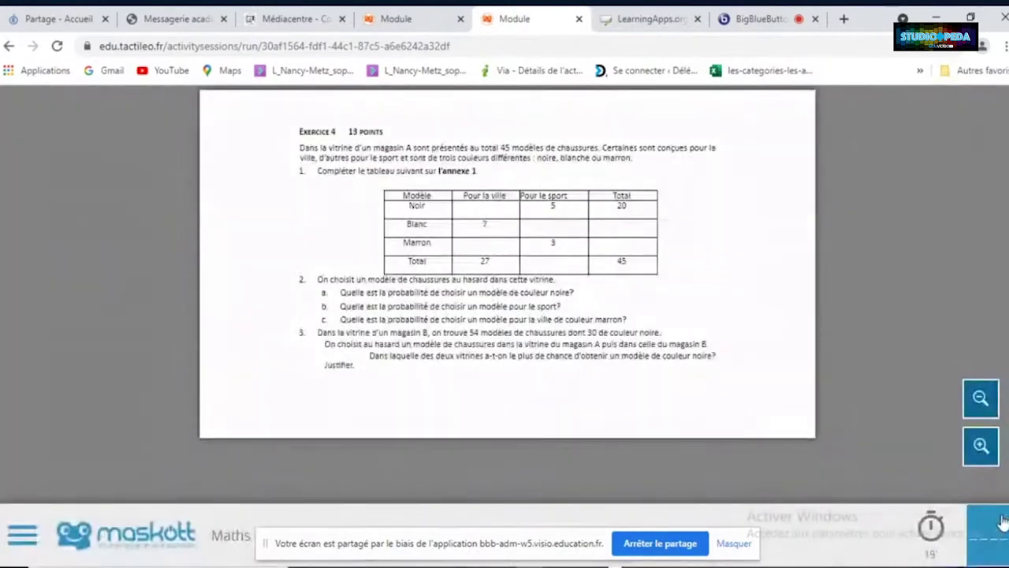
click(1002, 520)
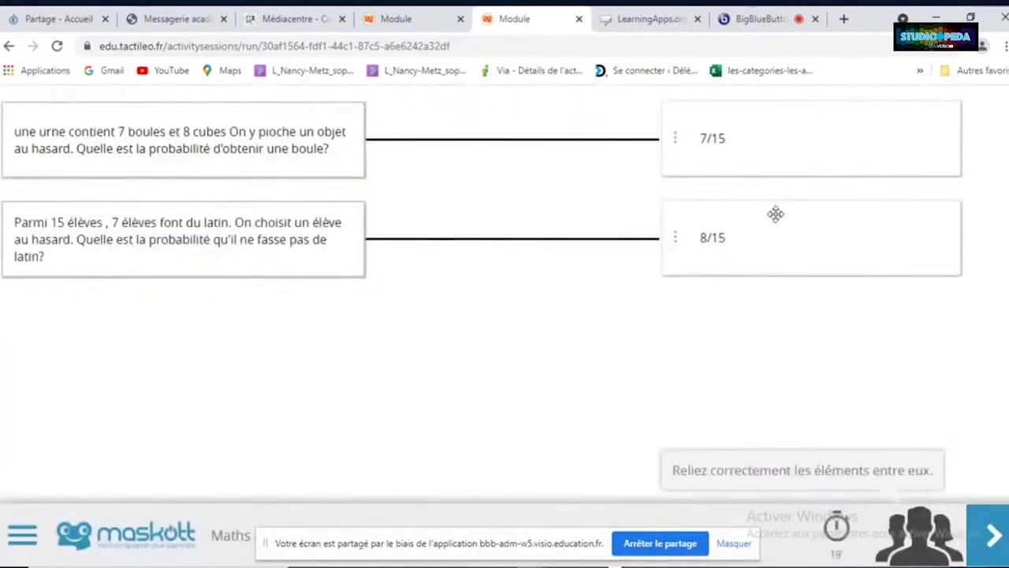
Try moving the 8/15 label in the previewed matching exercise, continue to the following element and close the preview
mouse_move(776, 214)
mouse_down()
mouse_move(777, 118)
mouse_move(785, 201)
mouse_up()
click(993, 530)
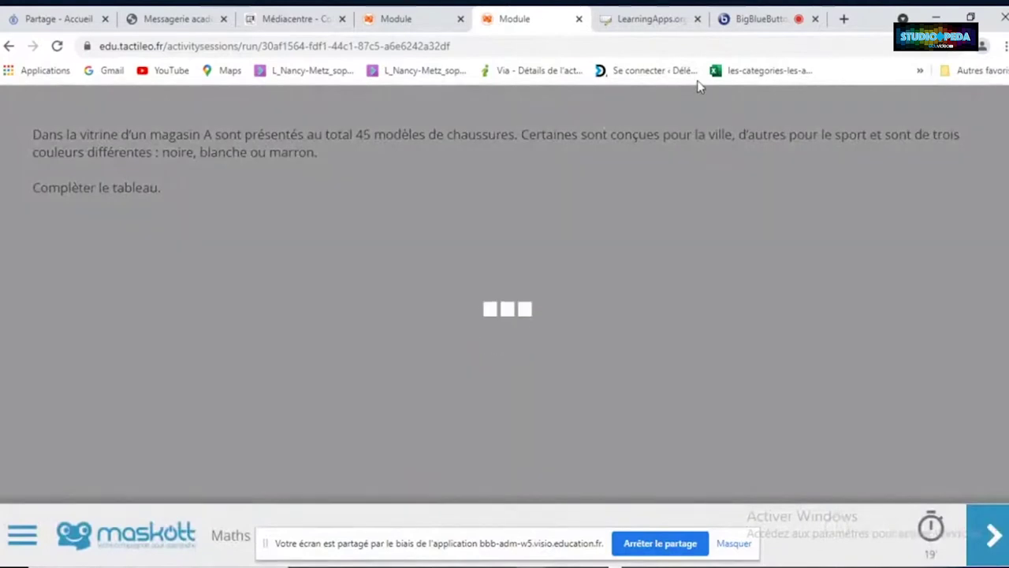
click(579, 18)
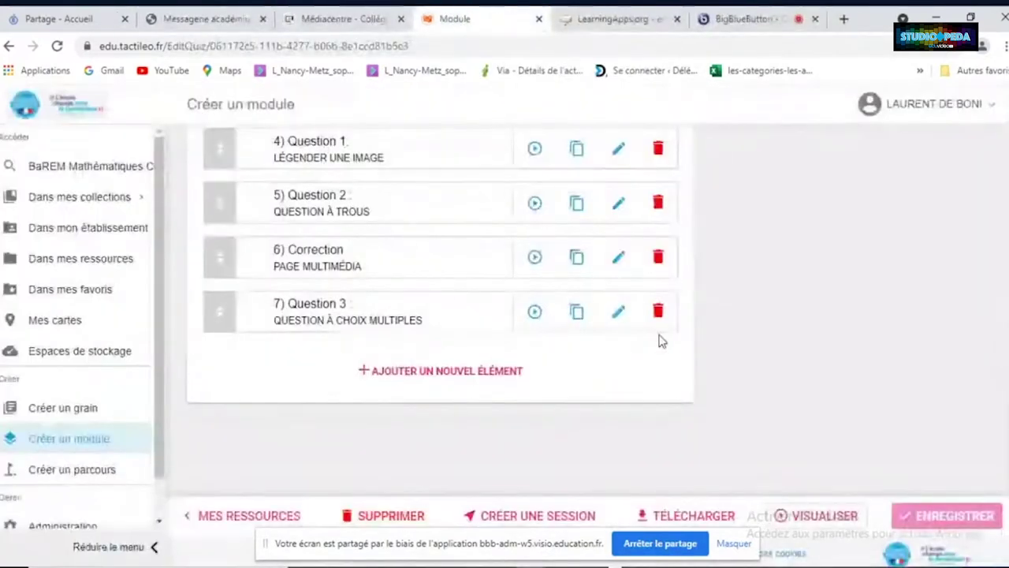
Review the module's title and list of elements, and compare the Contraste élevé and Tactileo themes
scroll(659, 339, up, 5)
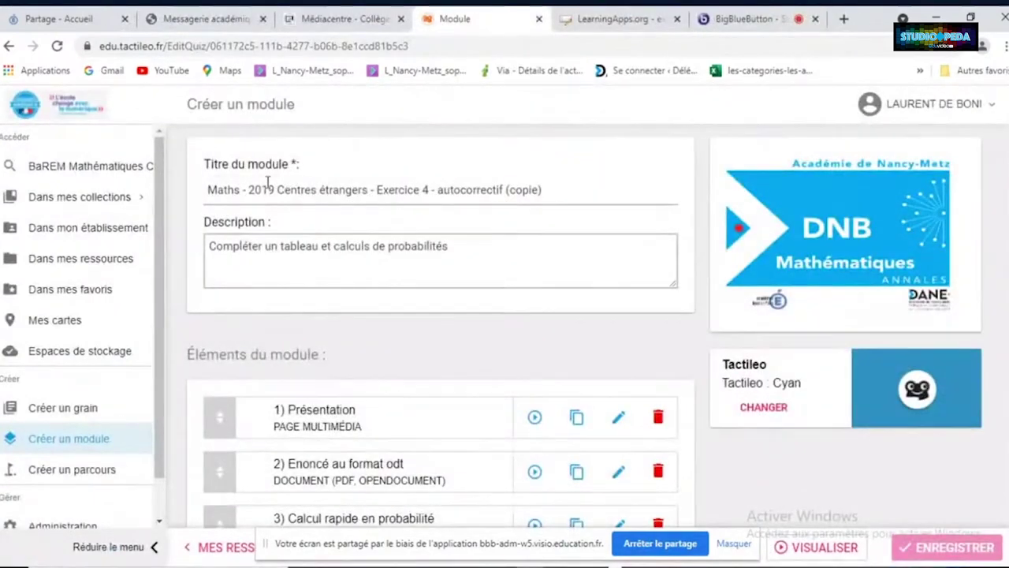
scroll(315, 421, down, 5)
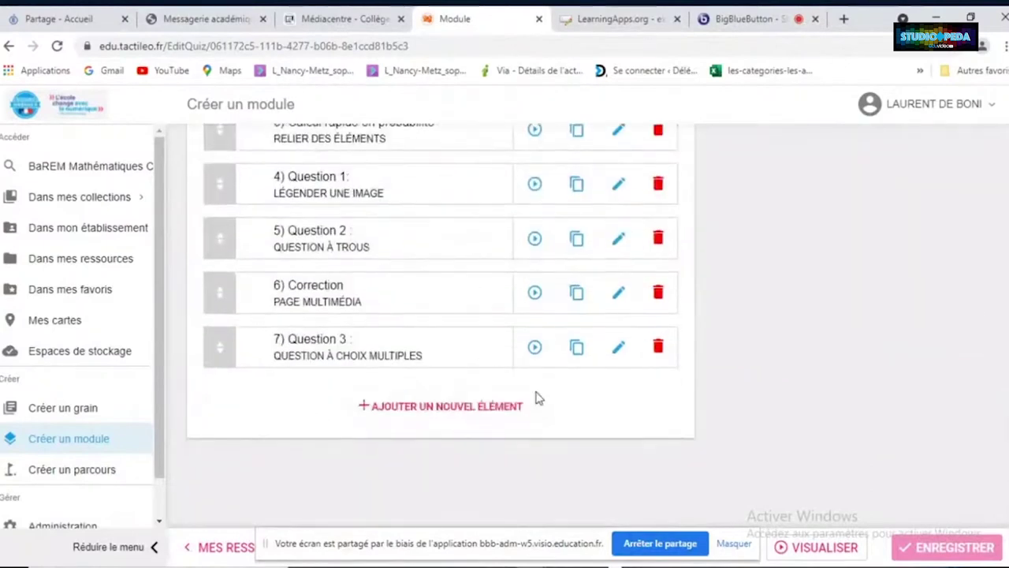
scroll(536, 398, up, 1)
scroll(536, 400, up, 3)
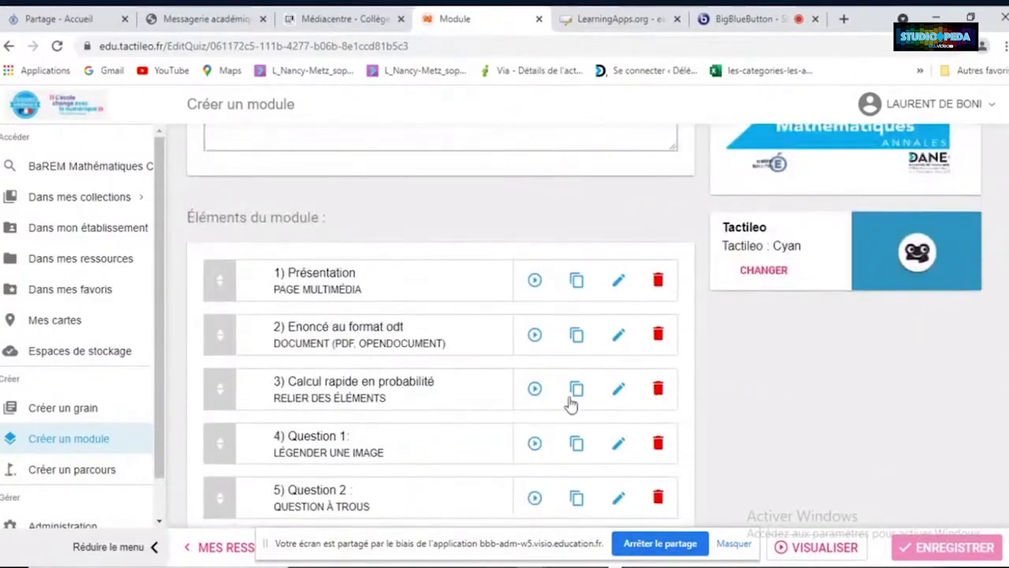
scroll(576, 404, up, 1)
scroll(741, 422, up, 1)
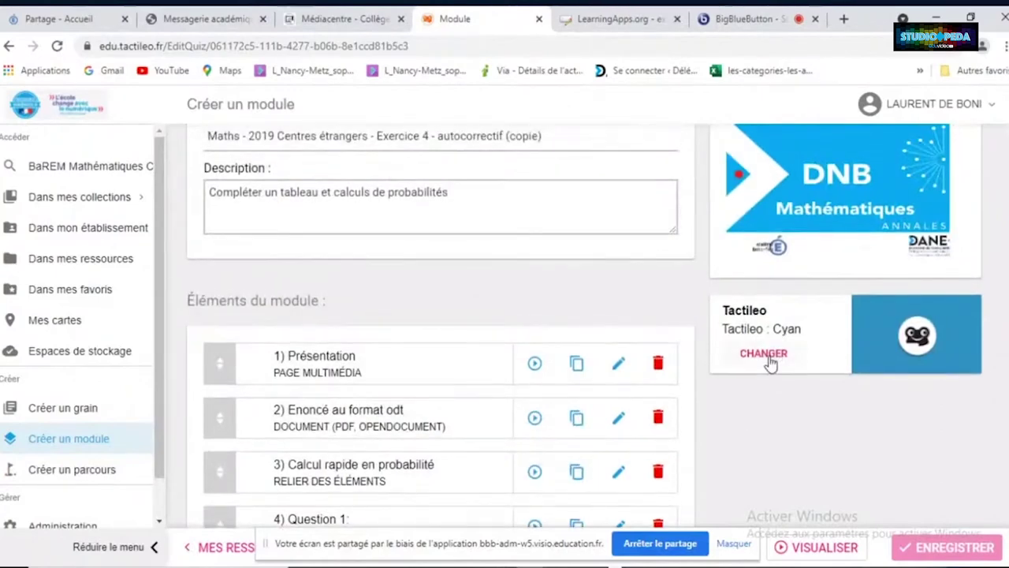
click(763, 354)
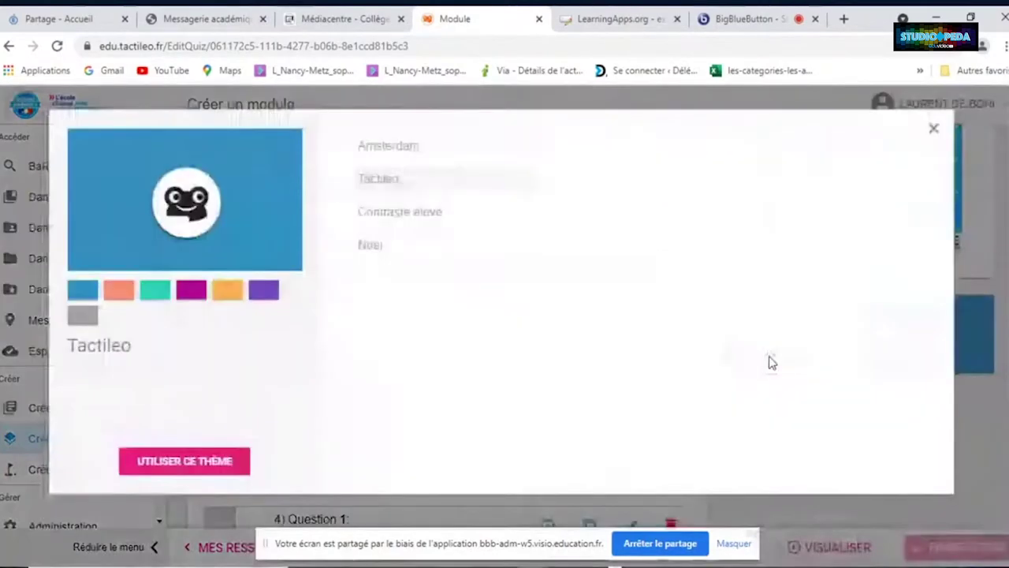
click(402, 218)
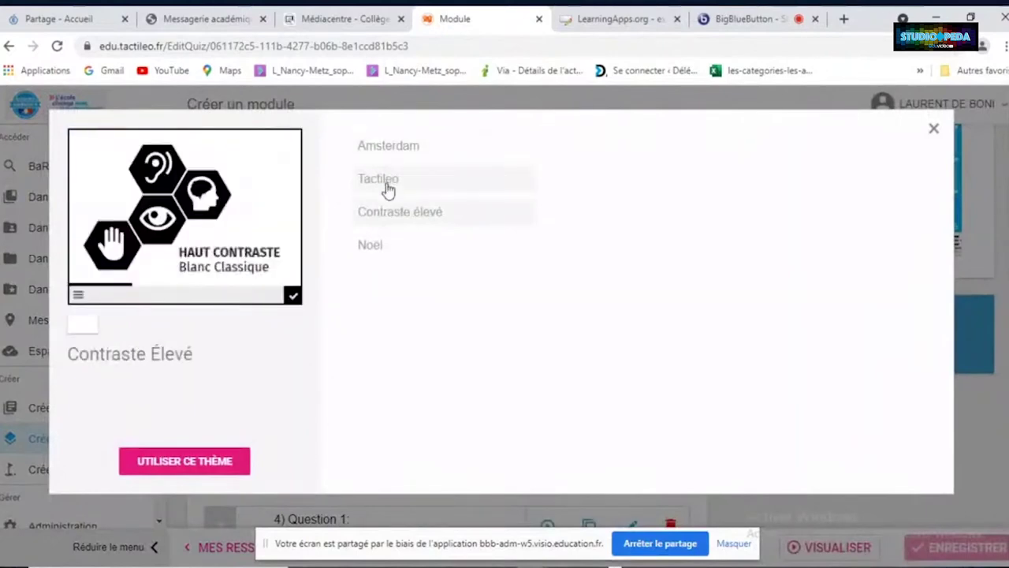
click(388, 187)
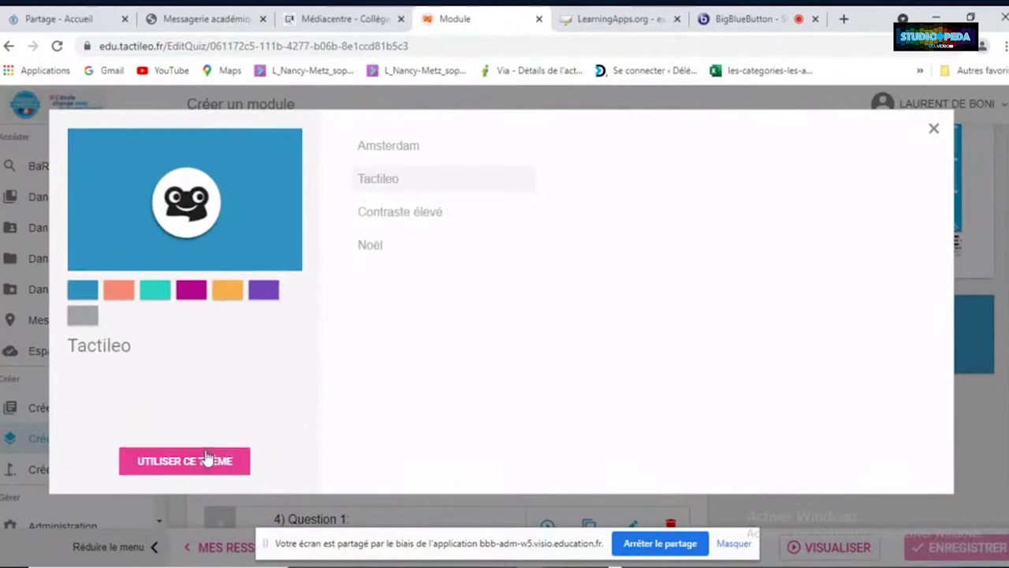
Apply the Contraste élevé theme to the module and save it
click(383, 223)
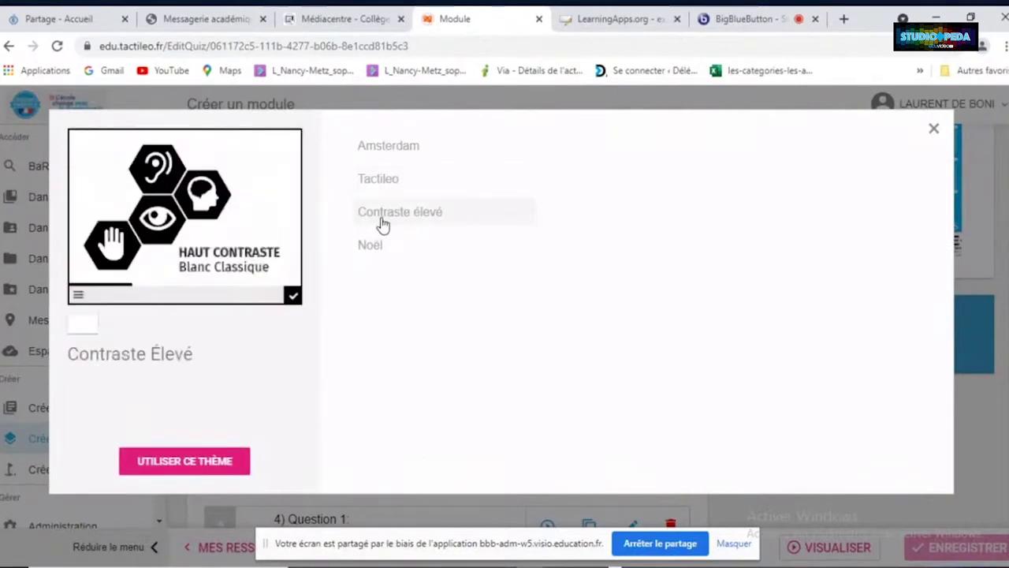
click(205, 464)
scroll(788, 430, down, 3)
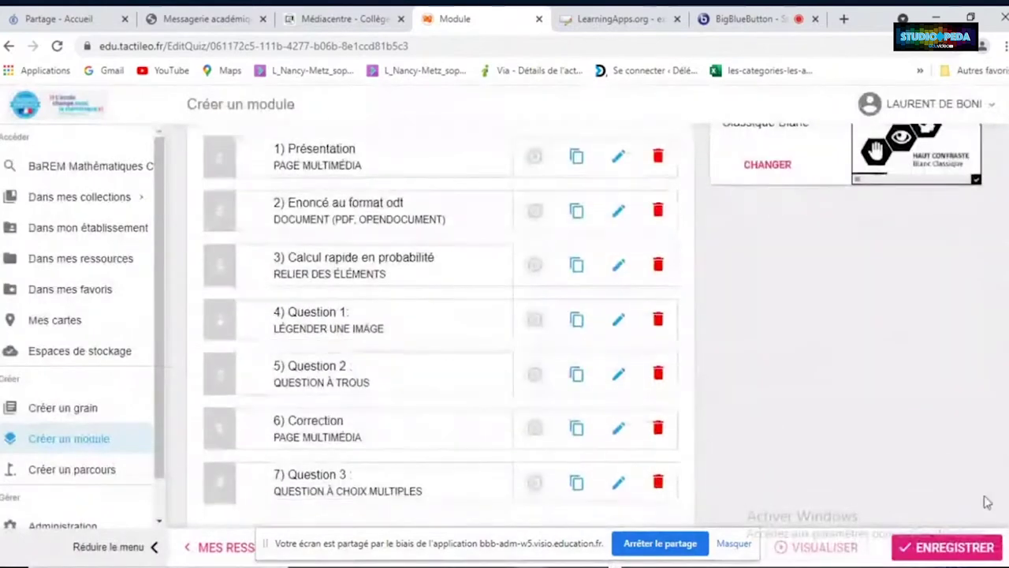
click(966, 547)
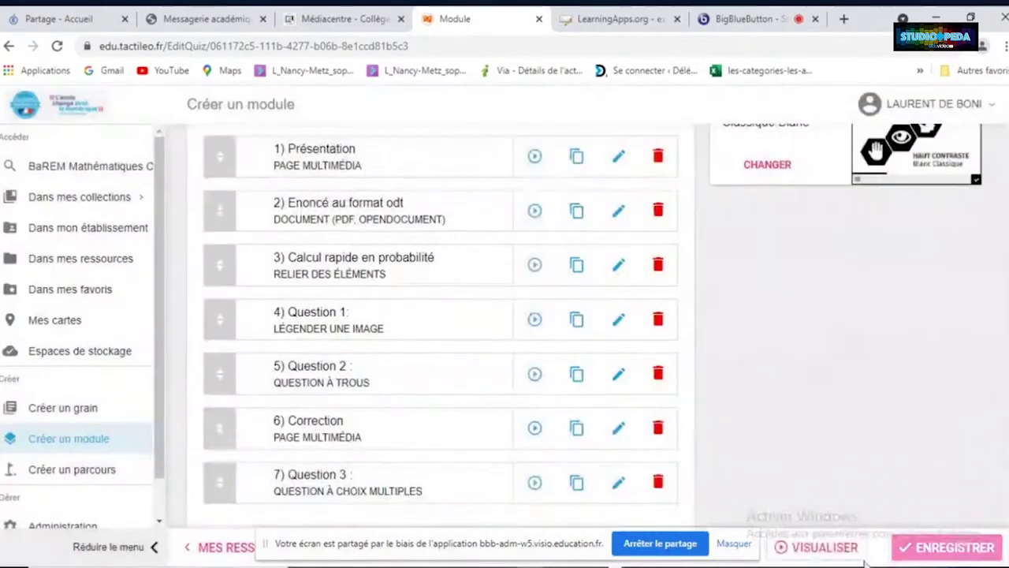
Preview the module with the Police Open Dyslexic font turned on and close the preview
click(846, 555)
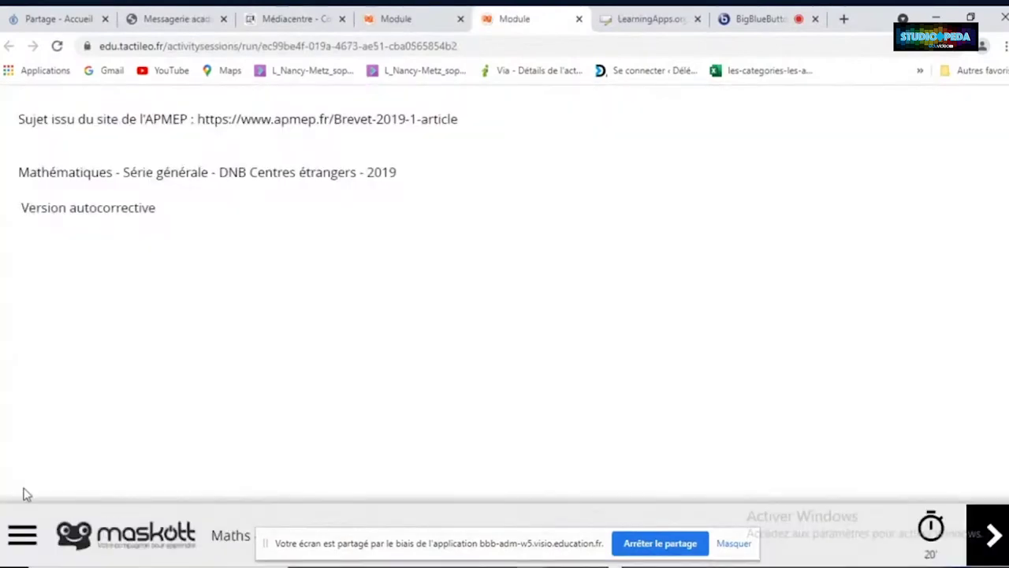
click(18, 535)
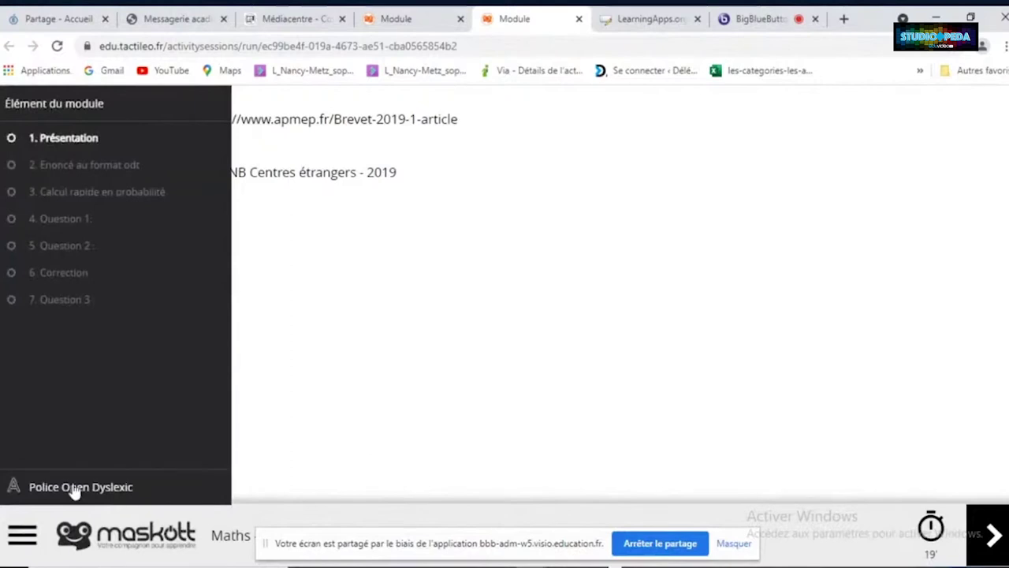
click(74, 489)
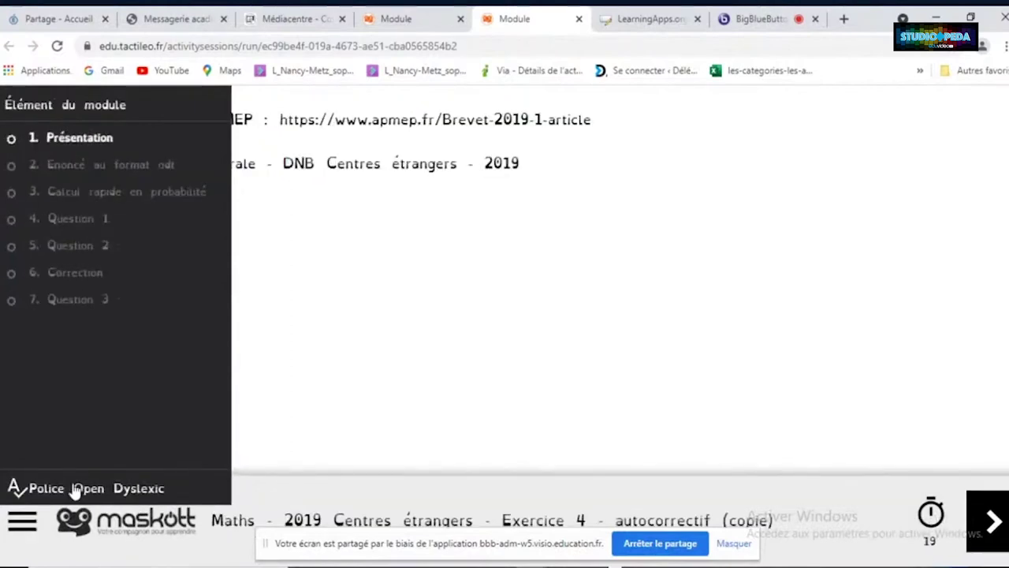
click(497, 307)
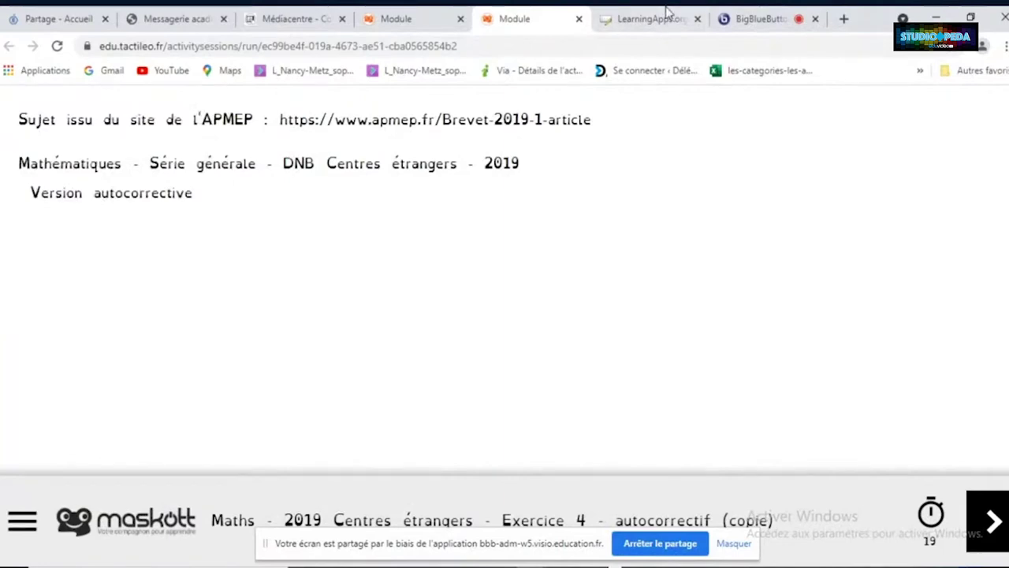
click(578, 19)
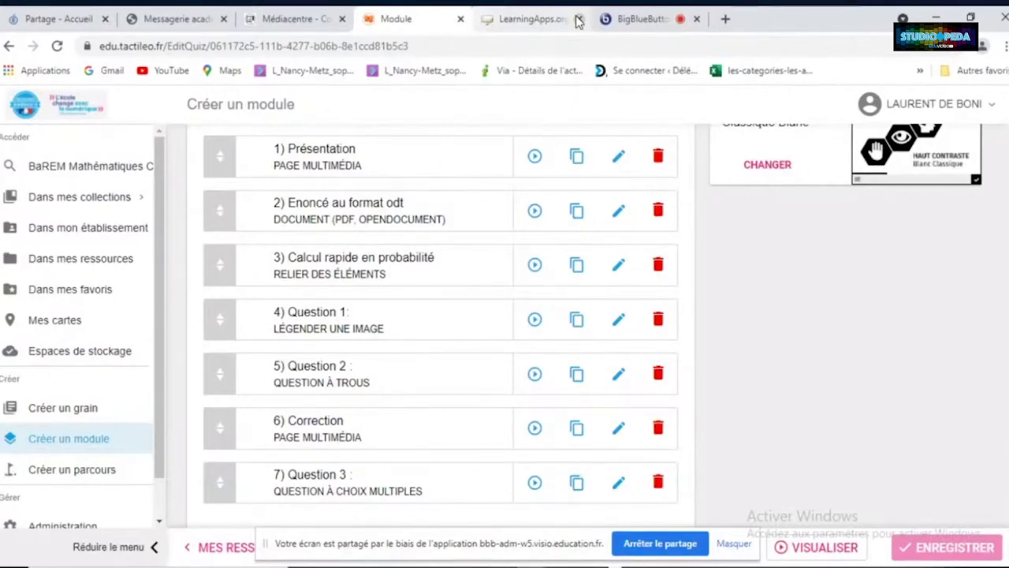
Start creating a session for the module and try its private access option before returning it to Session publique
scroll(669, 229, up, 5)
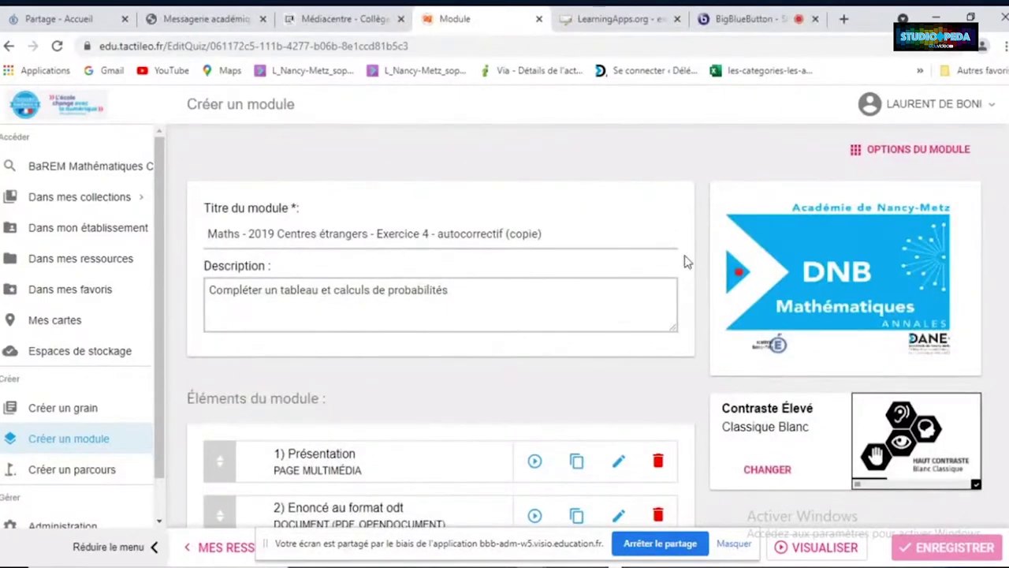
scroll(685, 261, down, 4)
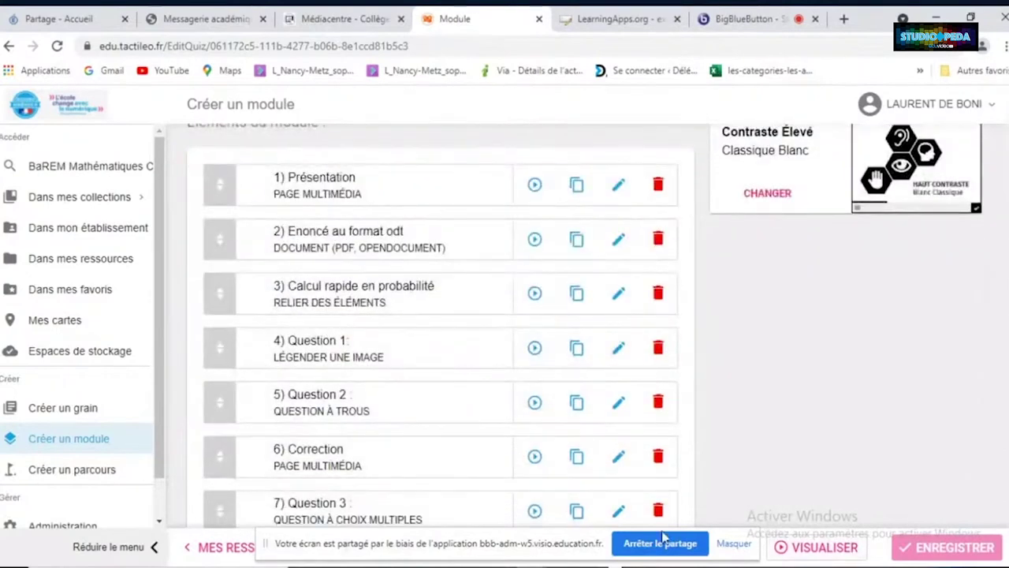
drag(528, 543, 237, 500)
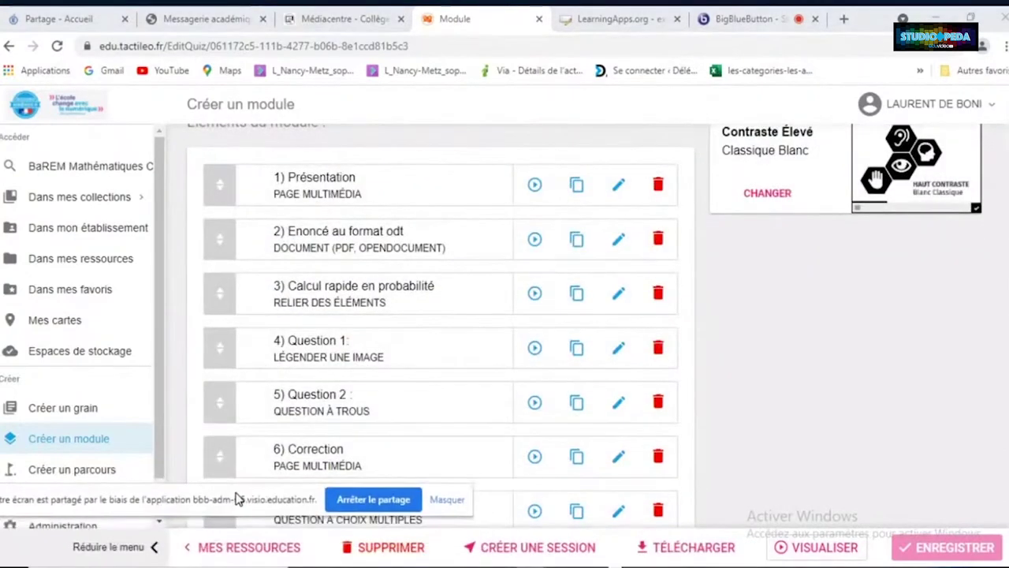
click(544, 555)
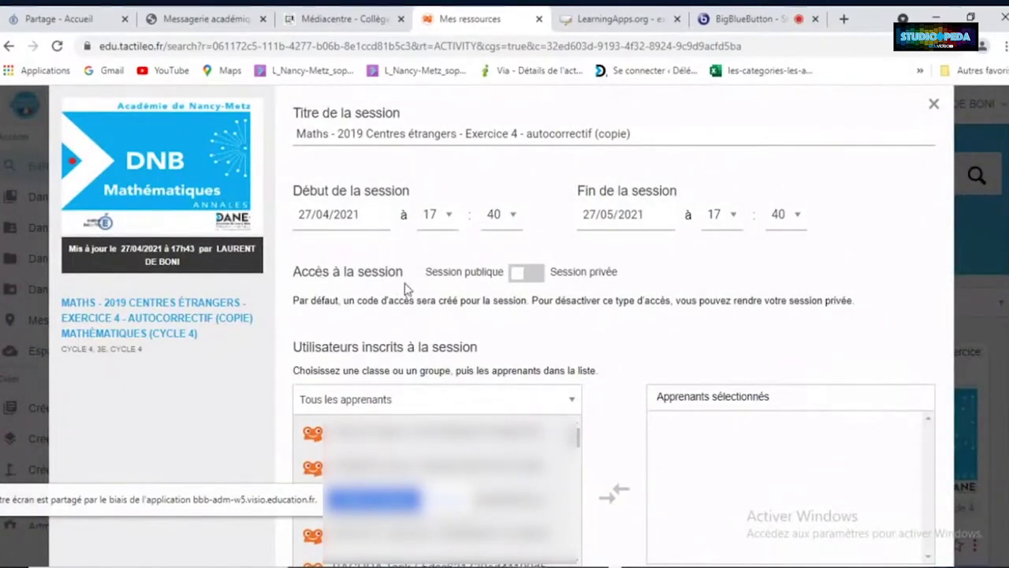
click(516, 276)
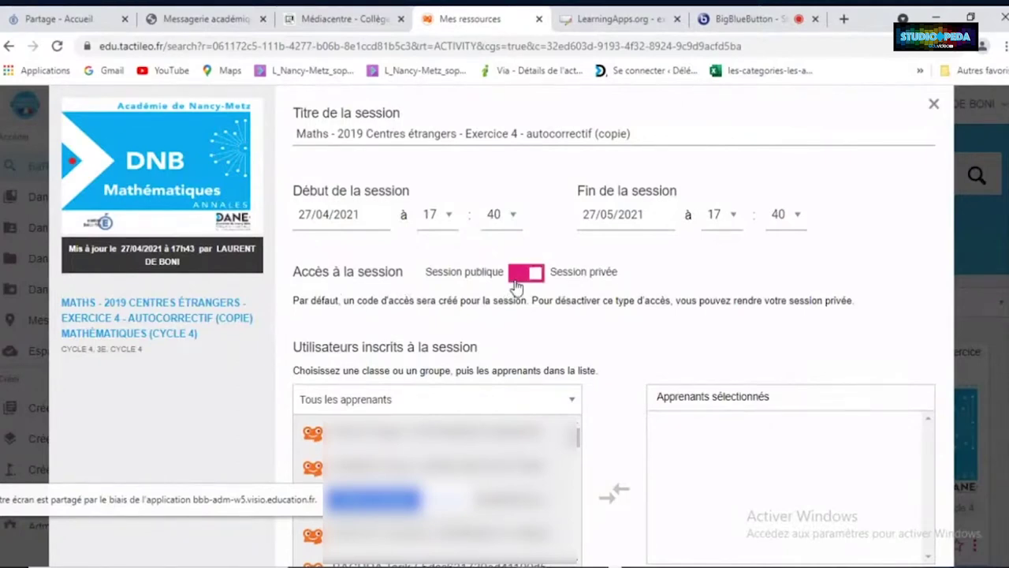
click(516, 276)
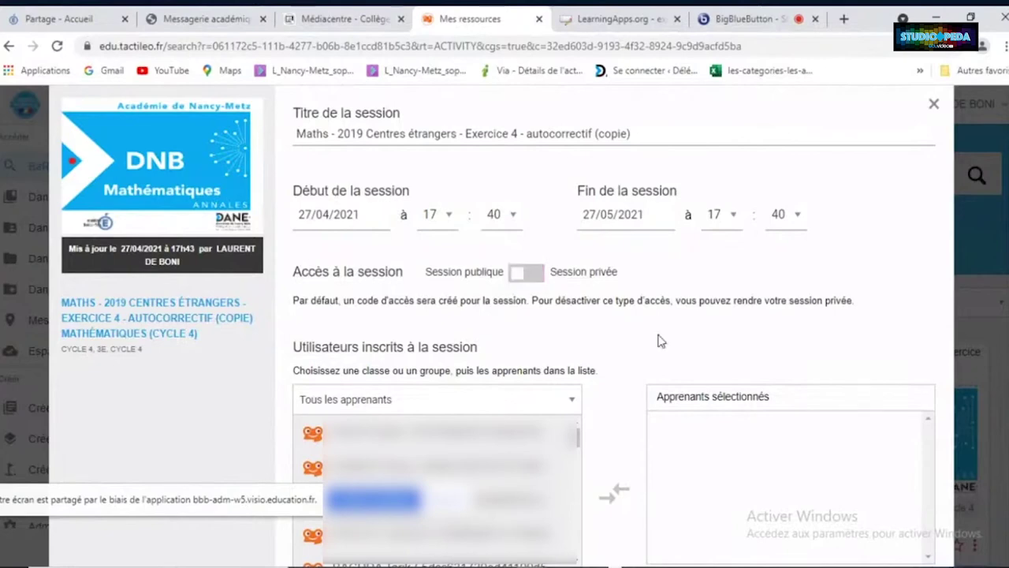
Try adding several learners from Tous les apprenants to the session, and deselect all of them
scroll(661, 341, down, 2)
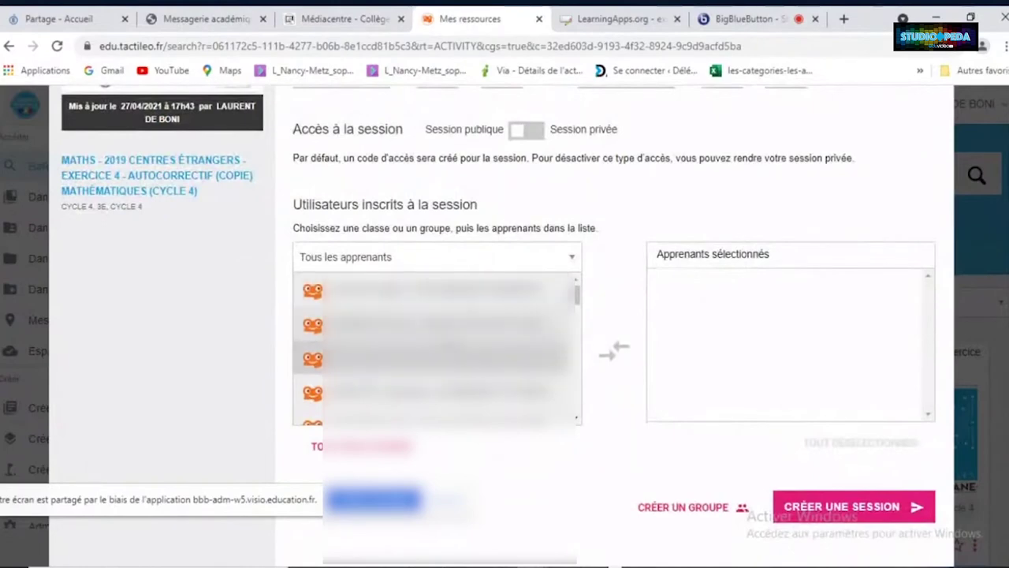
scroll(433, 351, down, 1)
scroll(434, 347, up, 1)
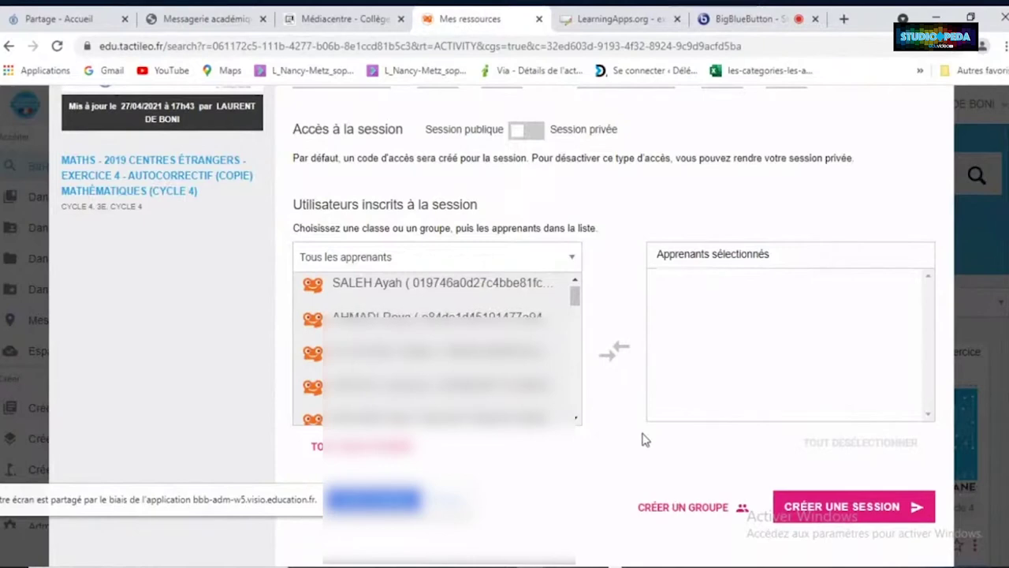
click(575, 284)
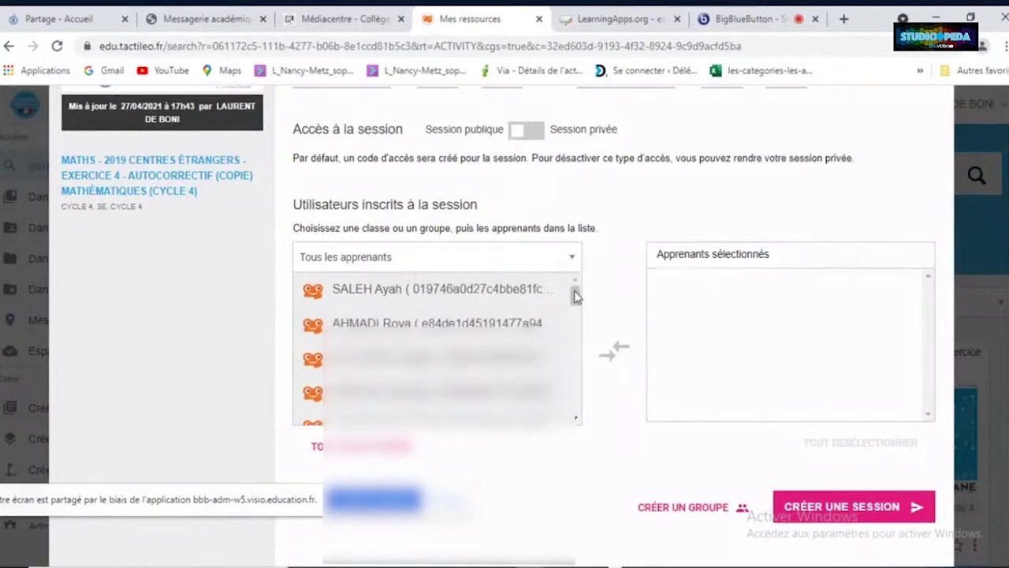
click(531, 324)
click(507, 325)
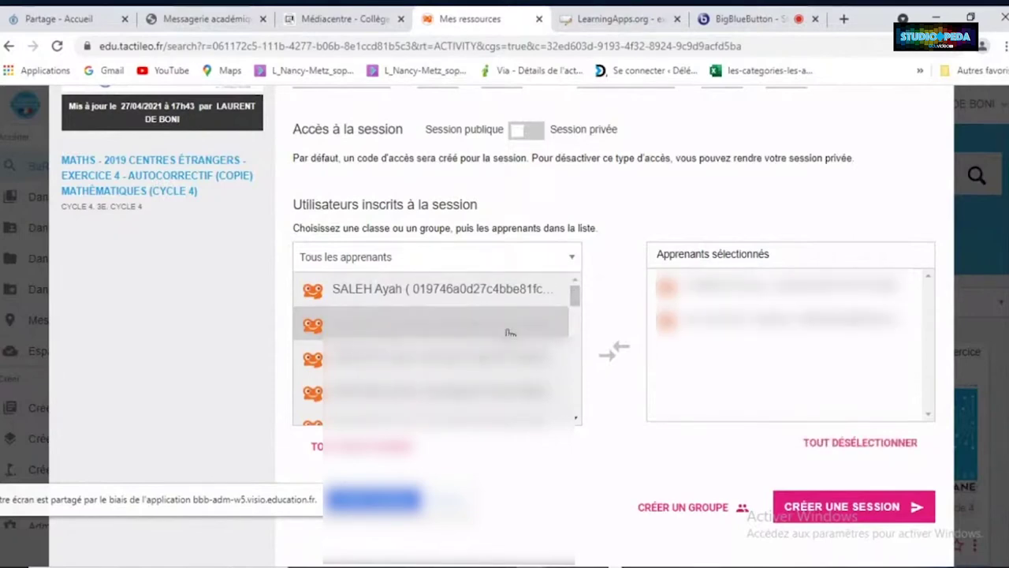
click(508, 325)
click(508, 326)
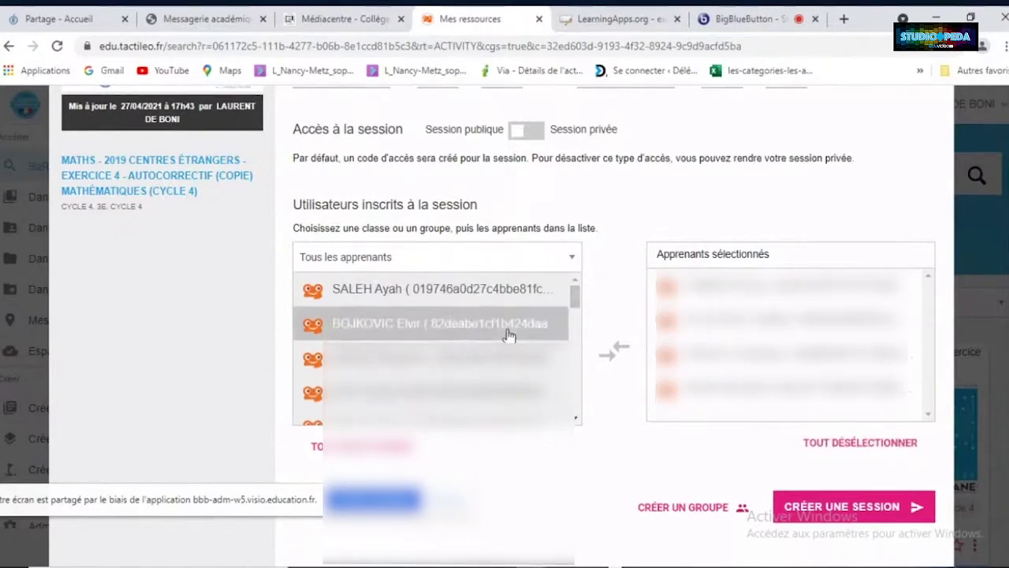
click(507, 330)
click(508, 330)
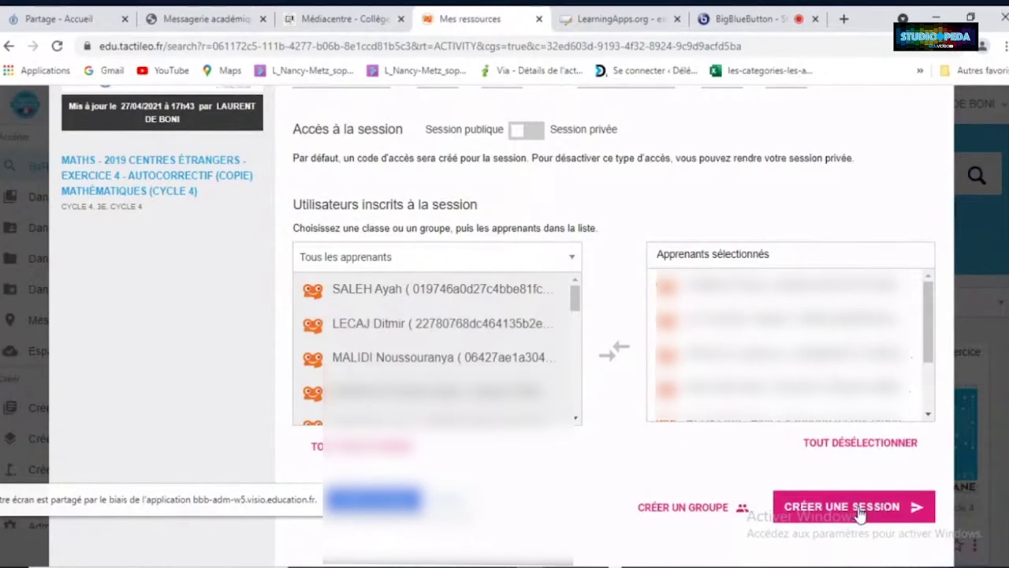
scroll(860, 514, up, 1)
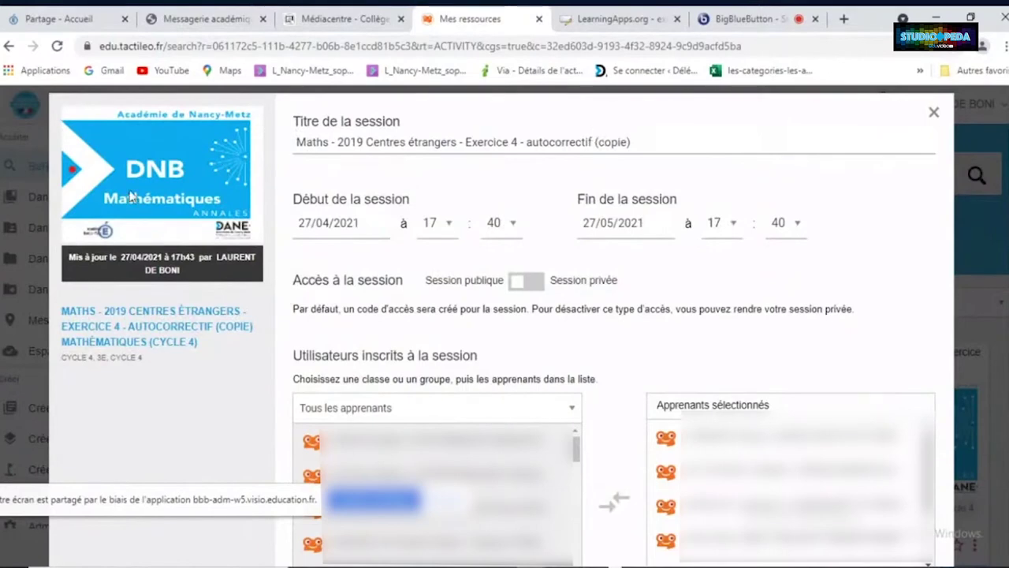
scroll(631, 338, down, 2)
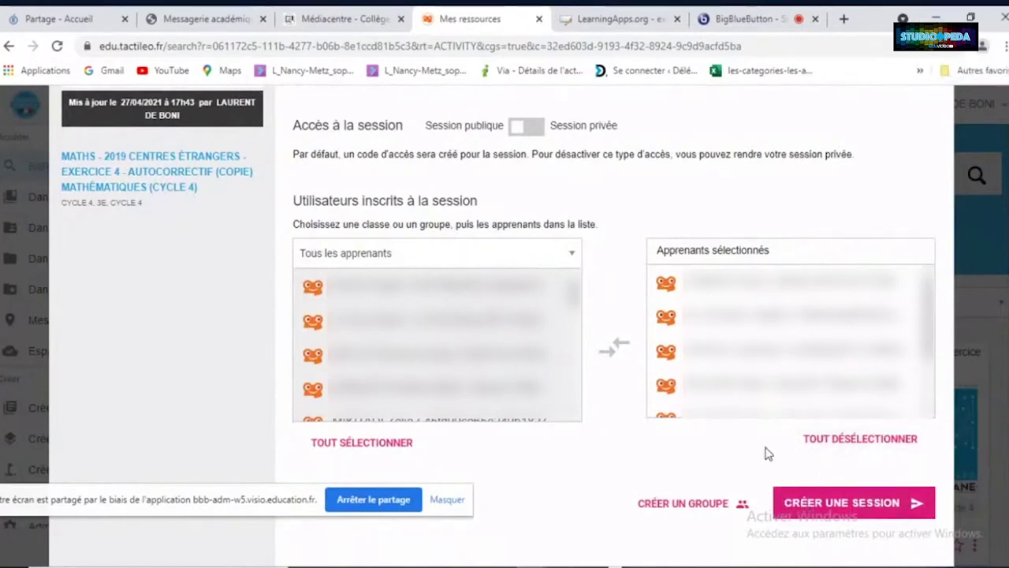
click(868, 444)
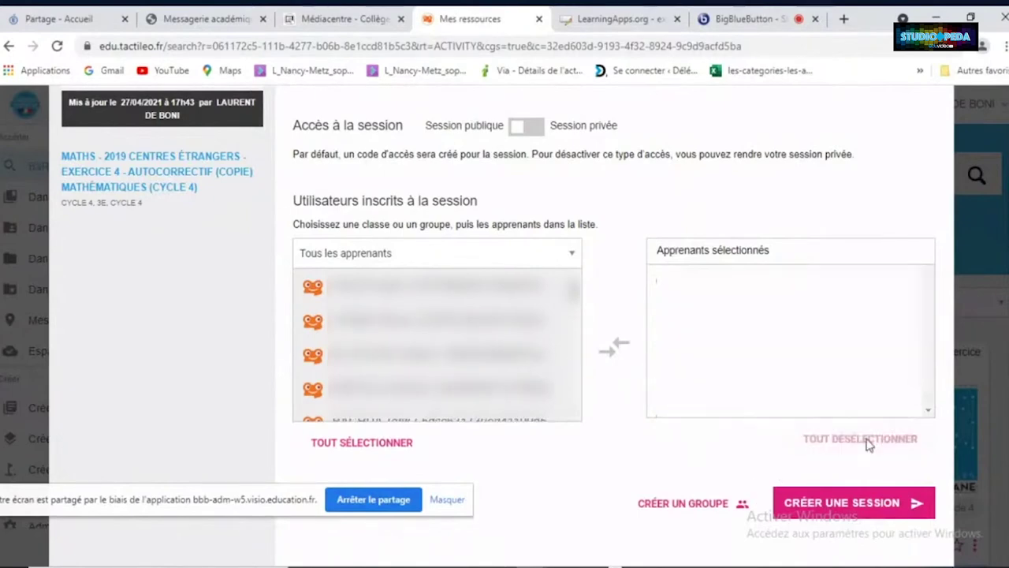
Create the public session without enrolled learners and show its access link and QR code
click(856, 505)
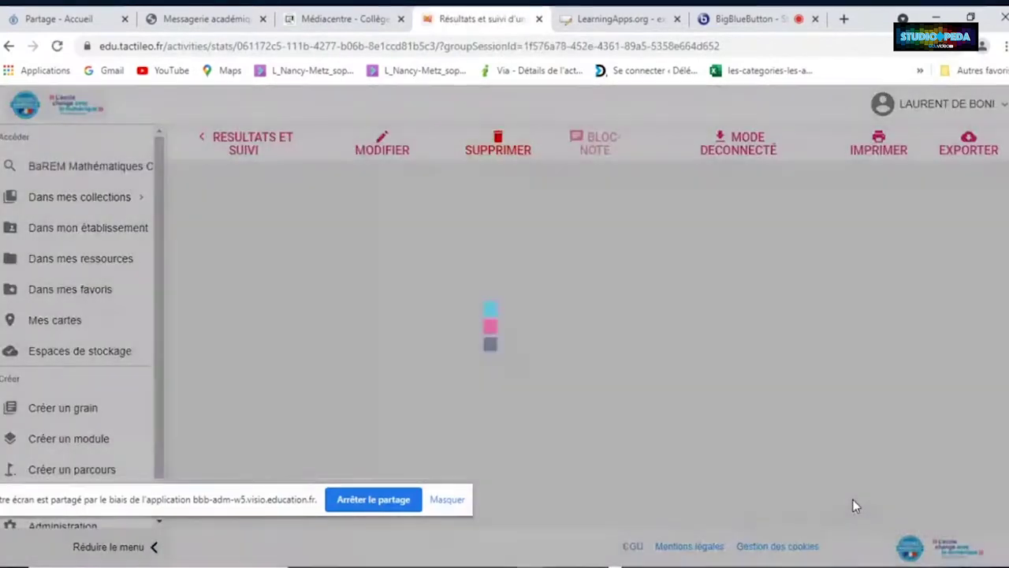
scroll(694, 331, down, 1)
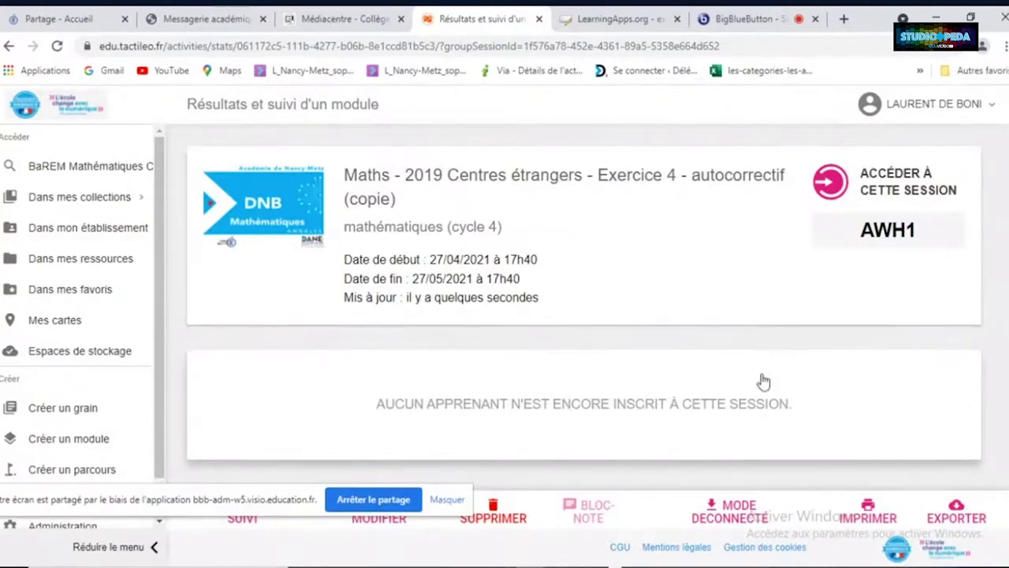
click(869, 197)
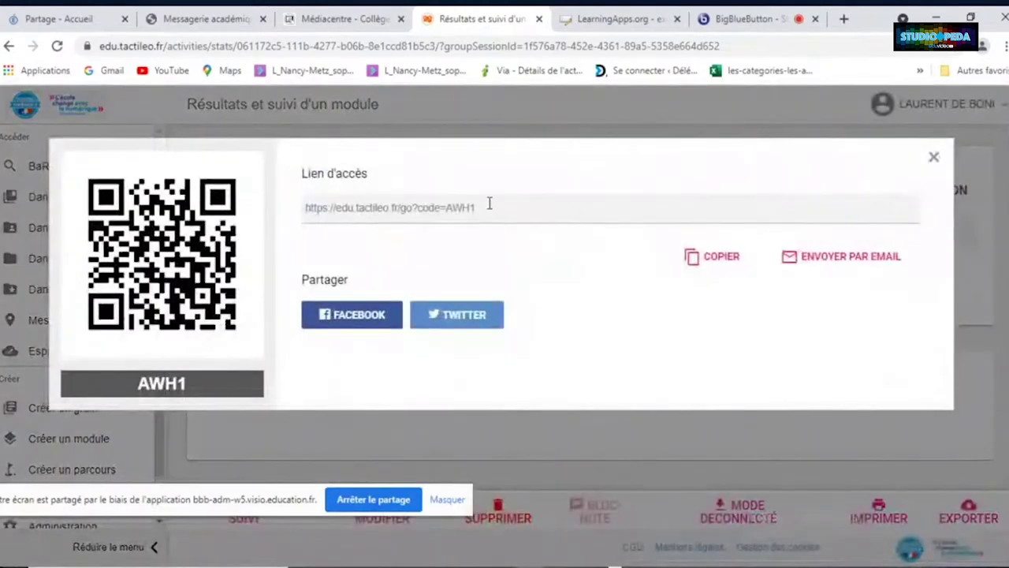
drag(489, 204, 279, 209)
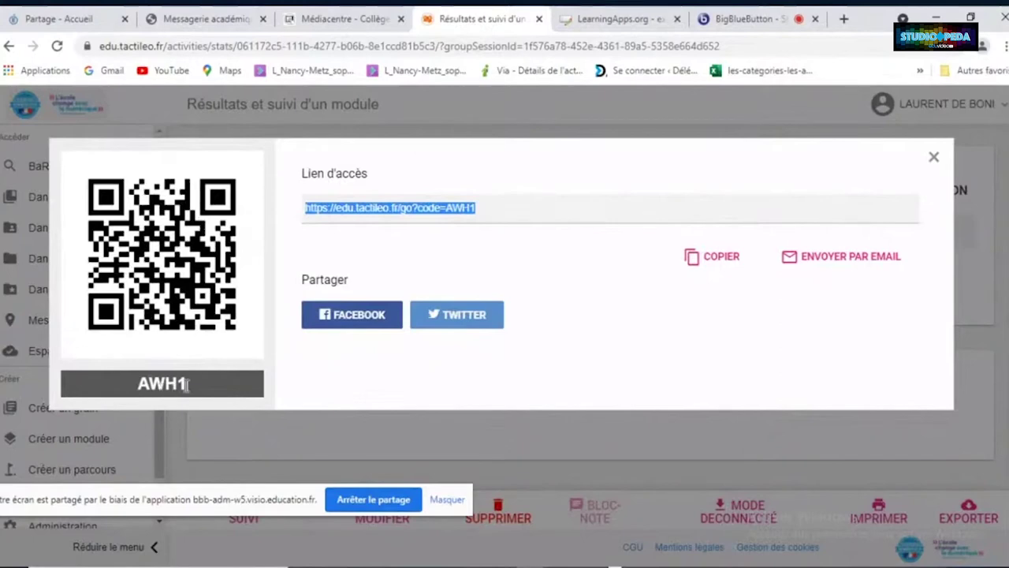
click(487, 205)
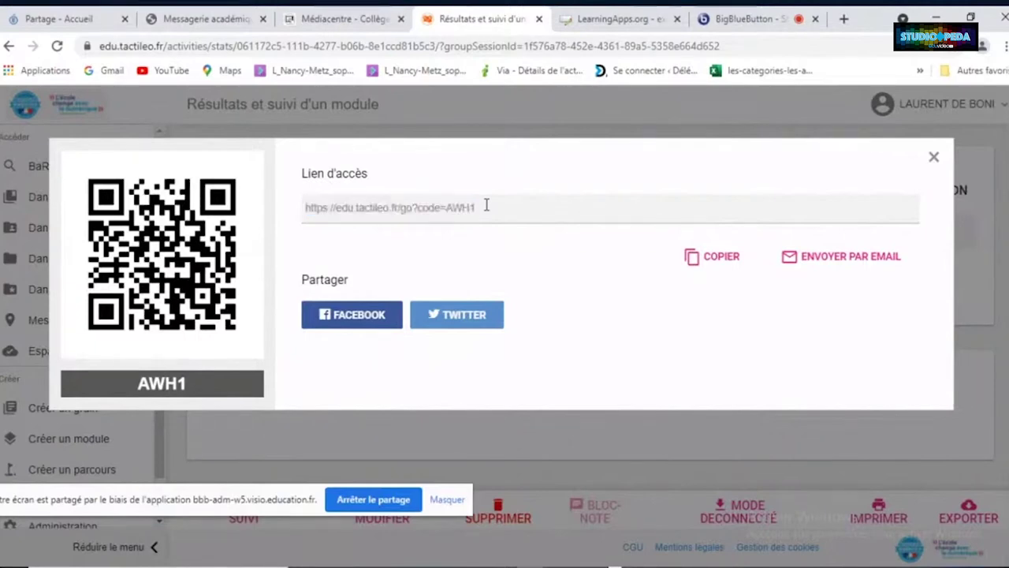
Copy the session's full access link and close the sharing dialog
click(487, 205)
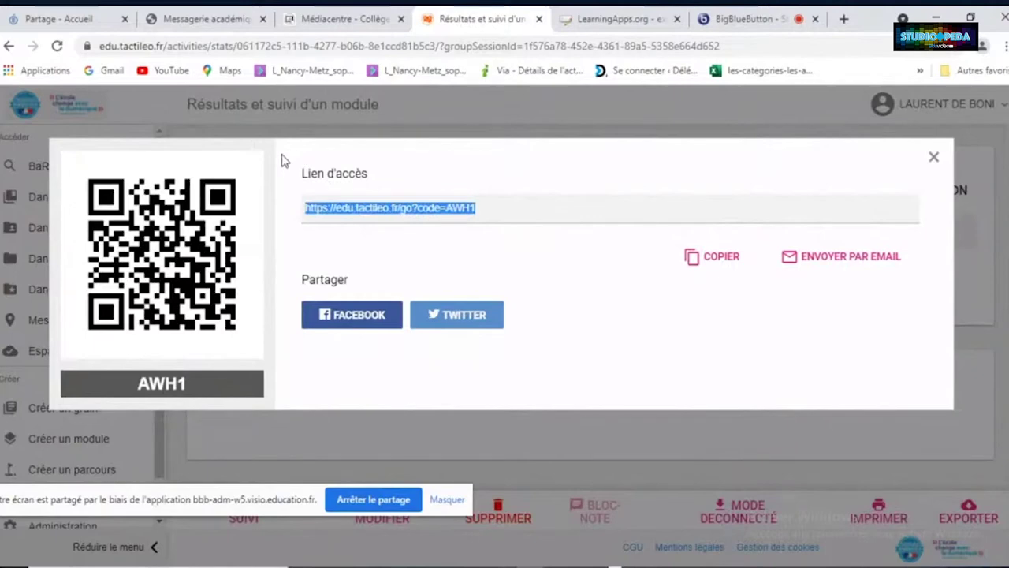
right_click(374, 211)
click(409, 224)
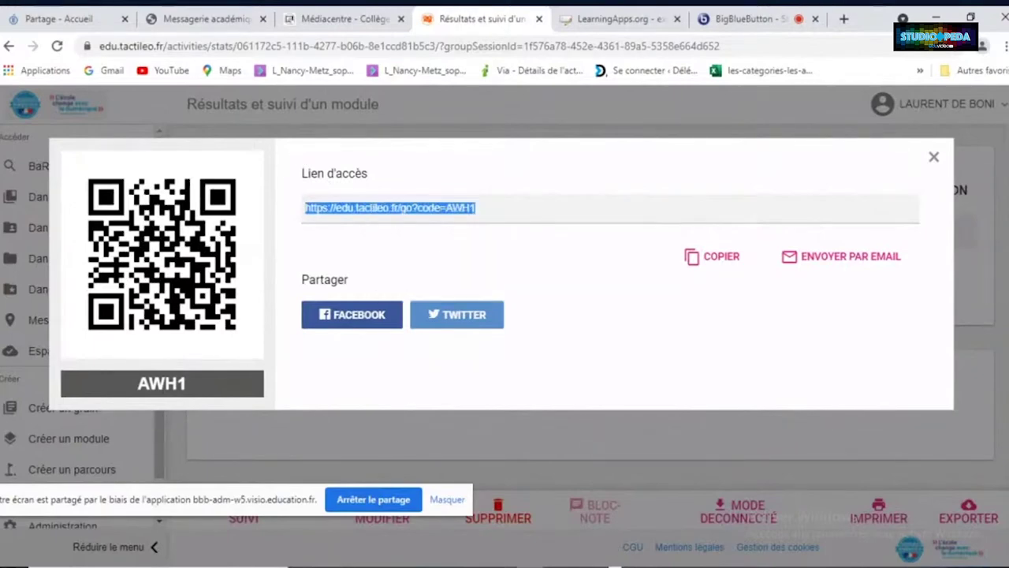
mouse_move(591, 565)
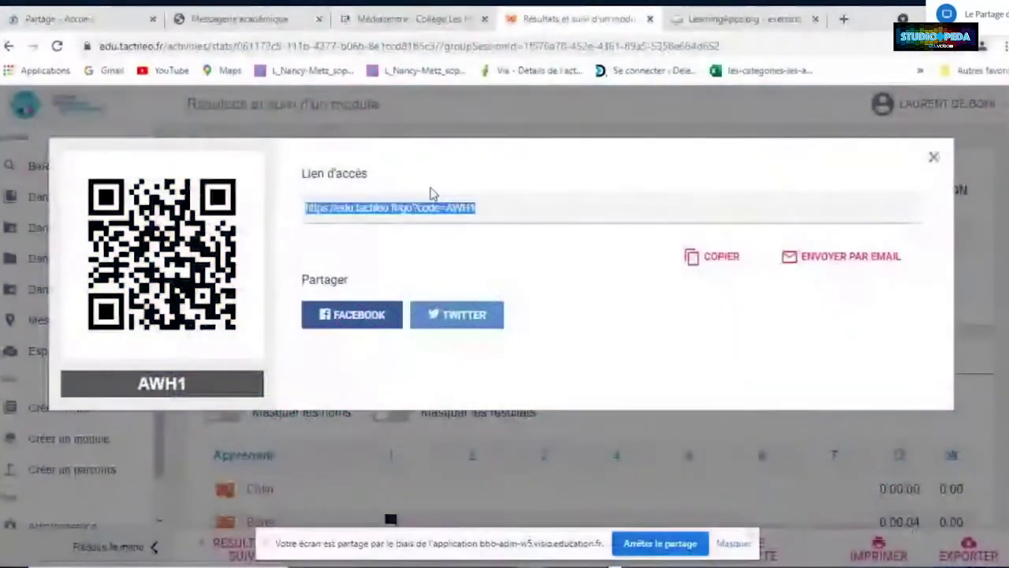
click(933, 158)
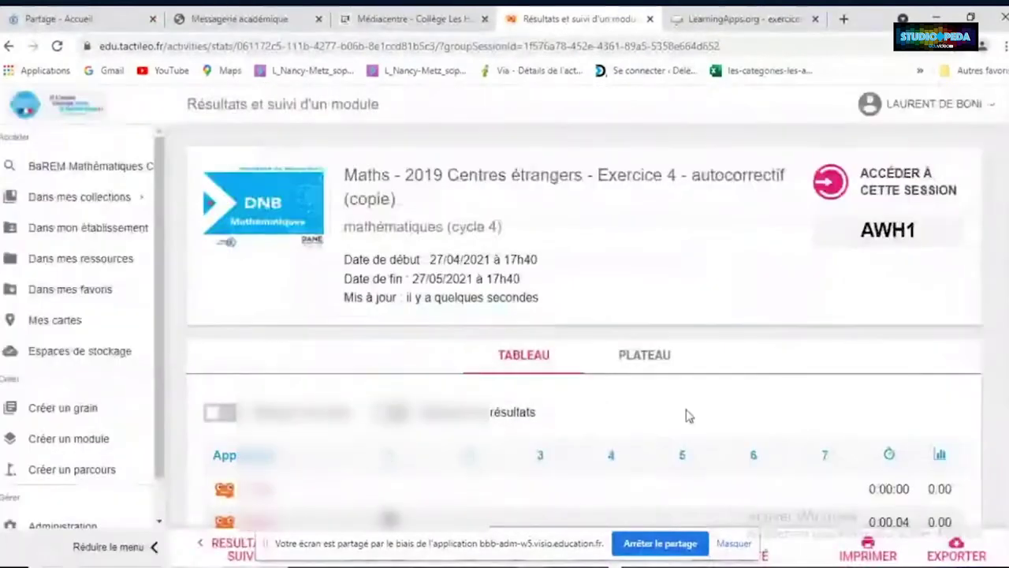
Examine the live results table for each learner's answers, time spent and score, moving the screen-sharing notice clear of the session actions
scroll(687, 414, down, 2)
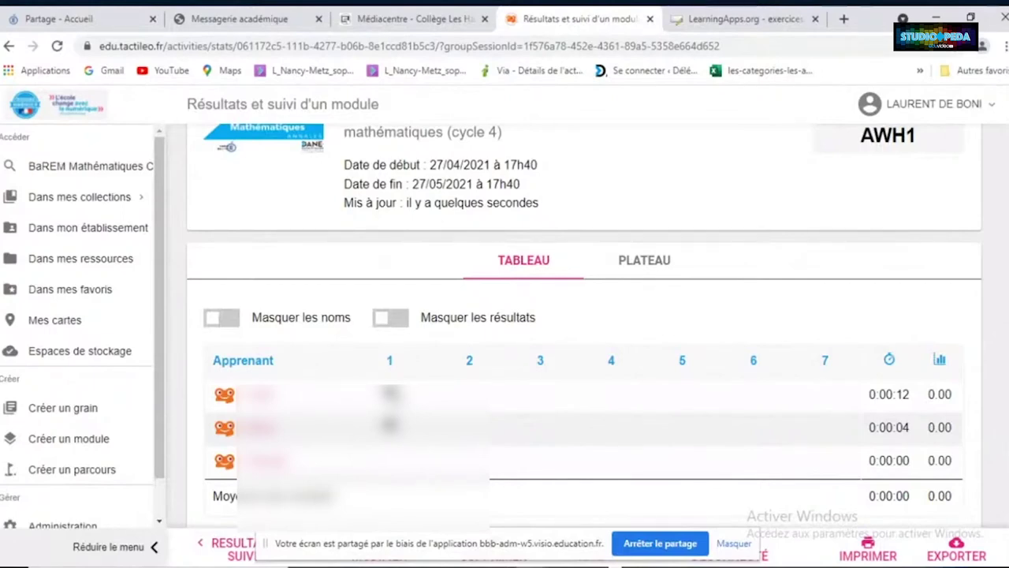
scroll(375, 430, down, 1)
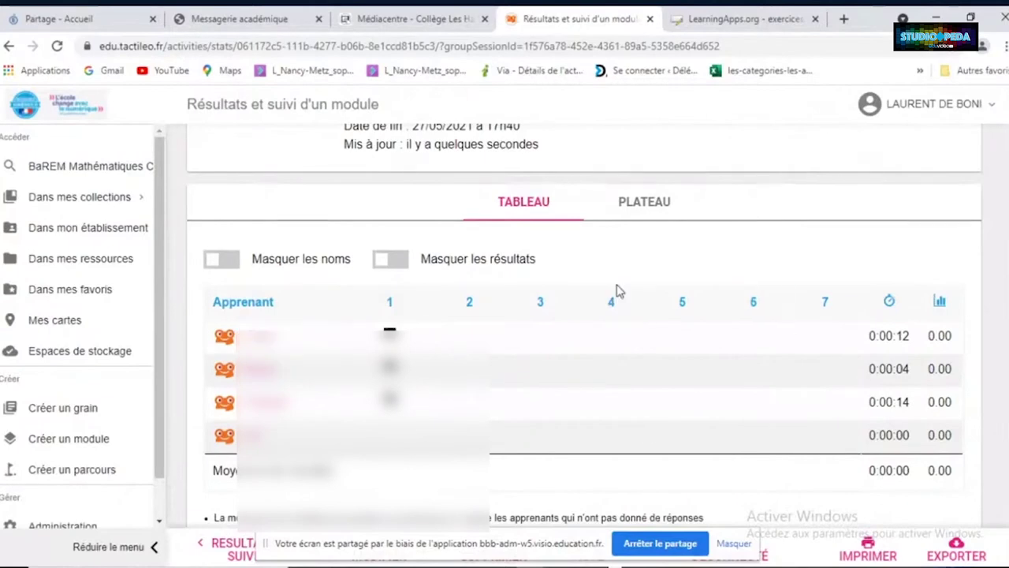
scroll(615, 288, up, 1)
scroll(617, 292, down, 1)
scroll(618, 292, down, 1)
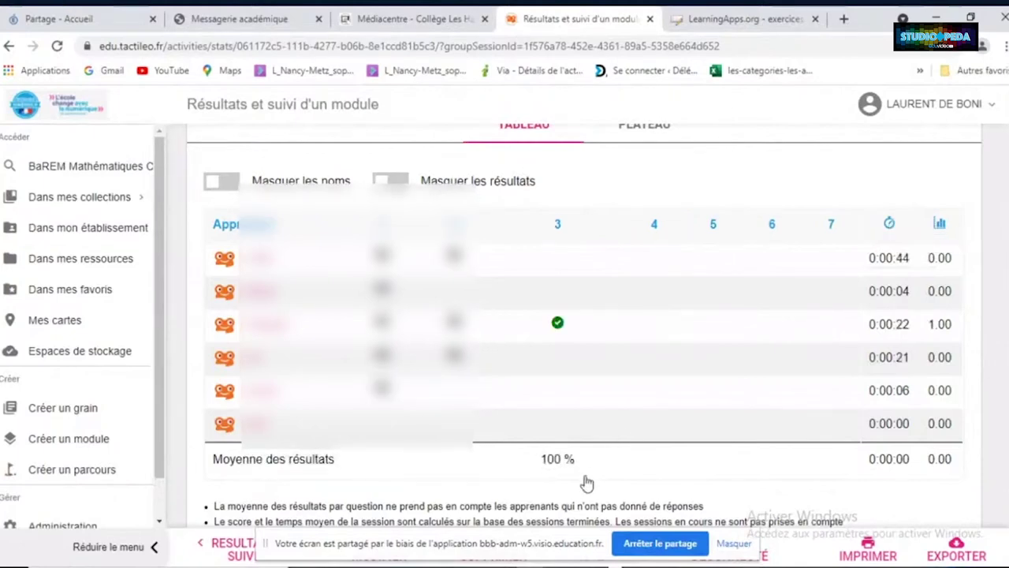
scroll(591, 478, down, 2)
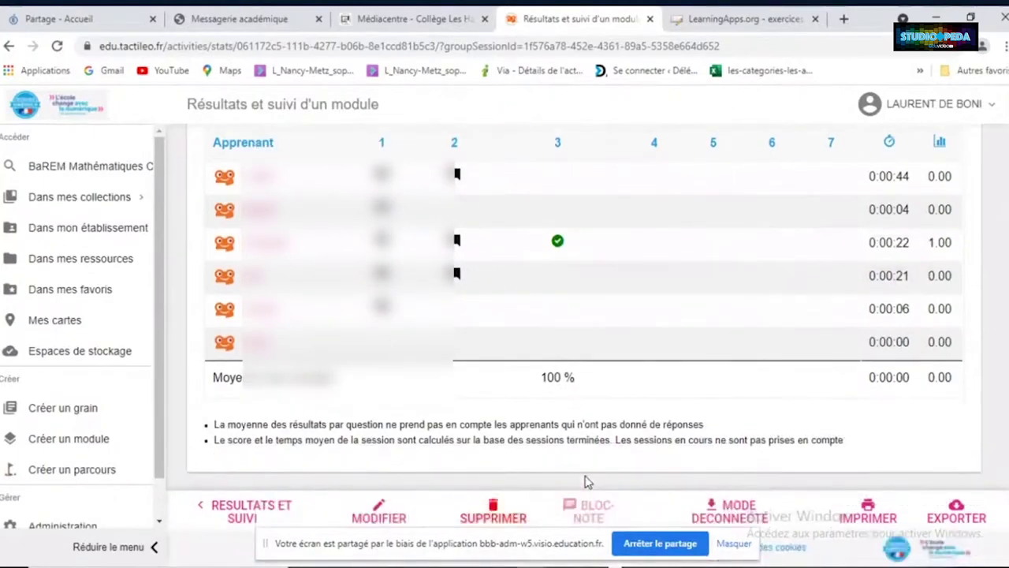
scroll(588, 481, up, 1)
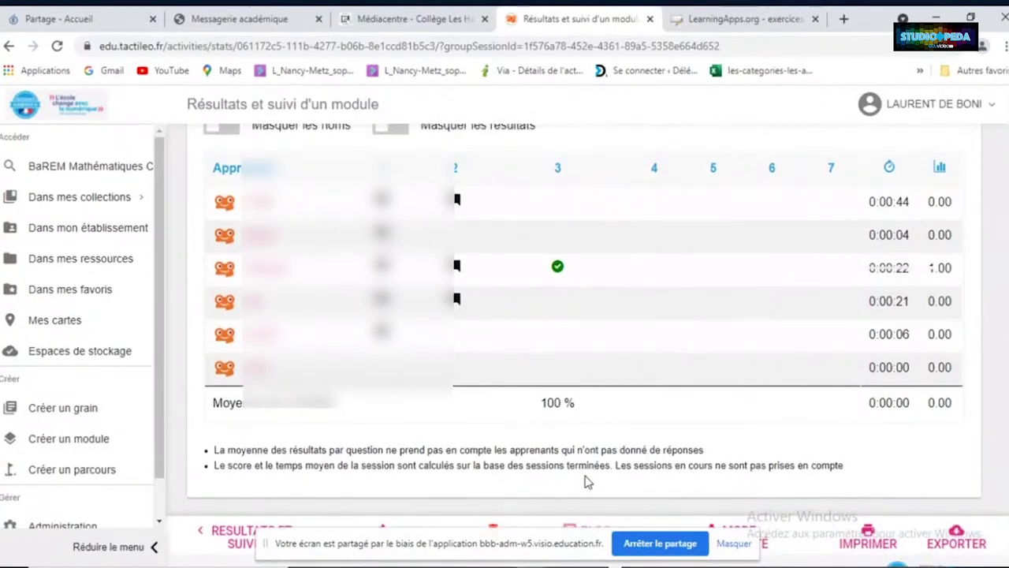
scroll(586, 481, down, 1)
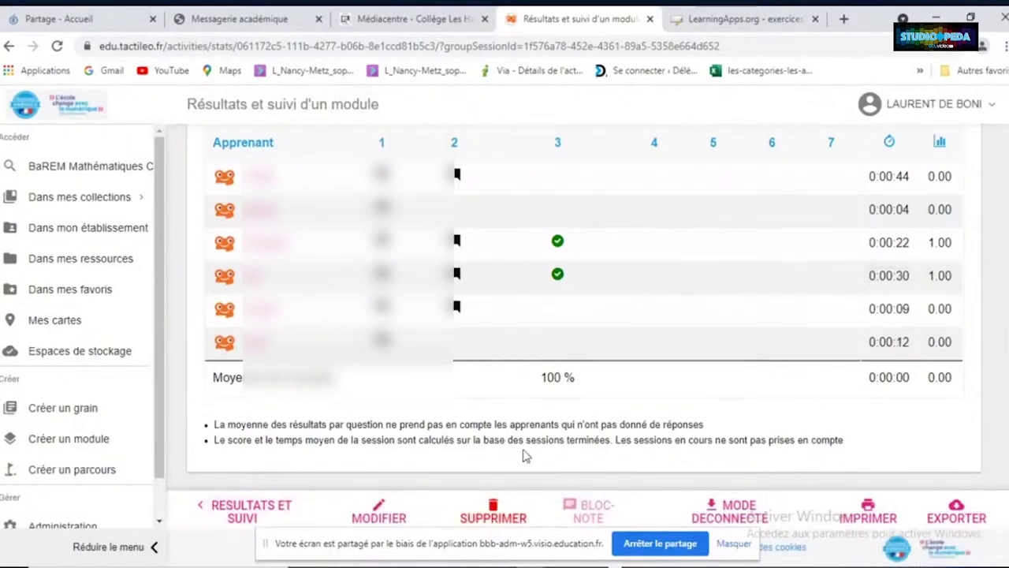
scroll(525, 454, up, 1)
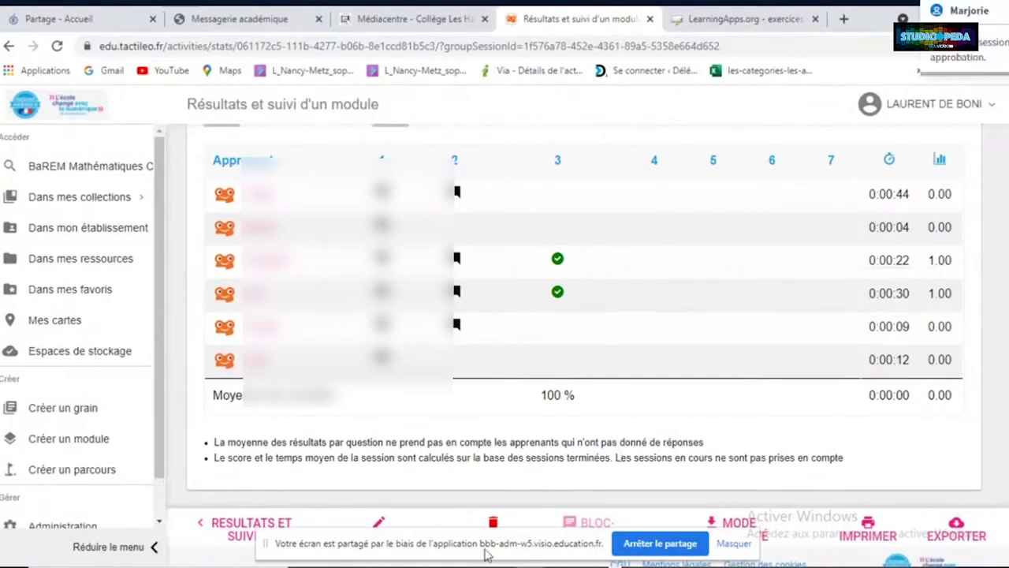
drag(485, 552, 338, 567)
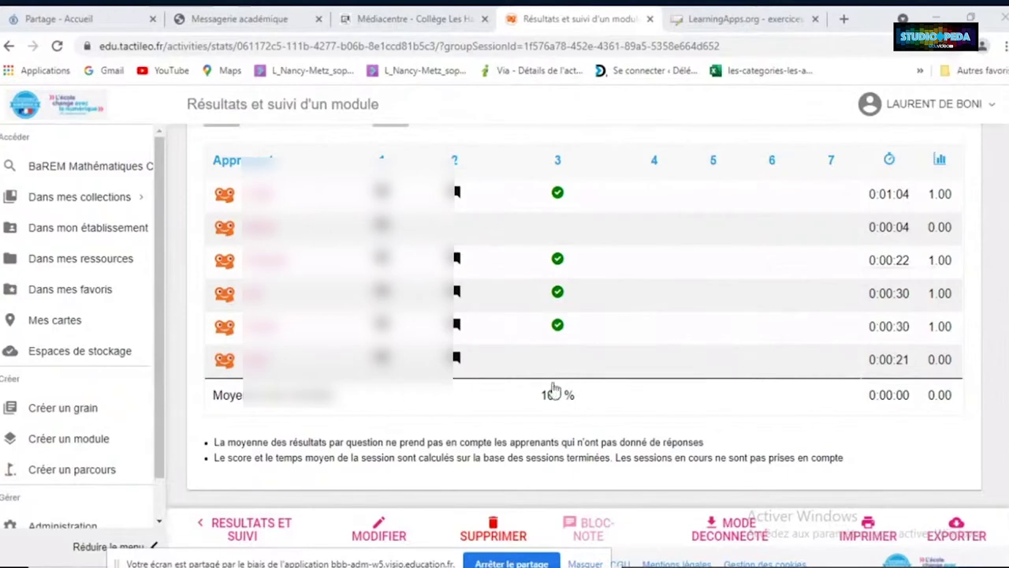
scroll(806, 427, down, 1)
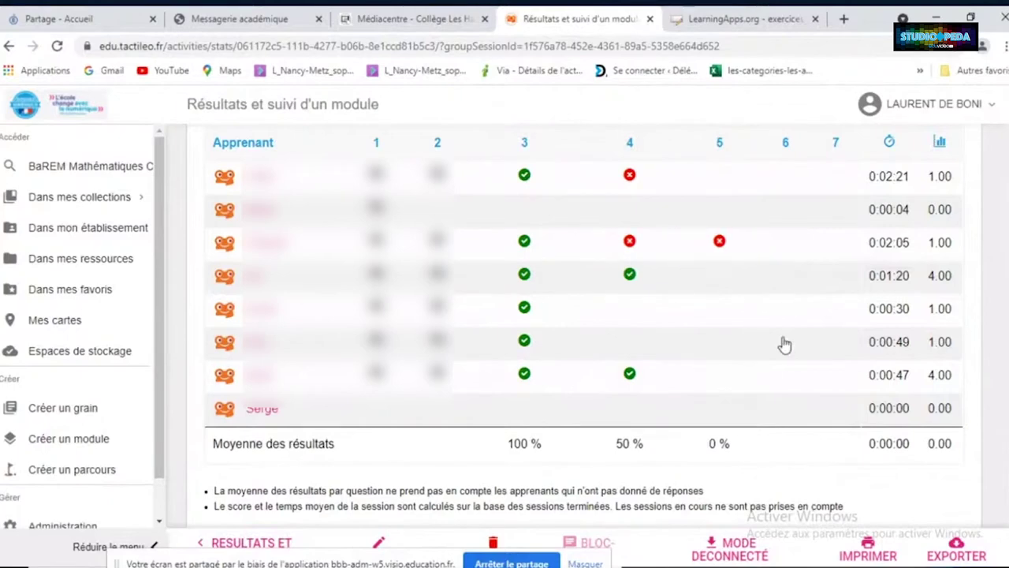
Sort the learners' results table by score, trying ascending order before returning to highest scores first
click(942, 146)
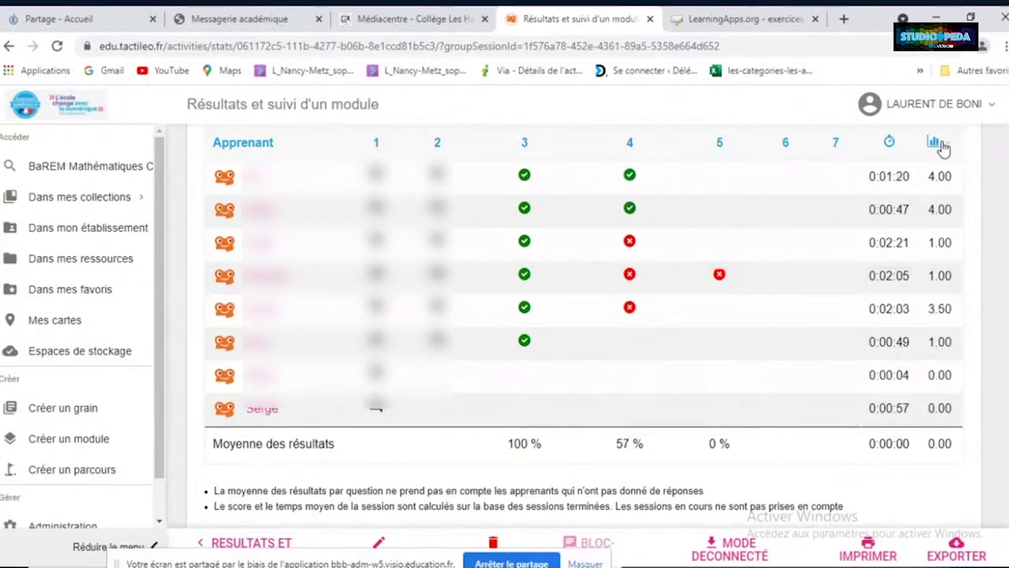
click(943, 148)
click(943, 148)
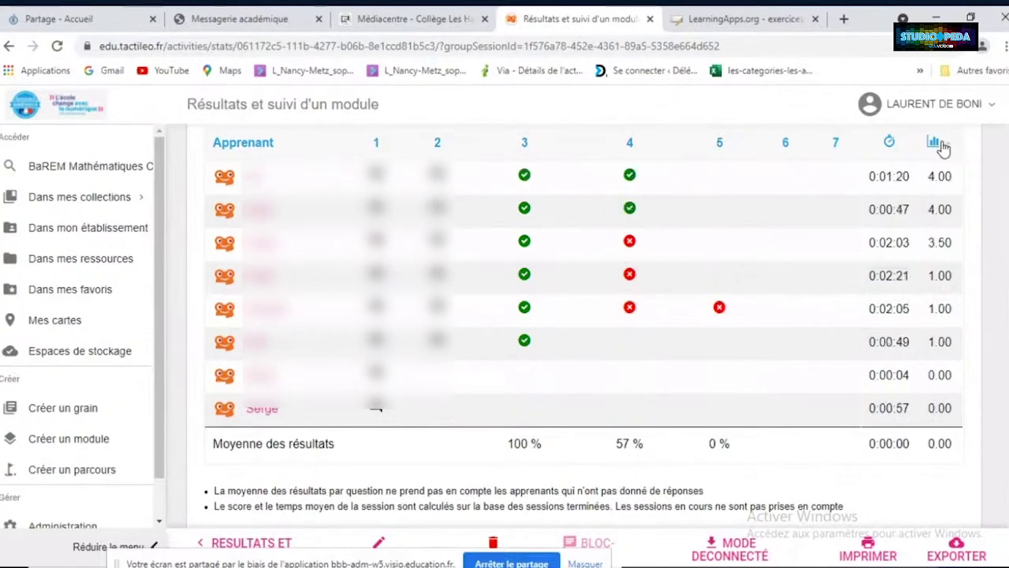
click(943, 148)
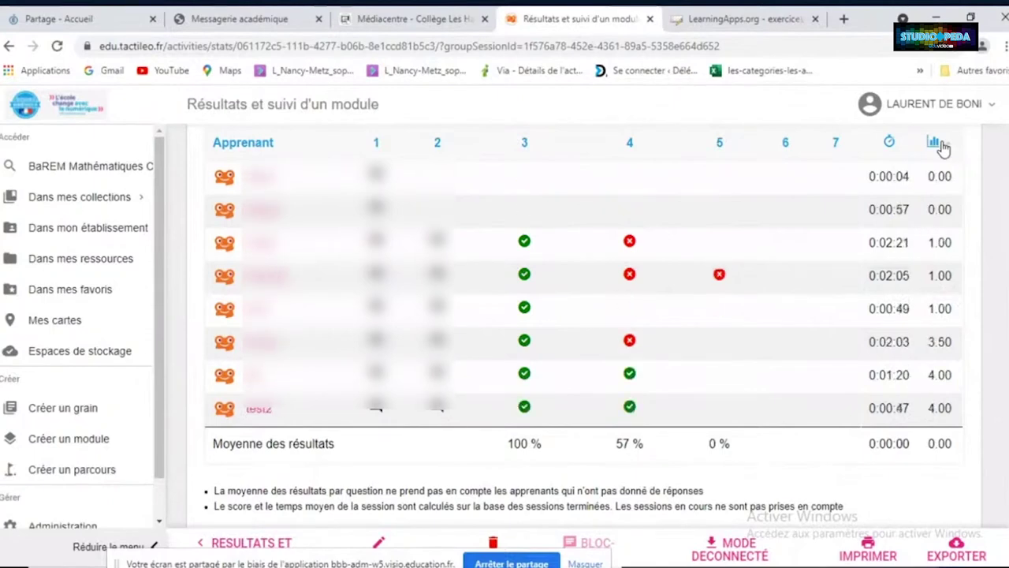
click(943, 148)
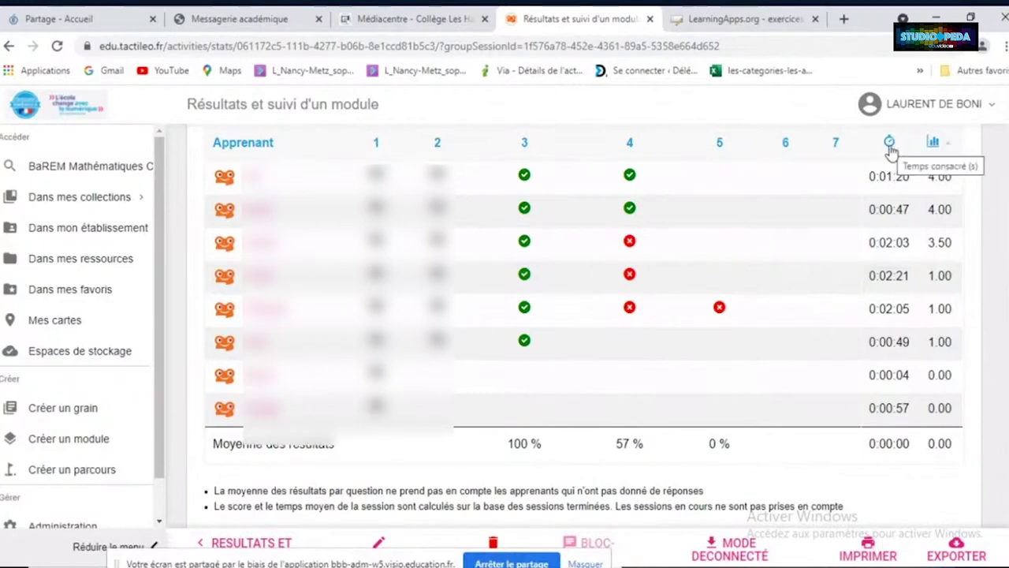
Switch the session results to the Plateau view and examine the learners' progress bars and medals
scroll(623, 276, up, 2)
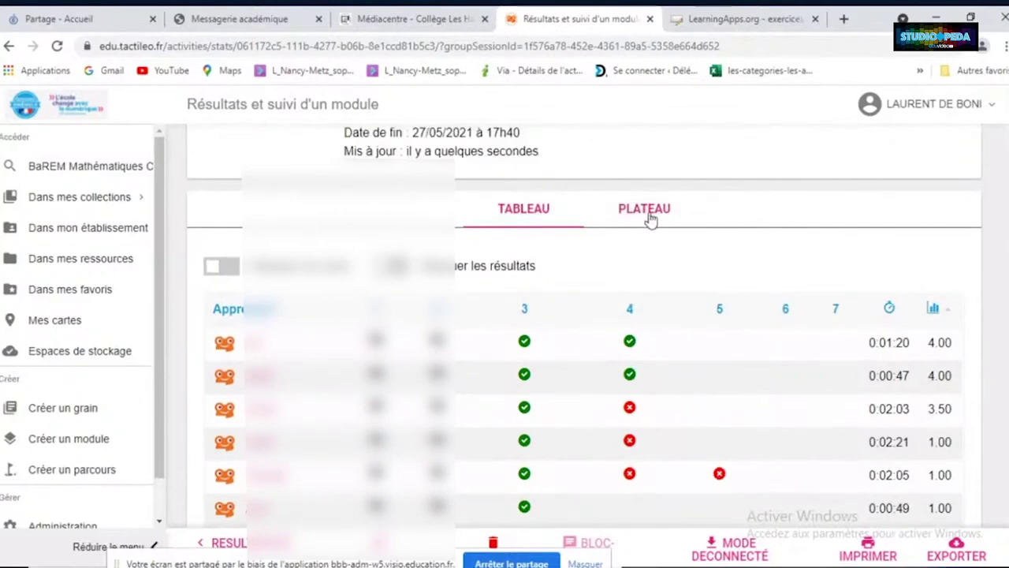
click(648, 209)
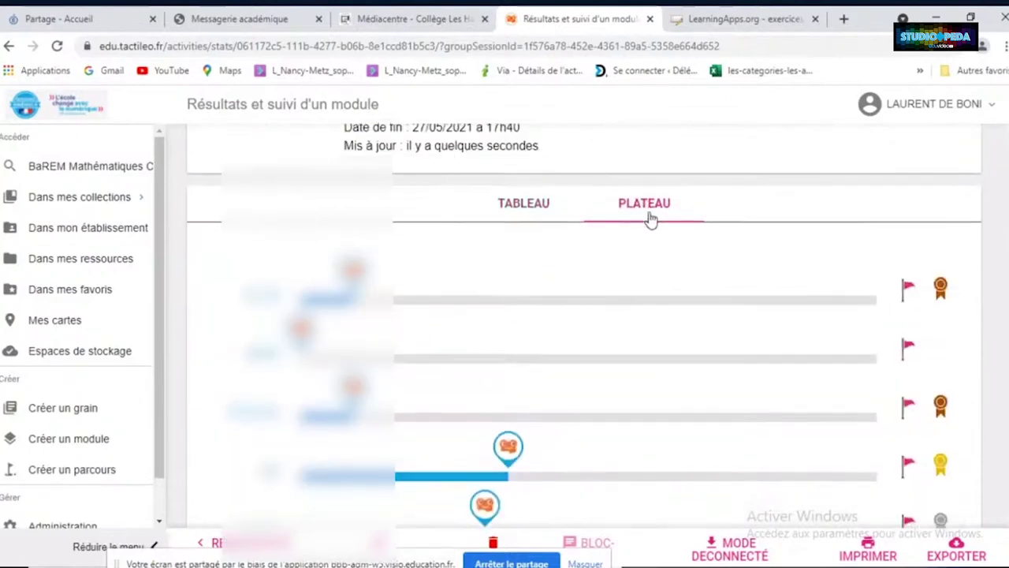
scroll(652, 219, down, 1)
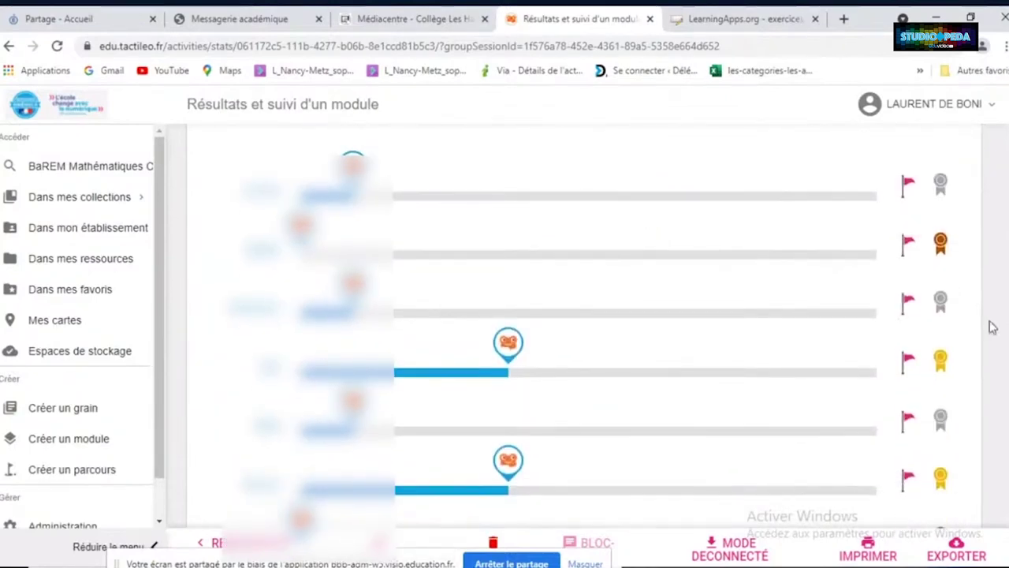
scroll(973, 328, down, 1)
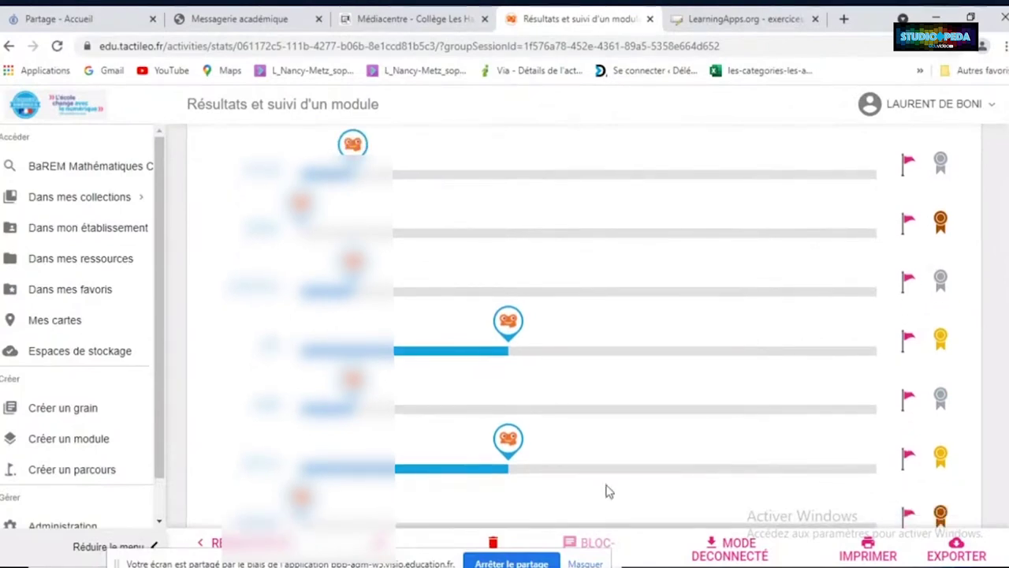
scroll(607, 491, down, 1)
scroll(607, 491, up, 1)
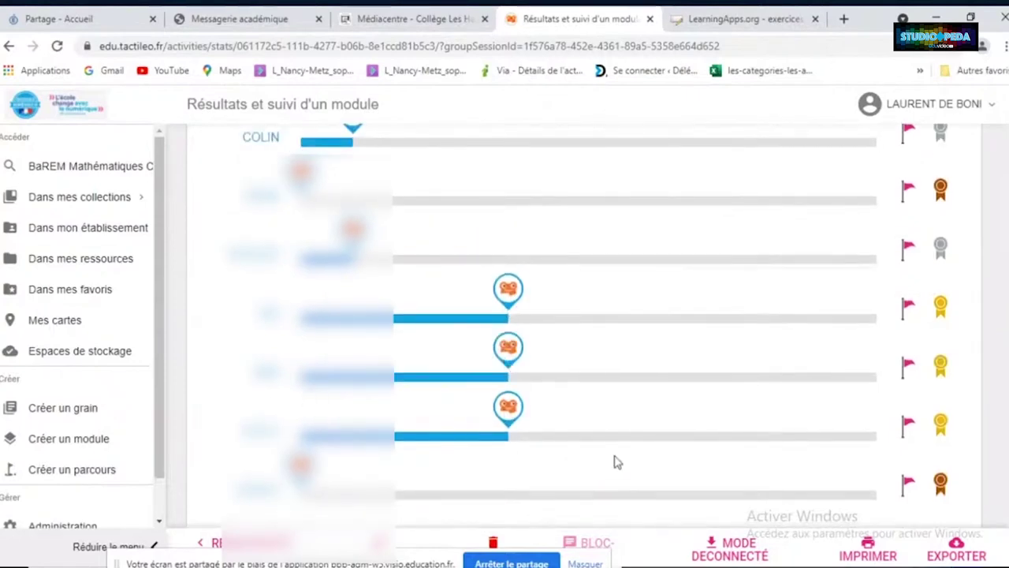
scroll(653, 442, up, 1)
scroll(928, 210, up, 1)
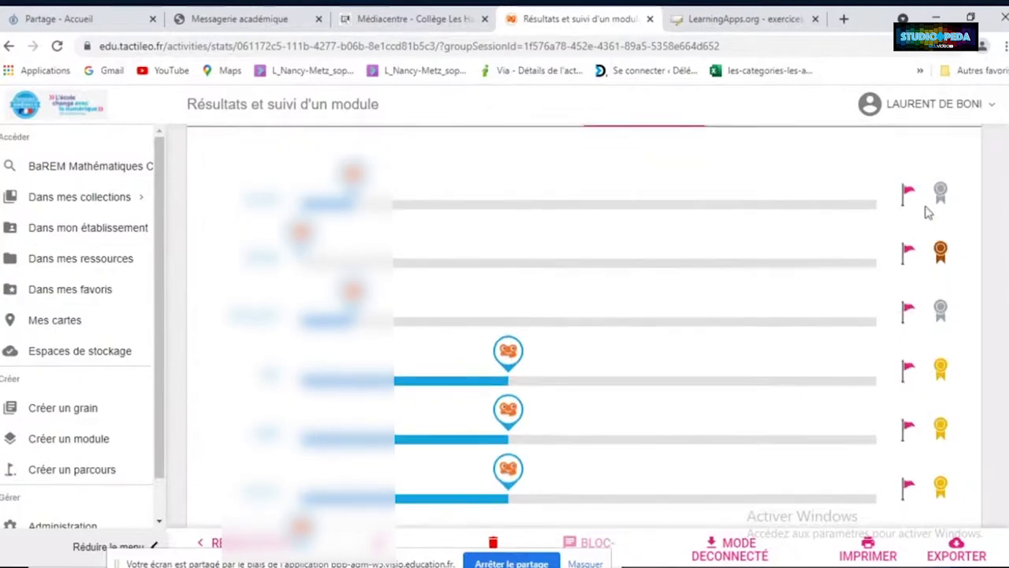
scroll(939, 280, down, 1)
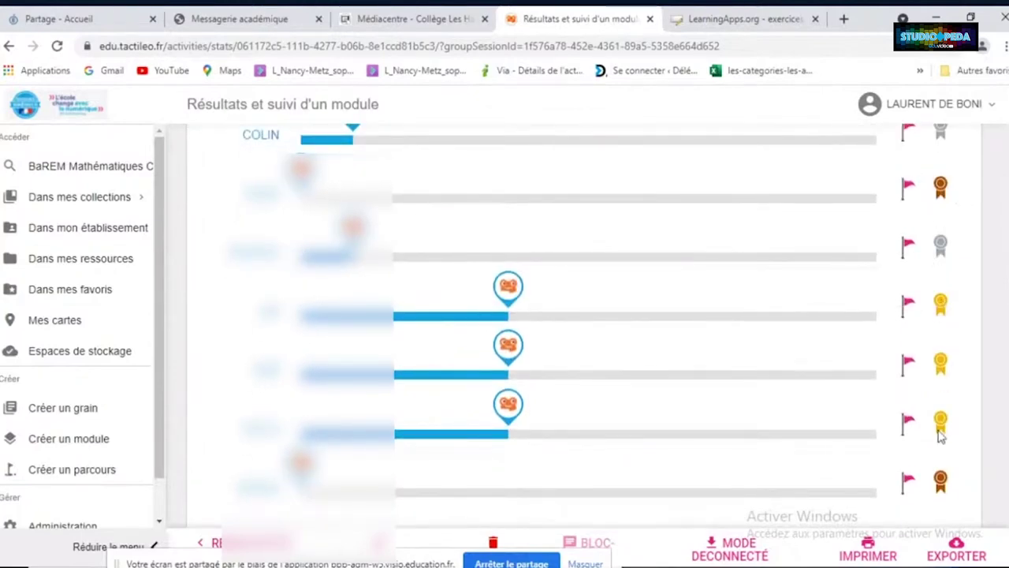
scroll(946, 371, up, 1)
right_click(946, 368)
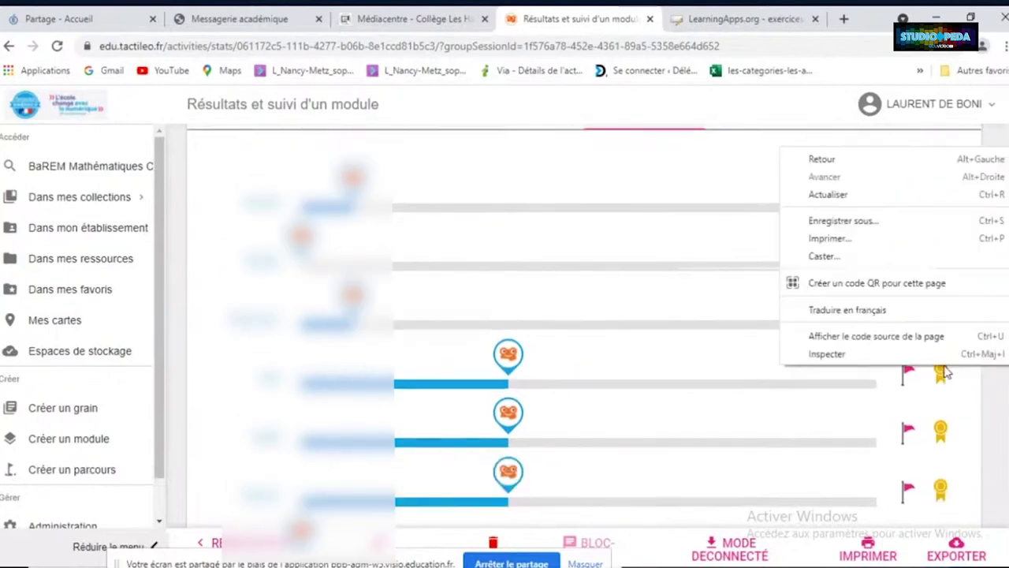
click(561, 189)
Follow the learners' advancing markers and changing medal rankings through the whole Plateau, down to the last learner
scroll(560, 189, up, 1)
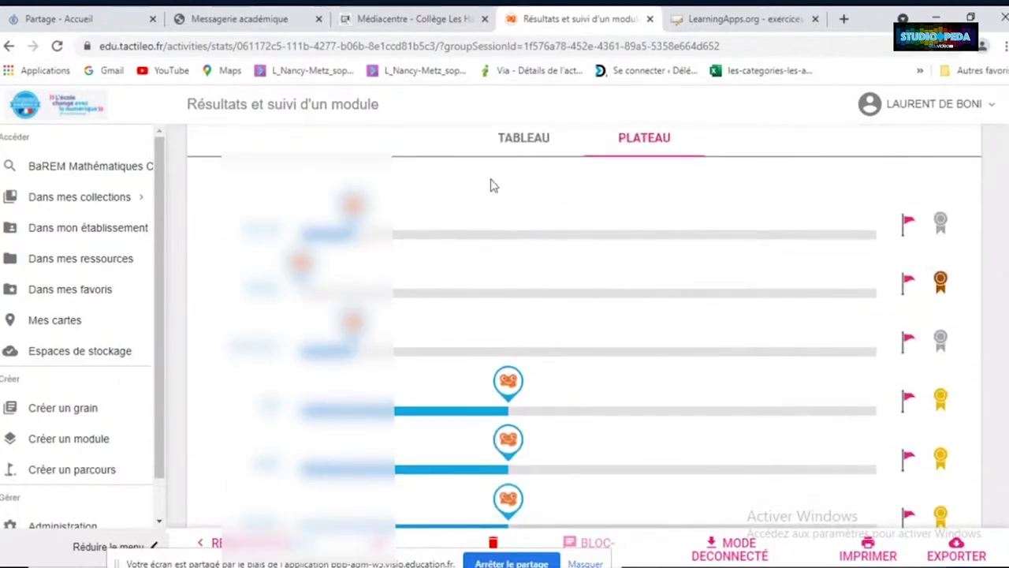
scroll(647, 338, down, 1)
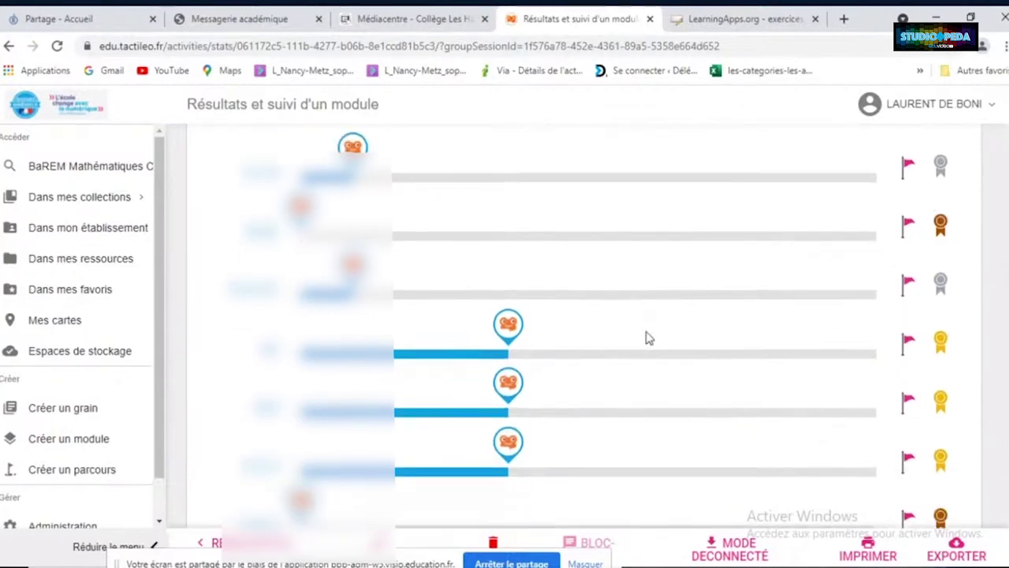
scroll(650, 332, down, 1)
scroll(650, 332, up, 1)
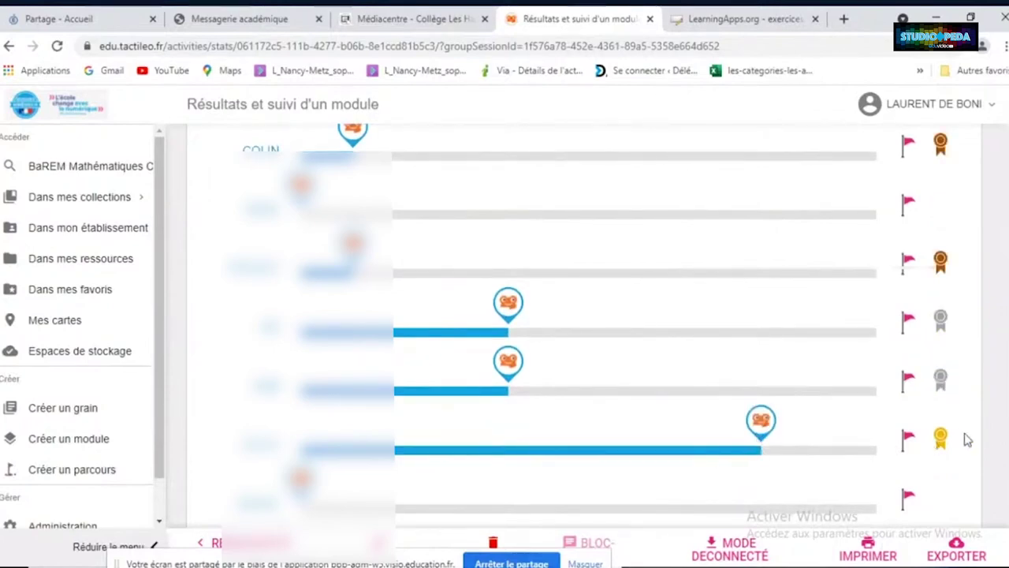
scroll(968, 439, down, 1)
scroll(969, 439, up, 2)
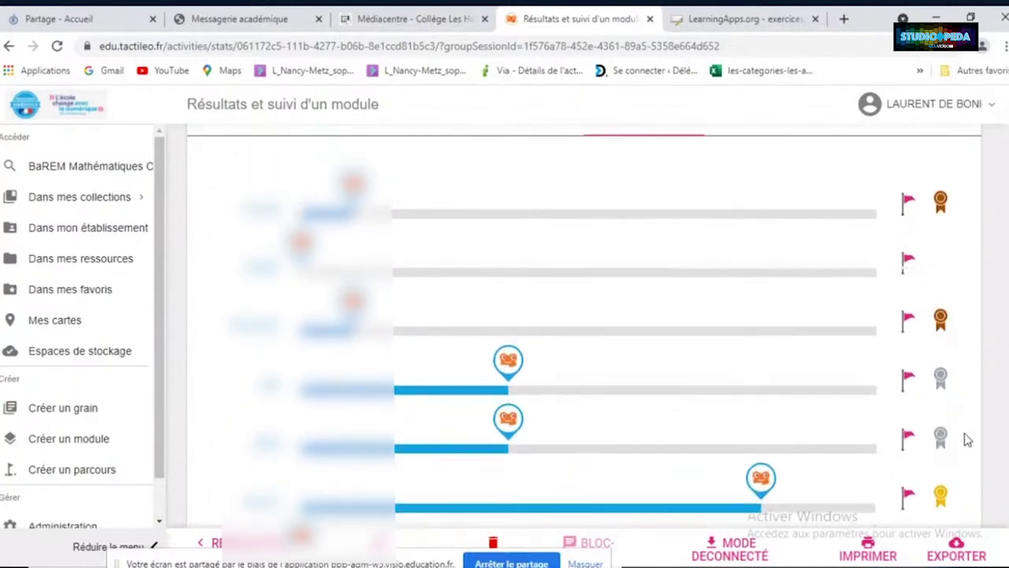
scroll(968, 439, up, 2)
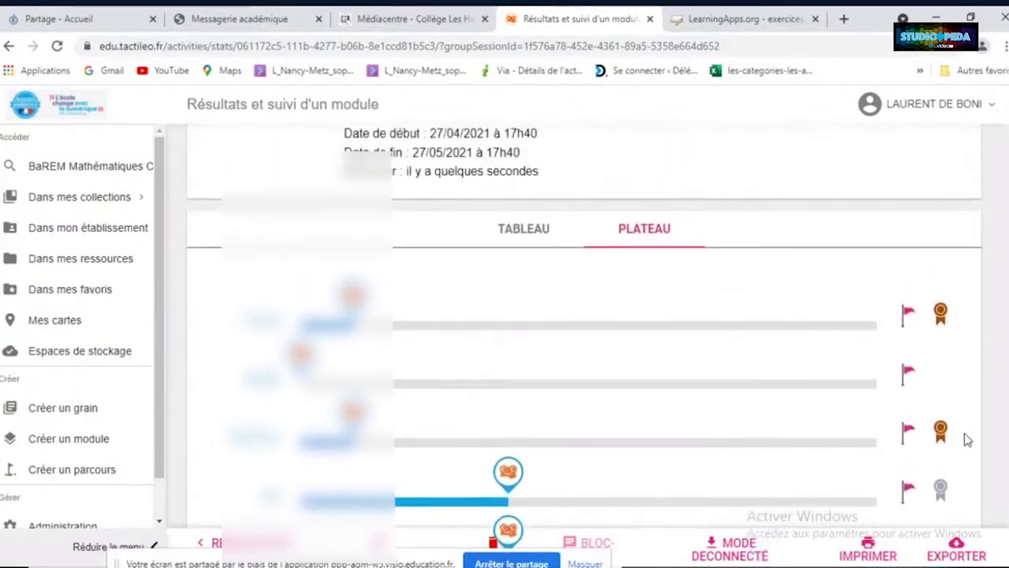
scroll(968, 439, up, 1)
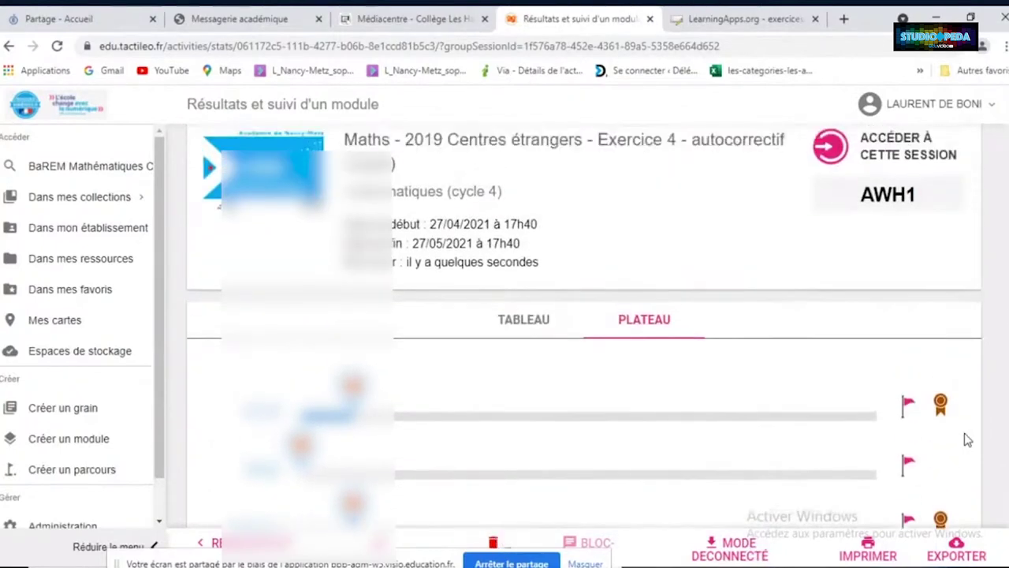
scroll(969, 439, down, 5)
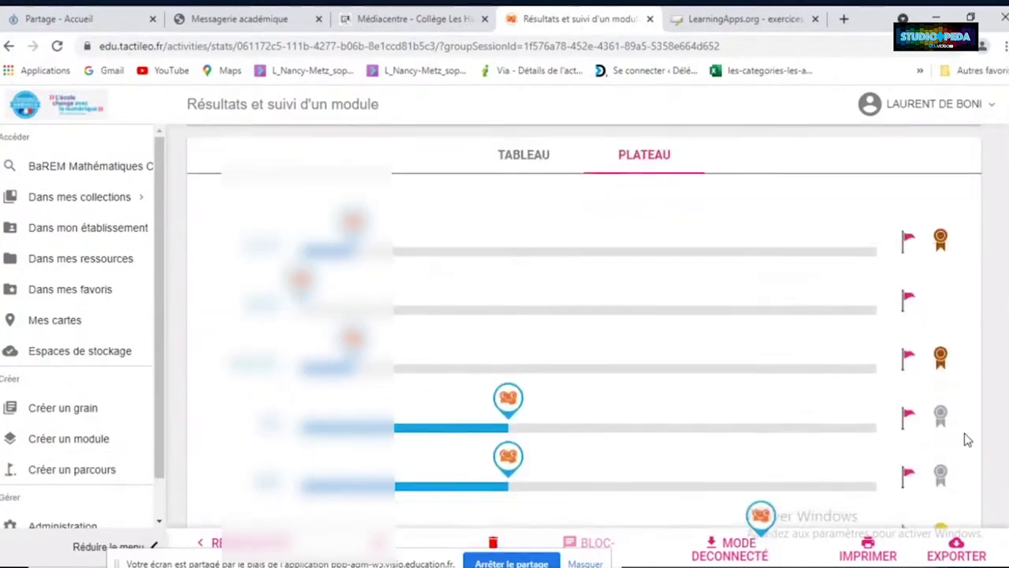
scroll(969, 439, down, 1)
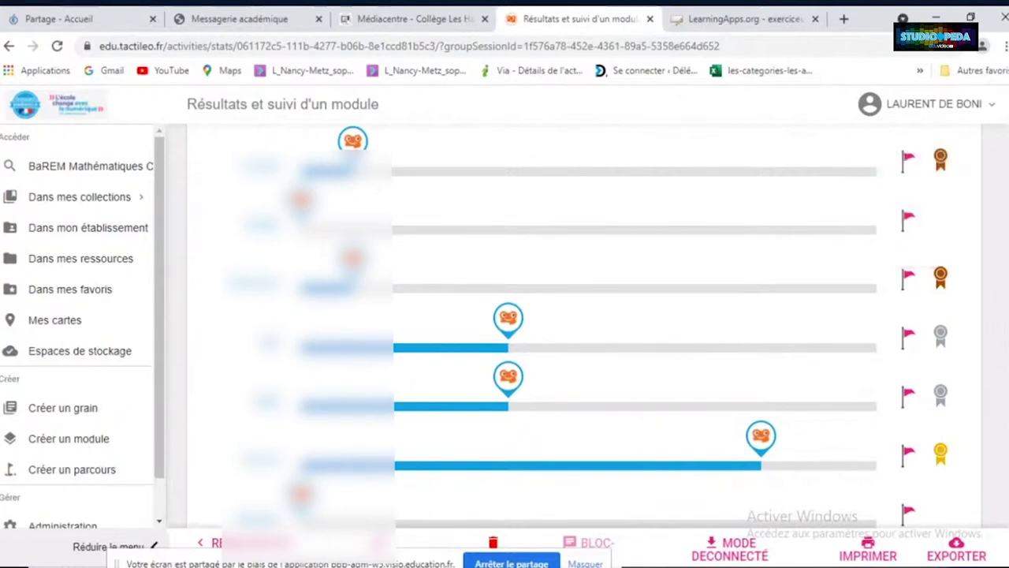
scroll(533, 315, down, 1)
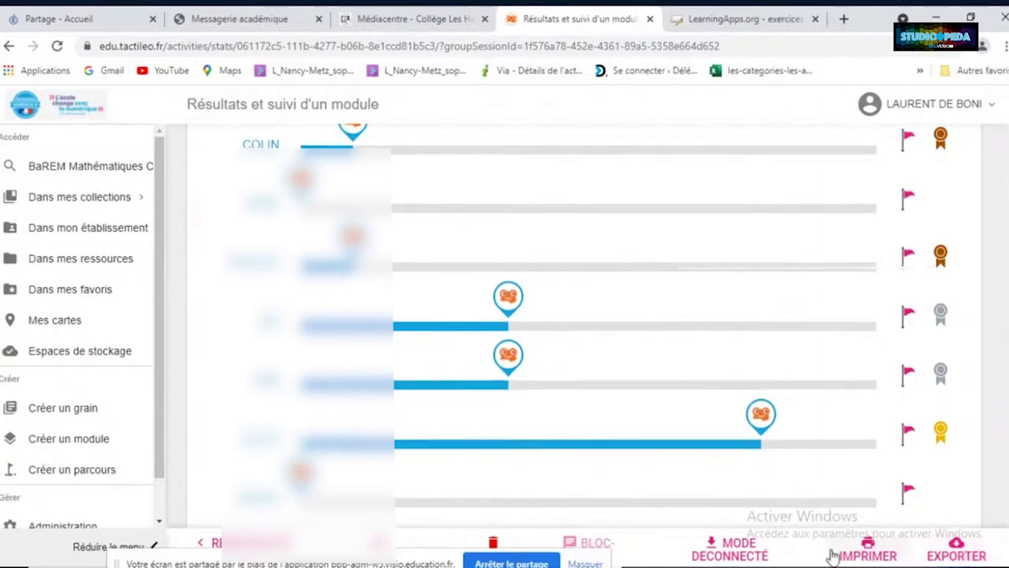
scroll(826, 556, down, 1)
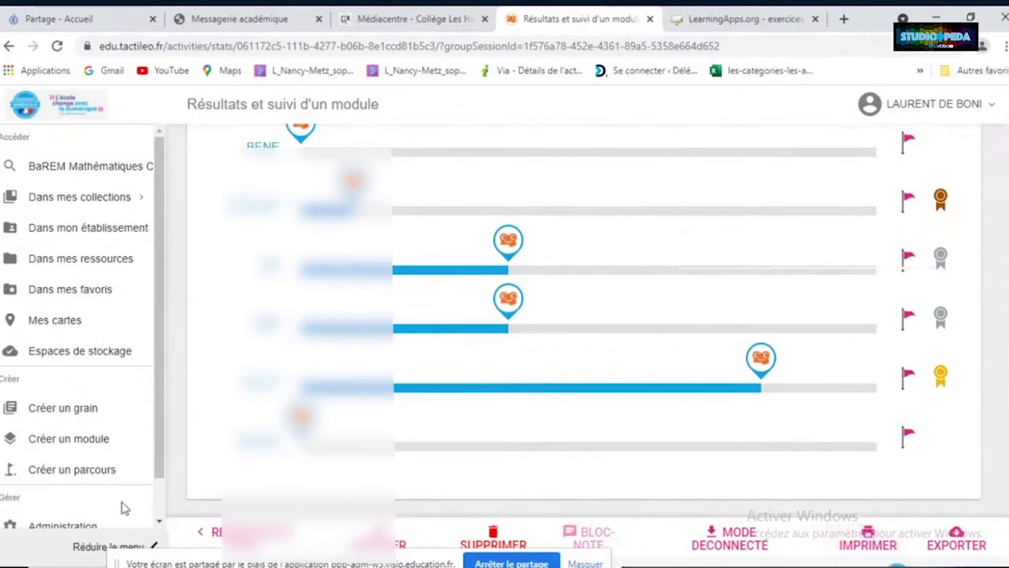
Compare the learners' progress bars with their updated medals on the Plateau, including the session details above them
scroll(124, 508, down, 1)
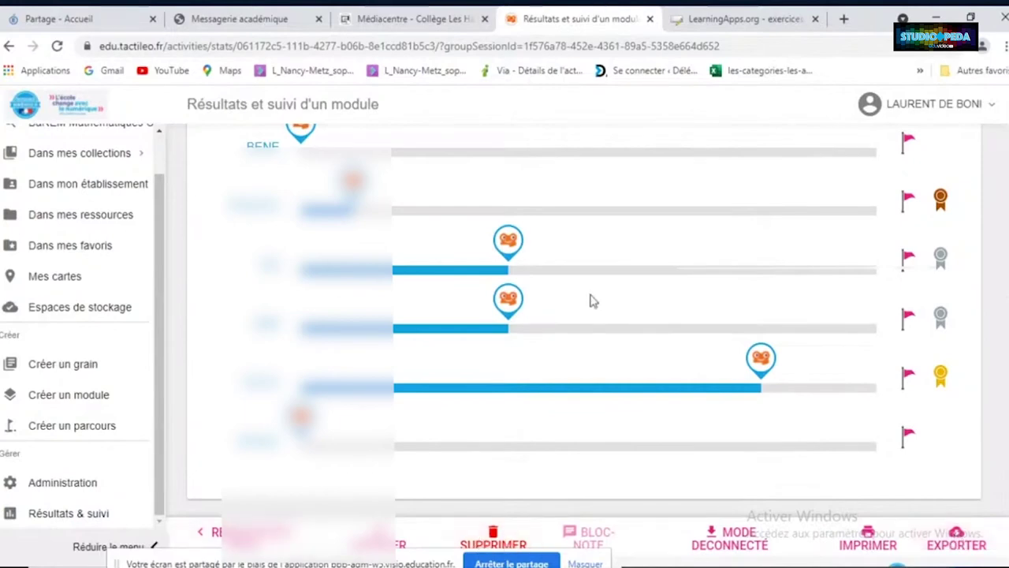
scroll(592, 300, up, 2)
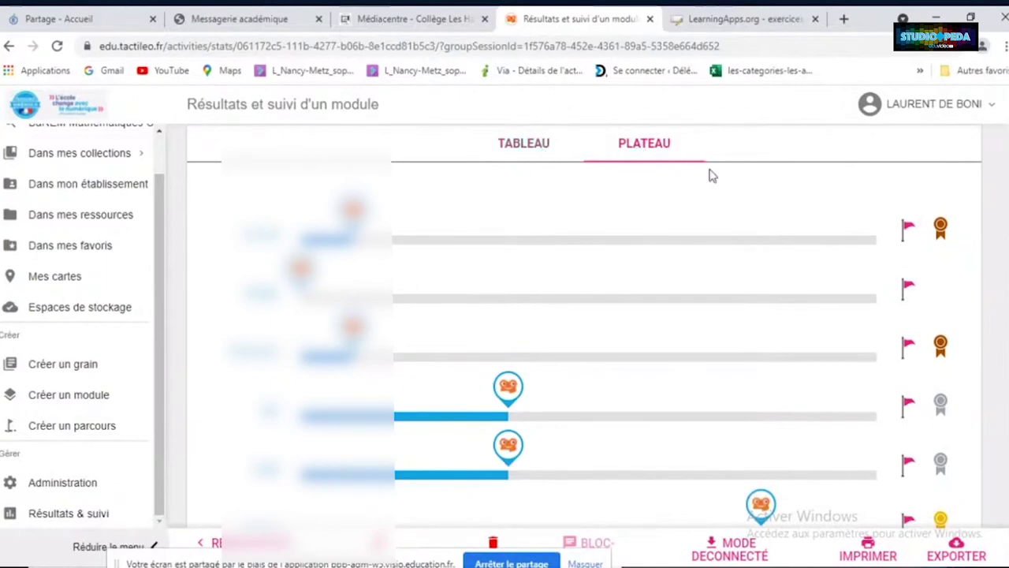
scroll(709, 175, down, 1)
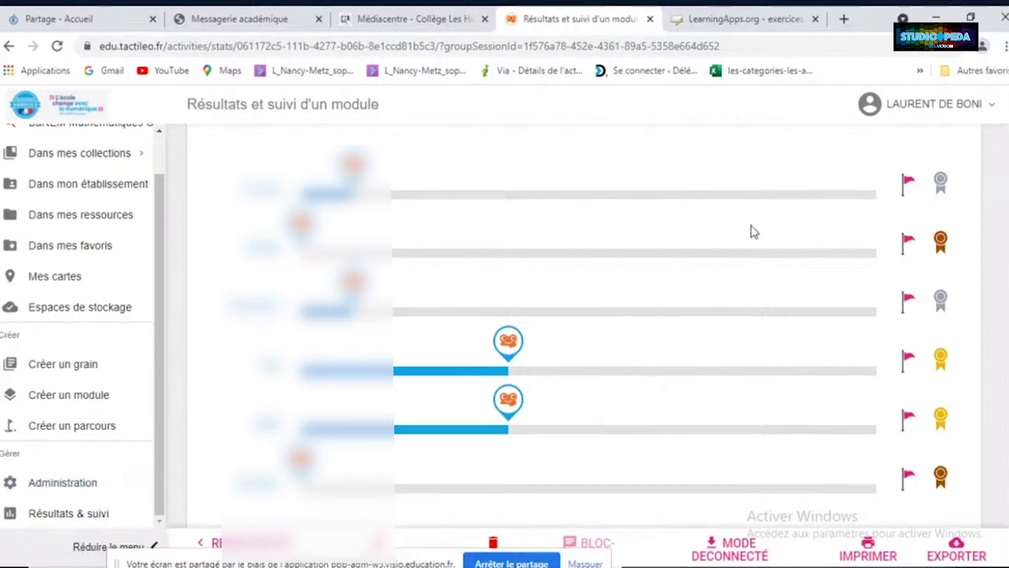
scroll(844, 190, down, 1)
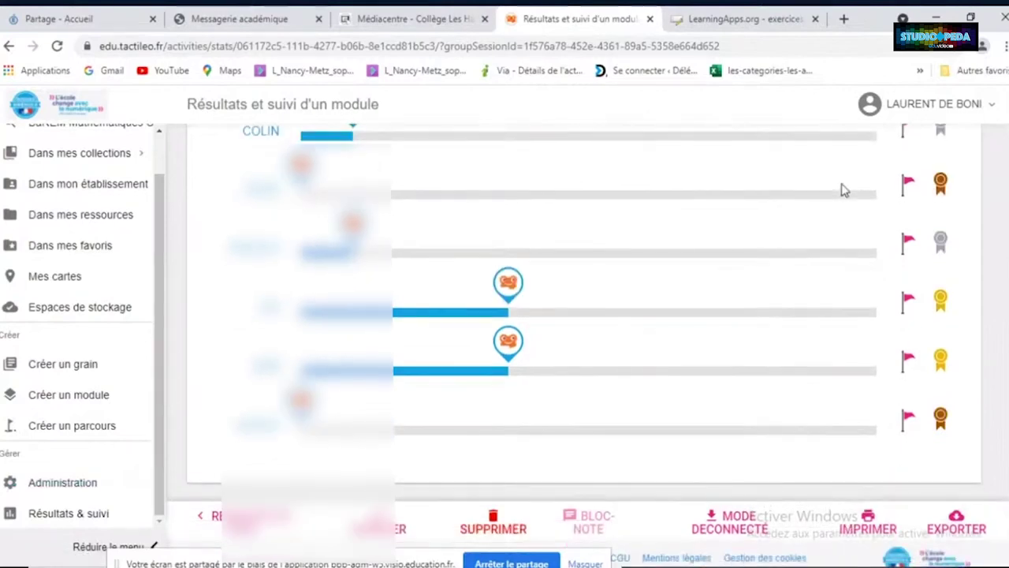
scroll(844, 190, up, 1)
scroll(844, 190, up, 3)
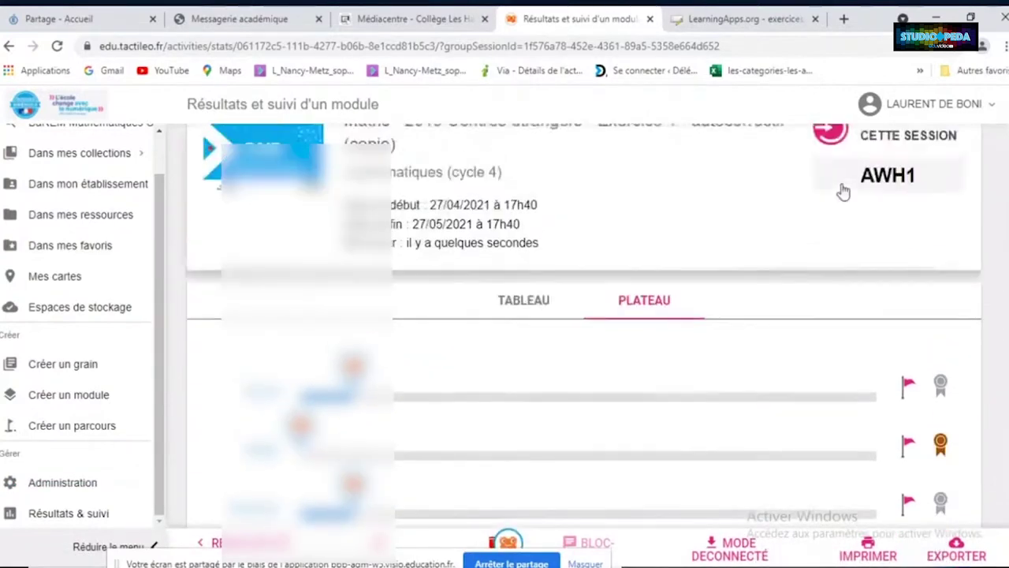
scroll(844, 190, down, 2)
scroll(844, 190, down, 3)
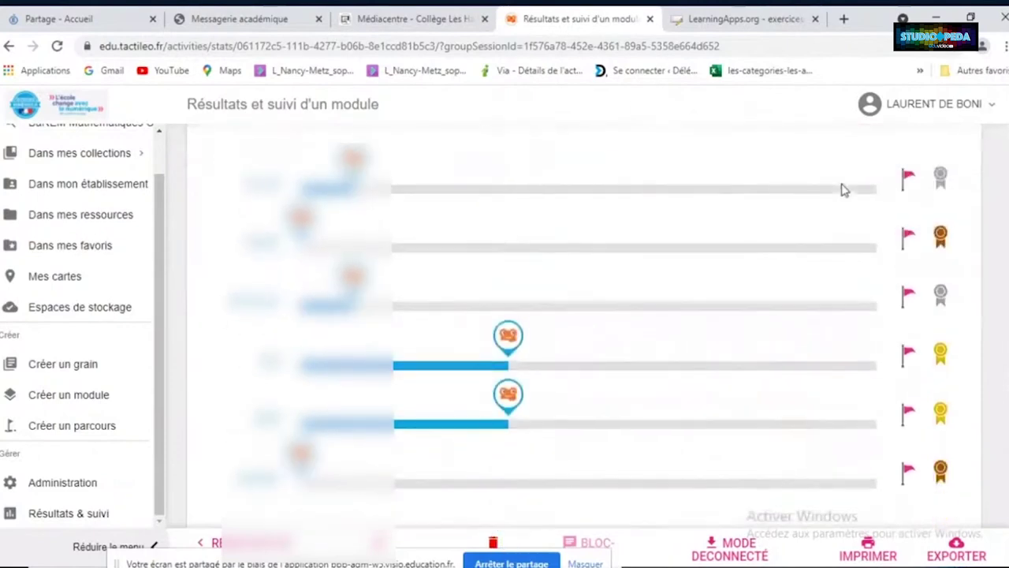
scroll(764, 362, down, 1)
scroll(763, 362, down, 1)
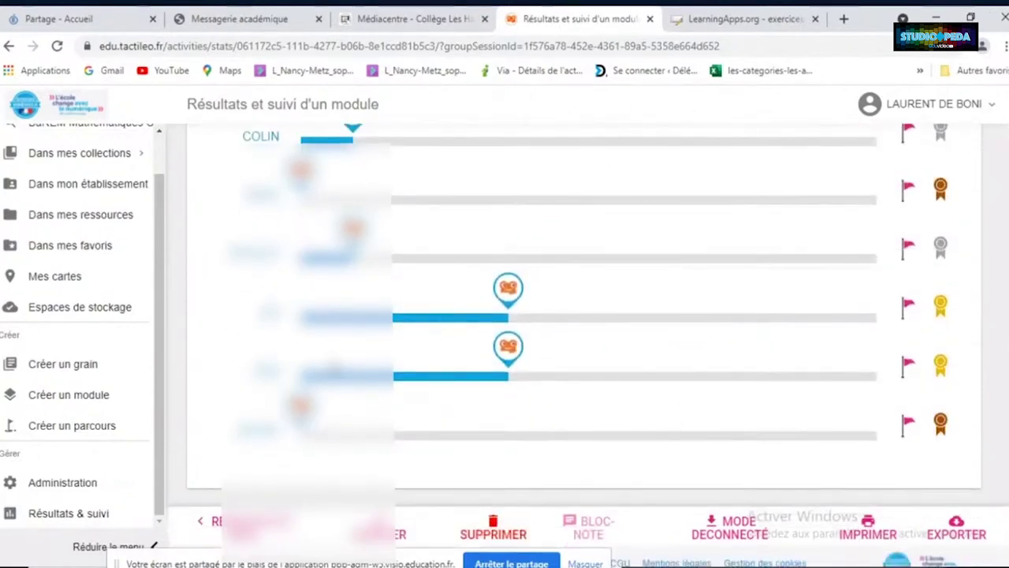
scroll(404, 324, up, 5)
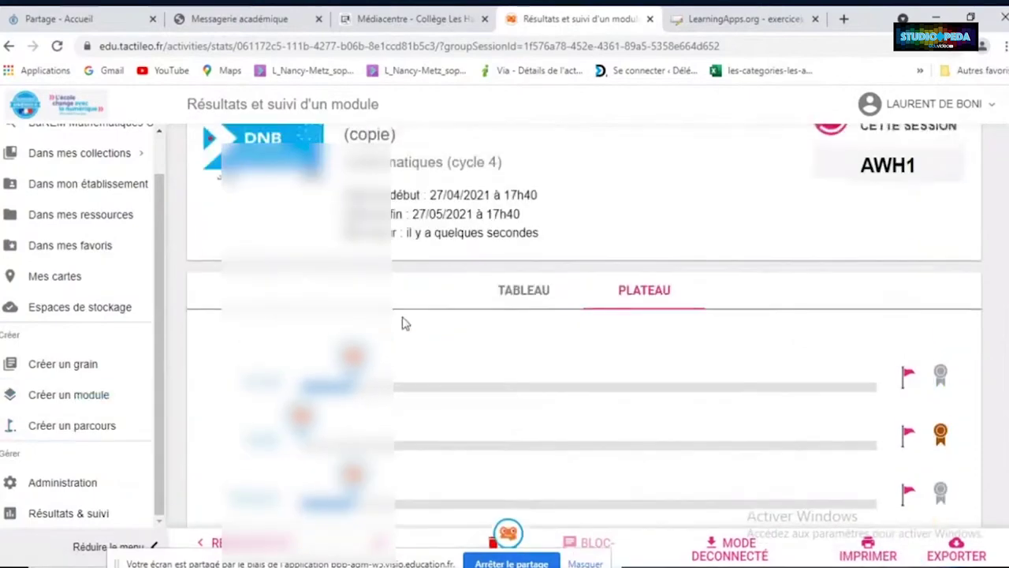
scroll(404, 323, down, 3)
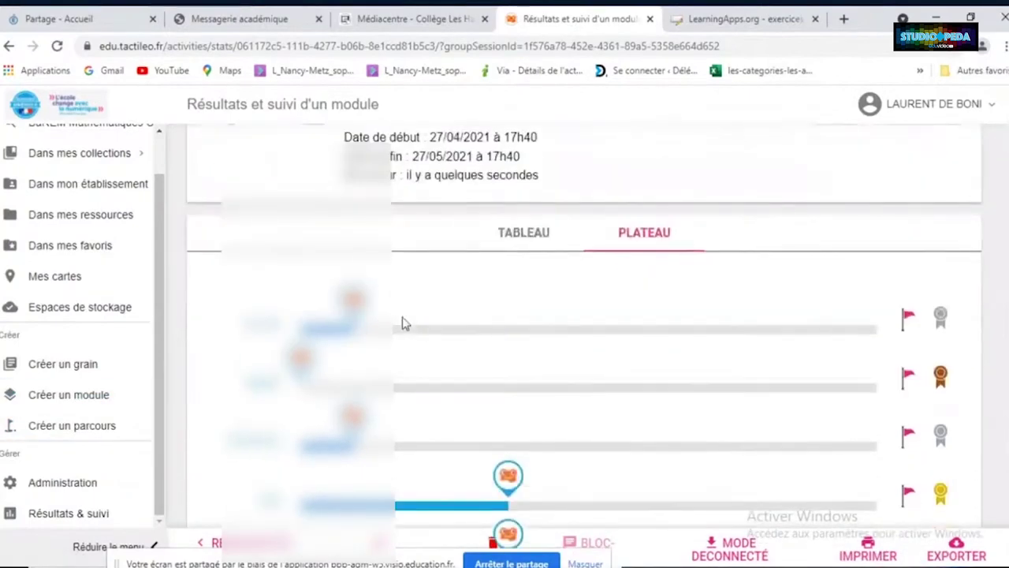
scroll(404, 323, down, 1)
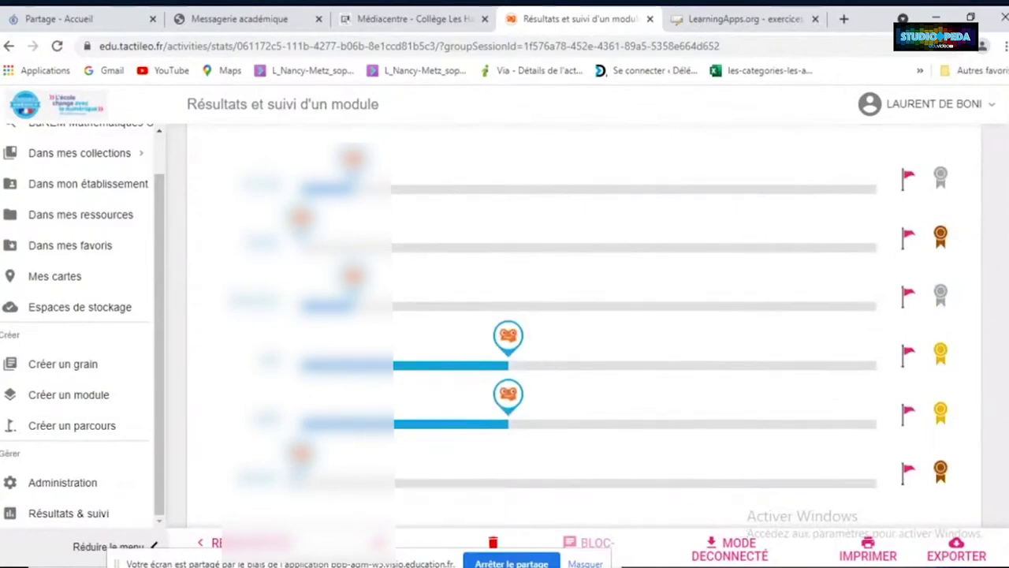
Open the management page for learner groups in the Administration area
click(90, 483)
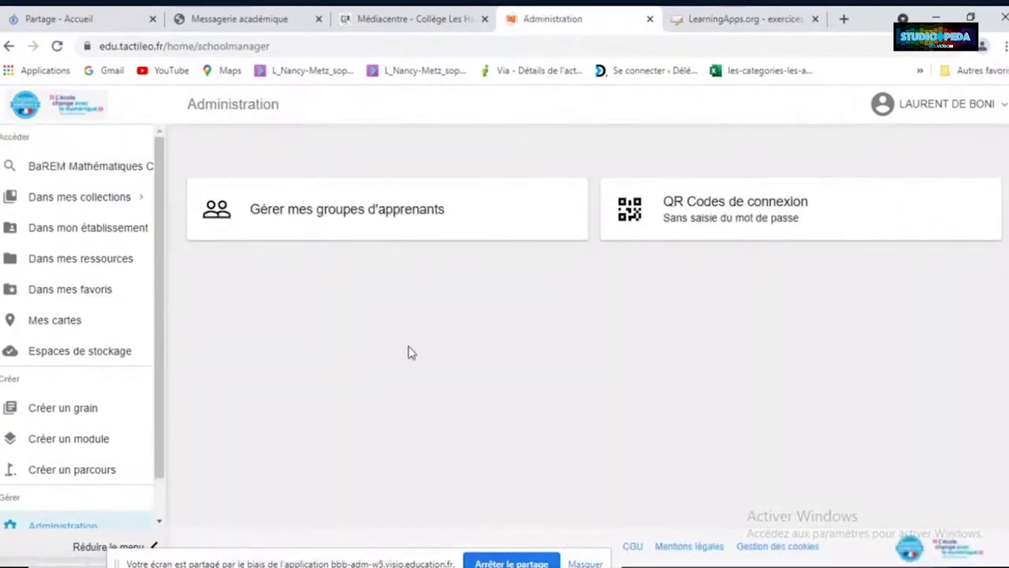
click(392, 227)
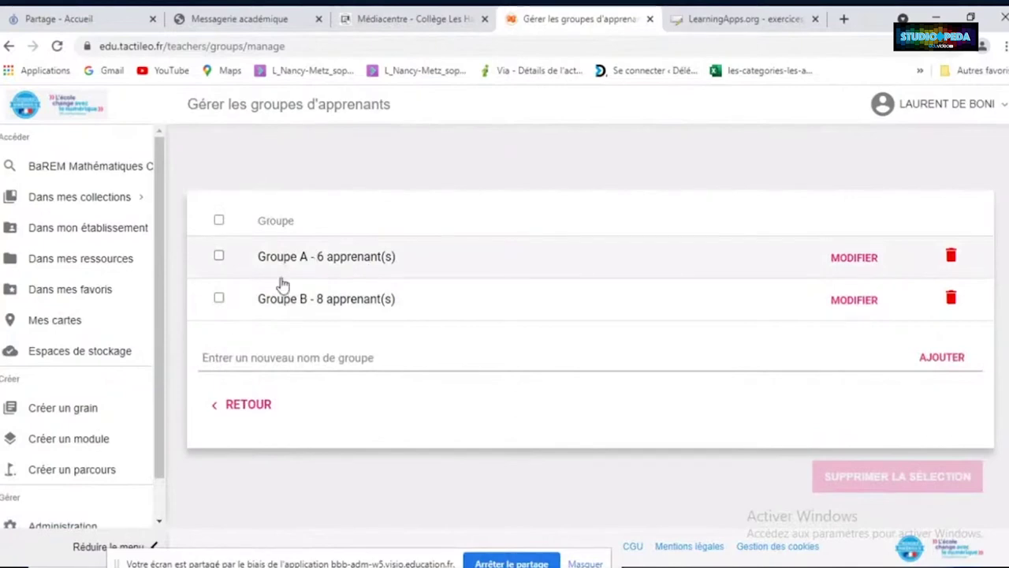
click(265, 363)
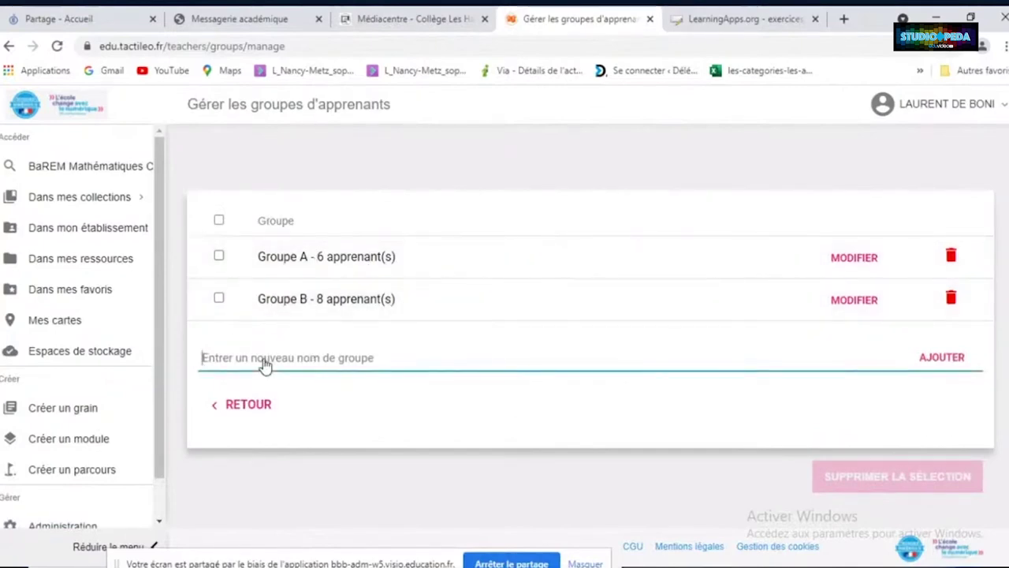
text(Grp)
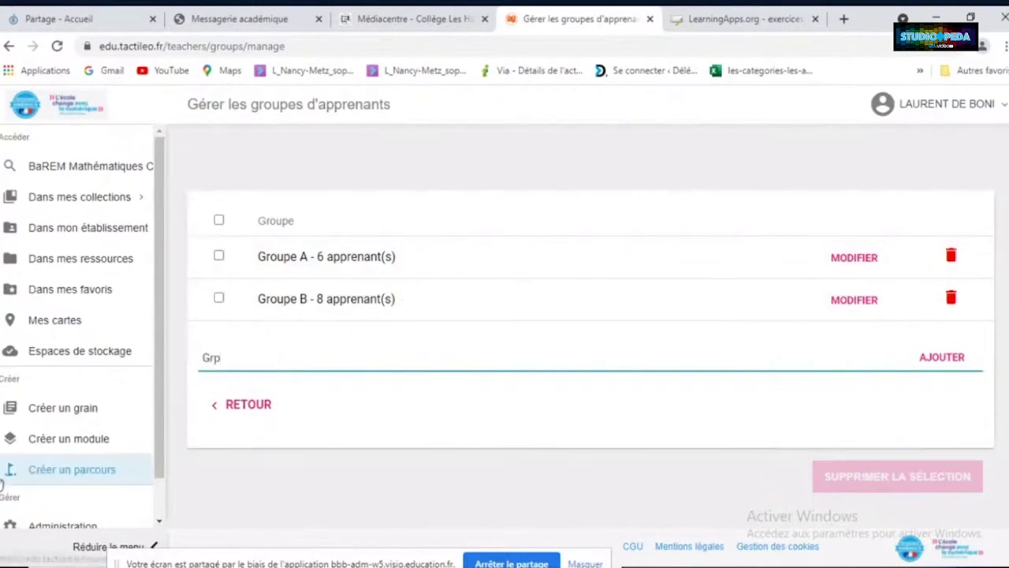
scroll(7, 473, down, 1)
click(50, 489)
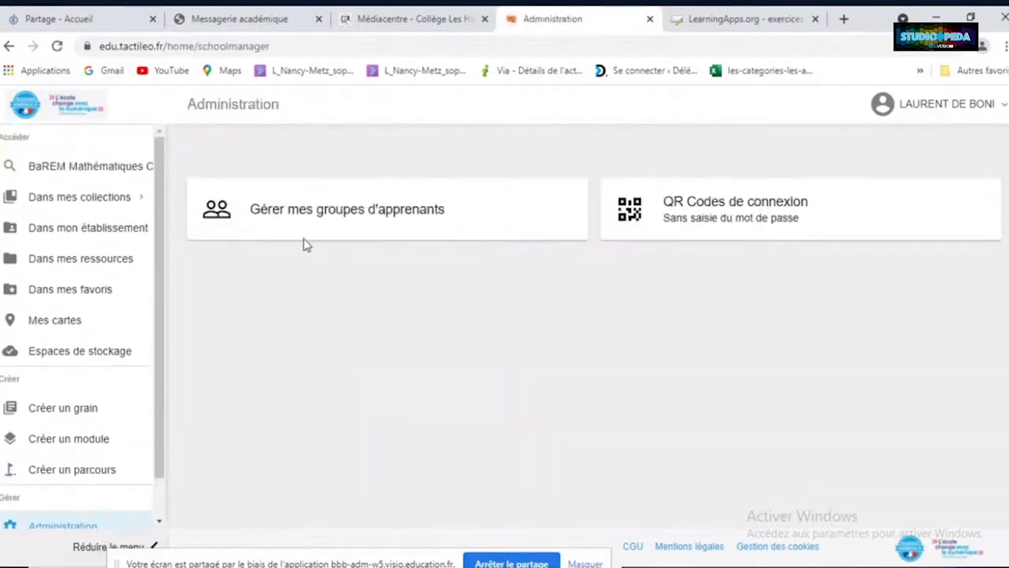
click(311, 231)
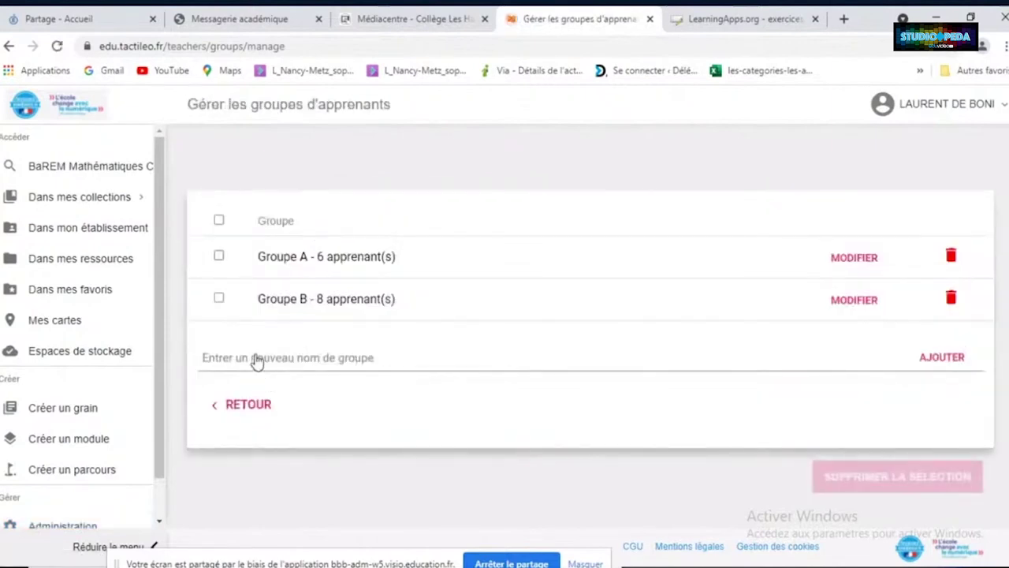
Add a new learner group named "Groupe C"
click(256, 360)
text(Groupe C)
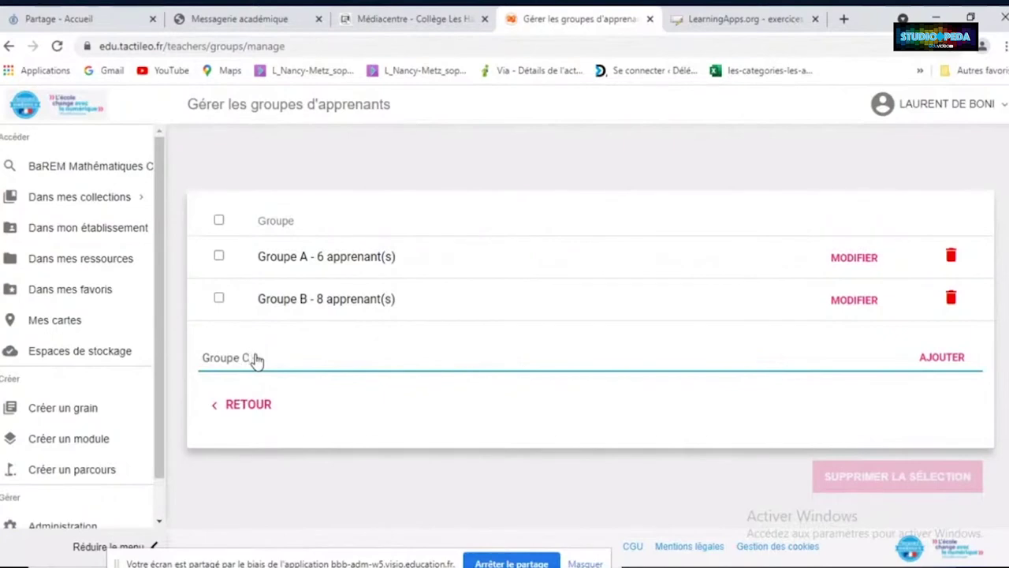
click(926, 356)
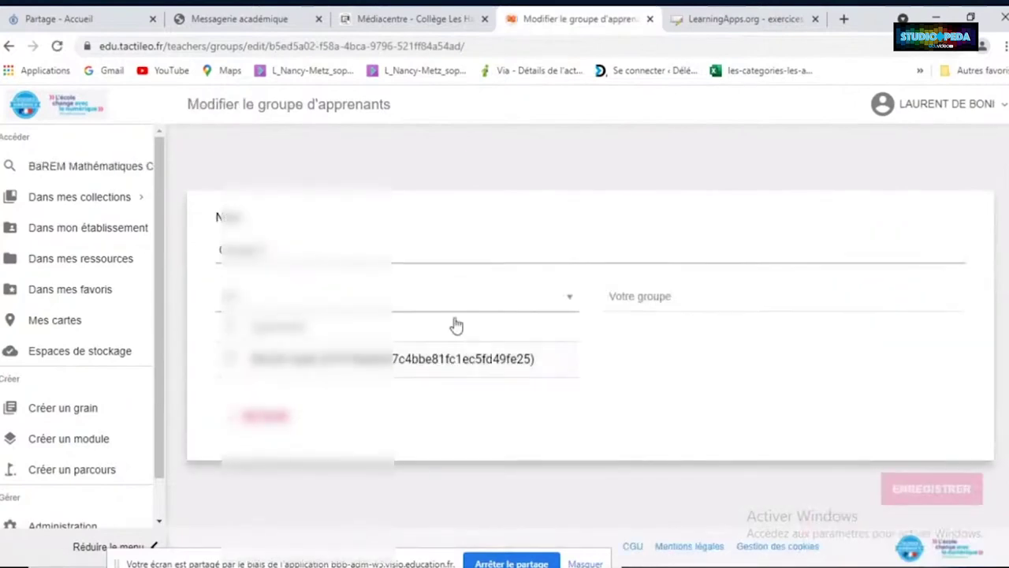
Choose a class for the new group, add three of its learners and save the group
click(571, 303)
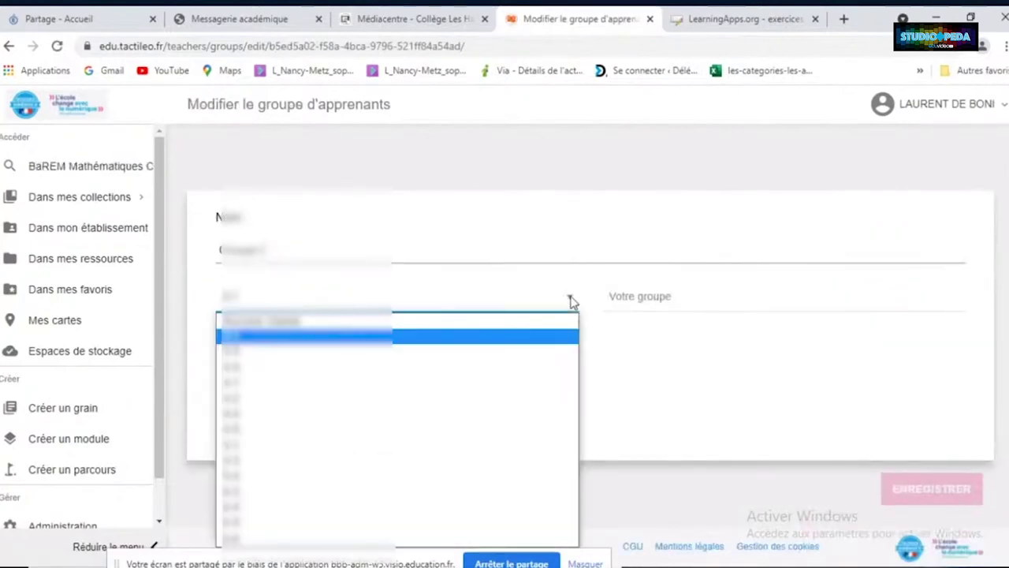
click(495, 369)
scroll(494, 365, down, 5)
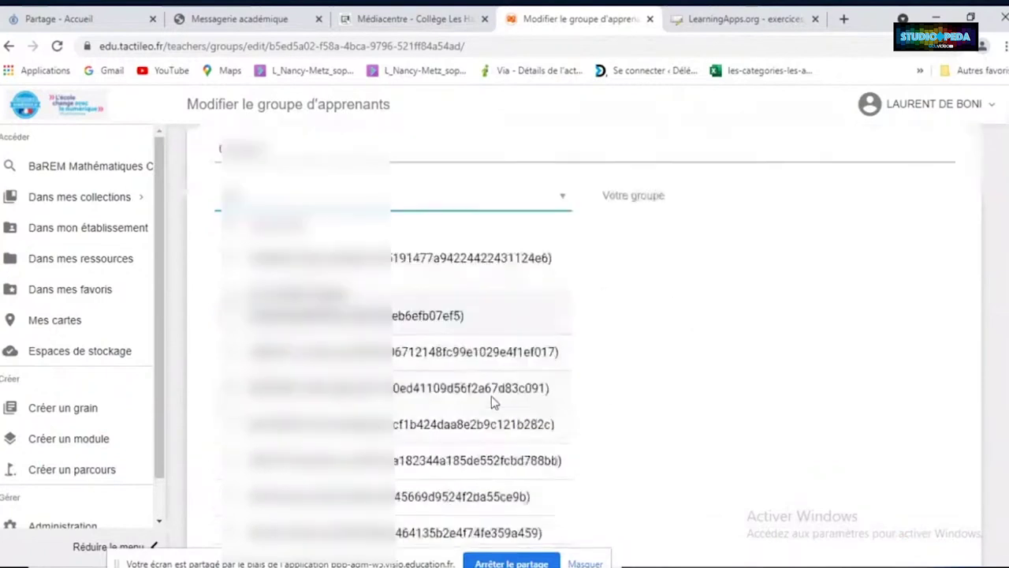
click(230, 356)
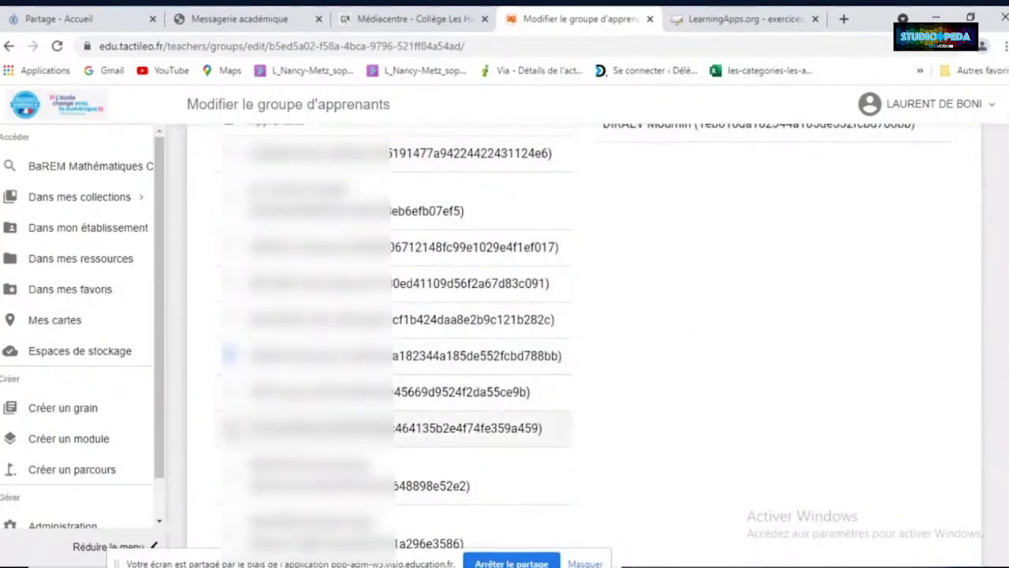
click(229, 428)
click(230, 392)
scroll(640, 387, up, 3)
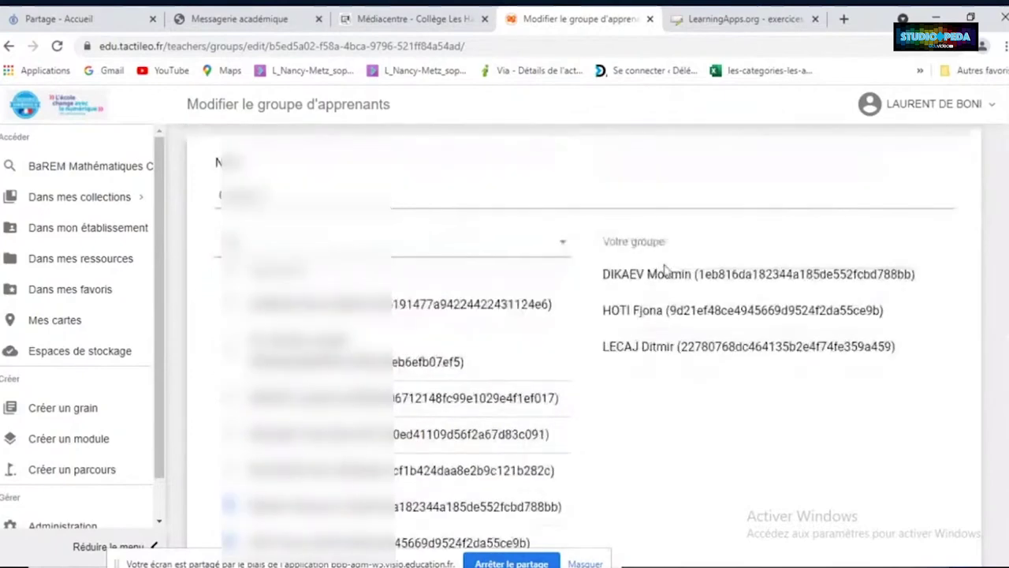
scroll(719, 372, down, 5)
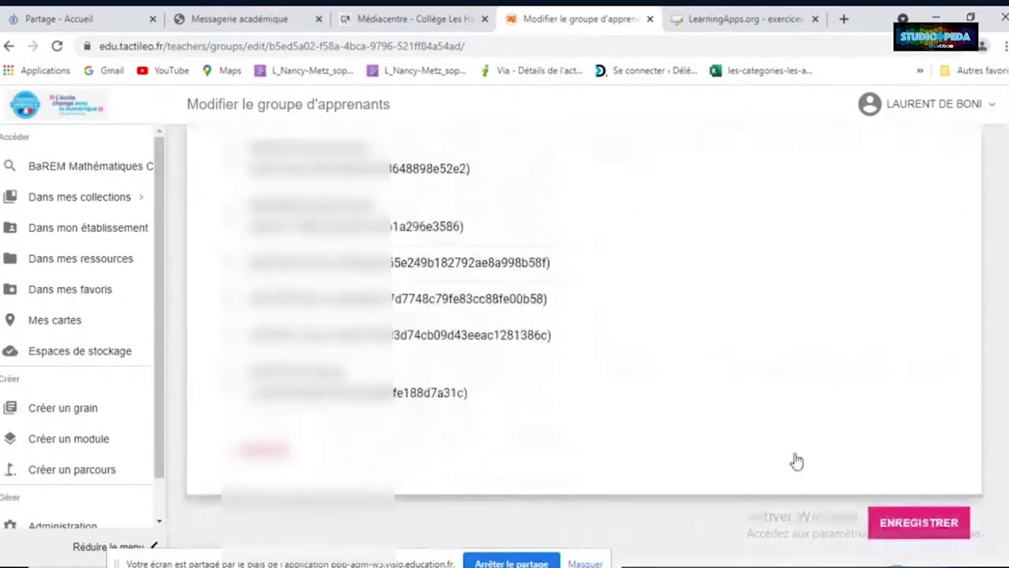
click(919, 524)
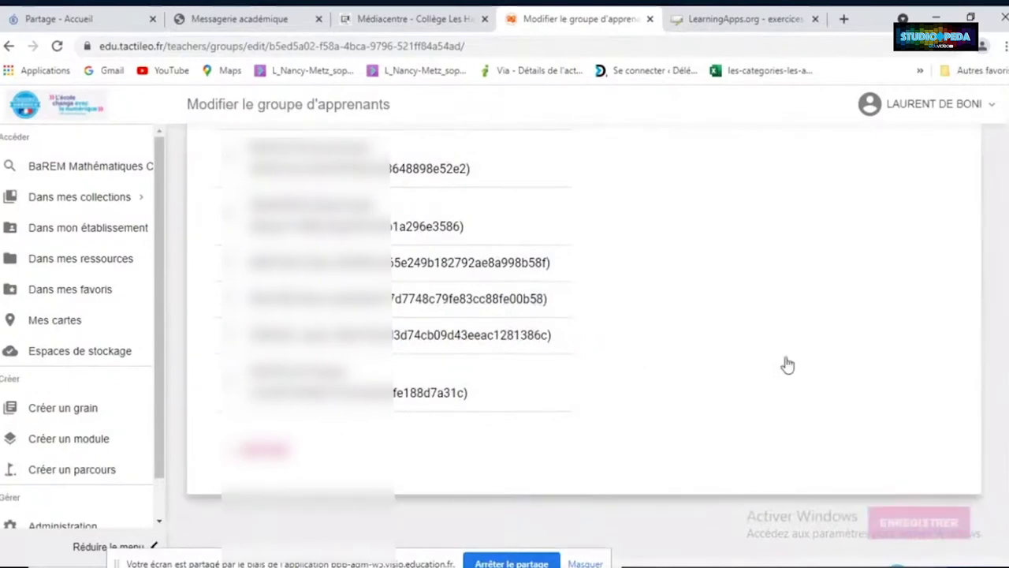
Review the saved group's member list and return through the groups overview to the Administration page
scroll(786, 363, up, 4)
scroll(787, 364, down, 4)
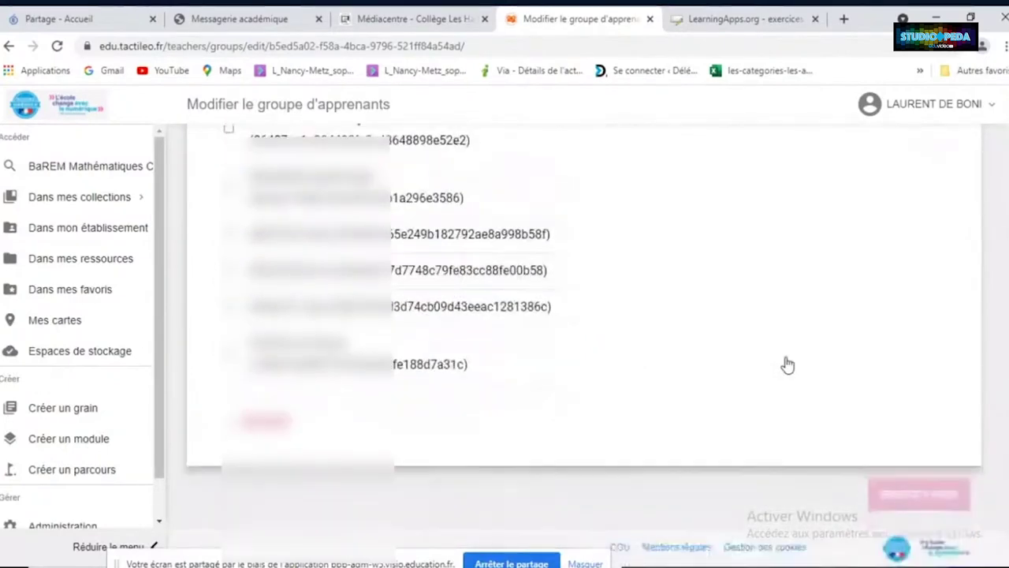
scroll(787, 365, up, 5)
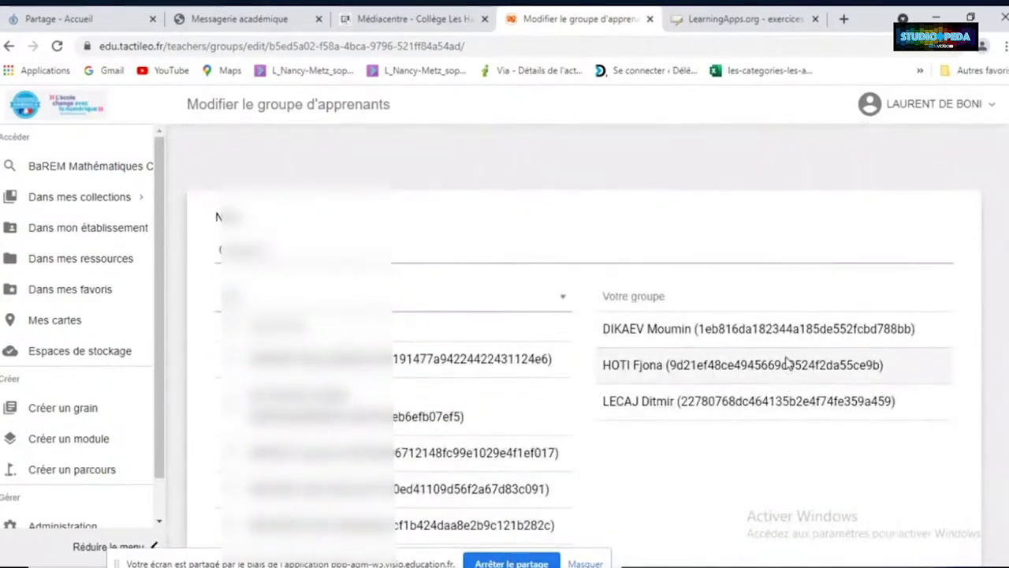
scroll(788, 365, down, 4)
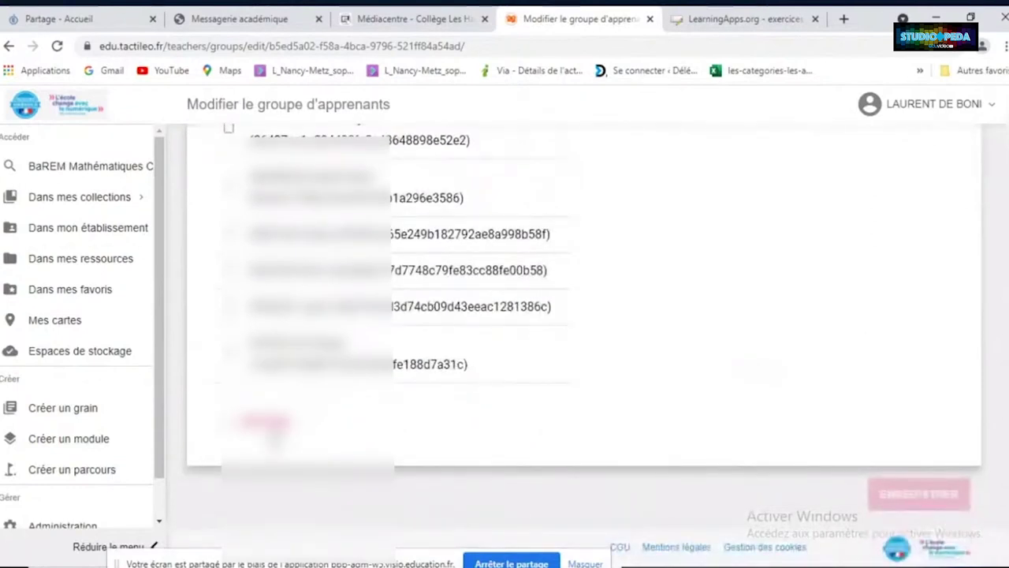
click(264, 424)
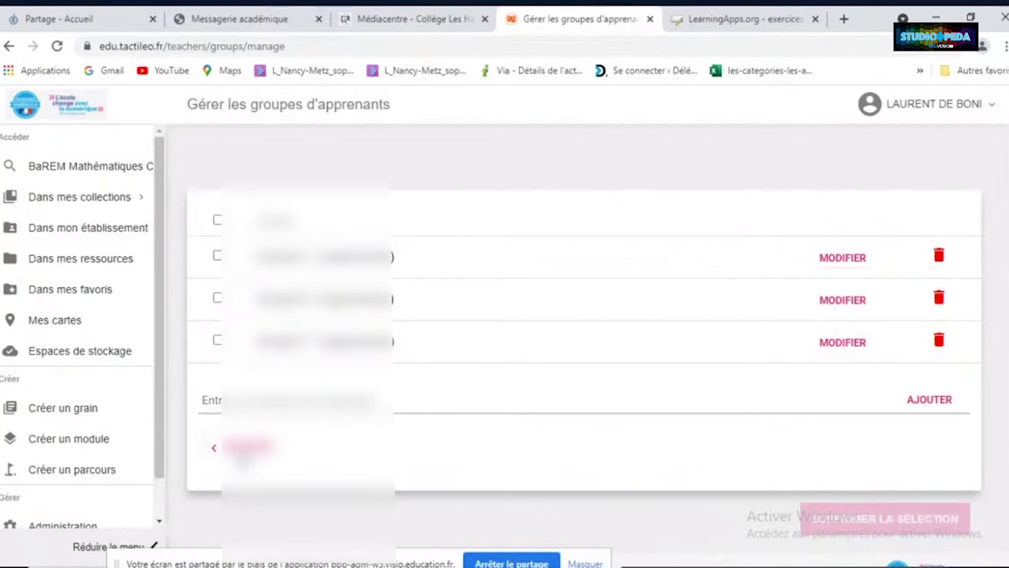
click(243, 456)
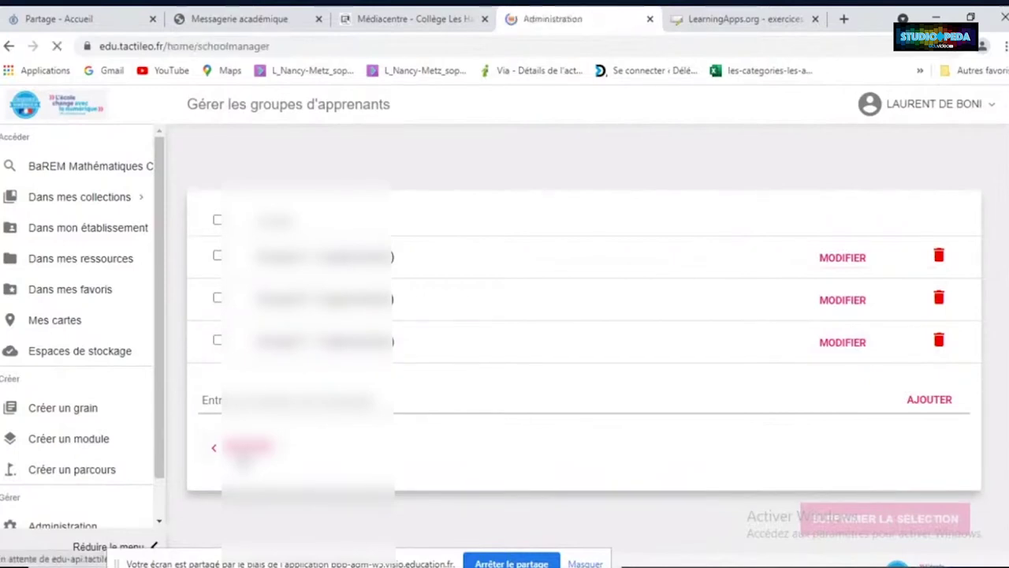
Open the results of the "Maths - 2019 Centres étrangers - Exercice 4 - autocorrectif (copie)" module session started 27 avr. 2021 17:40 from Résultats & suivi
scroll(104, 437, down, 1)
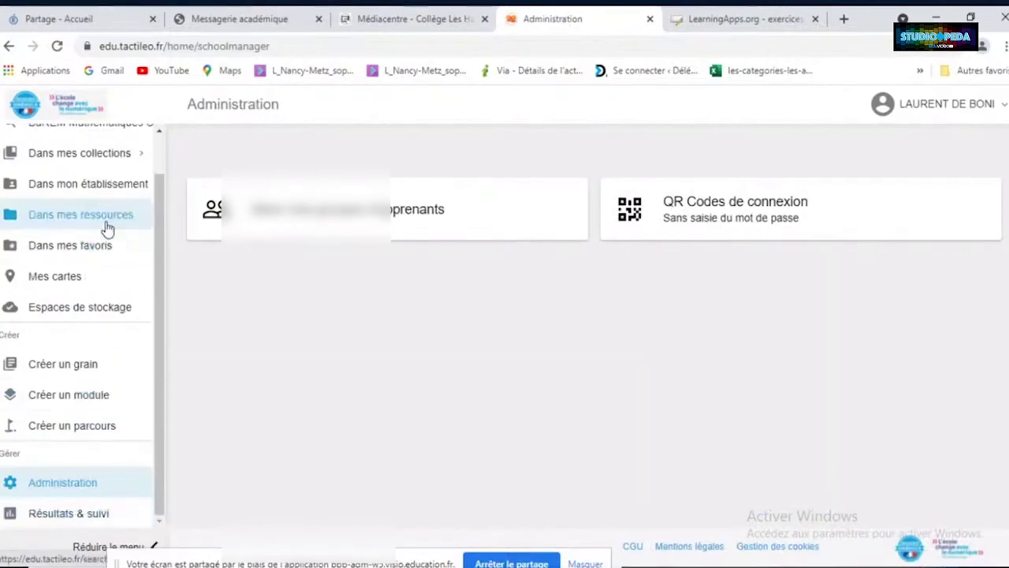
click(93, 522)
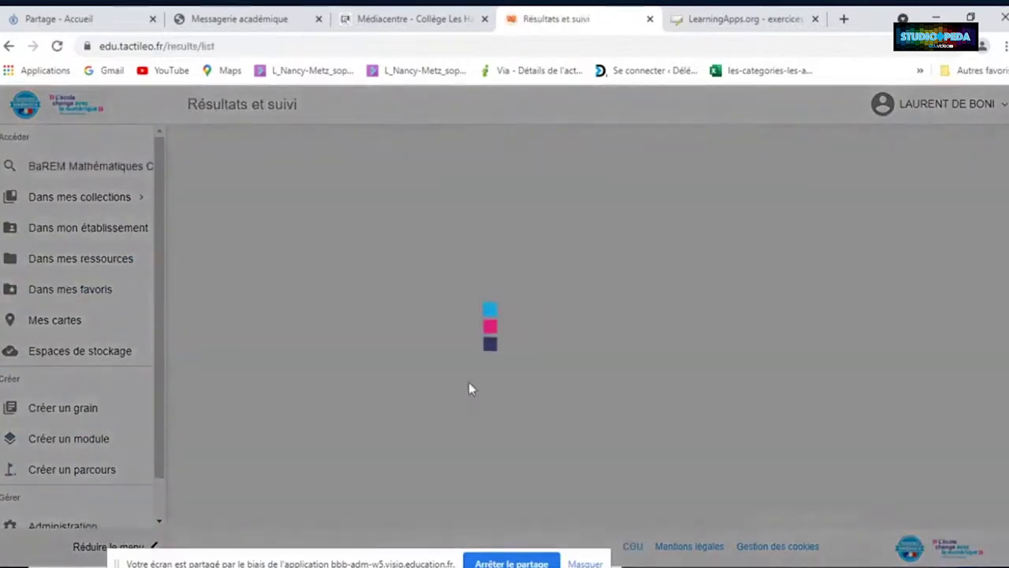
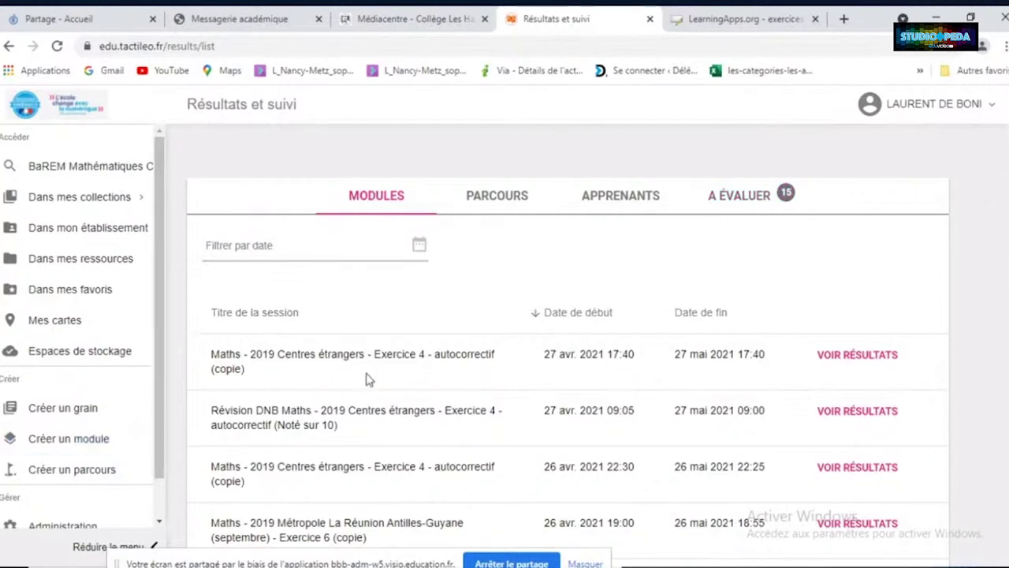
scroll(370, 381, down, 3)
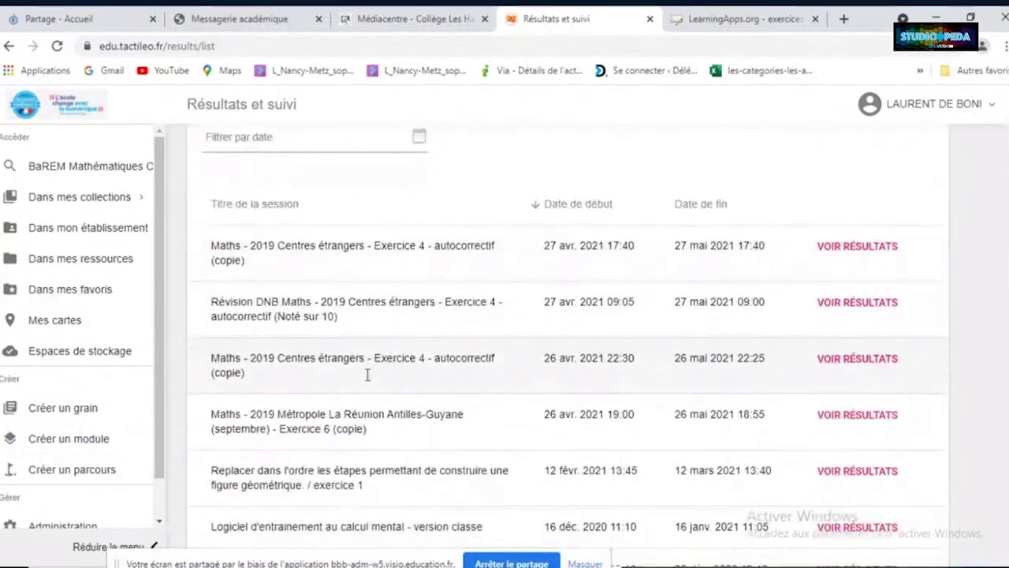
scroll(370, 380, up, 1)
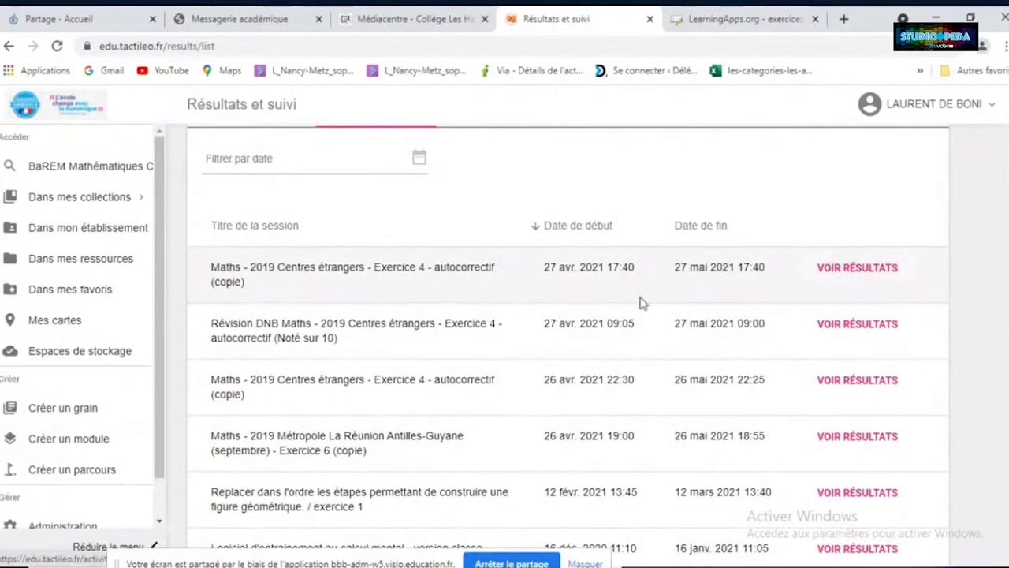
click(842, 269)
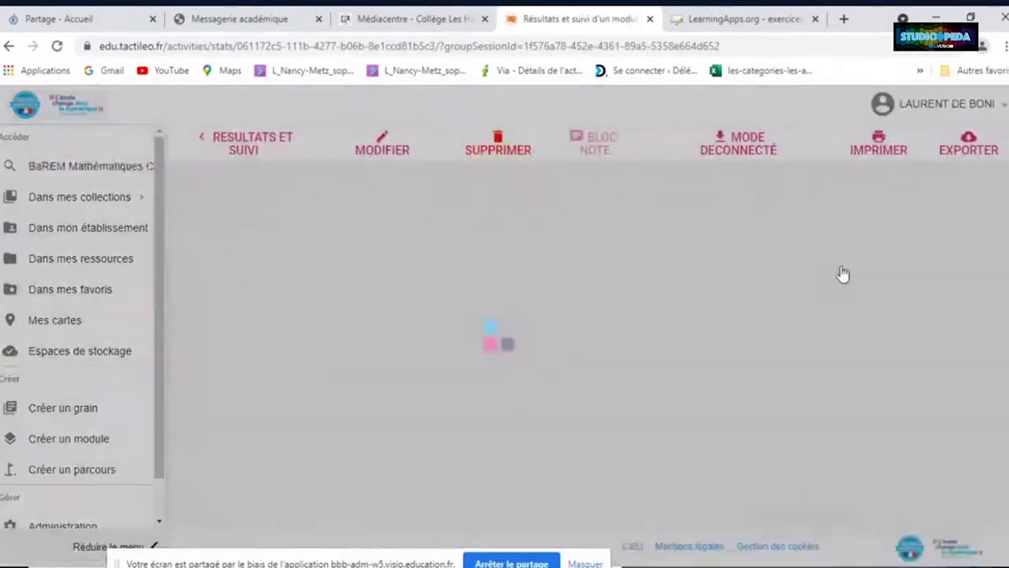
Examine the session's details and each learner's status, time and score in the results table
scroll(686, 360, down, 3)
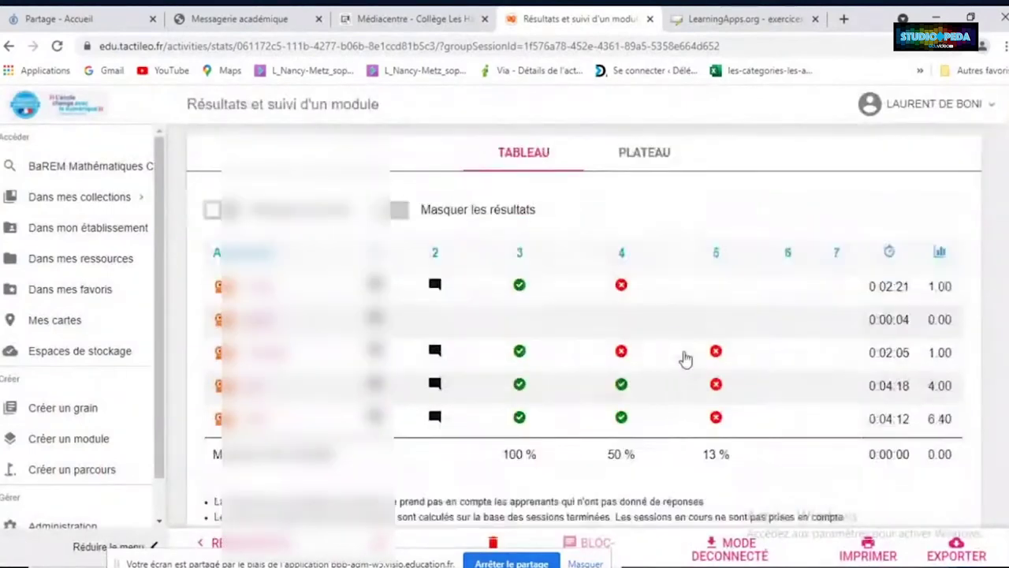
scroll(685, 359, up, 1)
scroll(685, 360, down, 2)
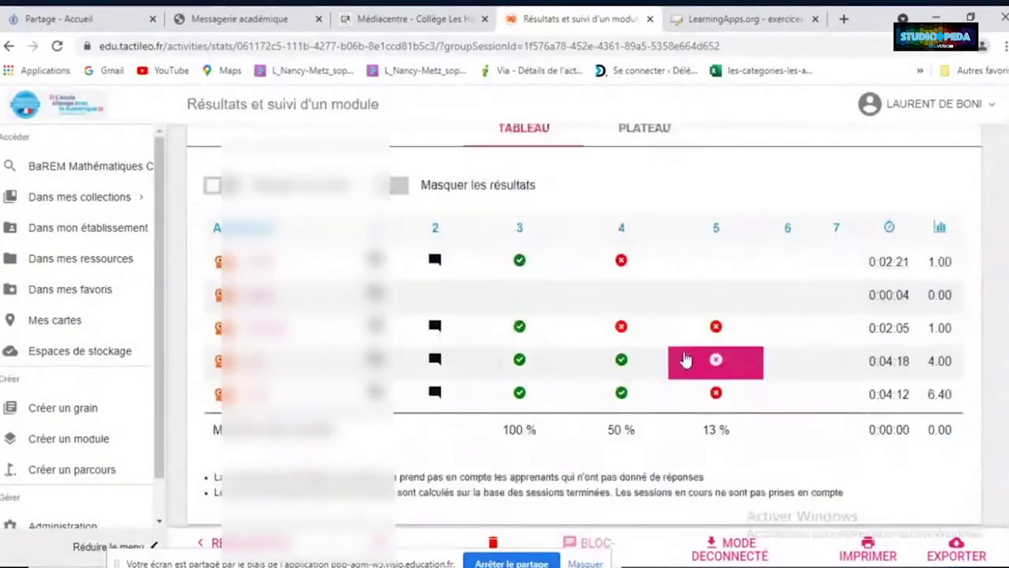
scroll(685, 360, up, 3)
scroll(685, 356, down, 3)
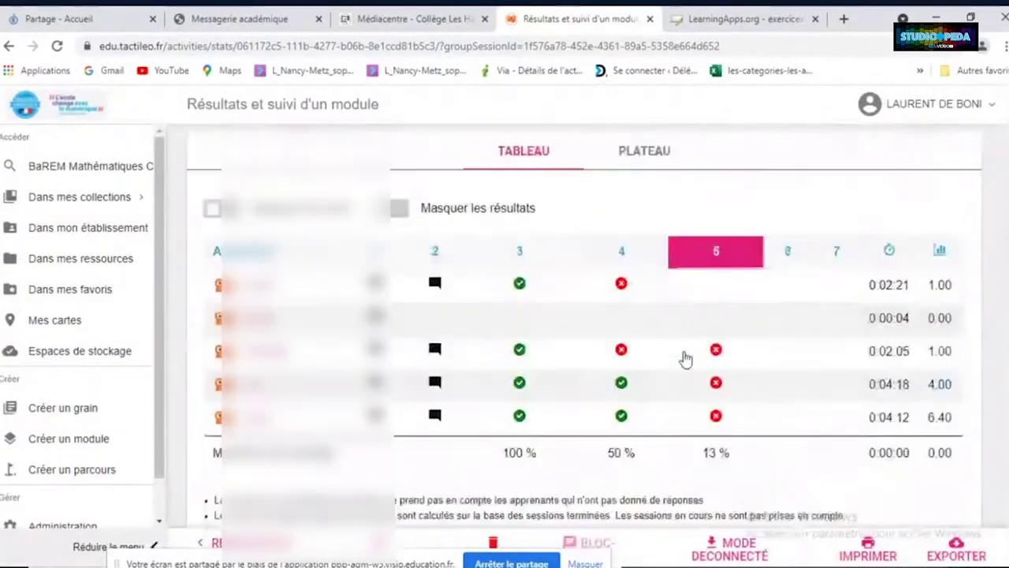
scroll(794, 411, up, 4)
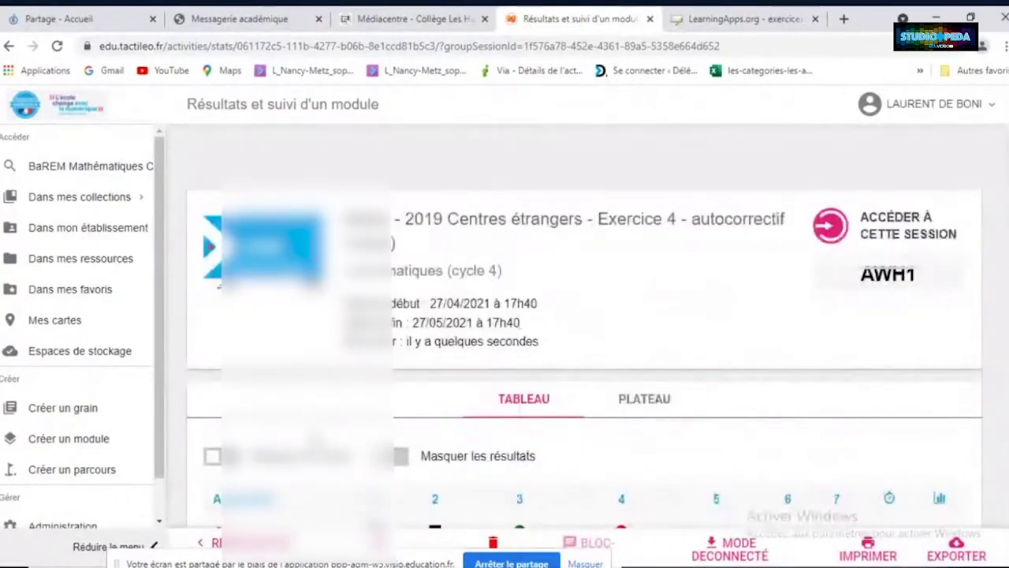
scroll(676, 322, down, 2)
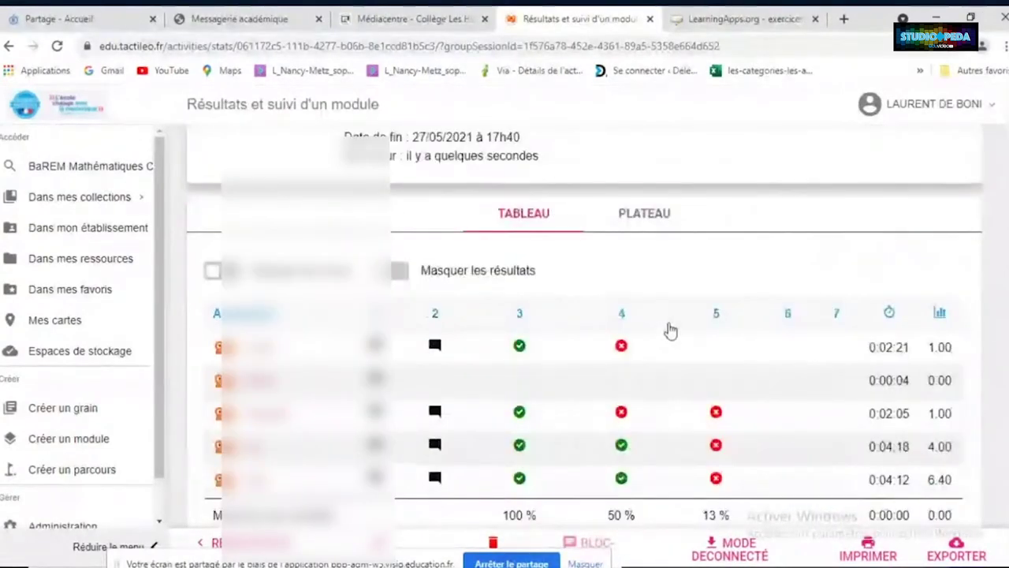
scroll(669, 329, down, 1)
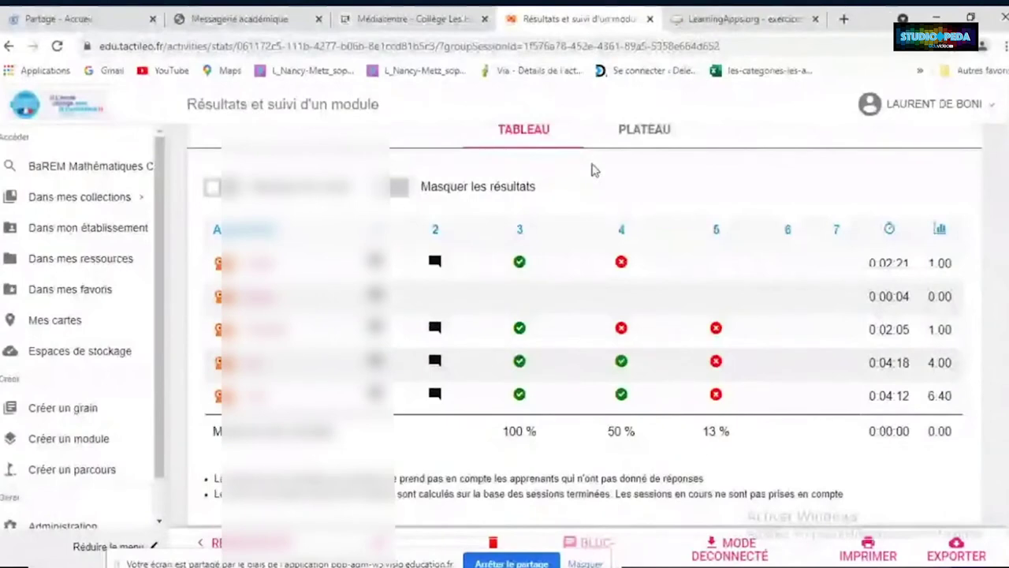
Mask the learners' names and their results in the table, and restore the display of both
click(211, 186)
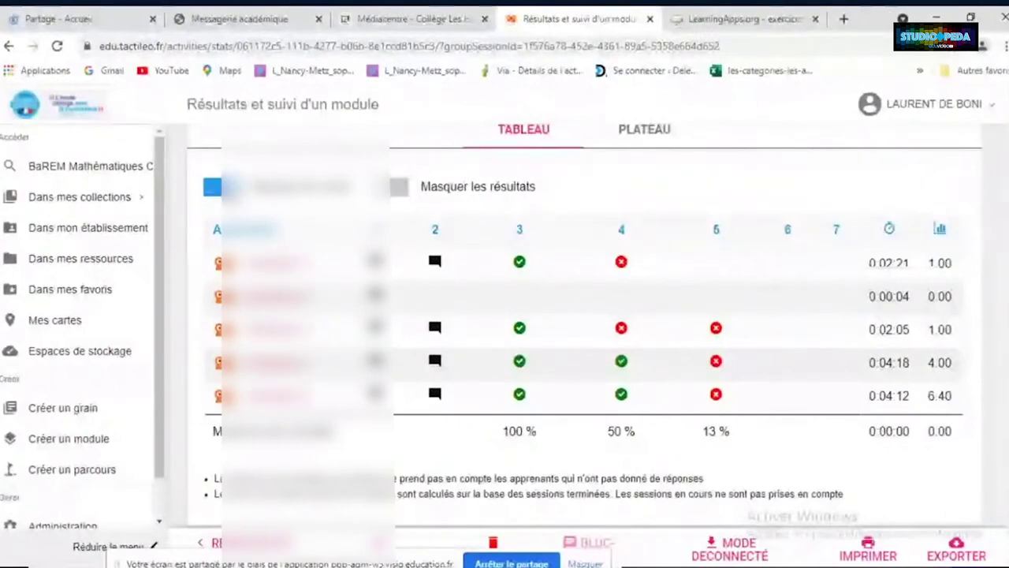
click(402, 187)
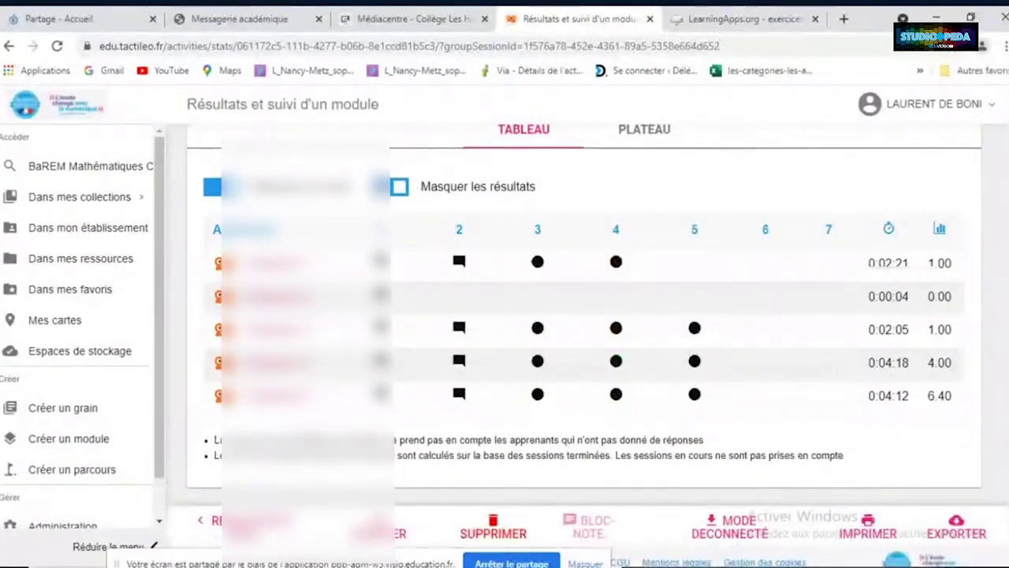
click(399, 186)
click(400, 186)
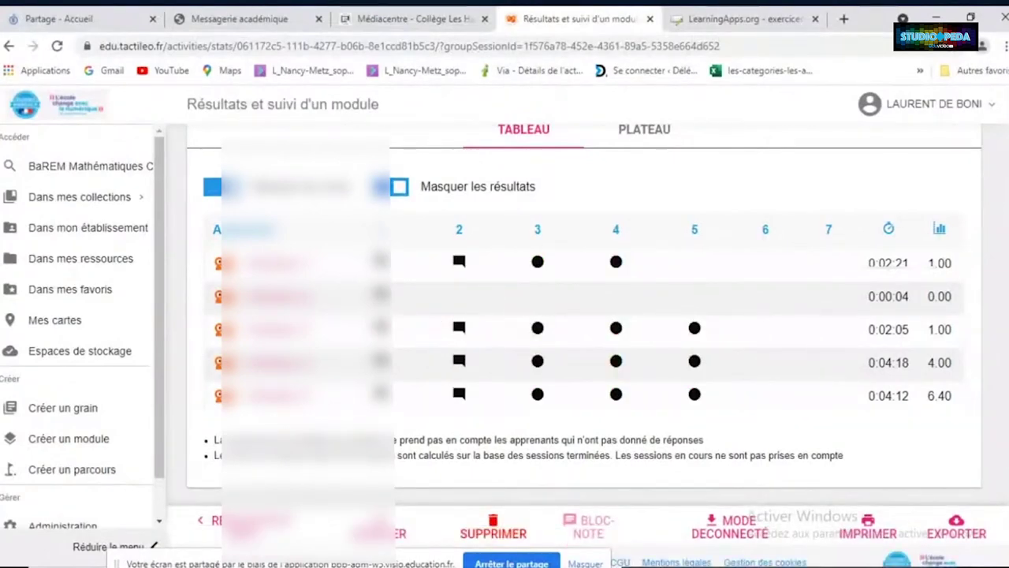
click(212, 186)
click(399, 187)
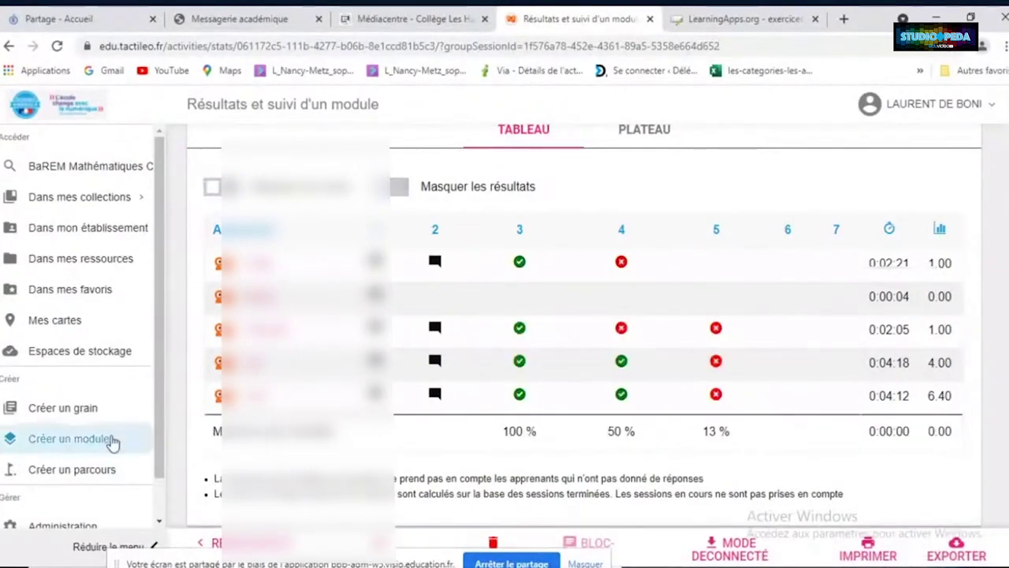
Return to the Résultats et suivi session list and open the results of the module session started 4 mars 2020 10:35
scroll(108, 442, down, 1)
click(93, 515)
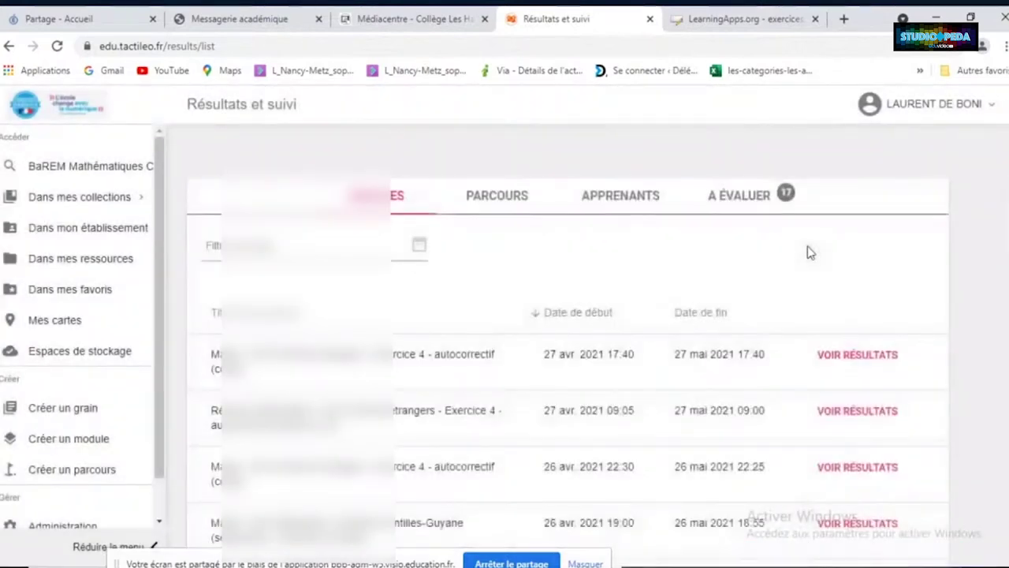
scroll(697, 376, down, 1)
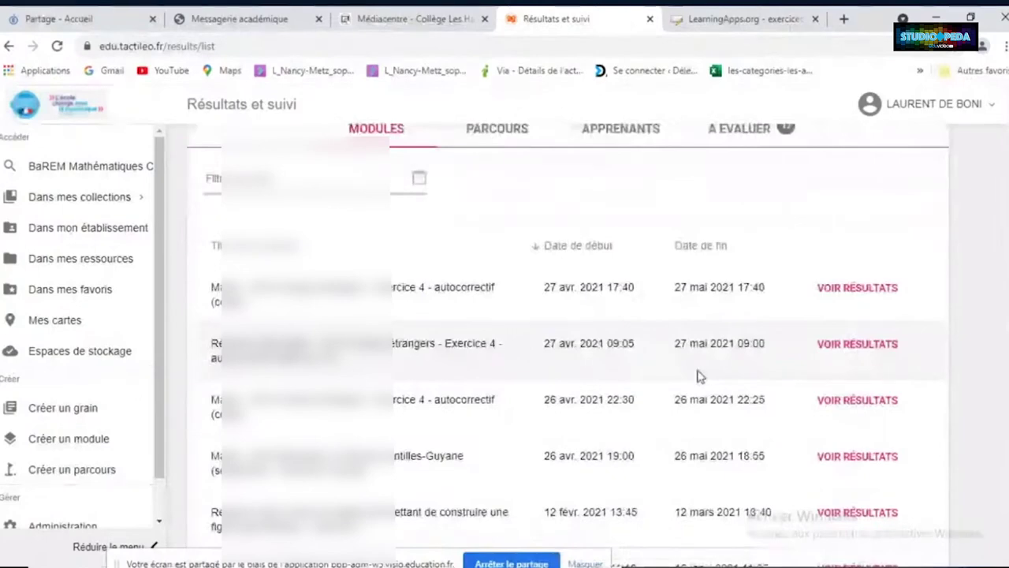
scroll(709, 384, down, 1)
scroll(789, 363, down, 1)
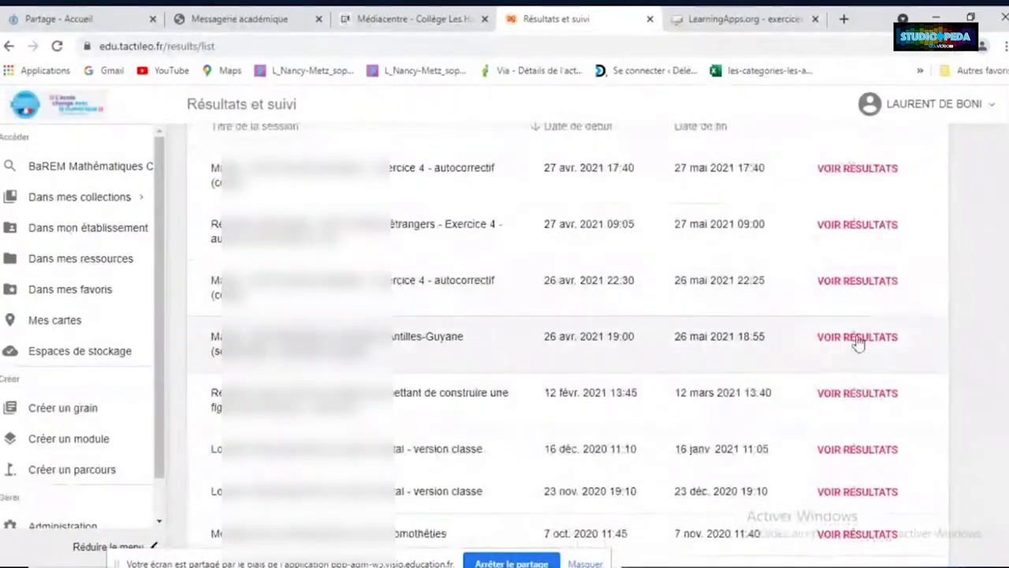
scroll(850, 447, down, 1)
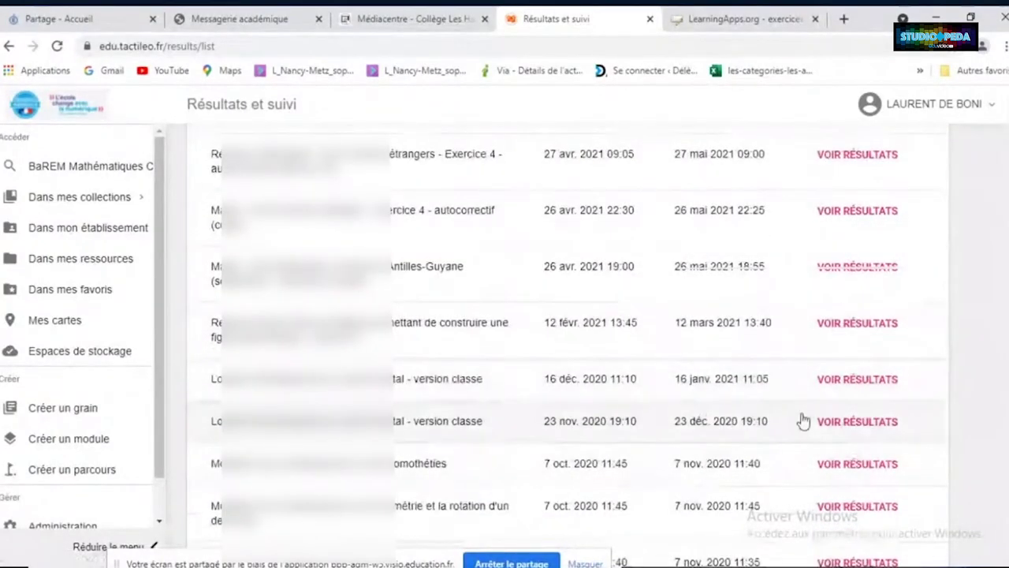
scroll(763, 404, down, 1)
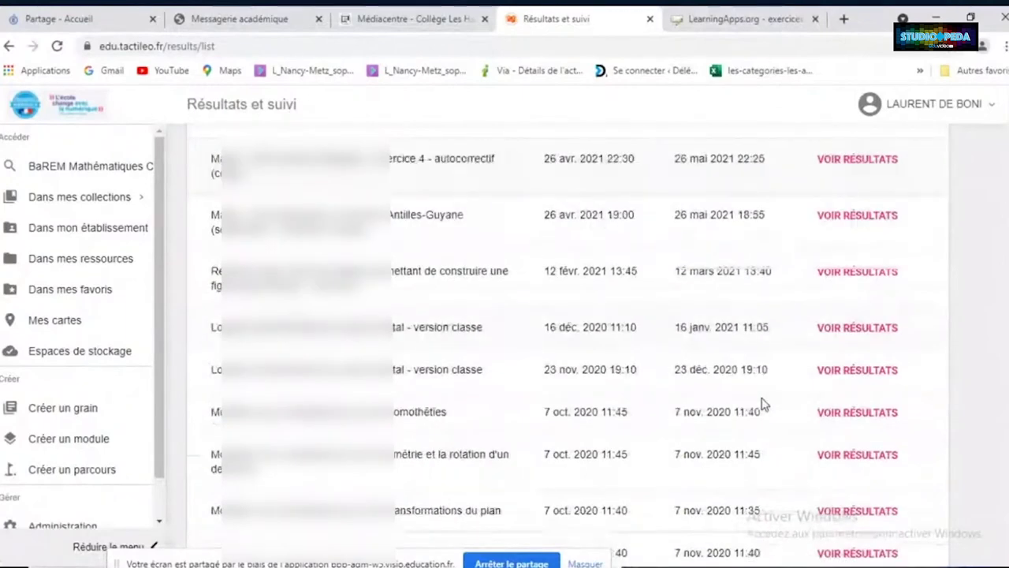
scroll(763, 404, down, 4)
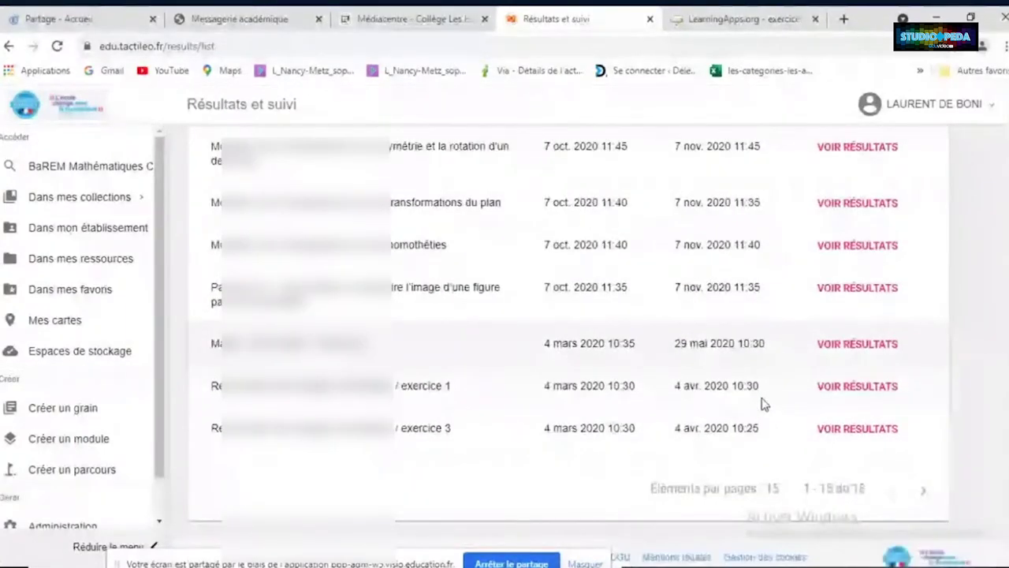
click(860, 344)
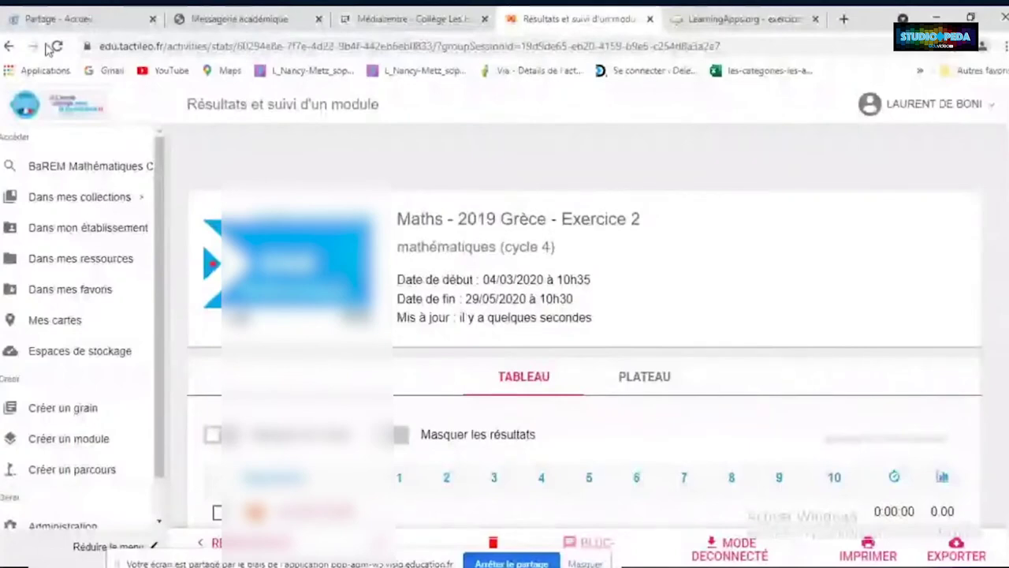
From the answers awaiting evaluation, open the first listed "Calcul rapide en probabilité" answer of the "Exercice 4 - autocorrectif (copie)" module
click(8, 46)
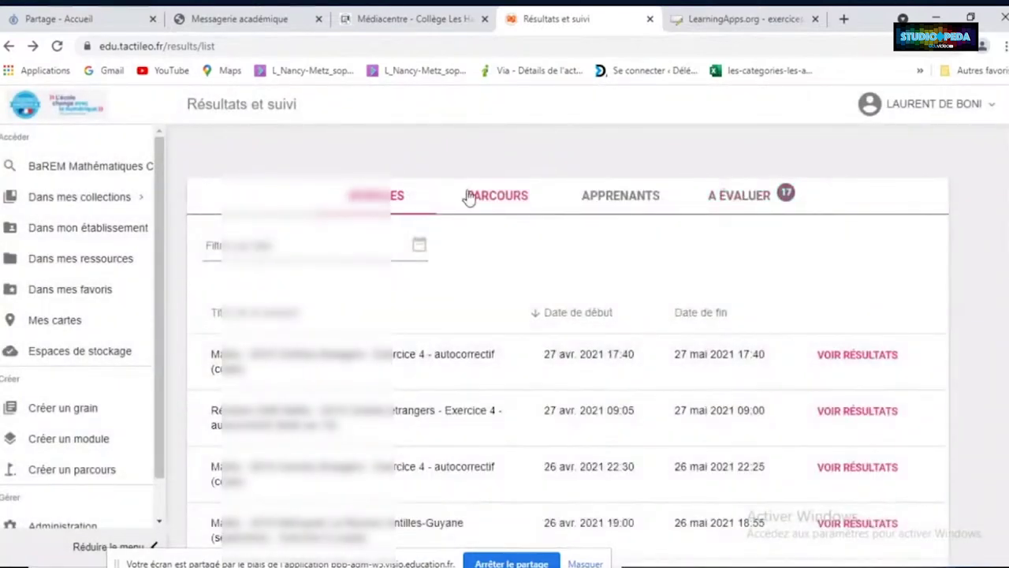
click(732, 210)
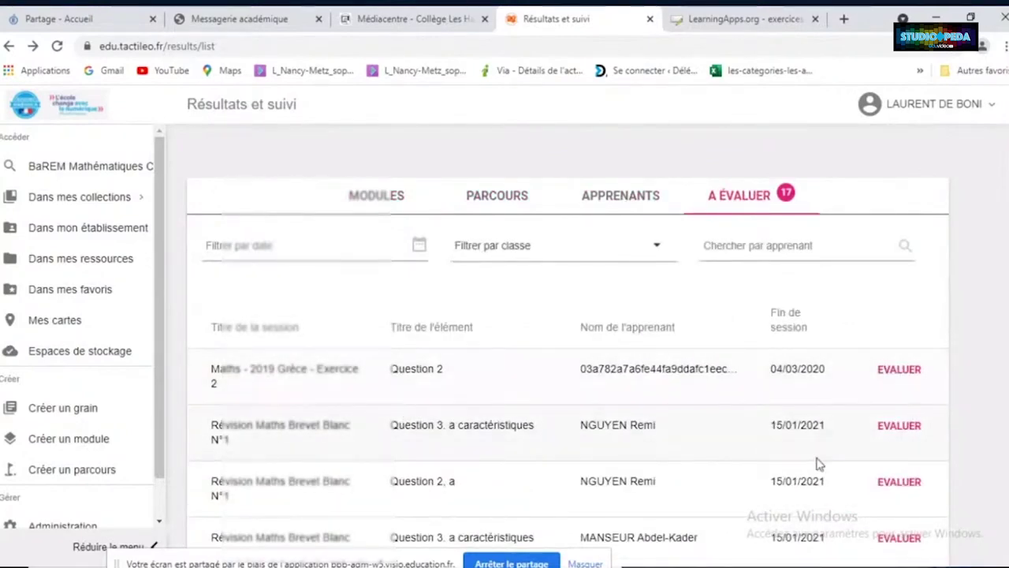
scroll(818, 462, down, 6)
scroll(818, 463, down, 5)
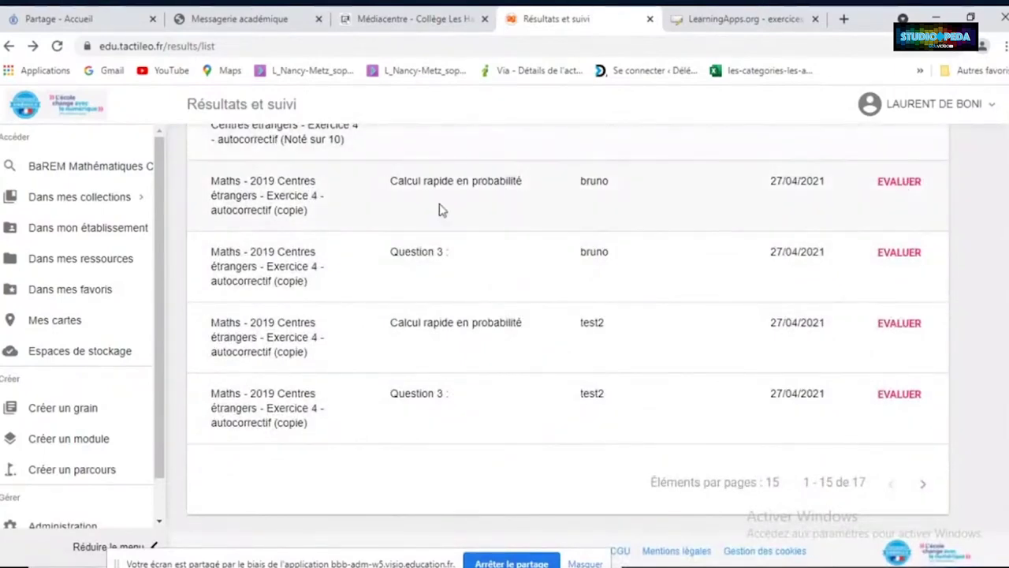
click(900, 182)
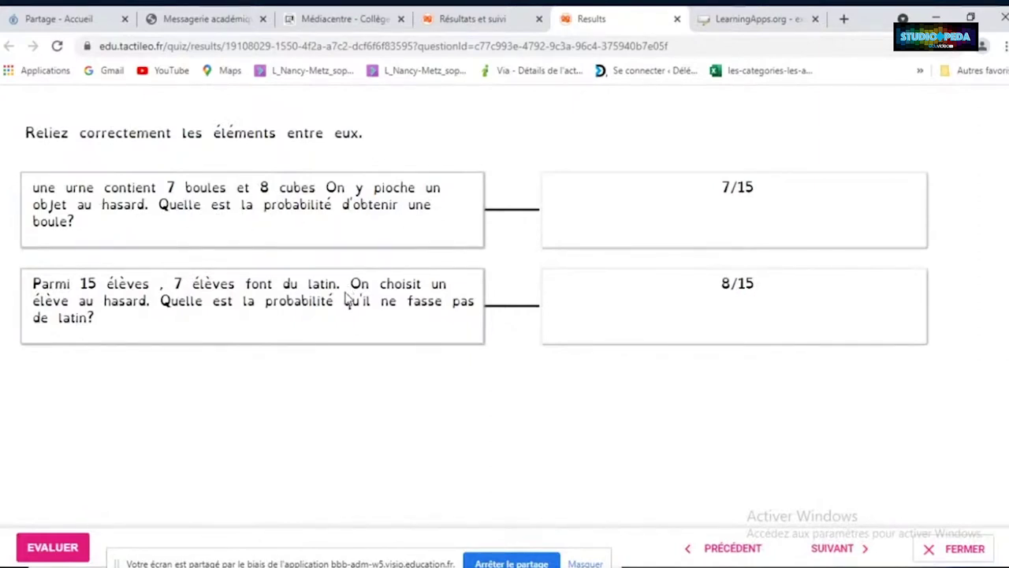
Grade the answer 1 out of 1 with the comment "Bravo continue sur cette voie", save the evaluation and dismiss its panel
click(66, 549)
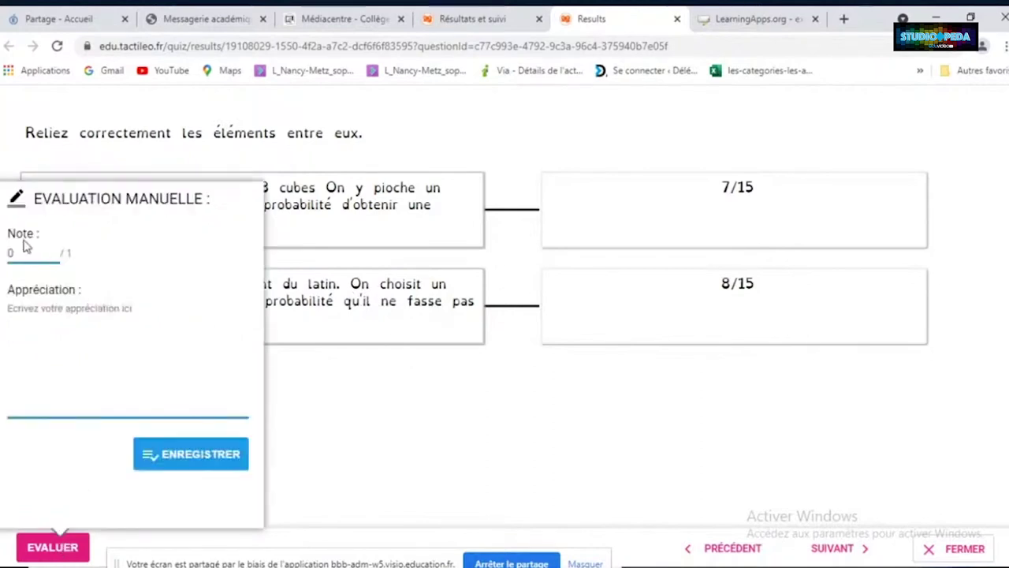
key(BackSpace)
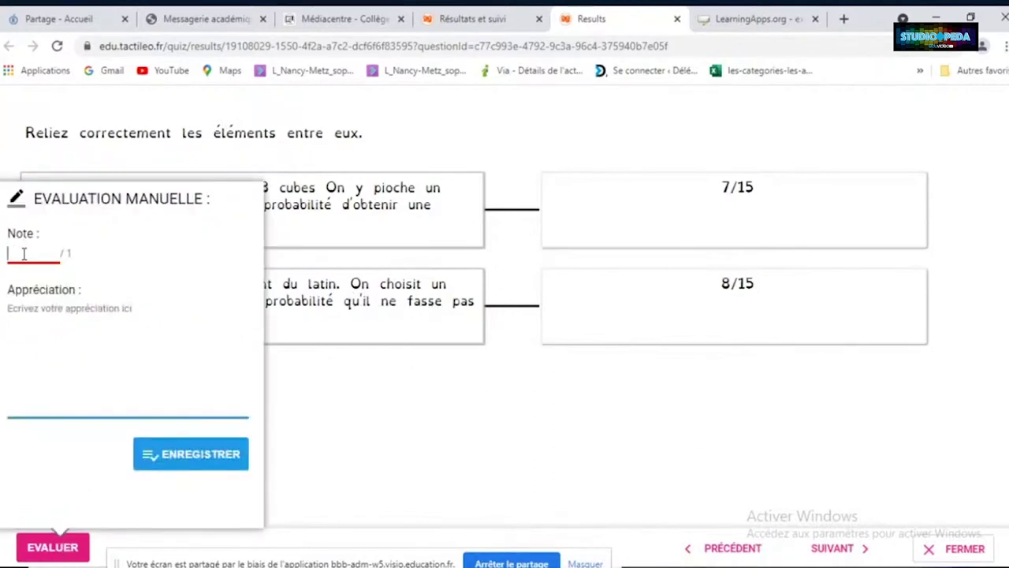
text(1)
click(50, 314)
text(Bravo)
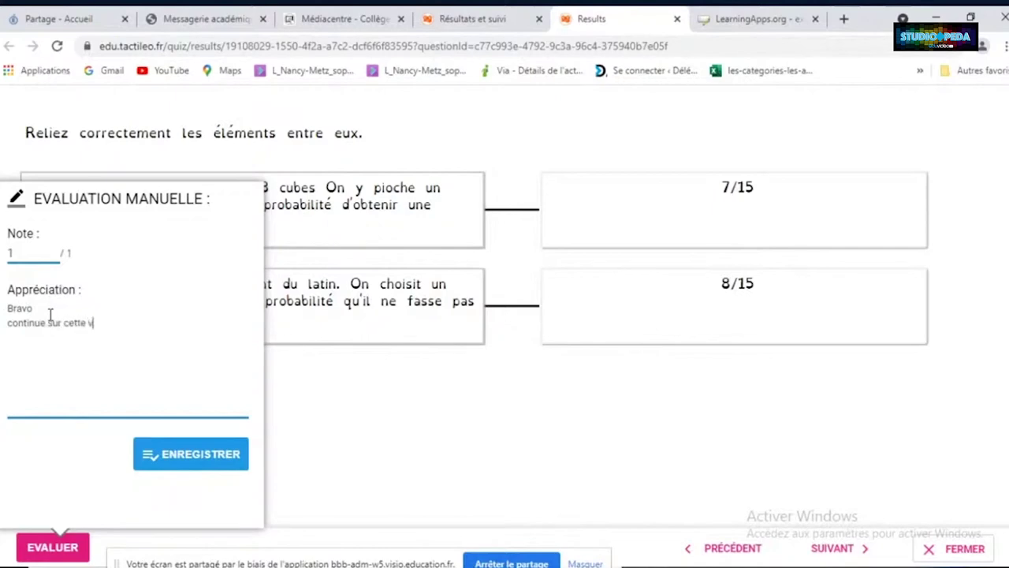
click(229, 464)
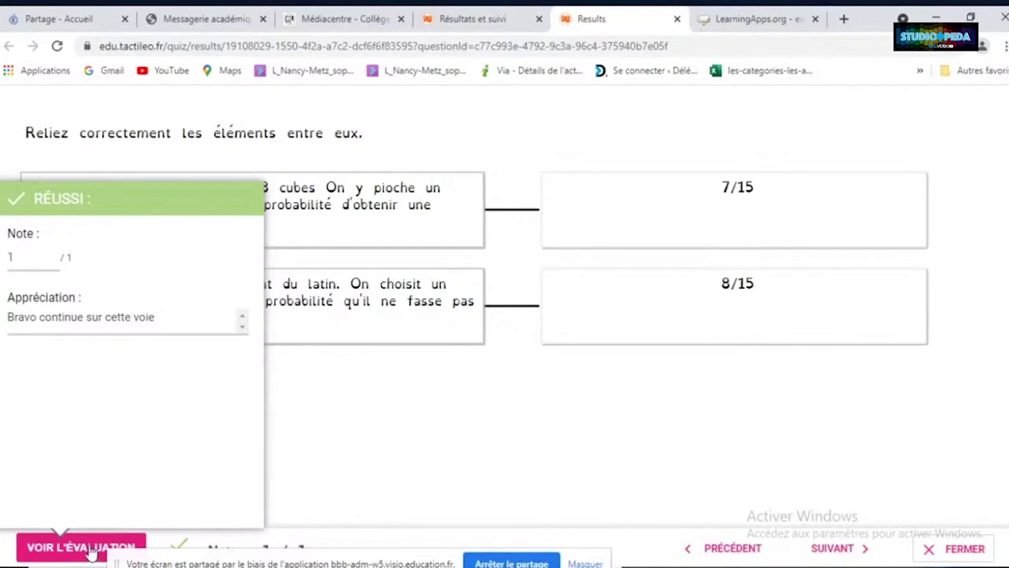
click(92, 554)
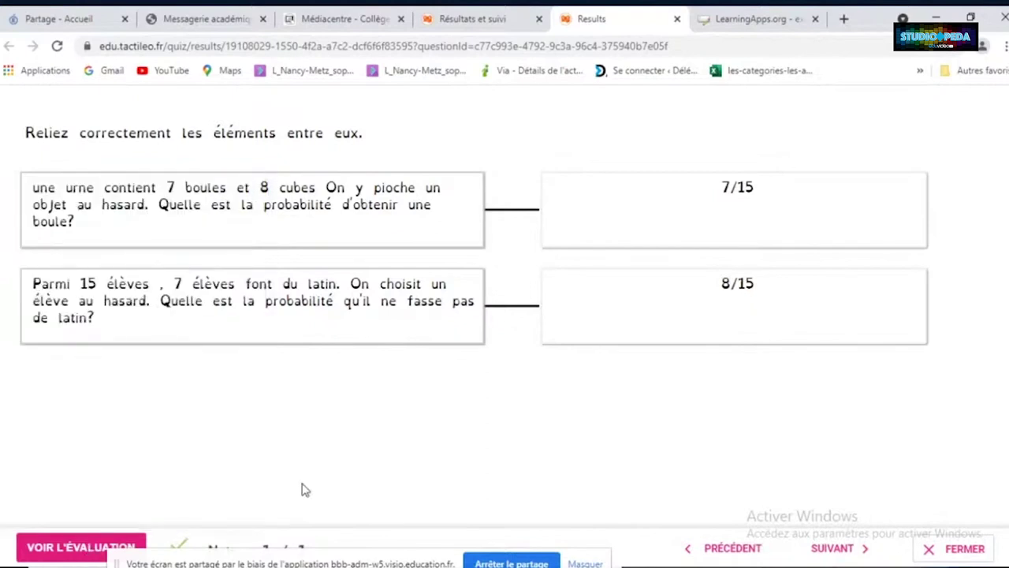
Review the learner's total module score and per-element result details, and close the results page
click(946, 552)
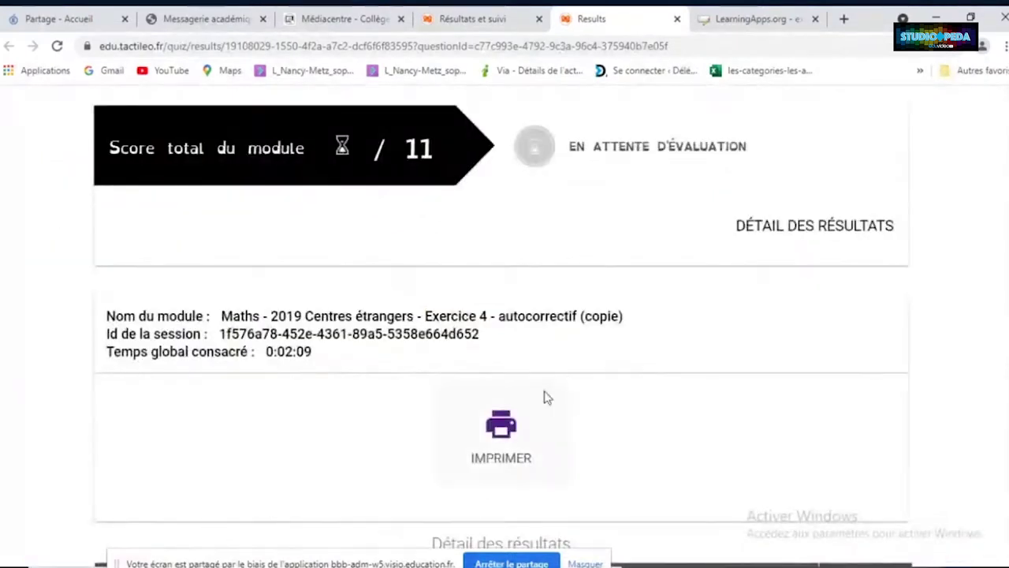
scroll(624, 326, down, 2)
scroll(624, 327, down, 4)
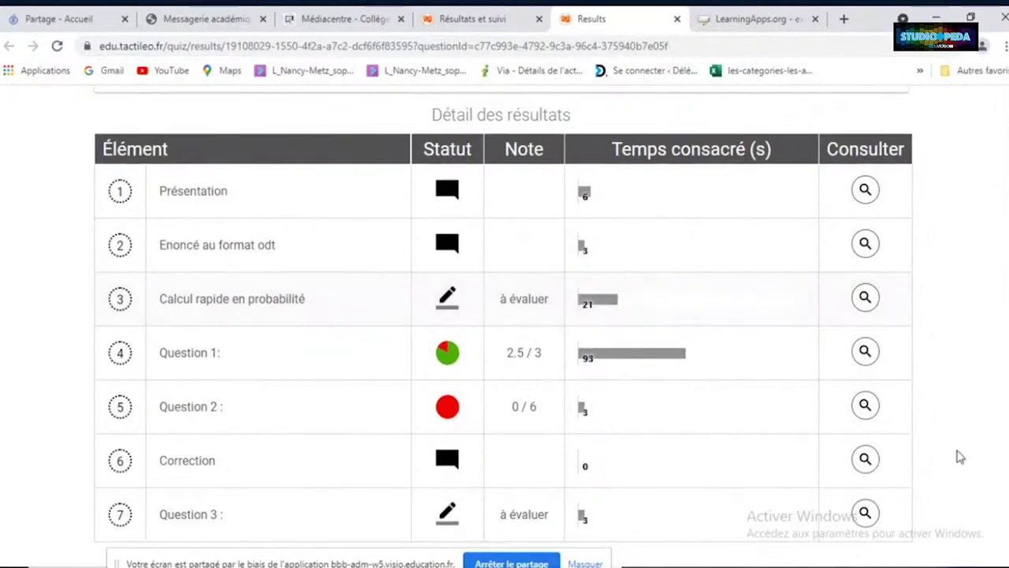
scroll(619, 265, up, 5)
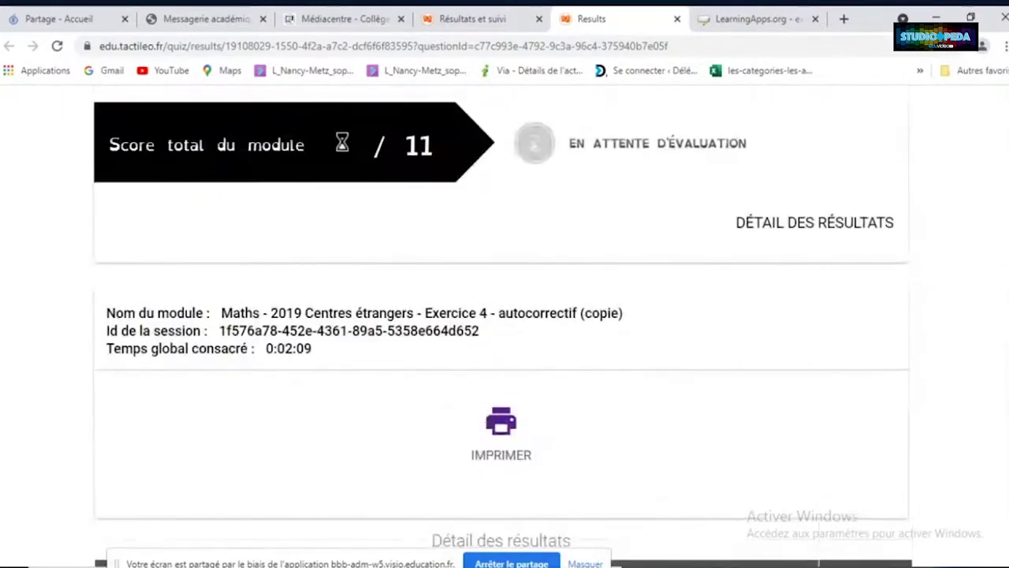
scroll(619, 266, down, 2)
scroll(507, 295, up, 2)
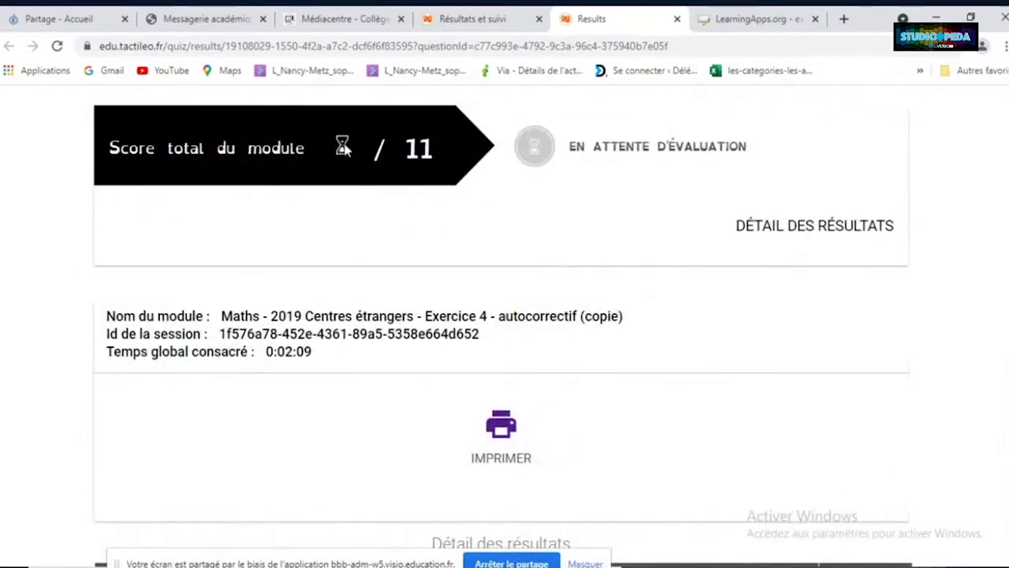
click(677, 19)
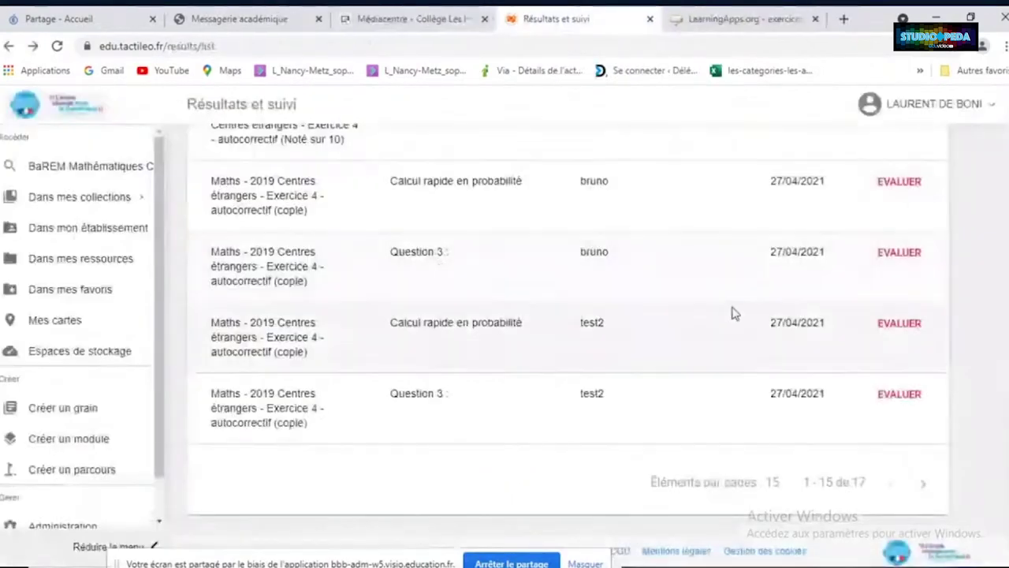
Grade test2's "Calcul rapide en probabilité" answer 1 out of 1 with the comment "Bravo" and save the evaluation
click(889, 318)
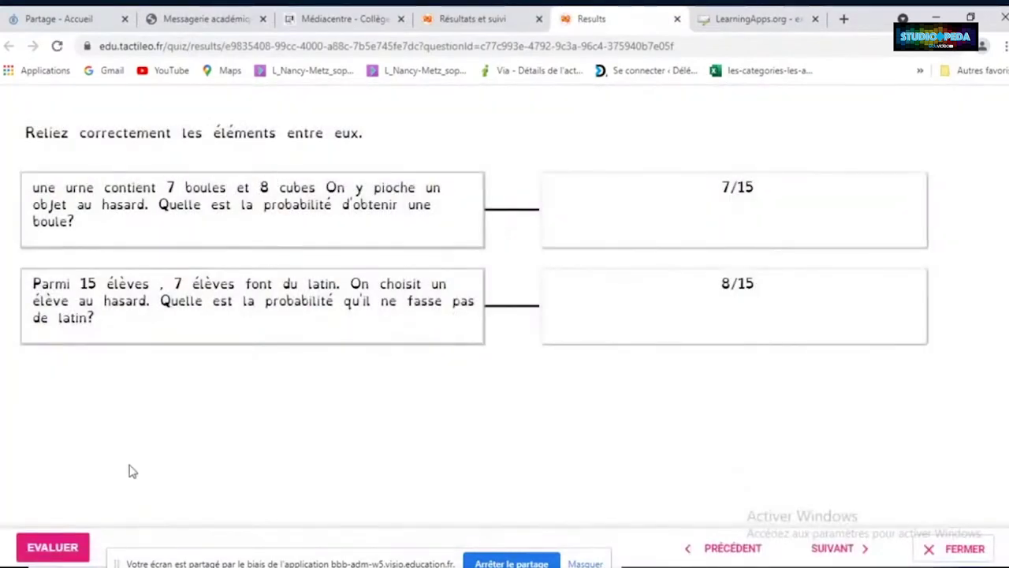
click(52, 547)
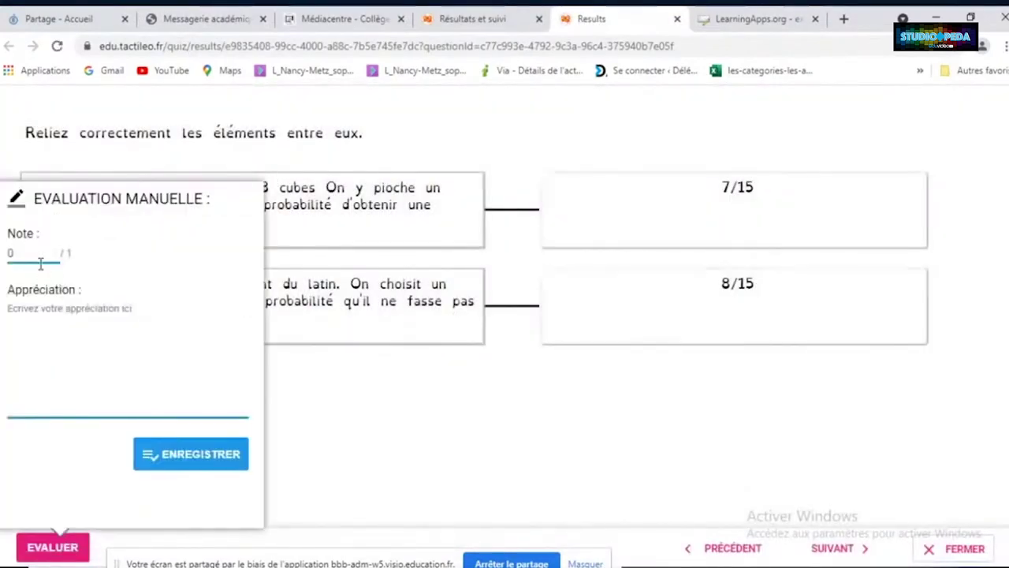
key(BackSpace)
text(1)
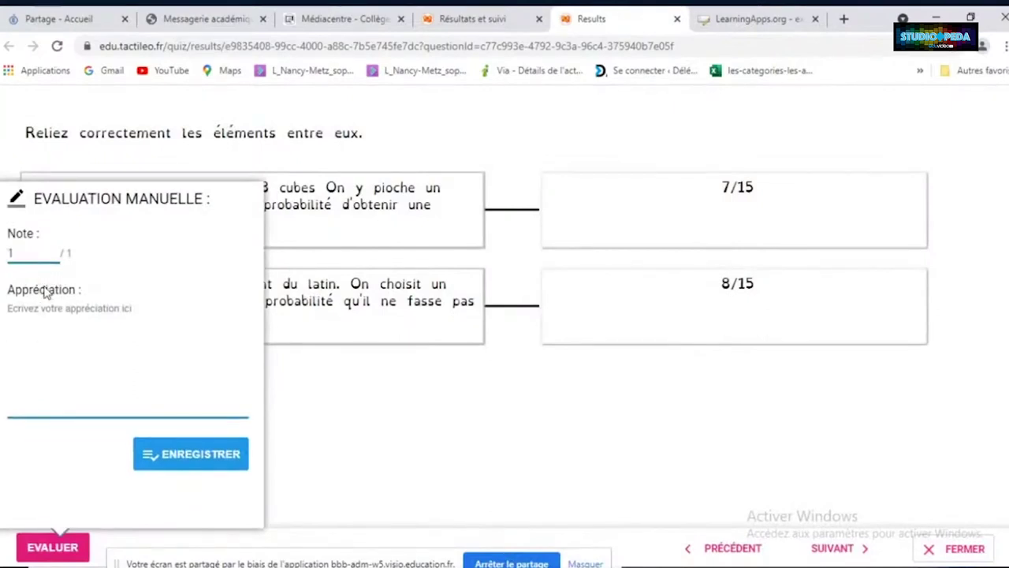
text(b)
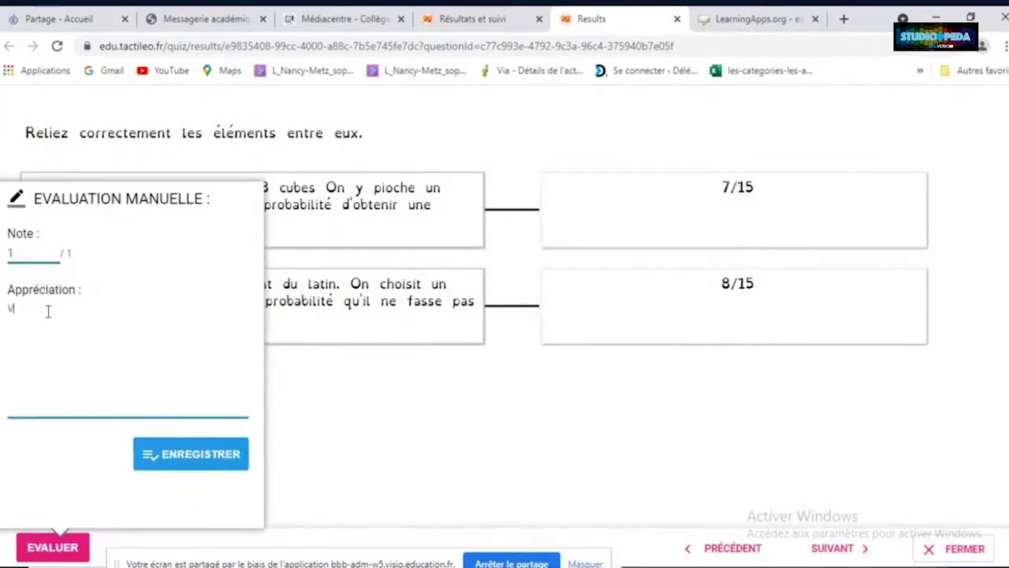
key(BackSpace)
text(Bravo)
click(232, 468)
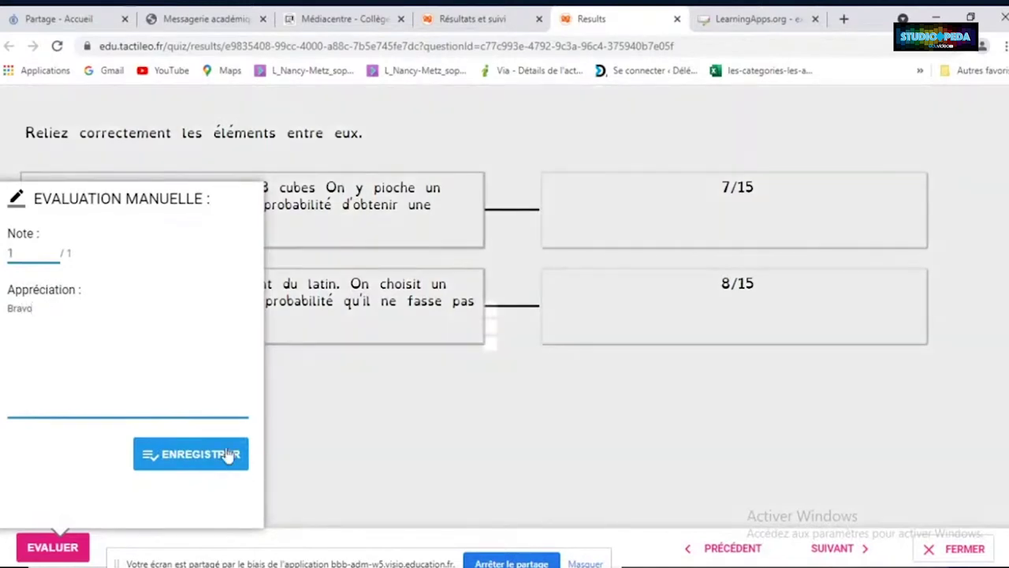
right_click(225, 454)
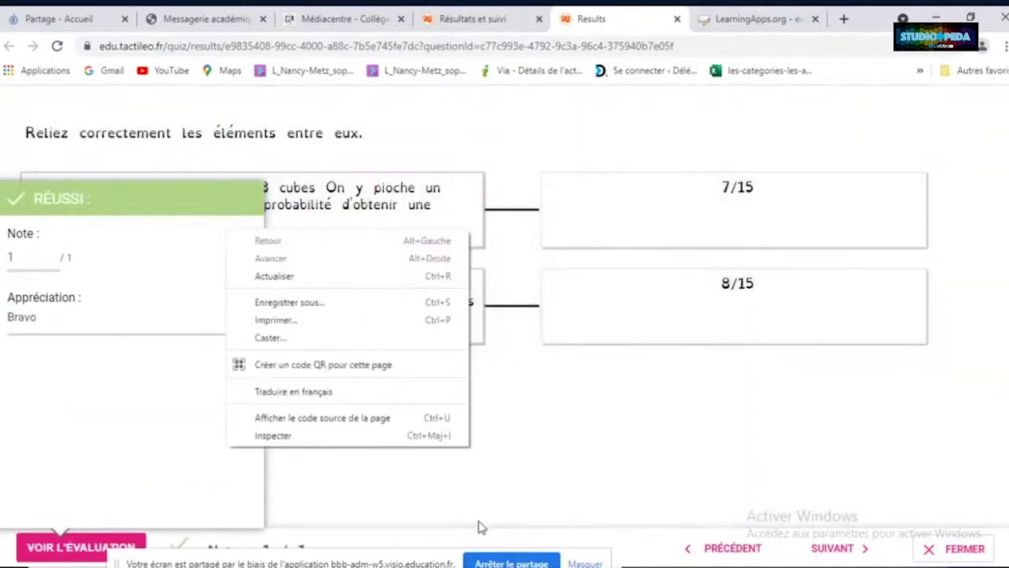
Examine the learner's following answer, the completed shoe-model table, and close the results page
click(837, 554)
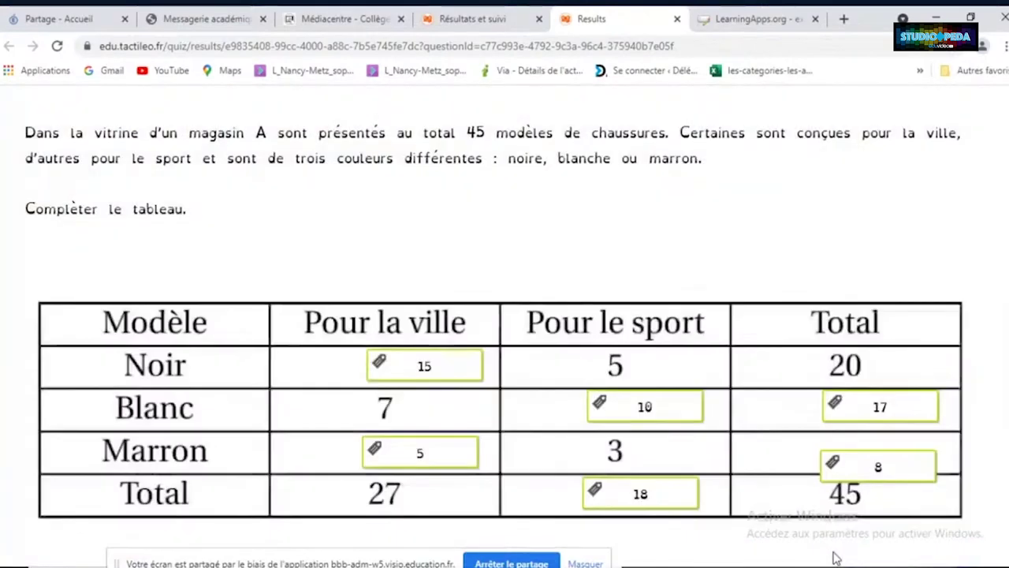
scroll(747, 269, down, 2)
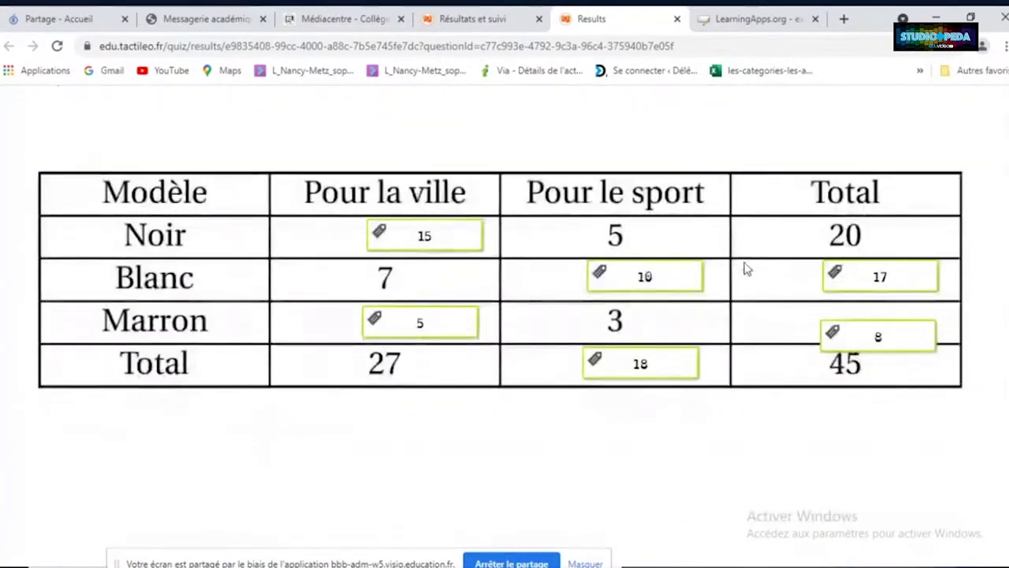
scroll(748, 268, up, 2)
scroll(747, 269, down, 2)
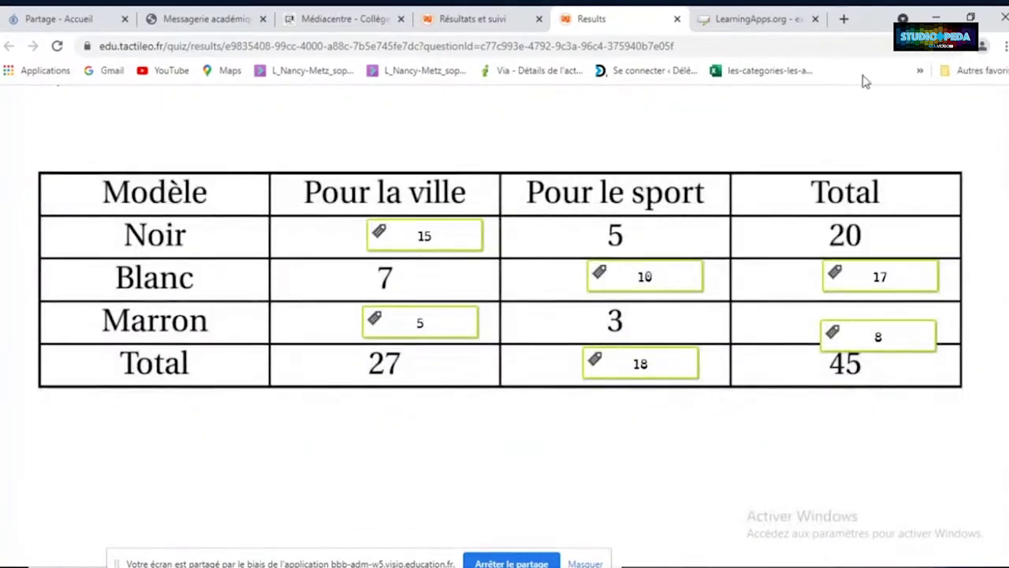
scroll(687, 205, up, 2)
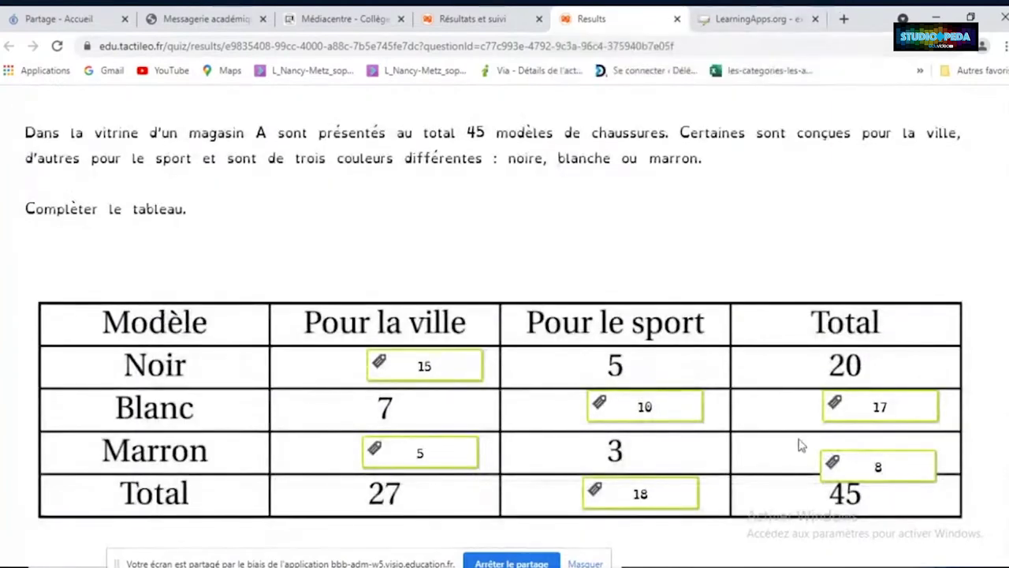
scroll(692, 210, down, 2)
scroll(691, 210, up, 2)
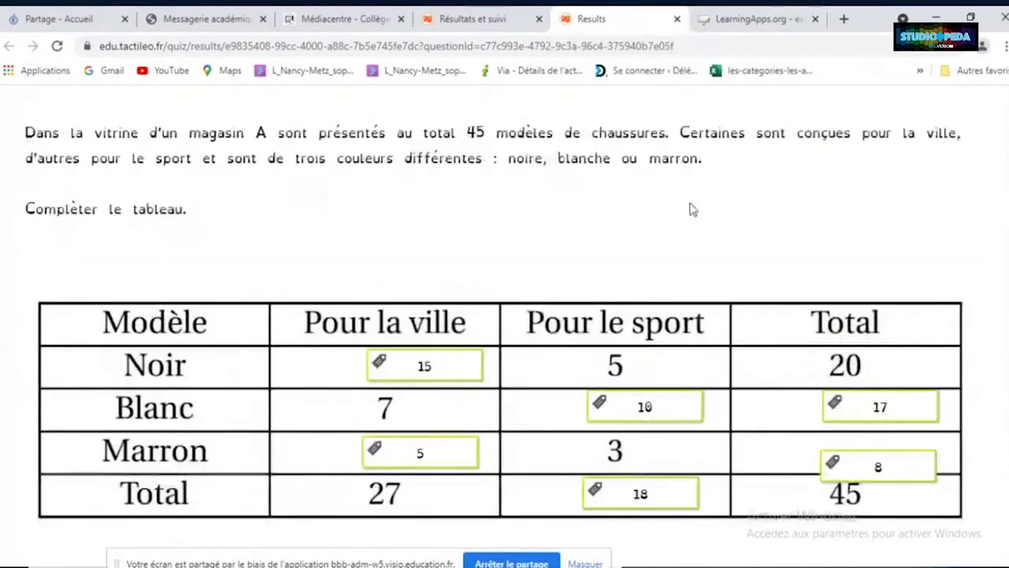
click(677, 19)
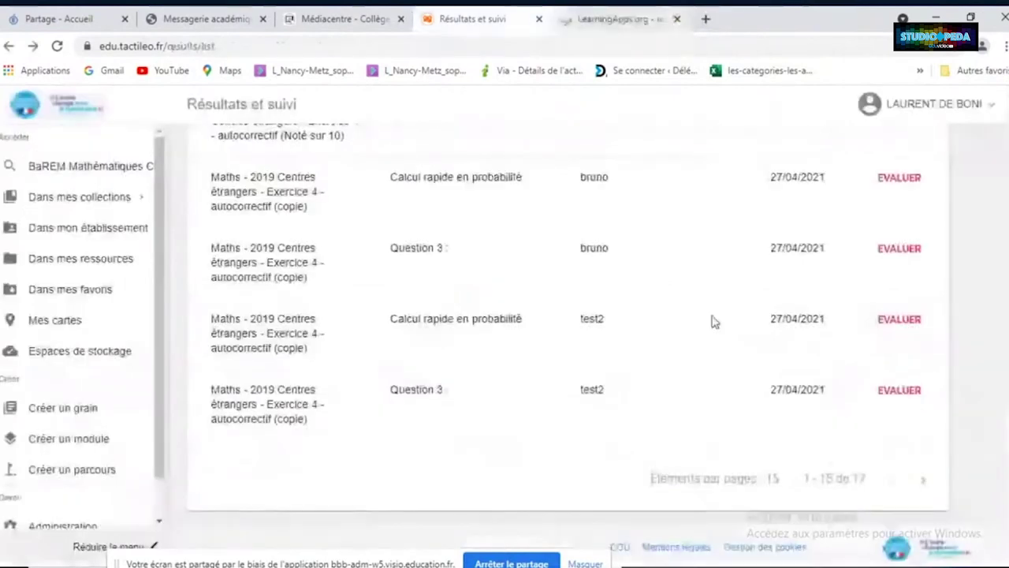
Grade test2's "Question 3" answer 1 out of 1 with the comment "Continue sur cette voie", save the evaluation and close the results page
click(894, 390)
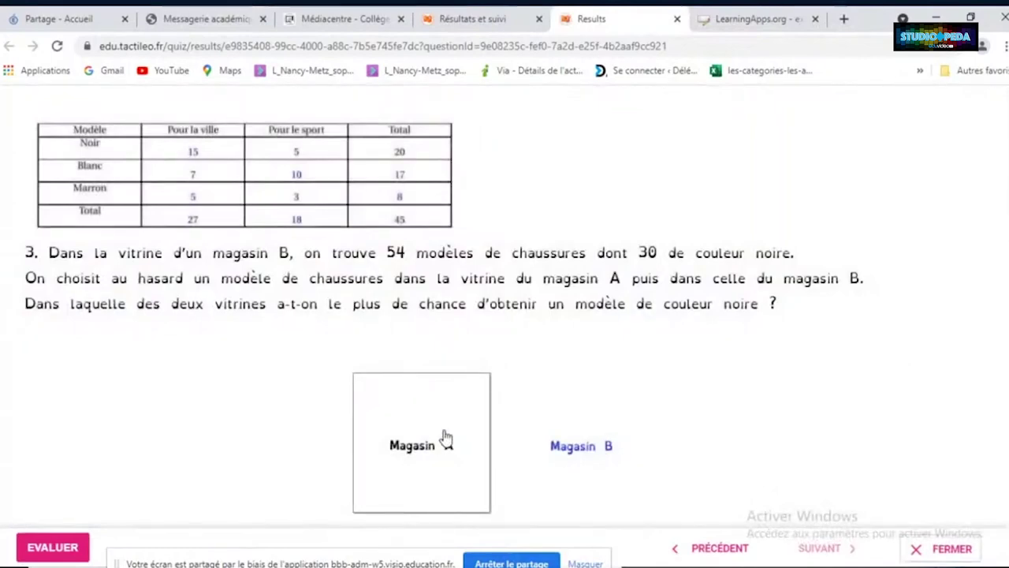
scroll(572, 449, down, 1)
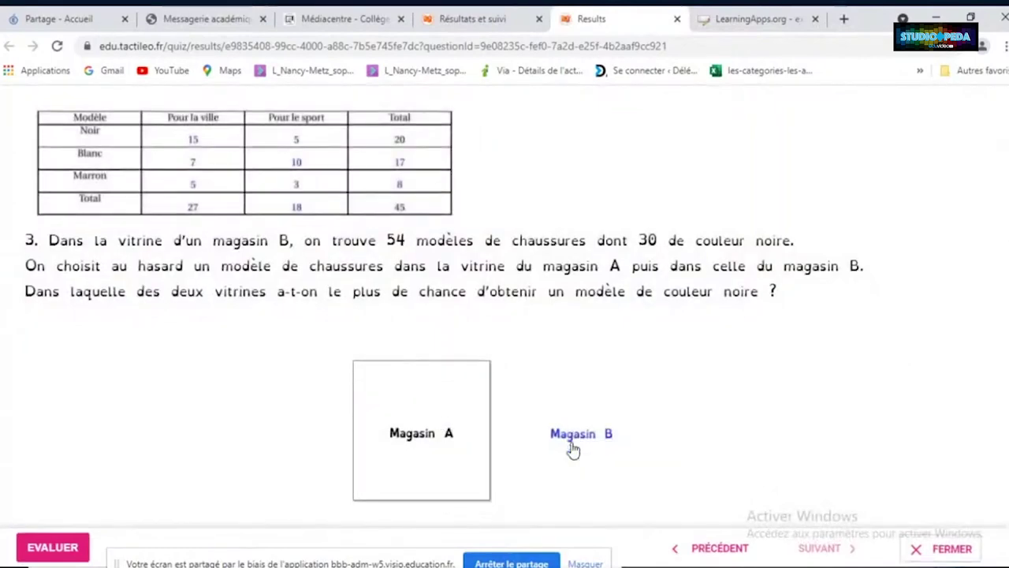
click(53, 548)
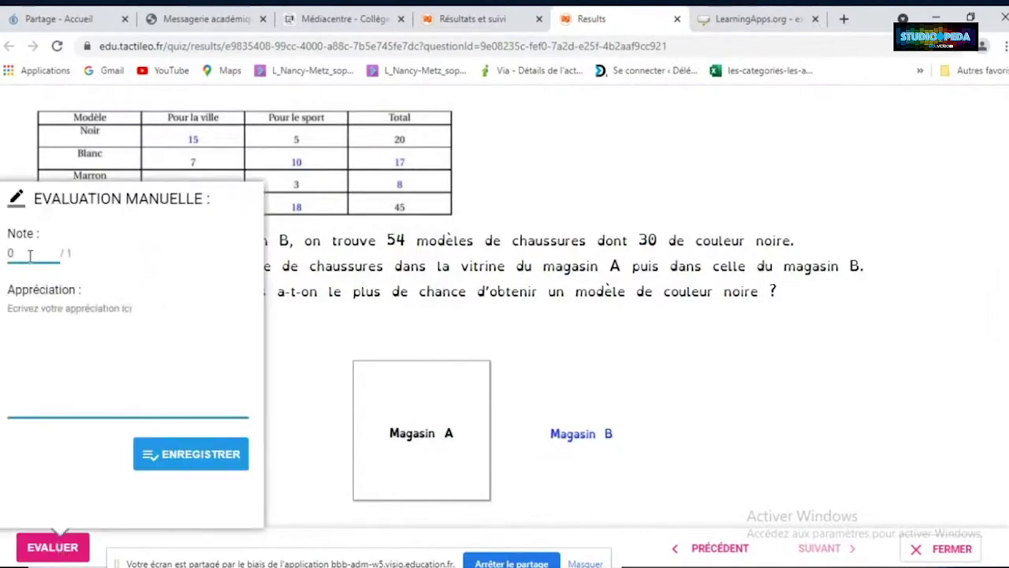
key(BackSpace)
text(1)
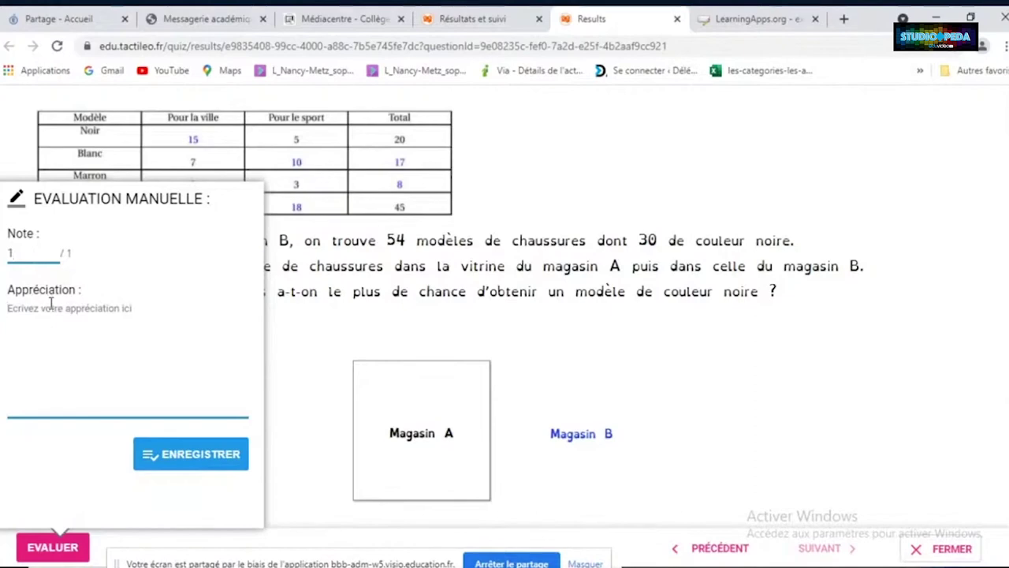
text(Contin)
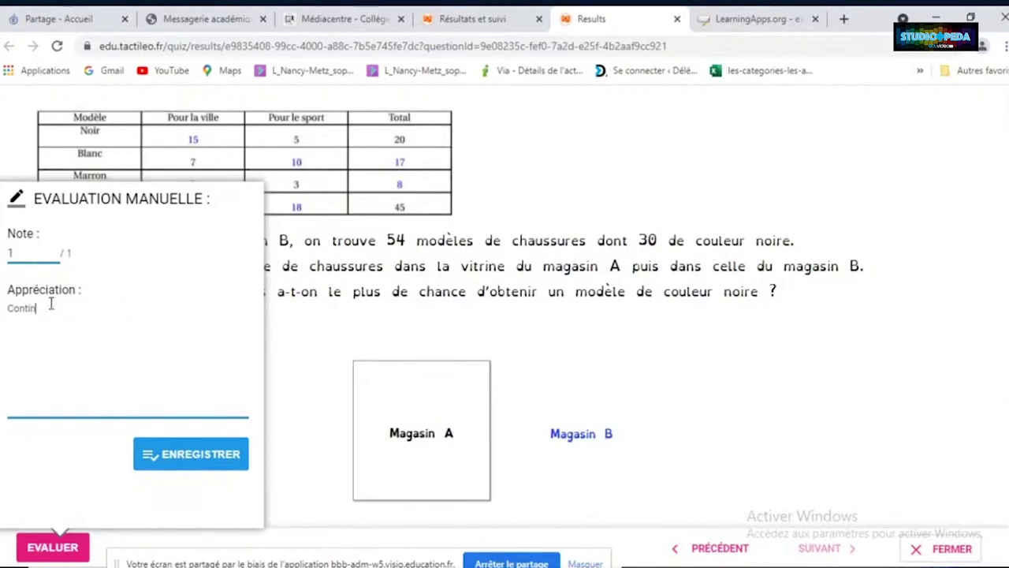
text(ue sur cette voie)
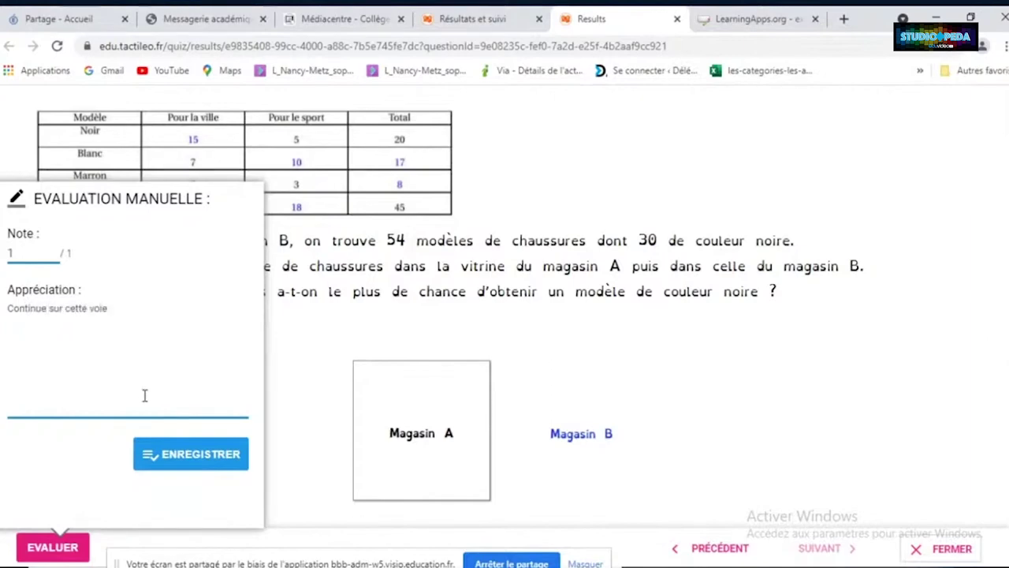
click(190, 455)
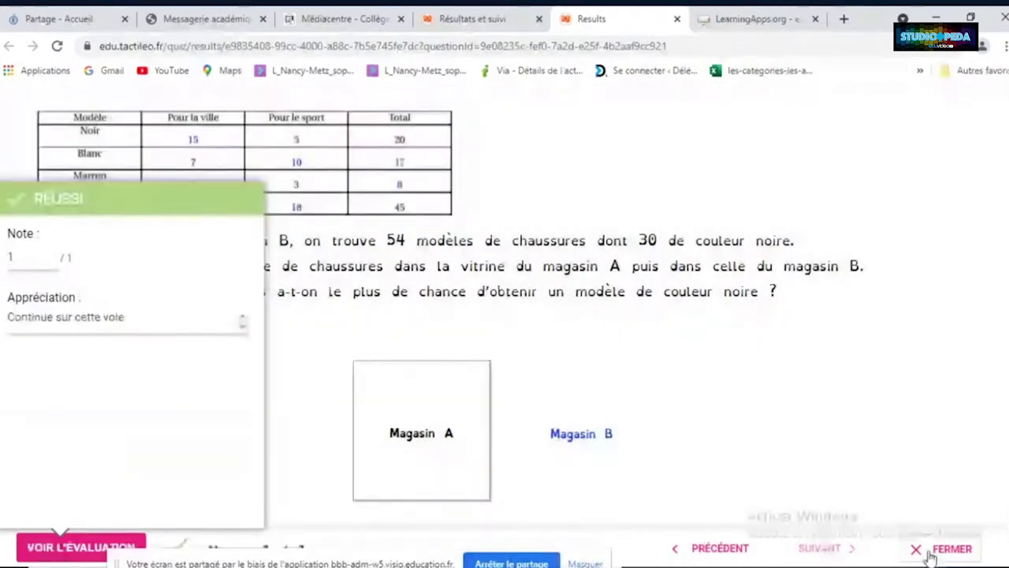
click(930, 554)
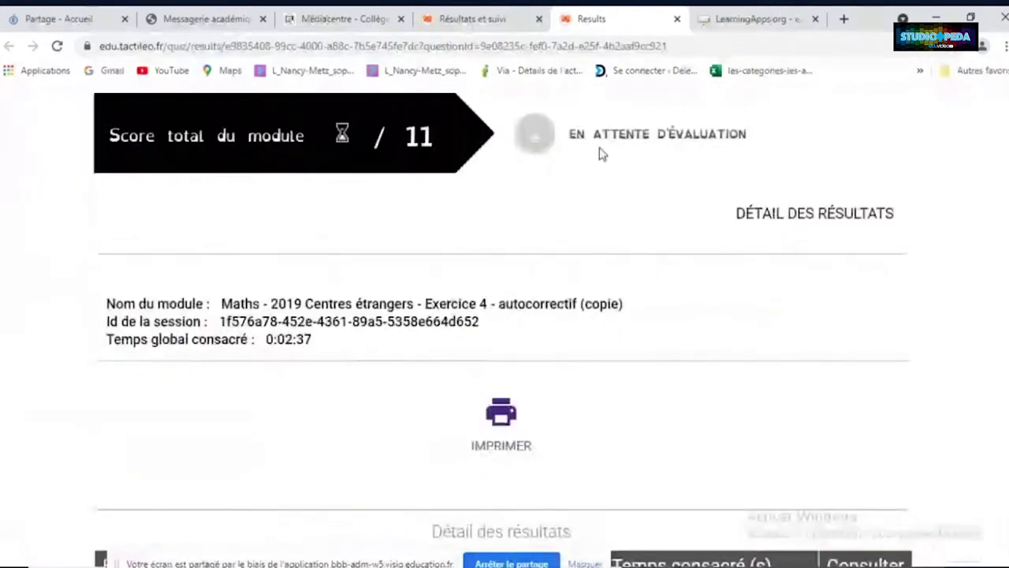
click(677, 18)
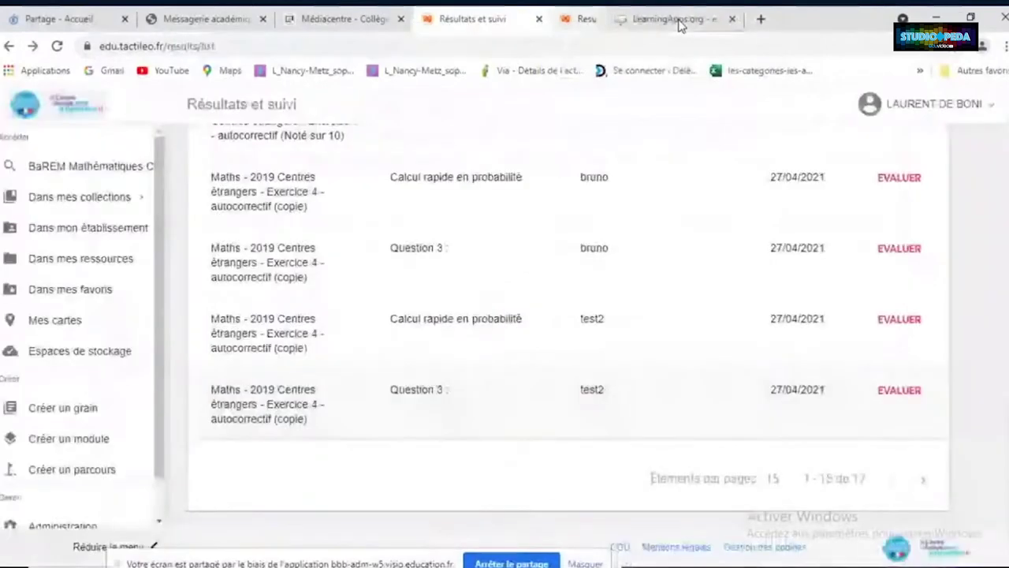
View the list of module sessions and the list of parcours sessions in Résultats et suivi
scroll(799, 285, up, 2)
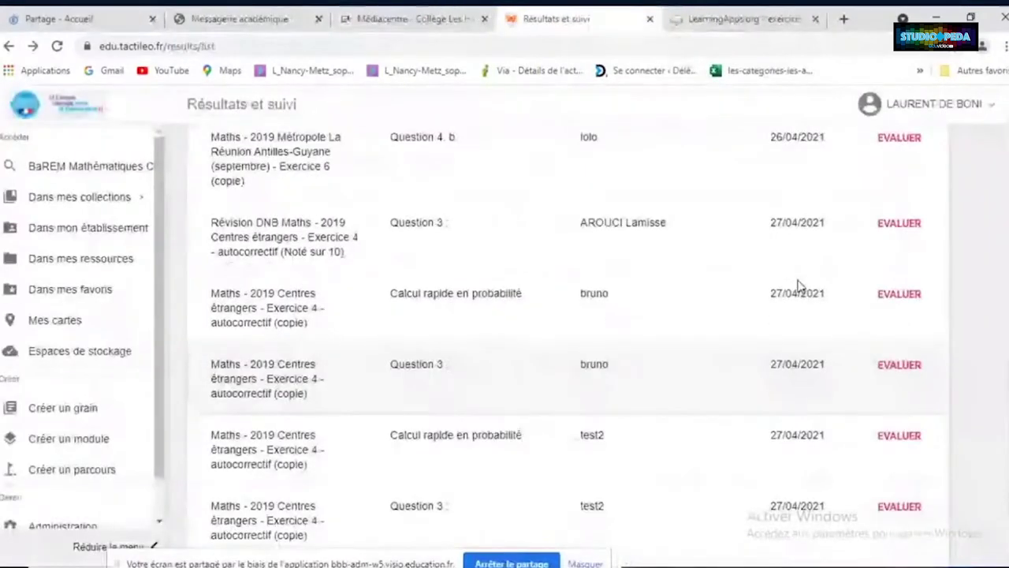
scroll(799, 285, up, 6)
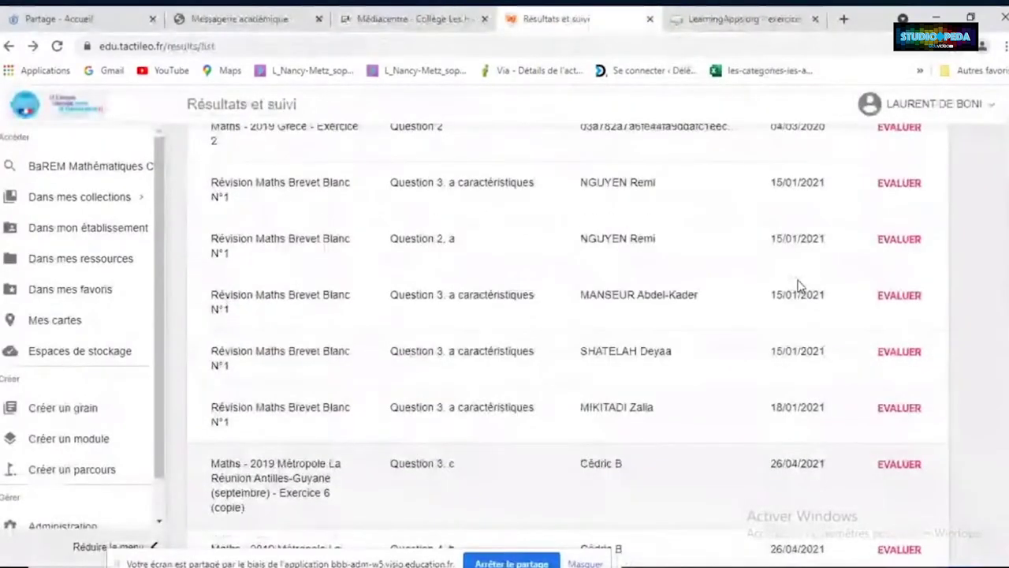
scroll(799, 286, up, 4)
click(387, 197)
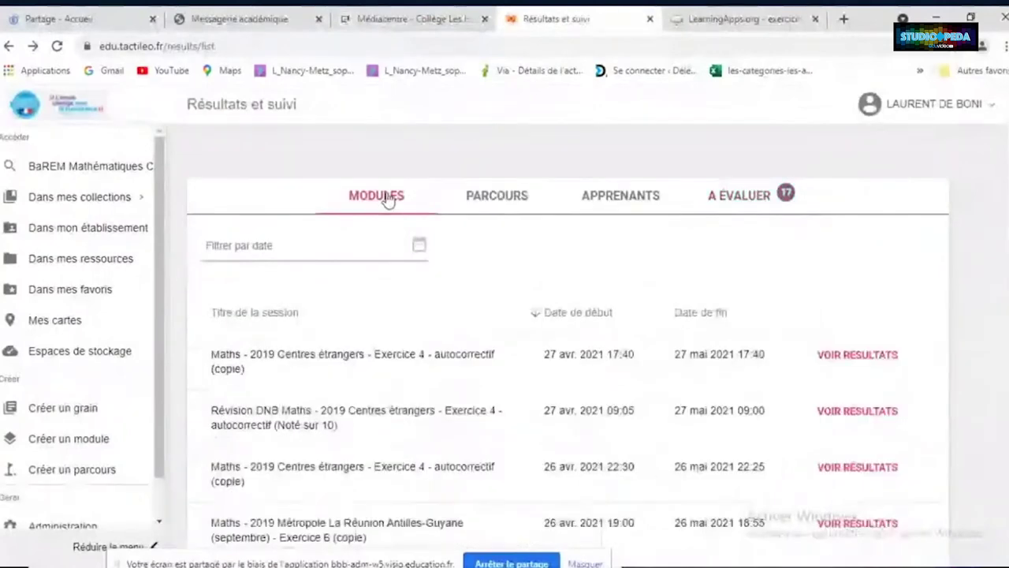
click(504, 197)
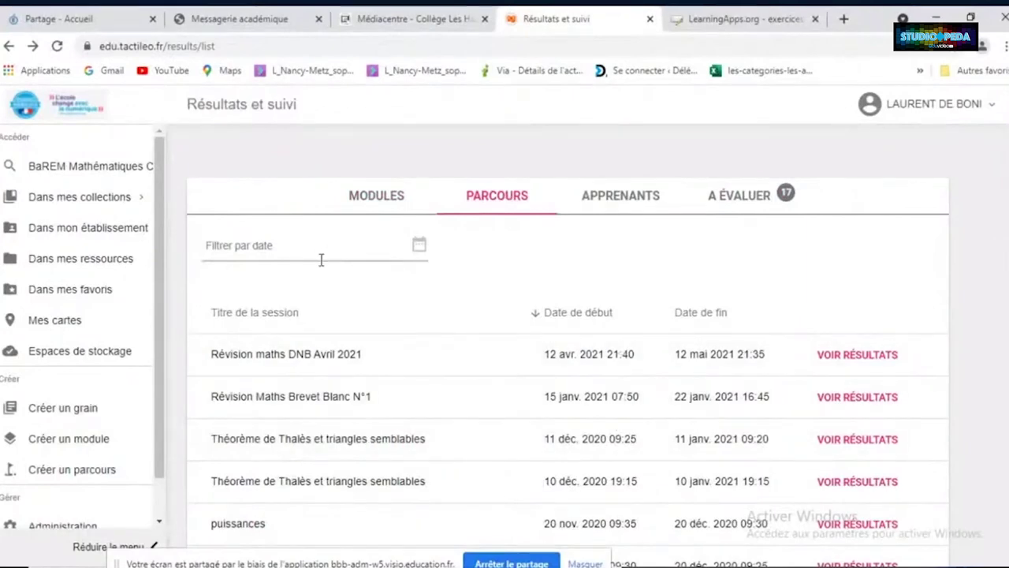
Browse the list of learners in Résultats et suivi and go on to its second page
click(598, 205)
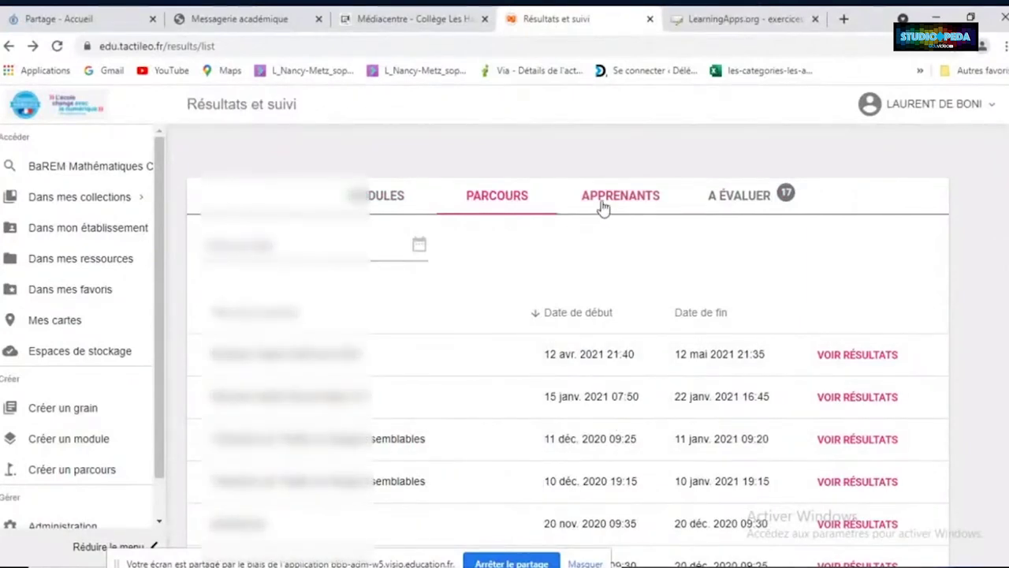
scroll(473, 380, down, 7)
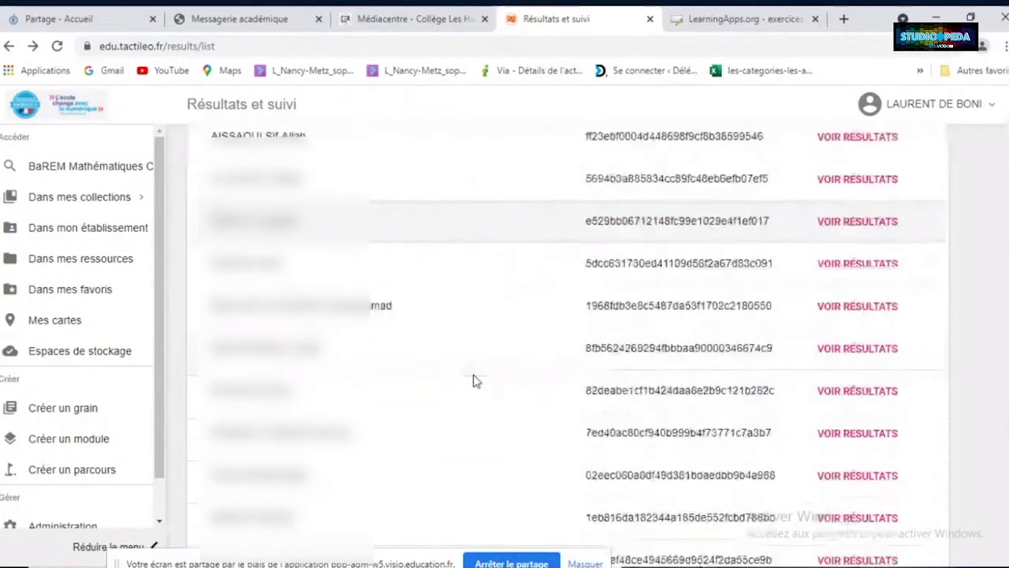
scroll(474, 381, up, 3)
scroll(473, 381, up, 3)
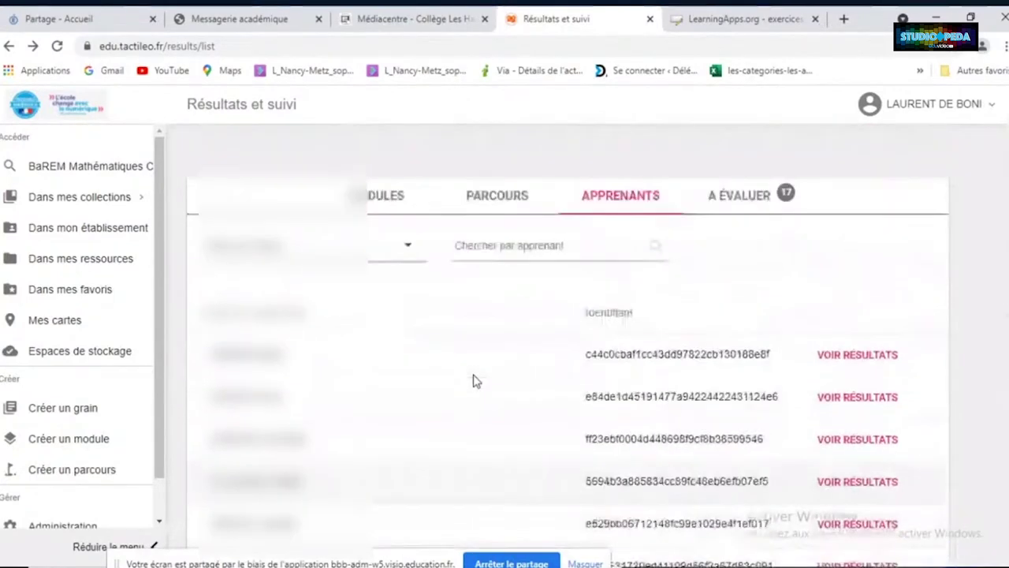
scroll(473, 381, down, 2)
scroll(473, 381, down, 4)
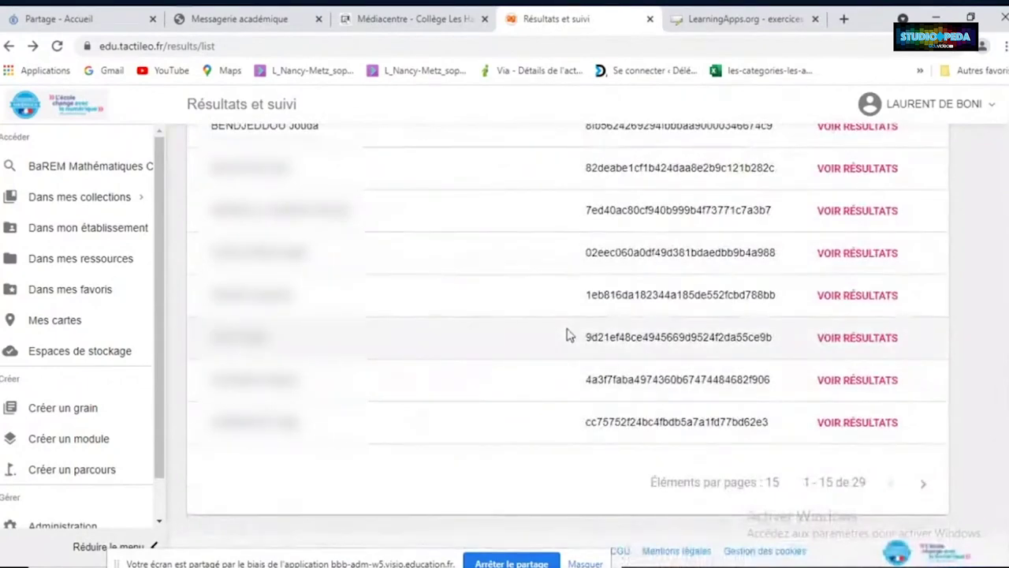
click(925, 484)
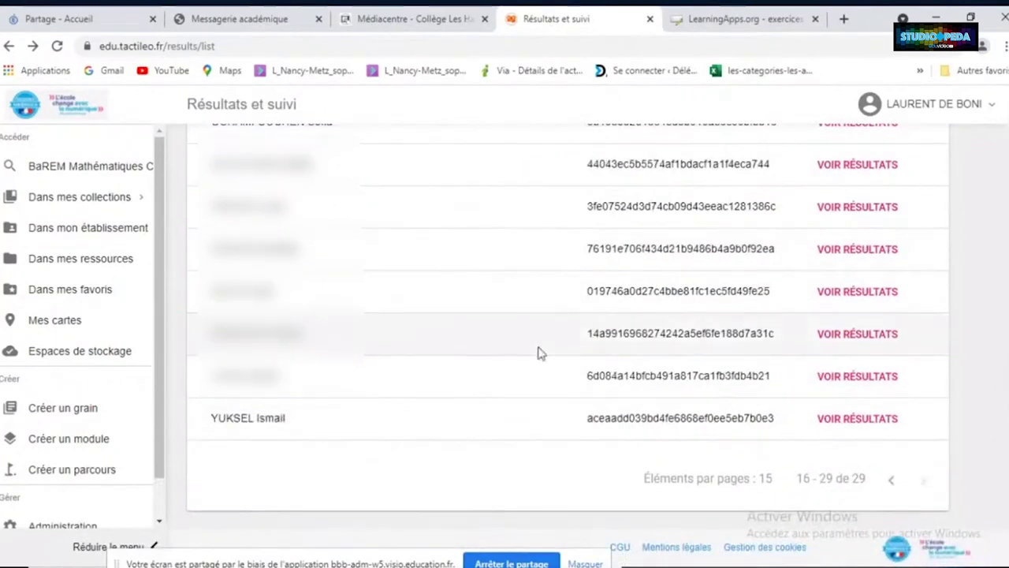
Open the sixth learner's results on the second page and review the overall statistics and the list of modules attempted
scroll(539, 352, up, 4)
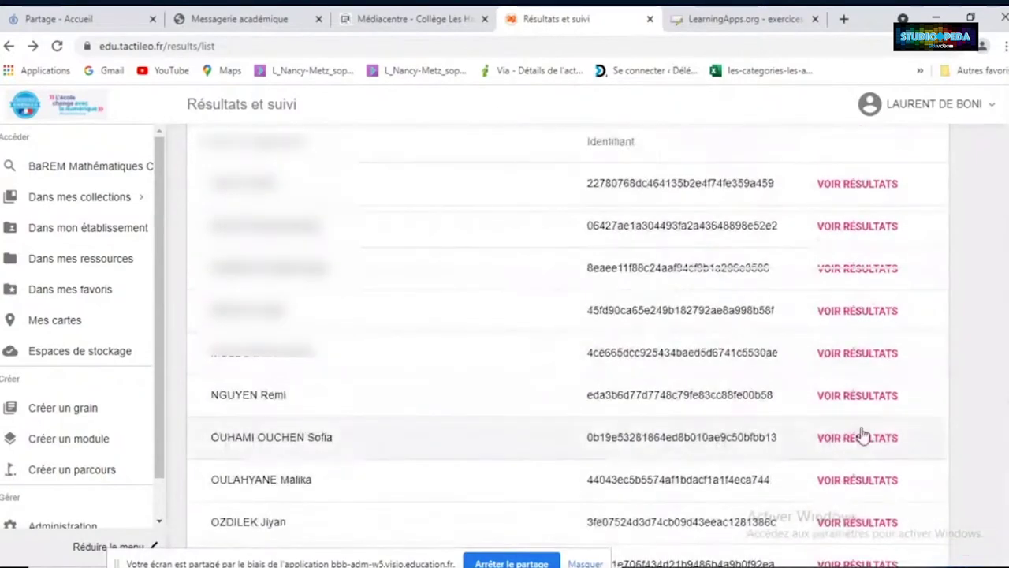
click(874, 403)
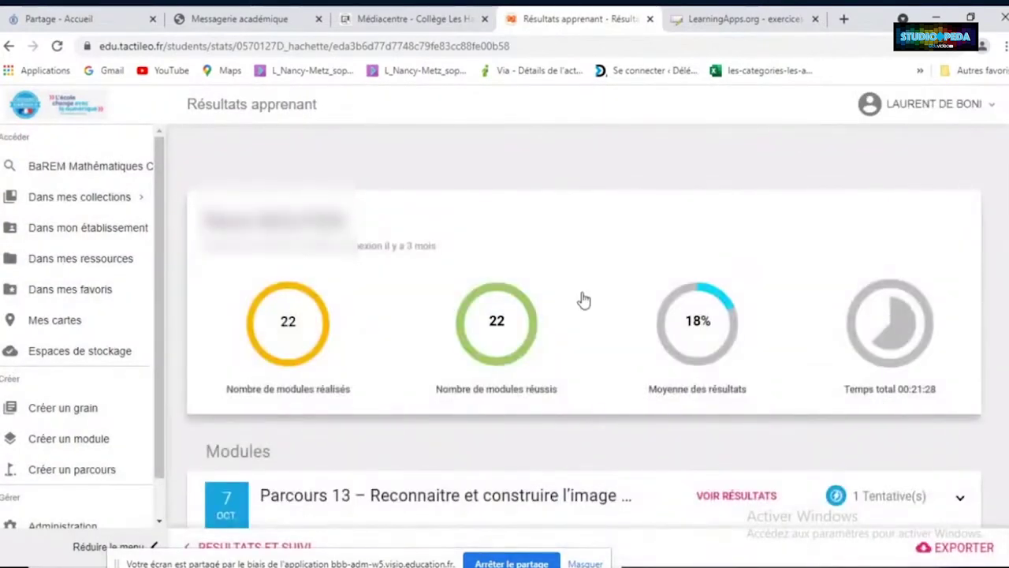
scroll(583, 300, down, 1)
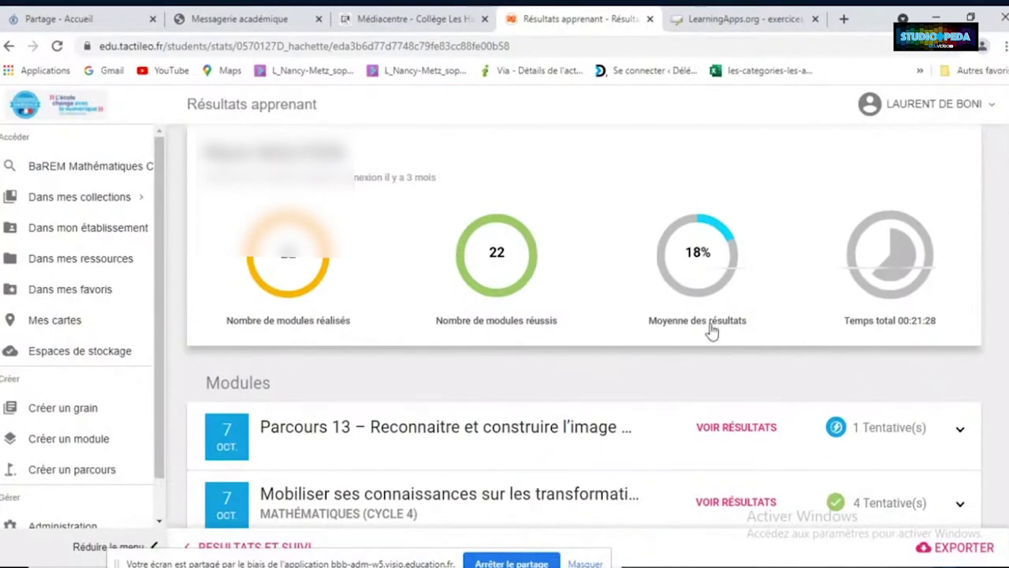
scroll(719, 330, down, 1)
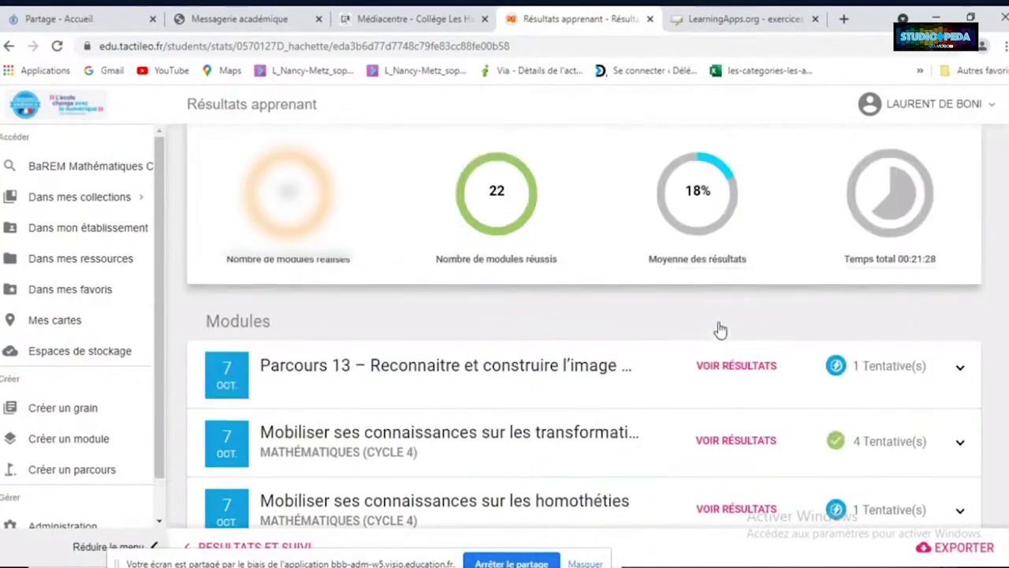
scroll(717, 331, down, 2)
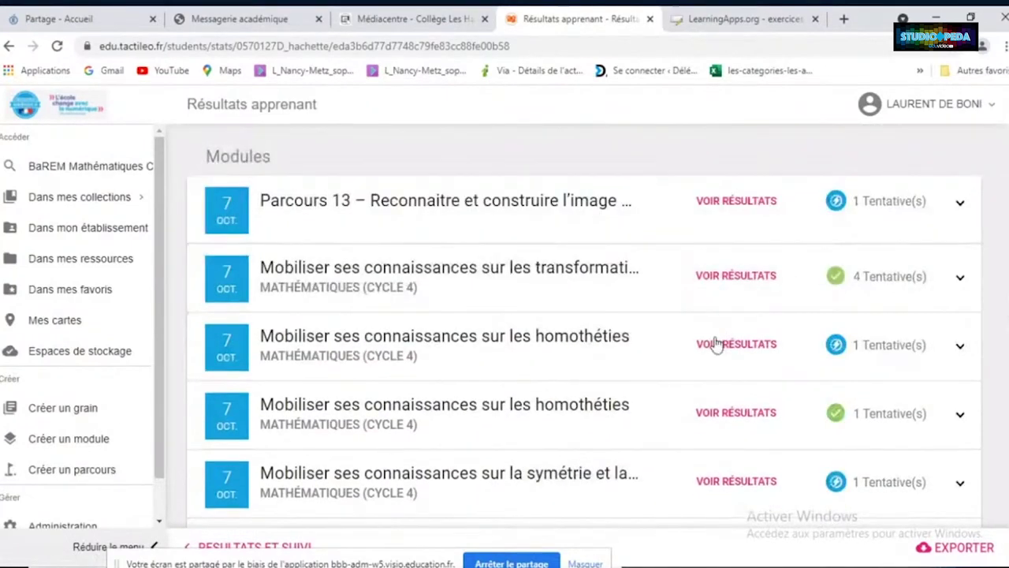
Examine the learner's attempts at the module "Mobiliser ses connaissances sur les transformati…" and the list of parcours below the modules
click(969, 279)
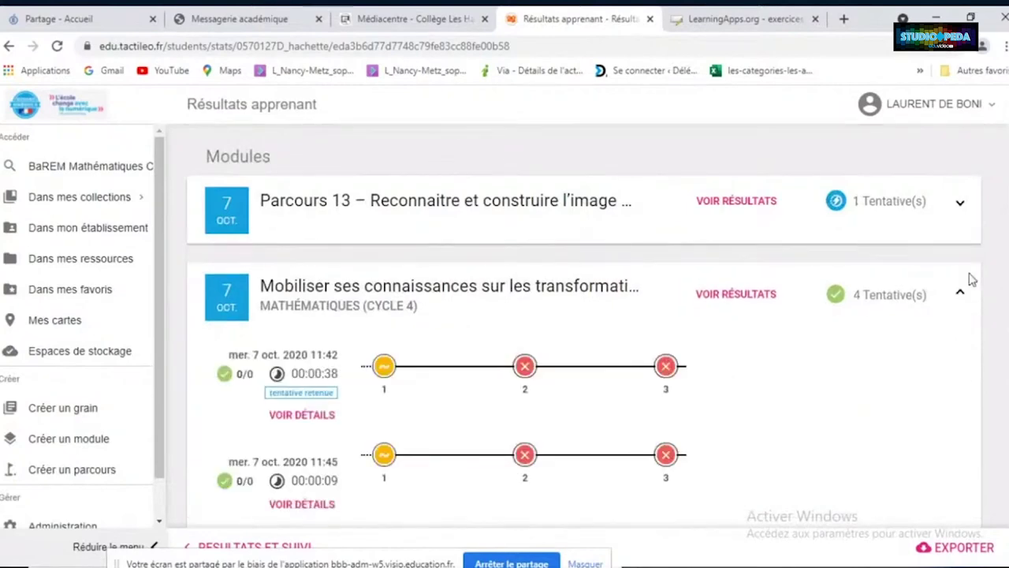
scroll(972, 279, down, 5)
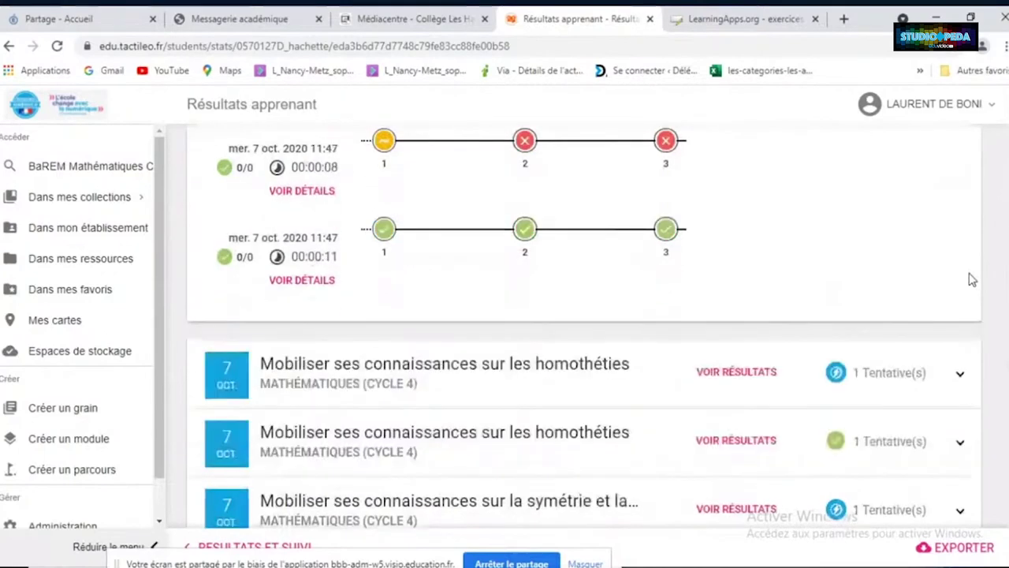
scroll(972, 278, down, 6)
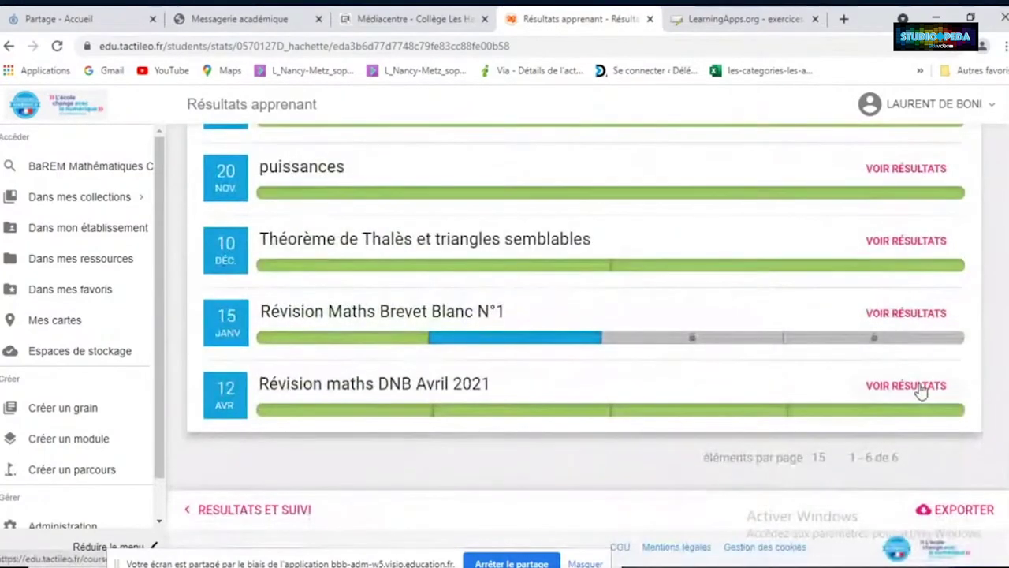
Export the learner's module and parcours results as a spreadsheet file
scroll(921, 390, up, 2)
scroll(921, 389, down, 2)
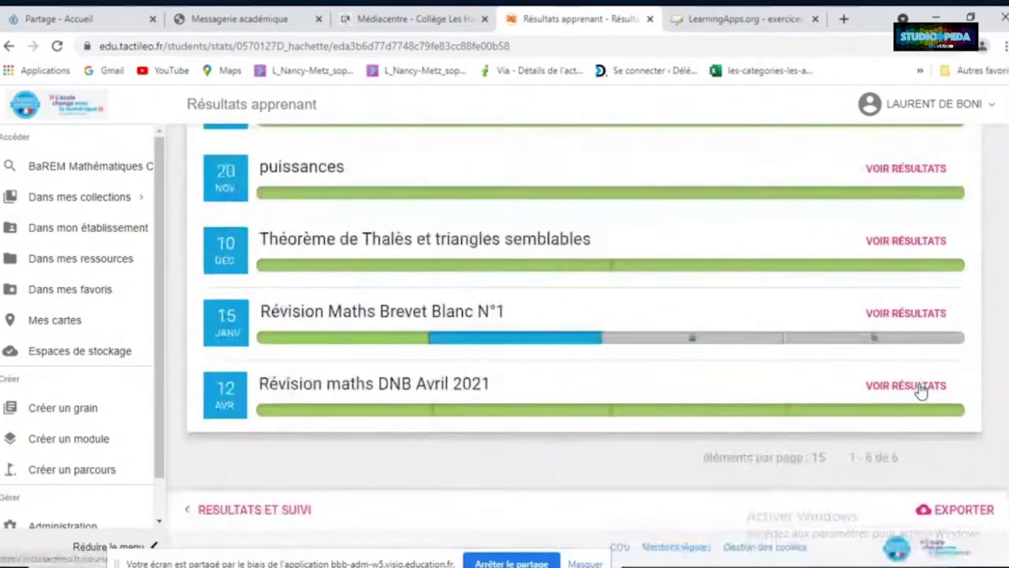
click(962, 513)
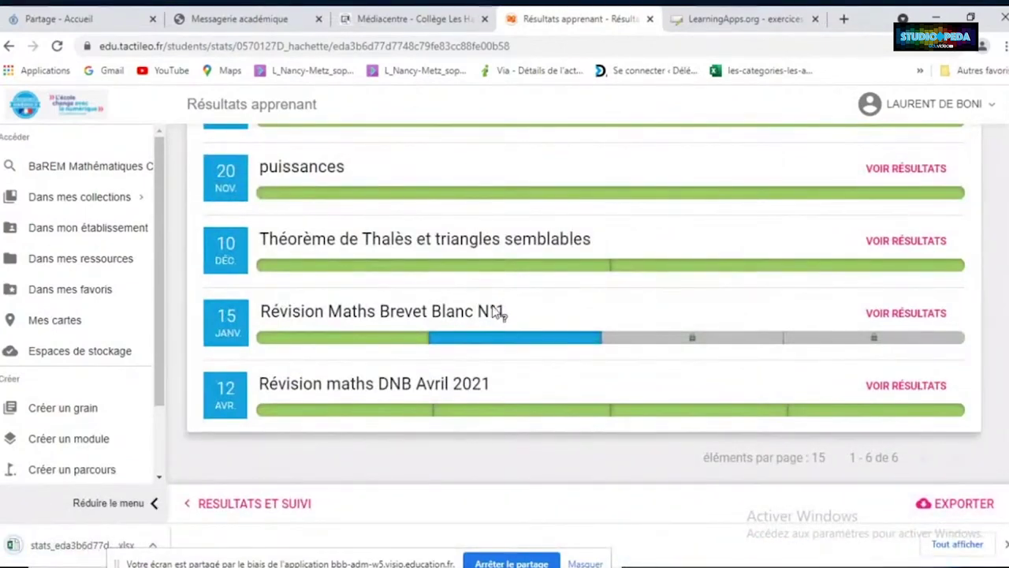
Review the learner's module attempts and overall statistics again, and return to the module sessions in Résultats et suivi
scroll(498, 314, up, 10)
scroll(492, 310, up, 5)
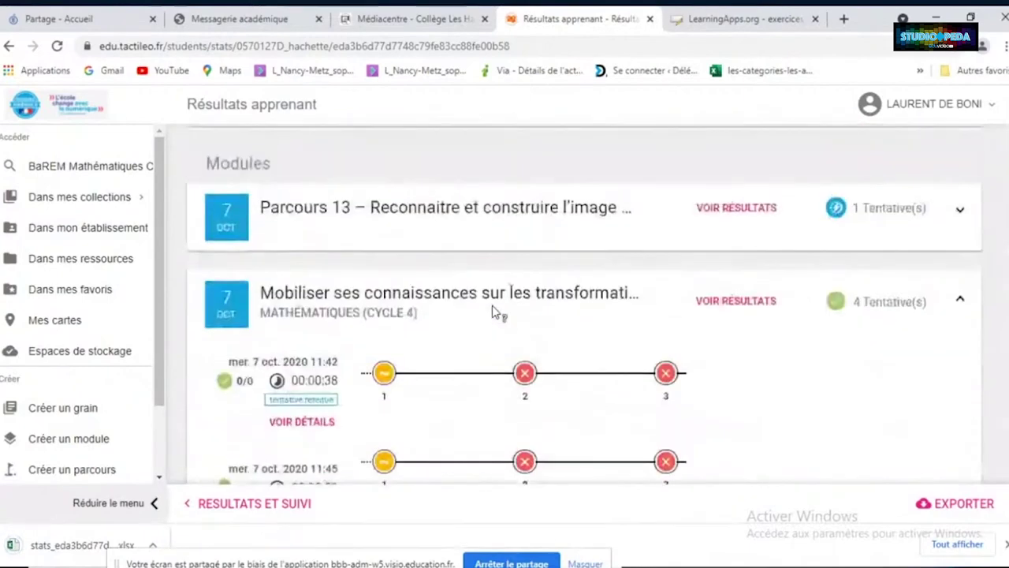
scroll(492, 310, down, 2)
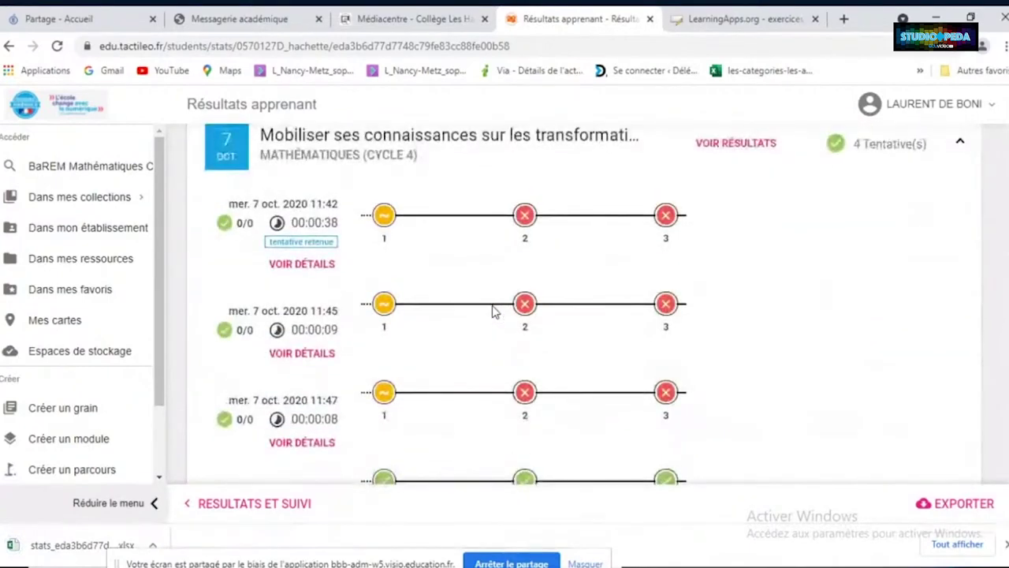
scroll(496, 321, up, 10)
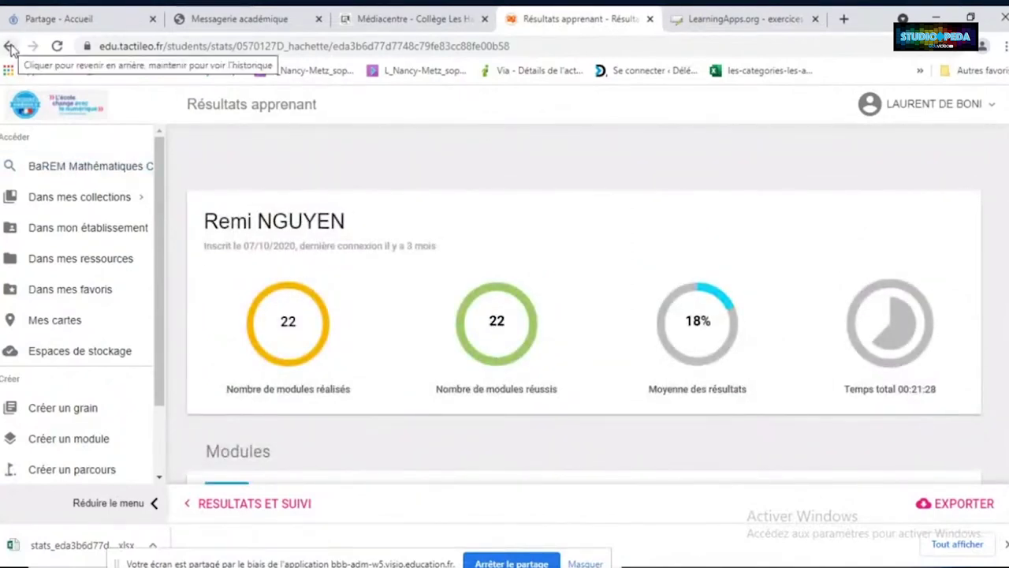
scroll(150, 449, down, 1)
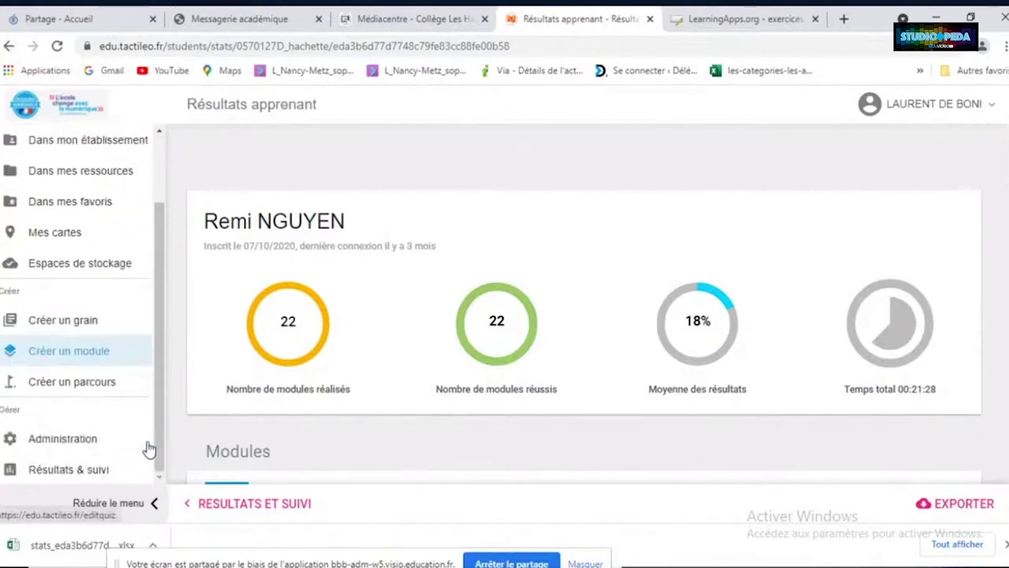
click(99, 472)
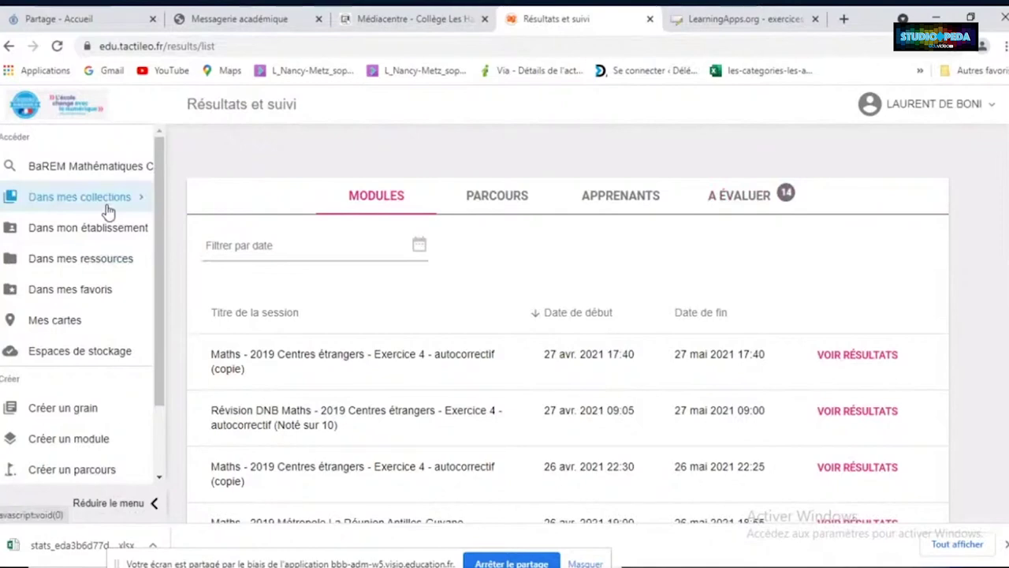
Browse the resources of the establishment, expand the collections, and look through the personal resources
click(101, 240)
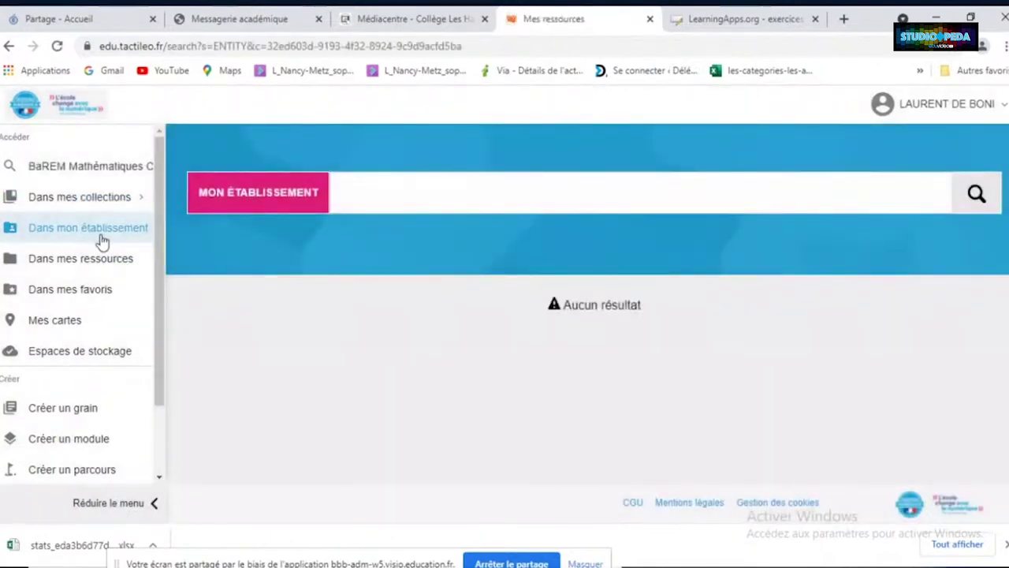
click(109, 209)
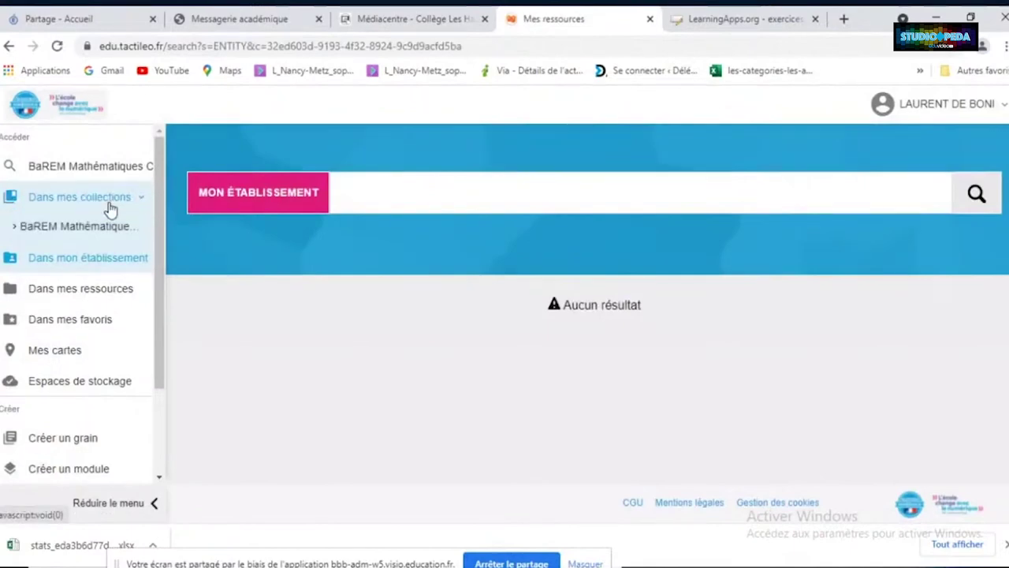
click(103, 290)
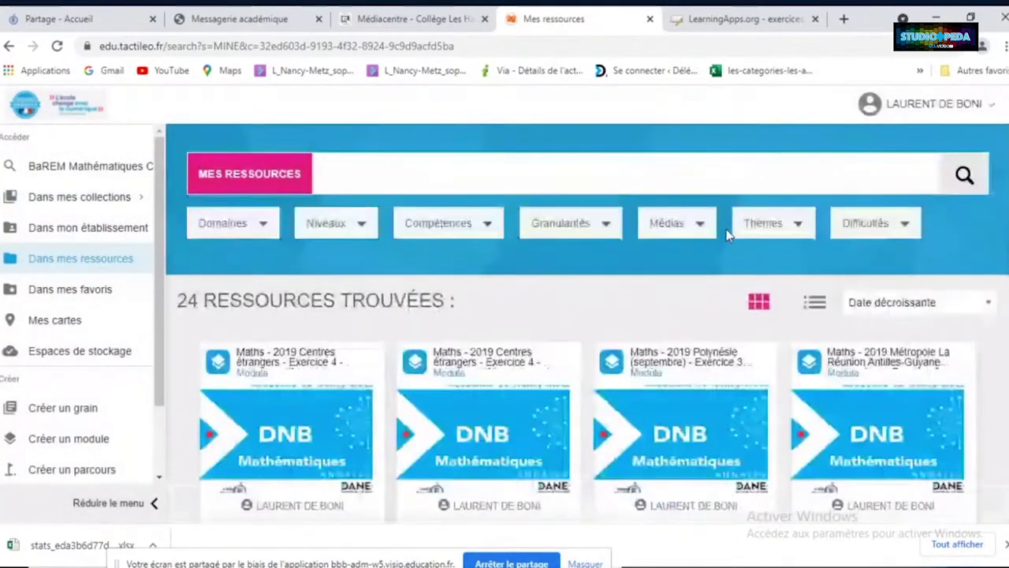
scroll(726, 235, down, 1)
scroll(727, 234, down, 1)
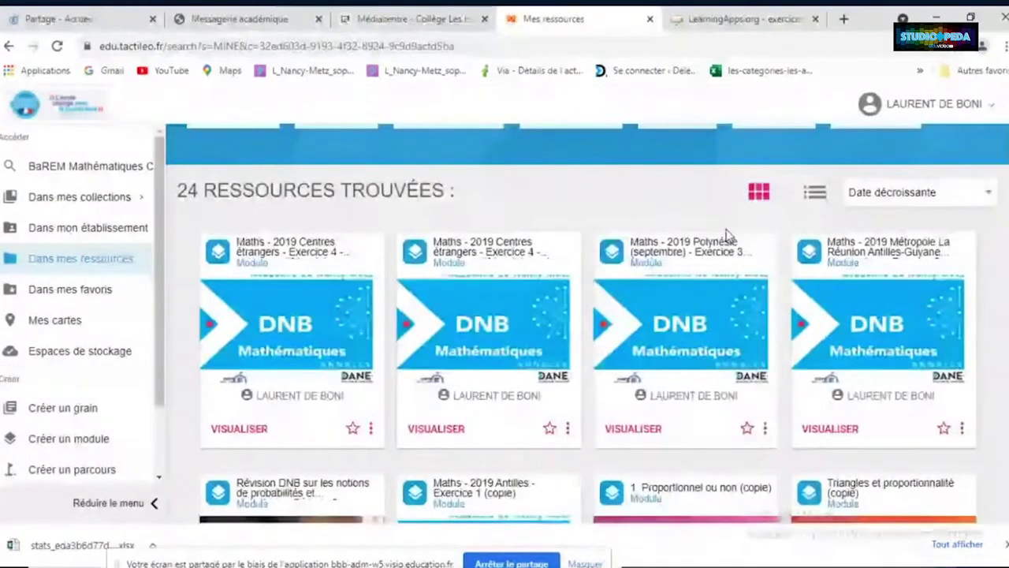
scroll(726, 235, up, 2)
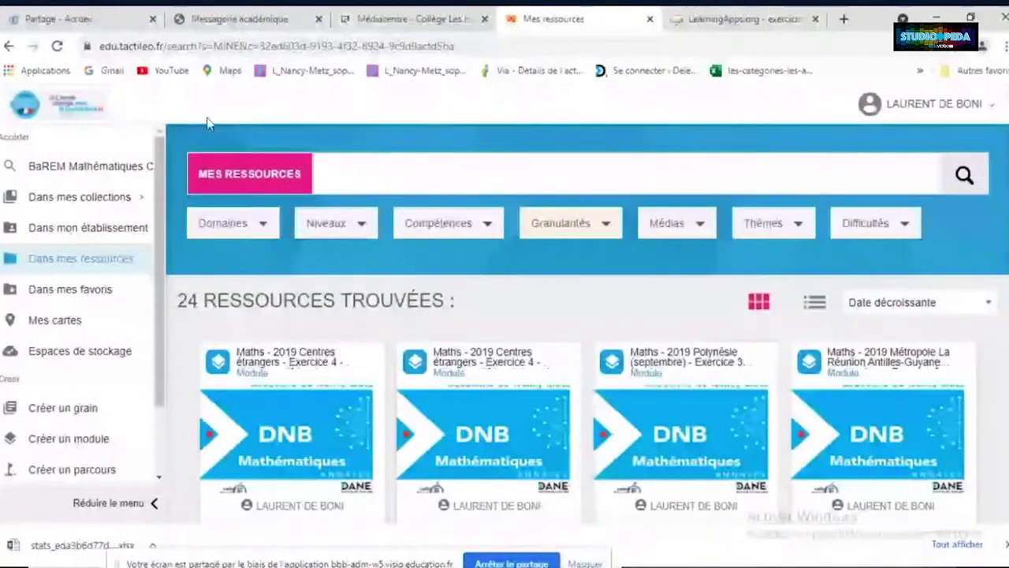
View the BaREM Mathématiques Cycle 4 resources and the list of module sessions in Résultats et suivi
click(48, 167)
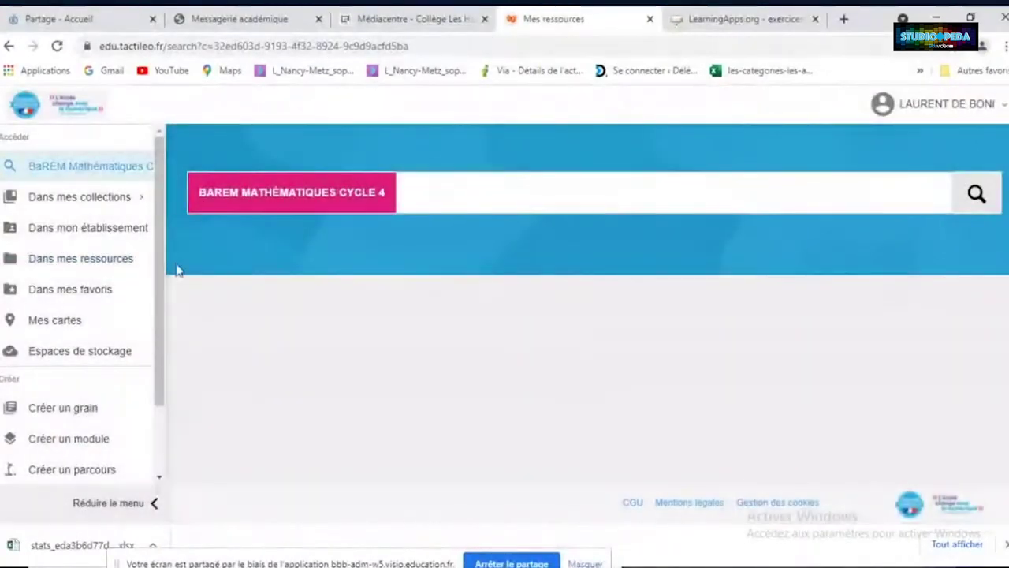
scroll(68, 426, down, 1)
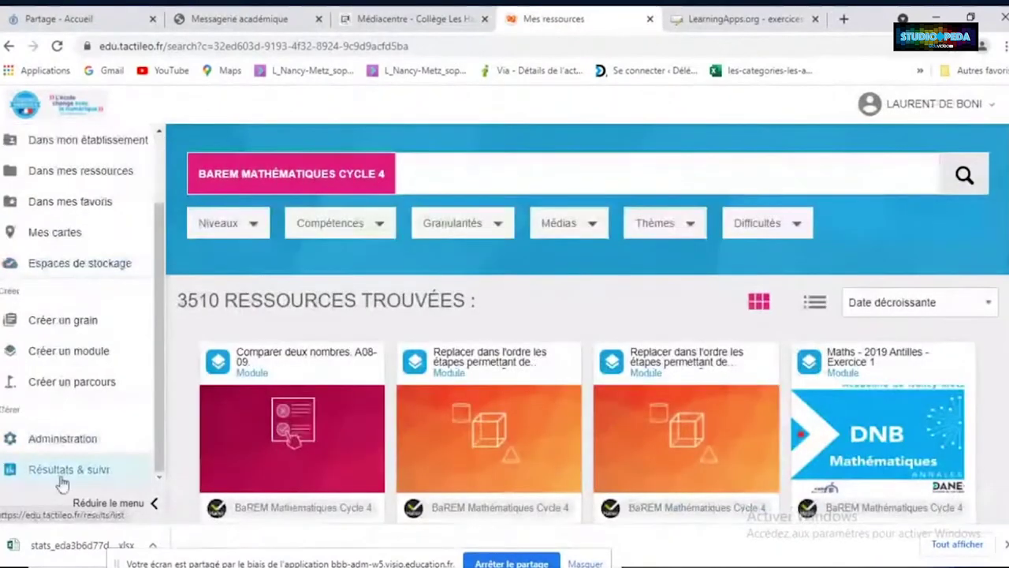
click(63, 473)
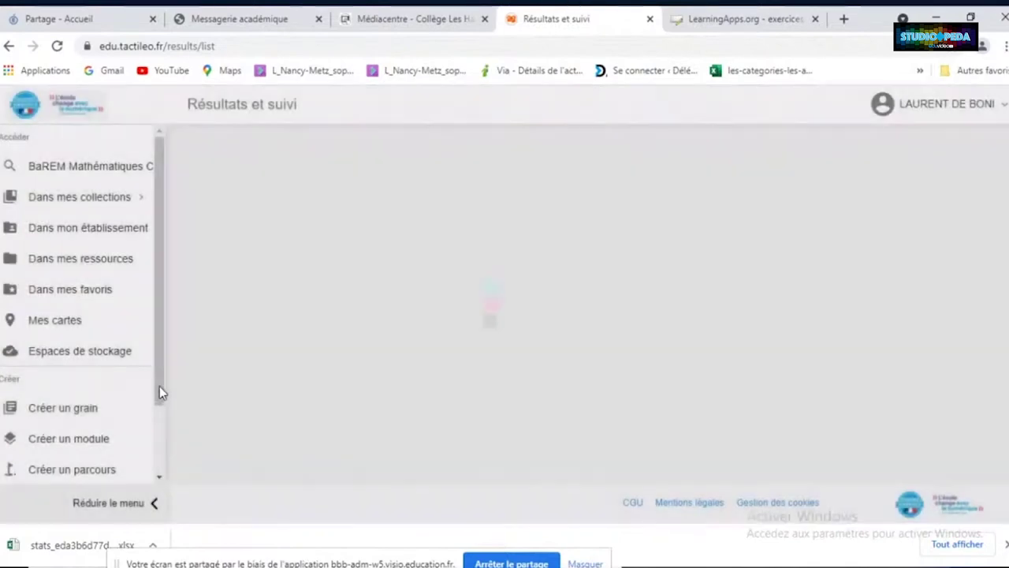
scroll(142, 441, down, 2)
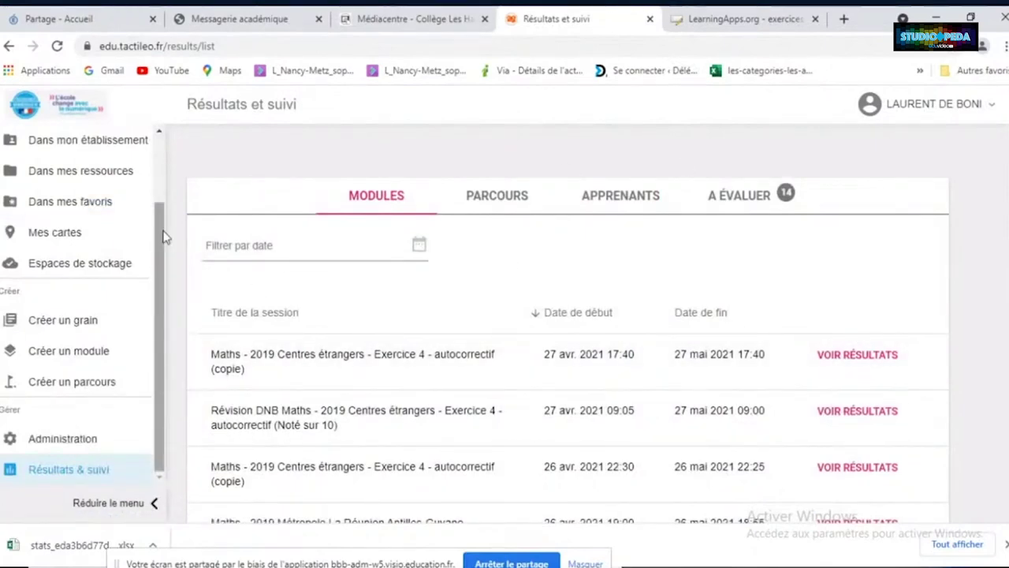
drag(158, 227, 161, 167)
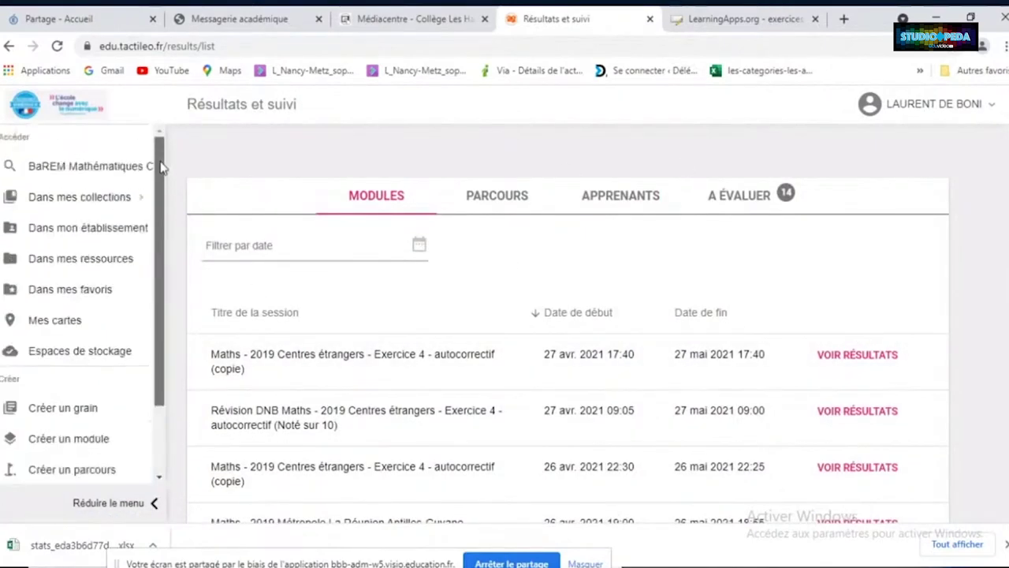
Start creating a session for the module "Maths - 2019 Antilles - Exercice 1" from the BaREM Mathématiques Cycle 4 collection
click(103, 234)
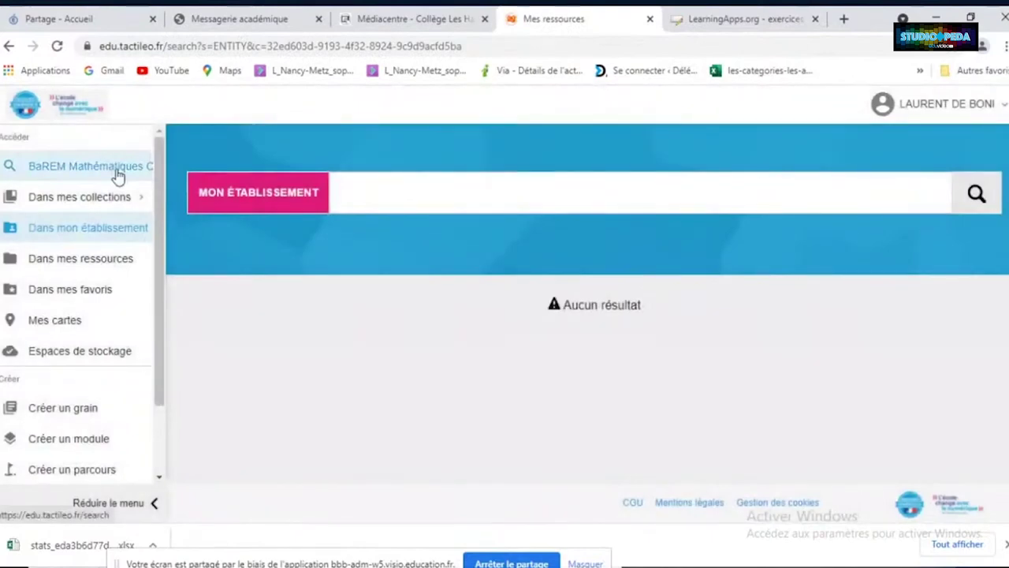
click(116, 203)
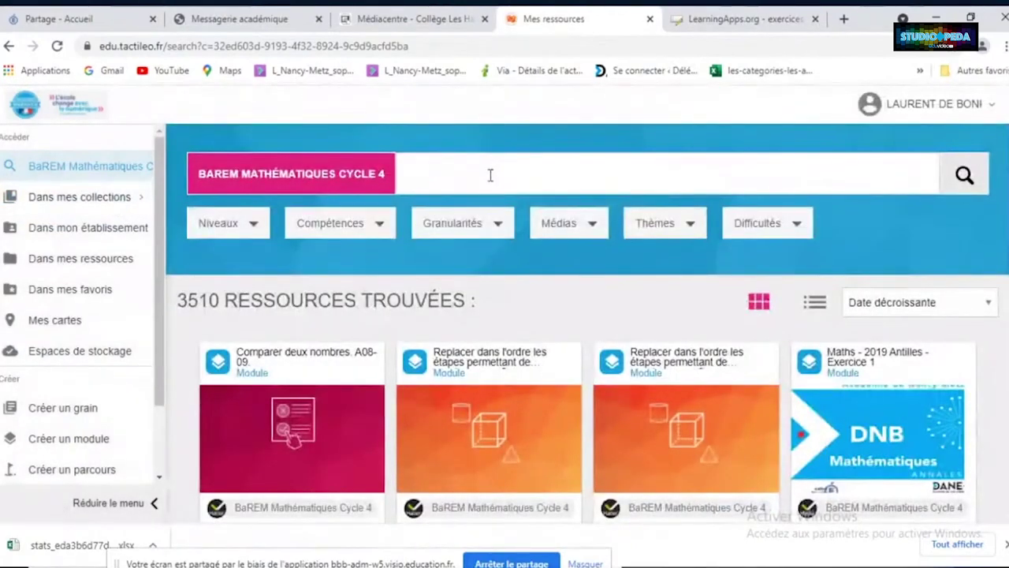
scroll(966, 499, down, 1)
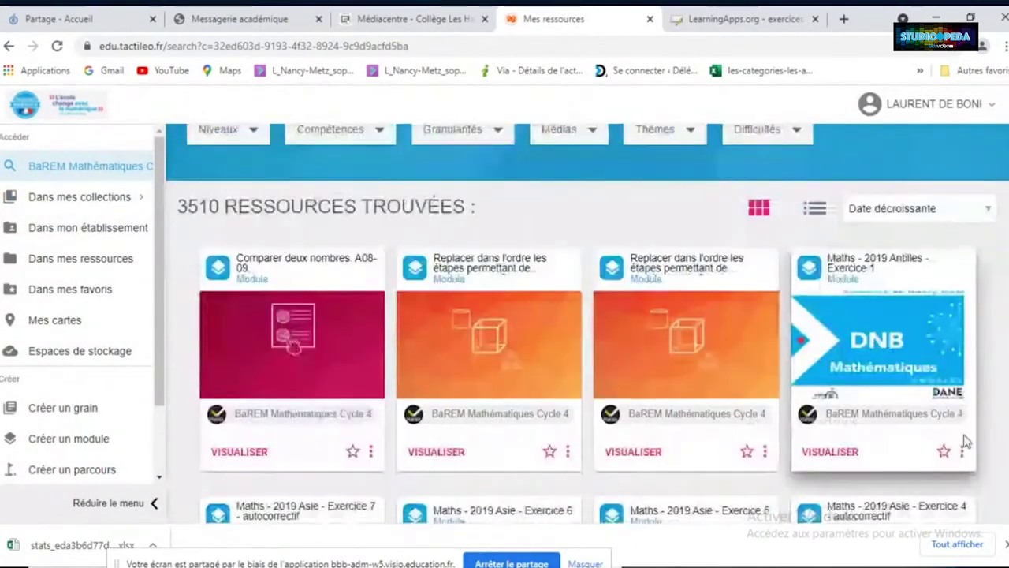
click(962, 453)
scroll(962, 457, down, 1)
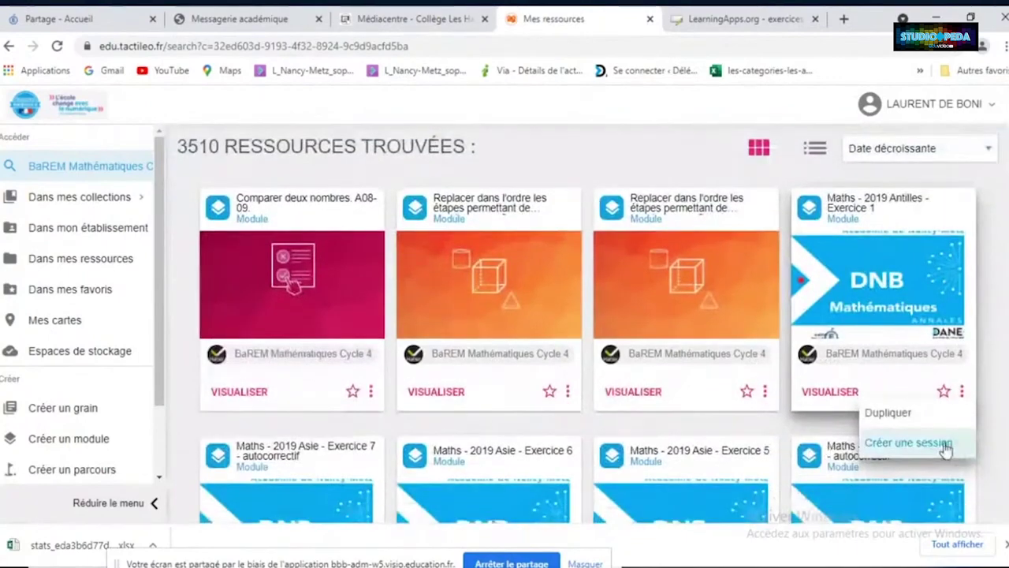
click(941, 445)
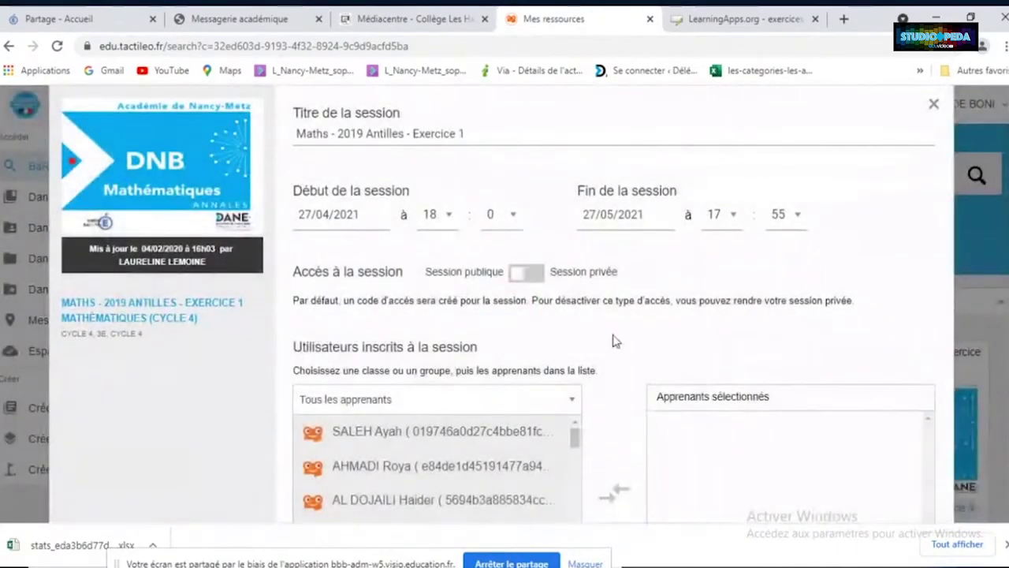
Add two individual learners to the session's participants and deselect all of them again
scroll(405, 354, down, 1)
click(405, 355)
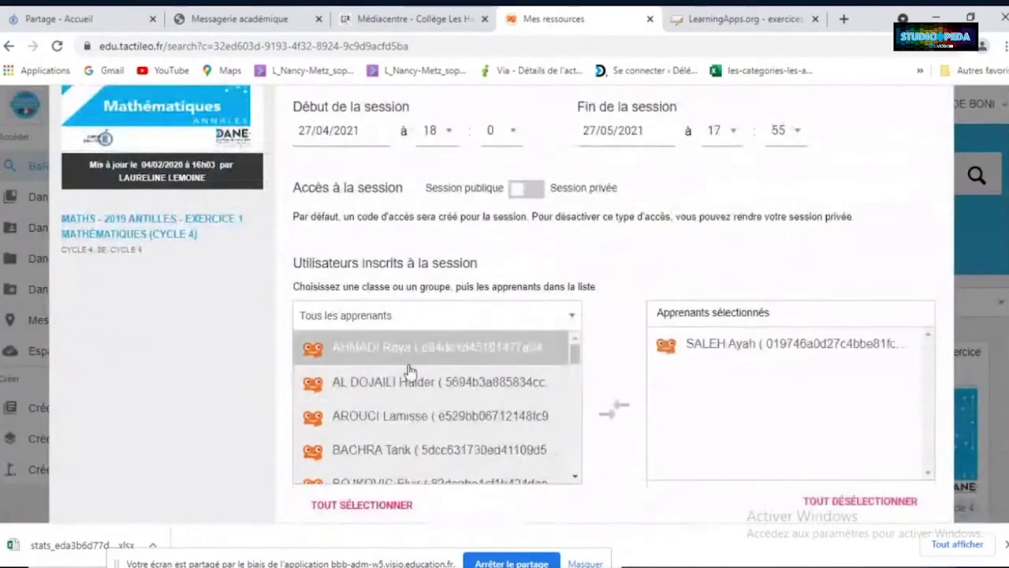
click(409, 381)
scroll(825, 412, down, 1)
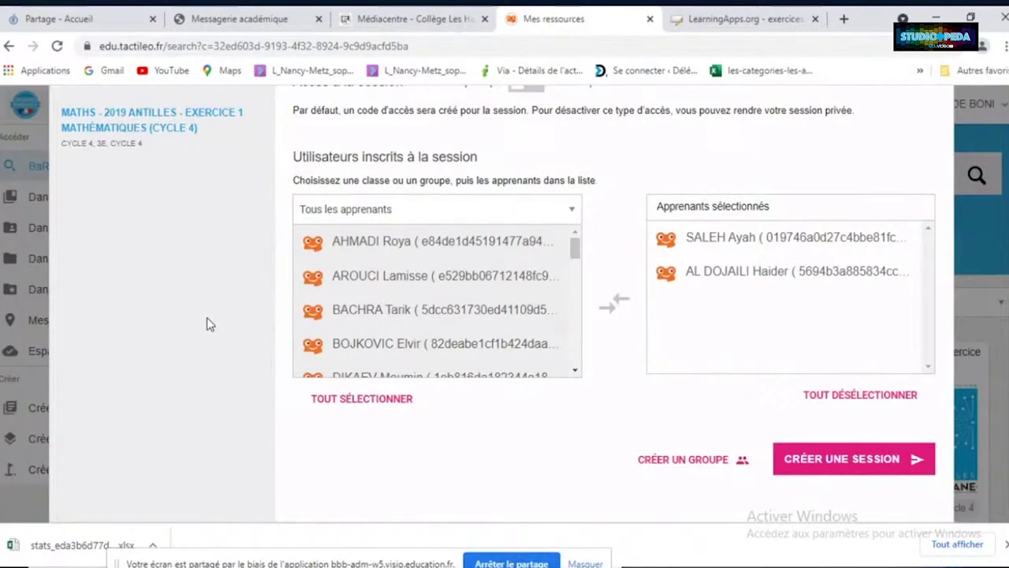
scroll(727, 446, up, 5)
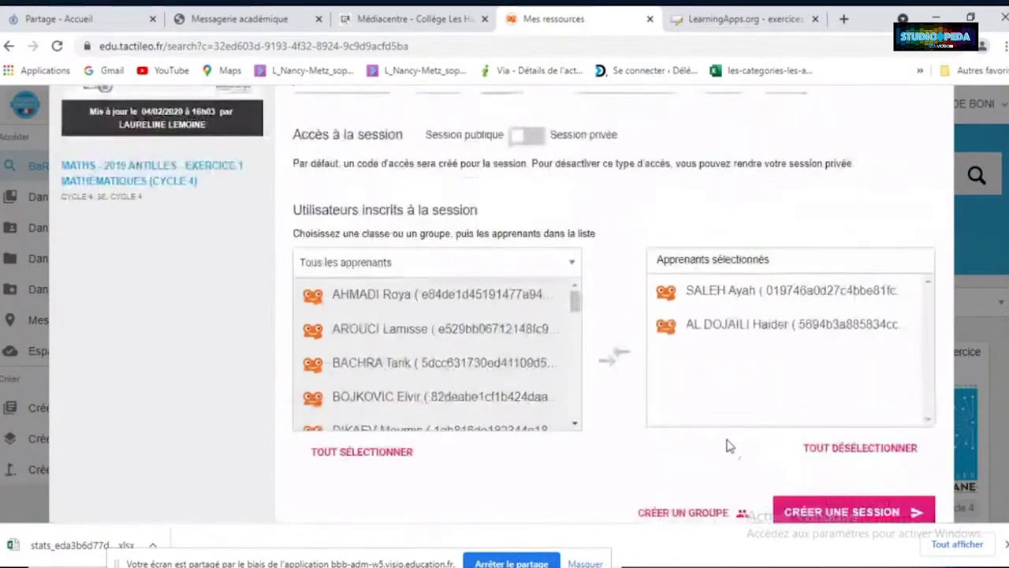
scroll(727, 442, down, 5)
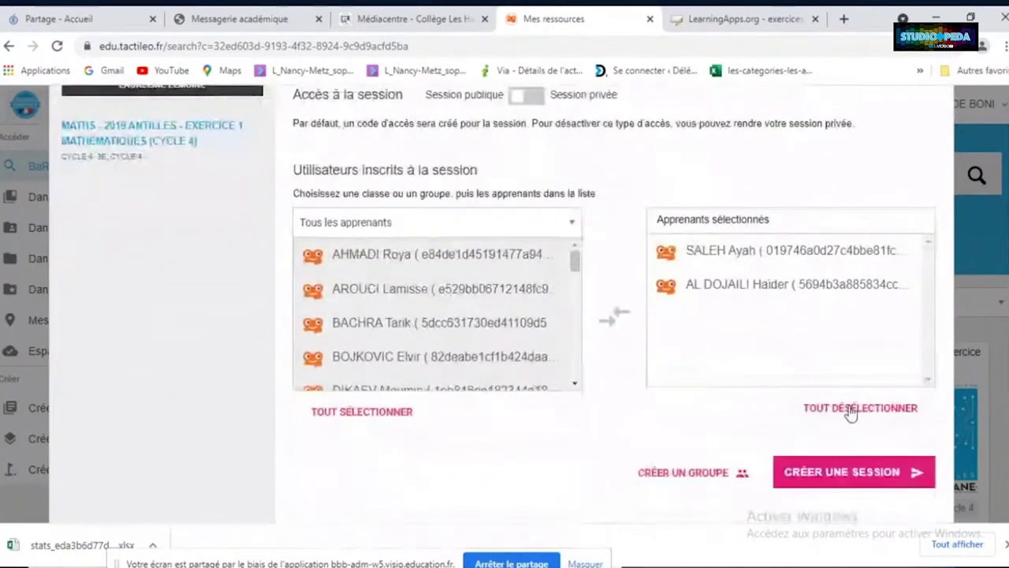
click(848, 411)
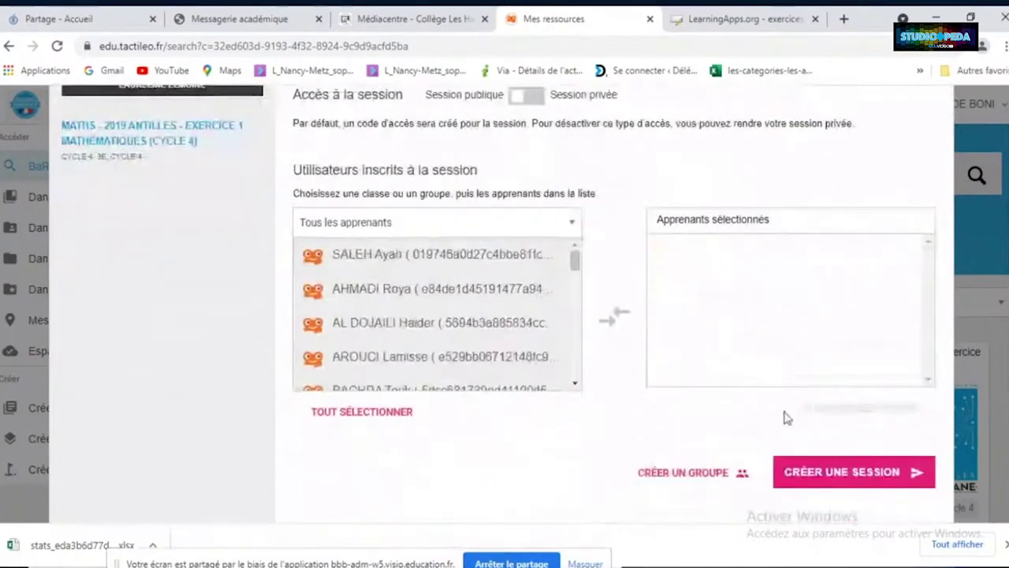
Create the public session without enrolled learners, and view its access link and QR code before closing the sharing dialog
click(844, 471)
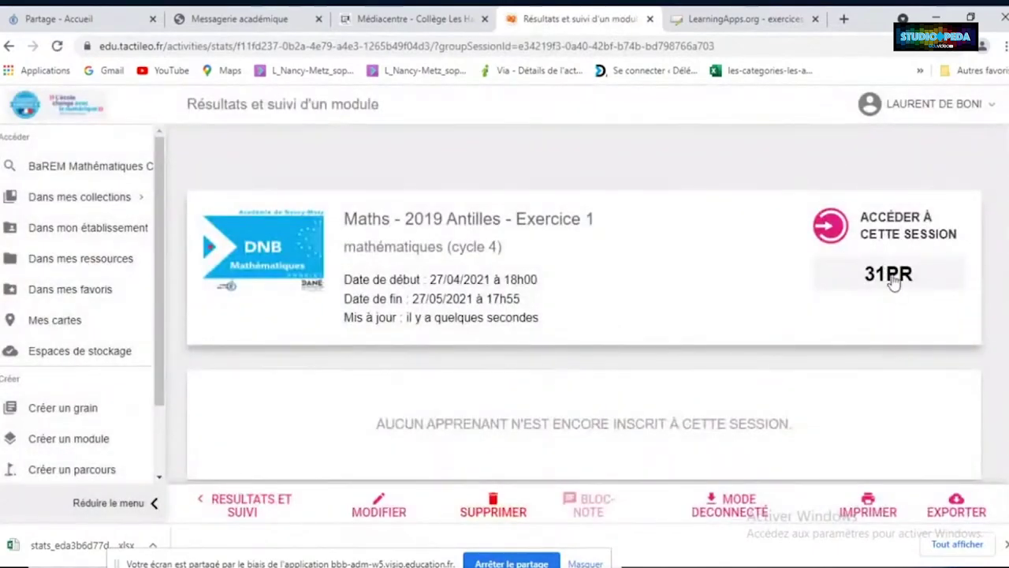
click(899, 275)
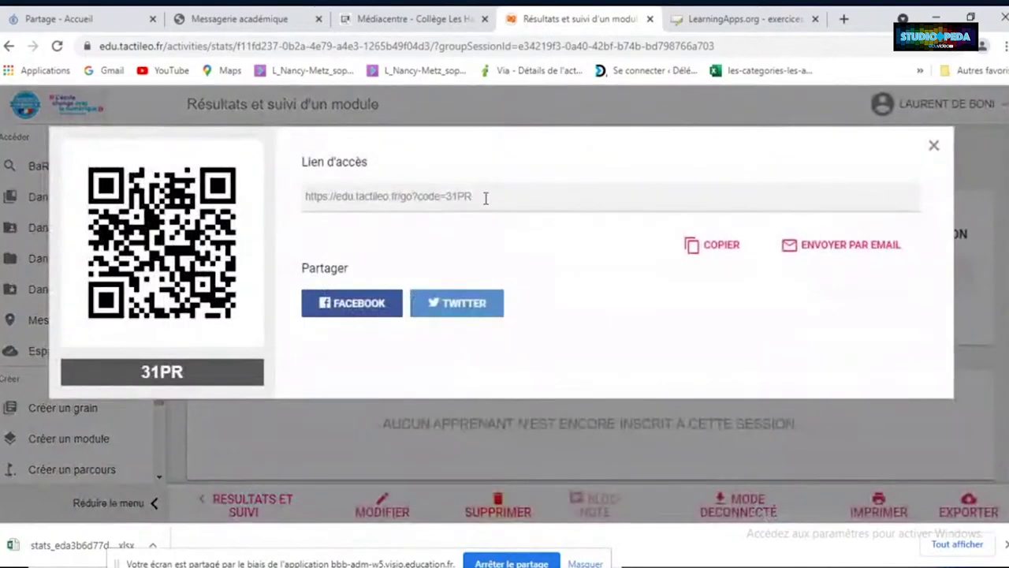
drag(486, 197, 289, 187)
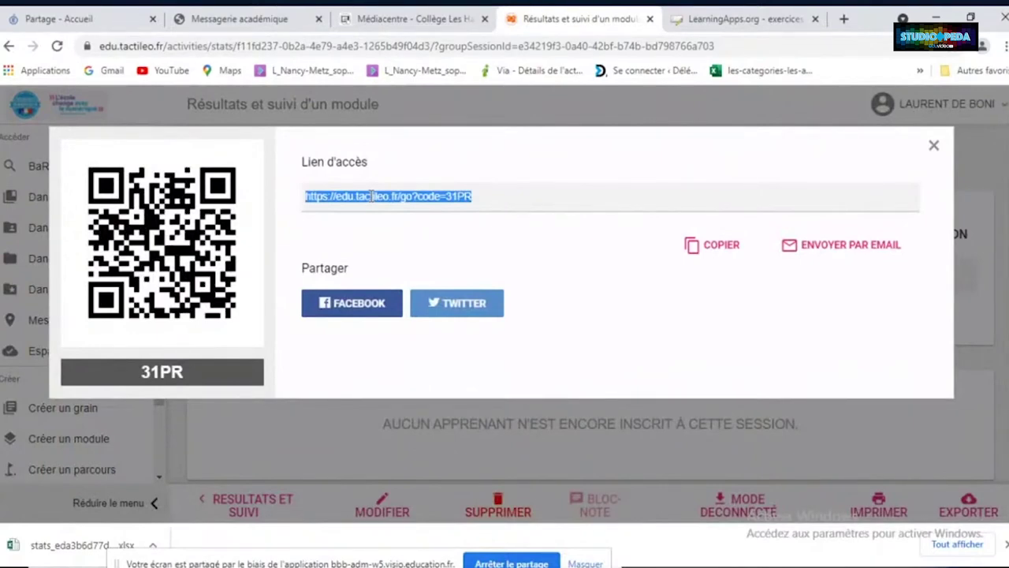
click(932, 148)
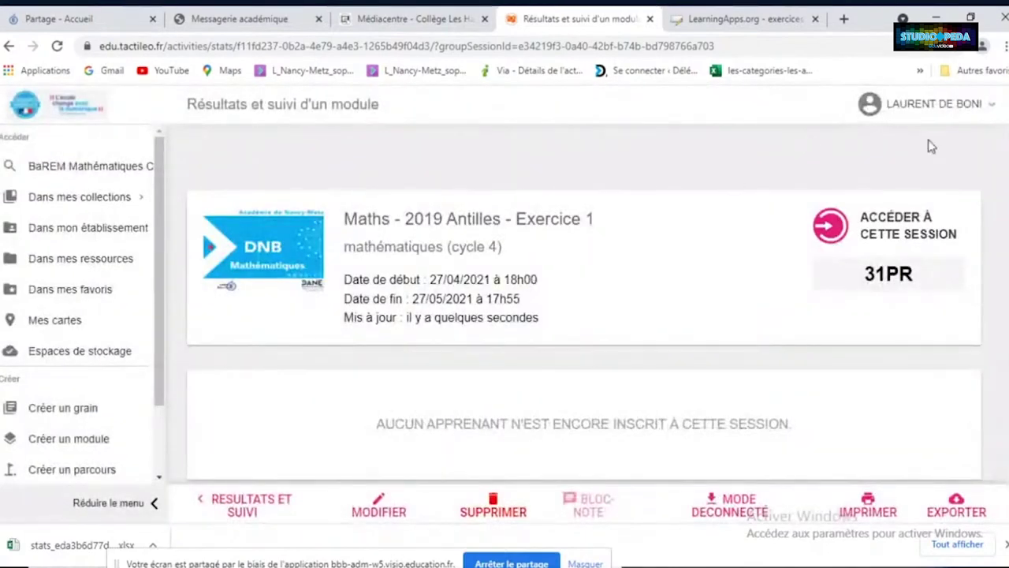
Go back to the BaREM Mathématiques Cycle 4 resource search
click(111, 180)
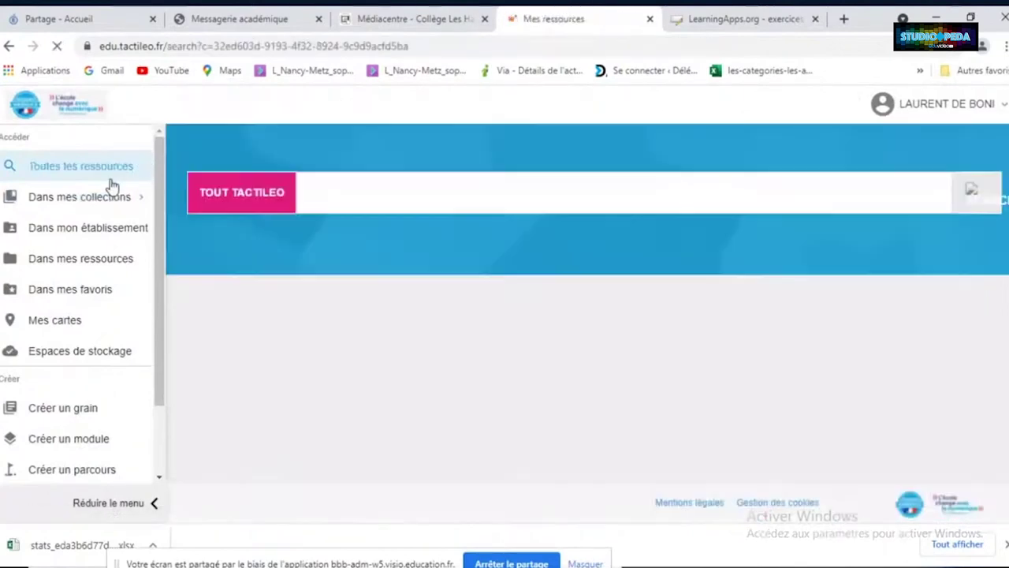